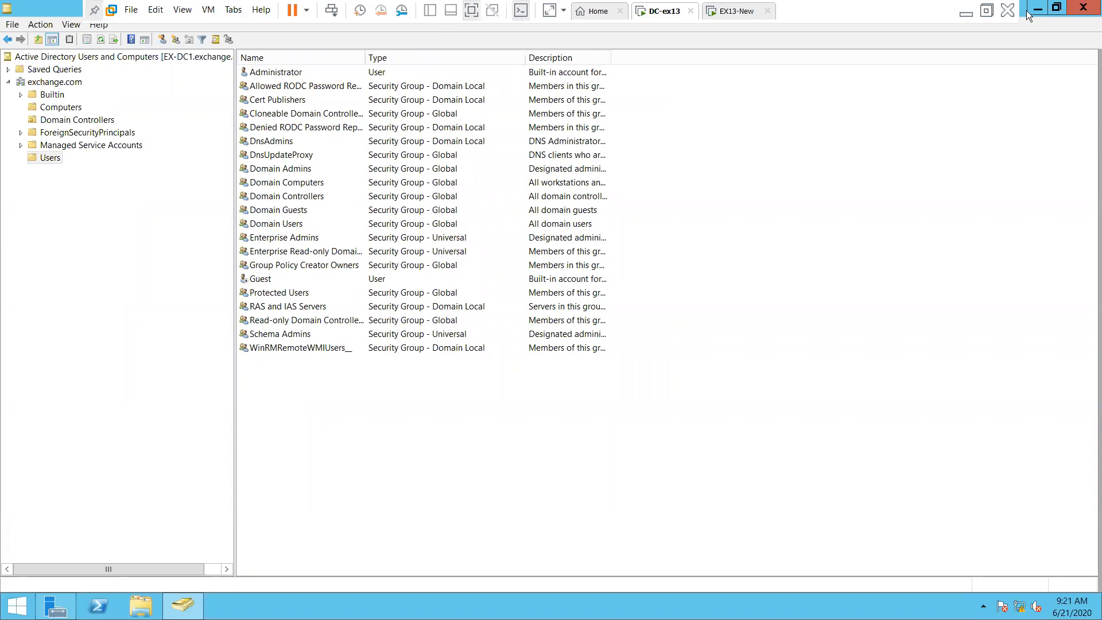
Maximize the Active Directory Users and Computers window and return the VM to full screen
{"action": "left_click", "coordinate": [1056, 7]}
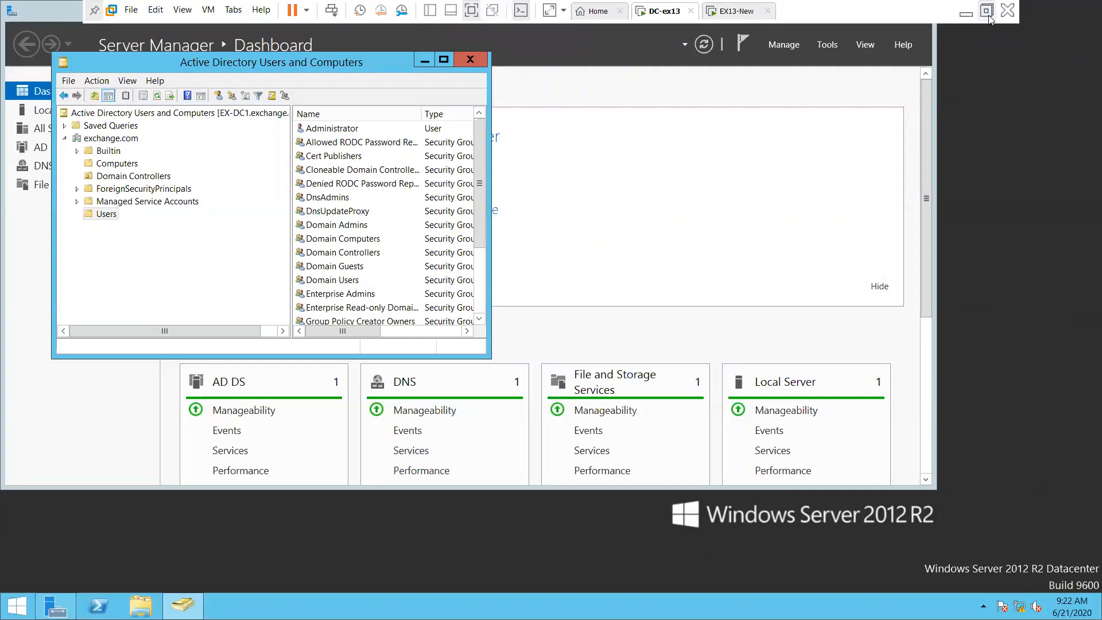
{"action": "left_click", "coordinate": [987, 12]}
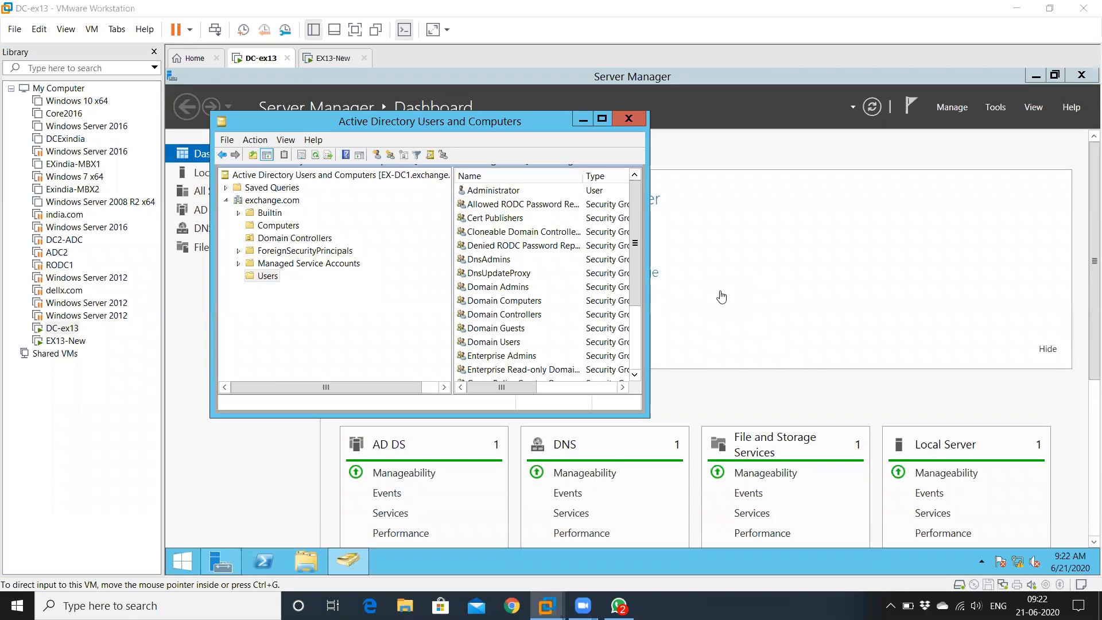
{"action": "left_click", "coordinate": [603, 118]}
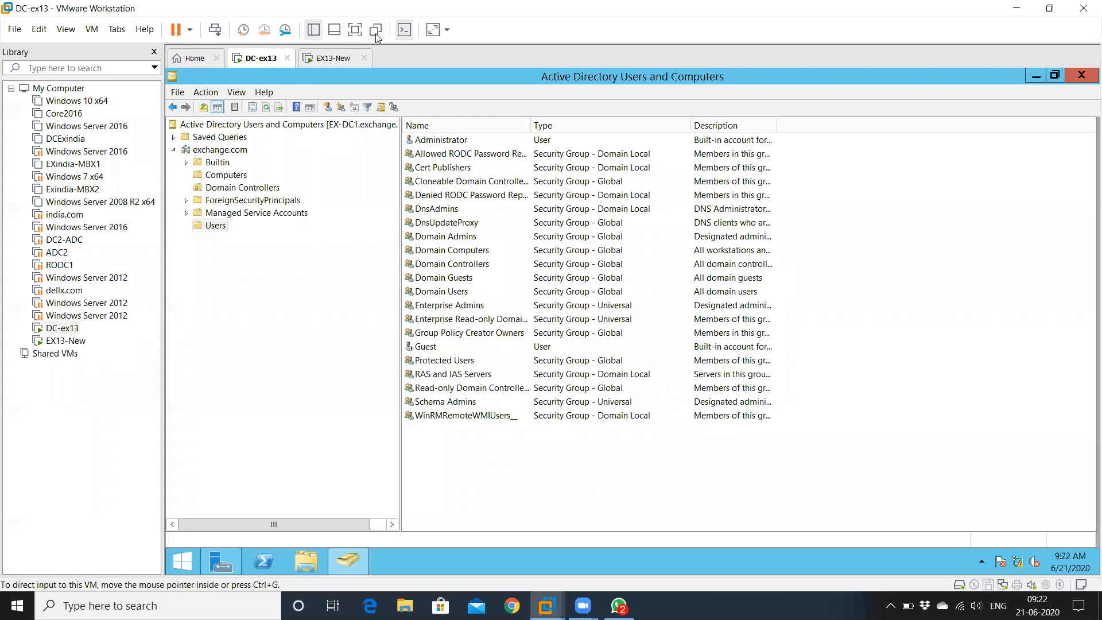
{"action": "left_click", "coordinate": [355, 29]}
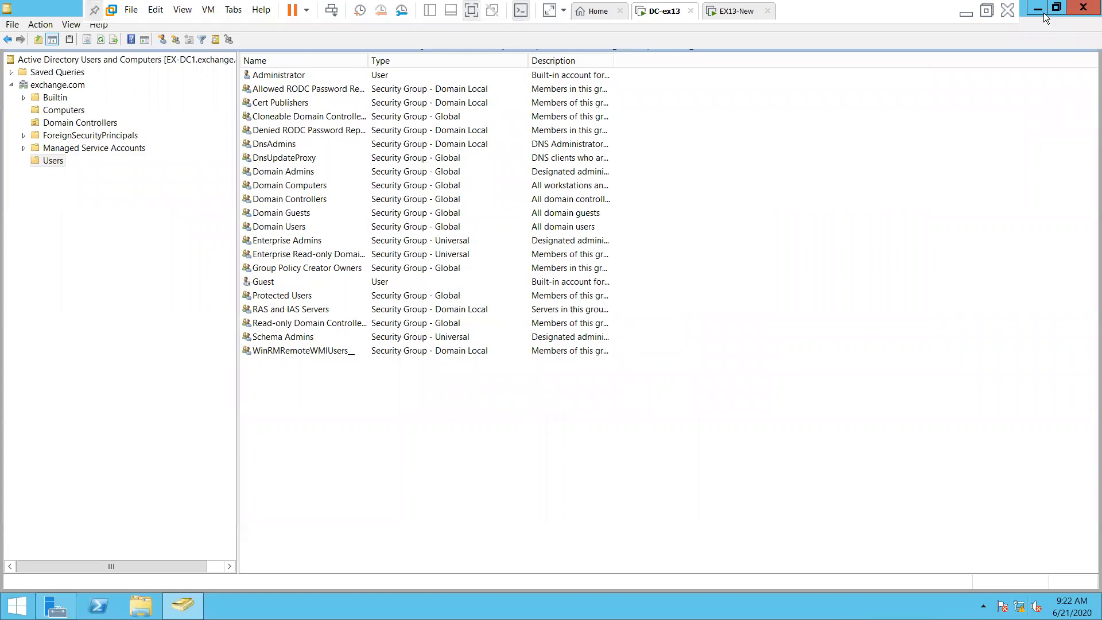
Switch to EX13-New and close its SERVER_OS folder window
{"action": "left_click", "coordinate": [727, 11]}
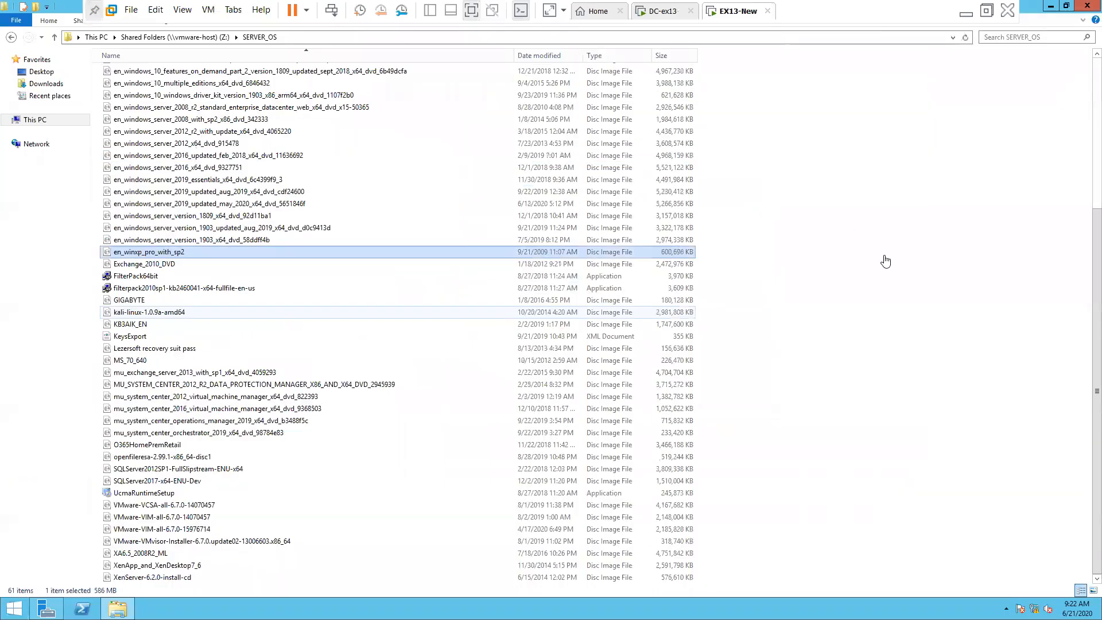
{"action": "left_click", "coordinate": [997, 304]}
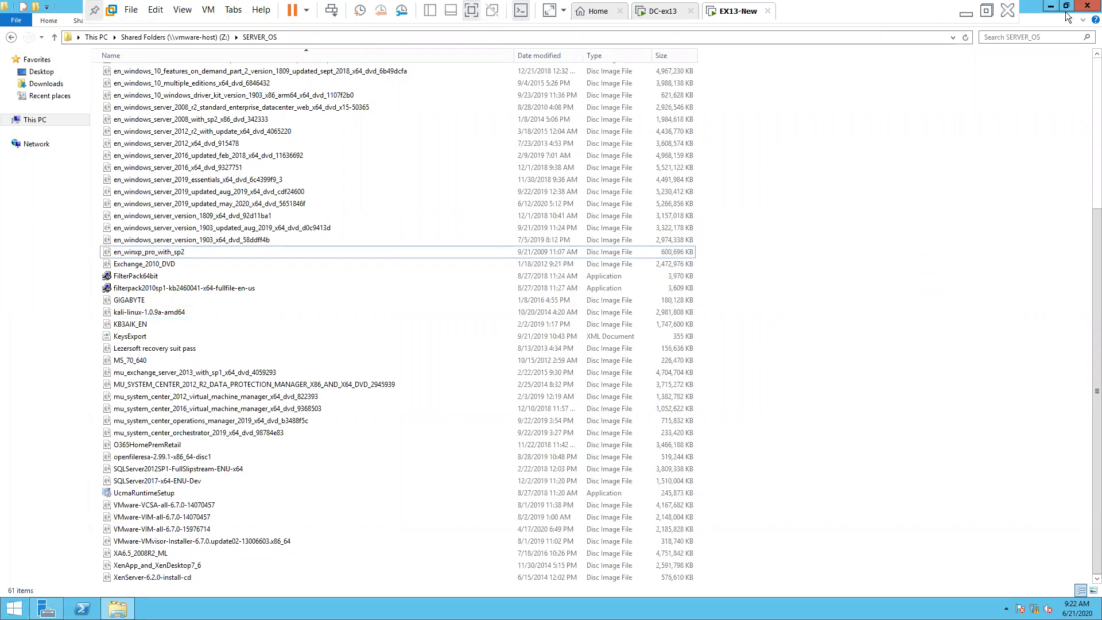
{"action": "left_click", "coordinate": [1087, 5]}
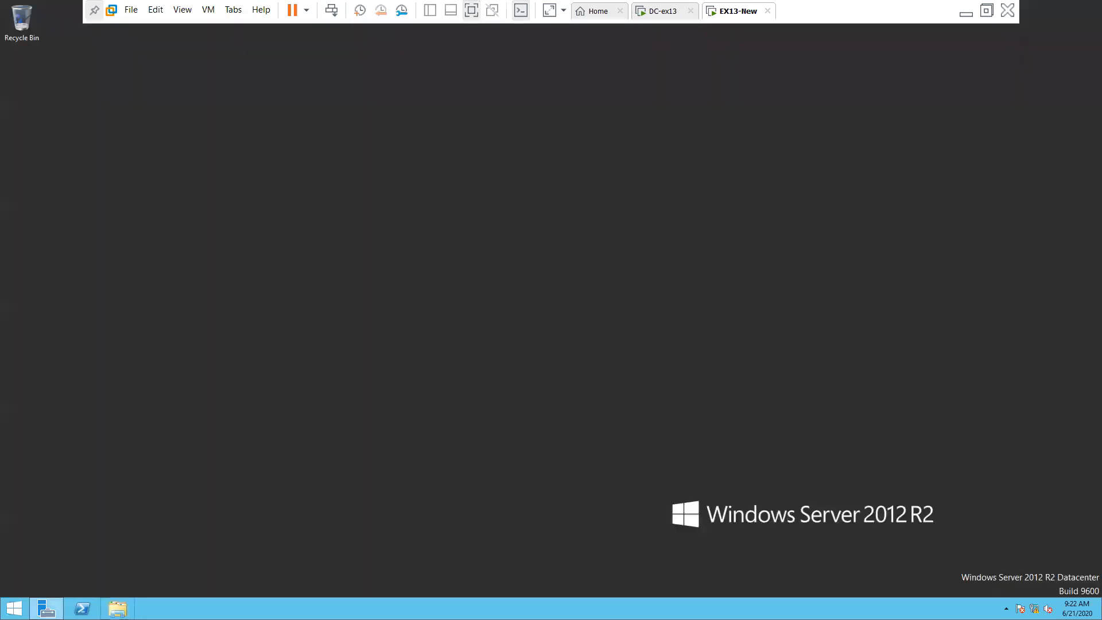
{"action": "left_click", "coordinate": [14, 609]}
Sign out of the Administrator session and sign back in with the domain administrator password
{"action": "left_click", "coordinate": [959, 51]}
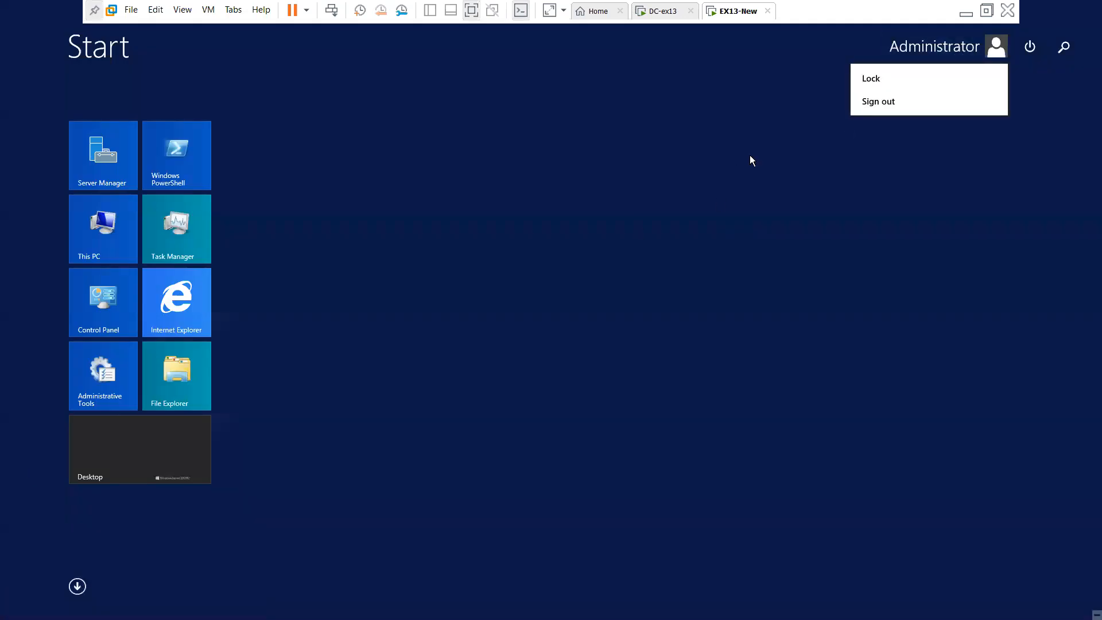
{"action": "left_click", "coordinate": [781, 214]}
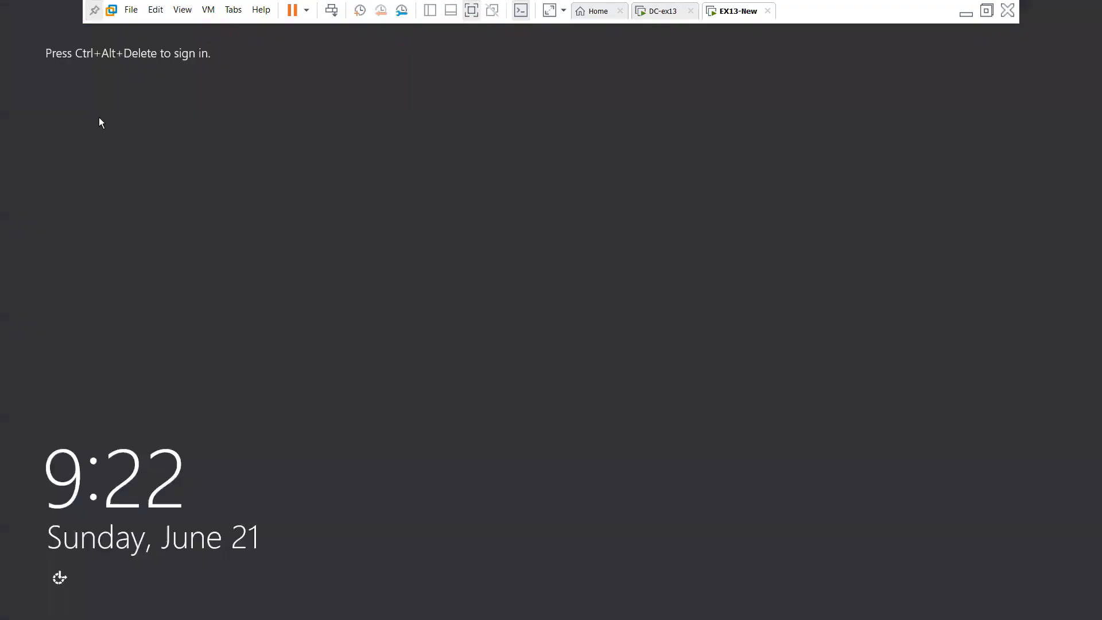
{"action": "left_click", "coordinate": [331, 12]}
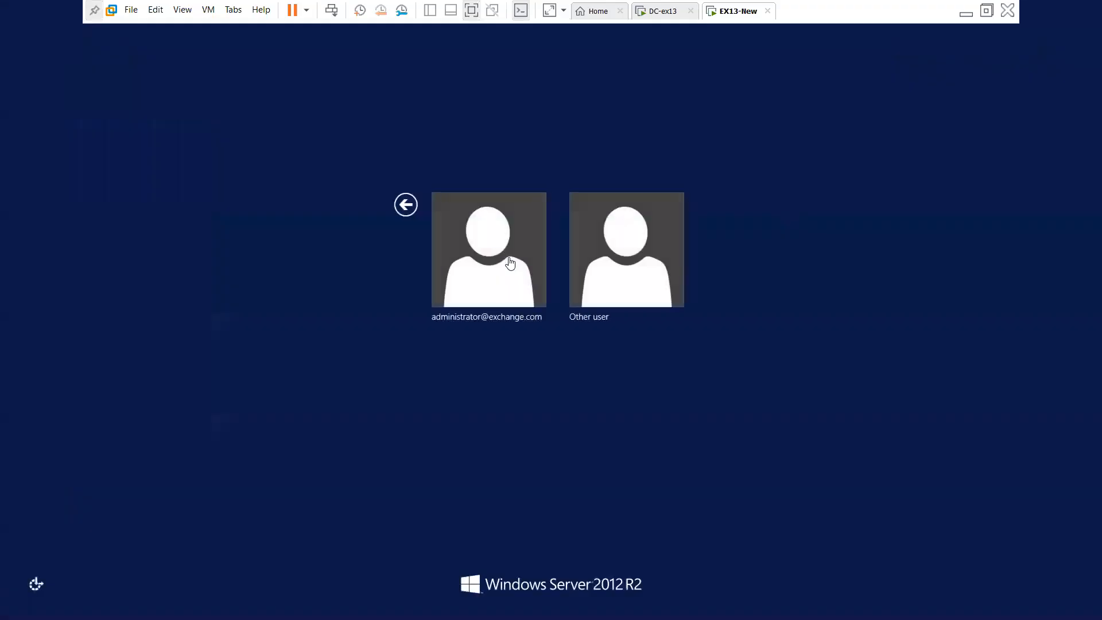
{"action": "left_click", "coordinate": [509, 258]}
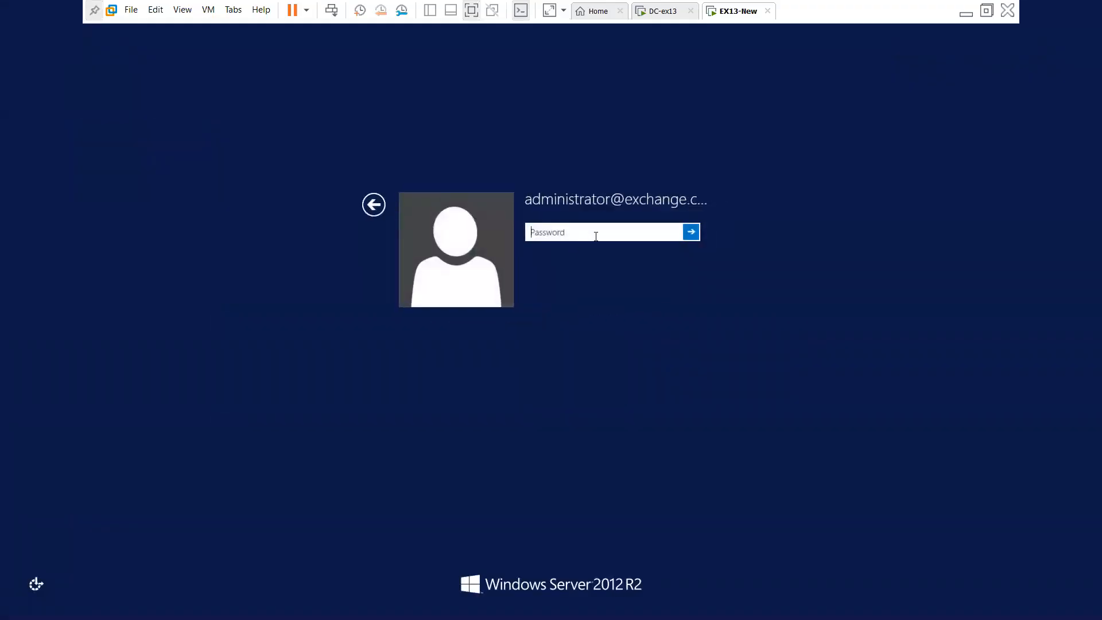
{"action": "type", "text": "*********"}
{"action": "key", "text": "Return"}
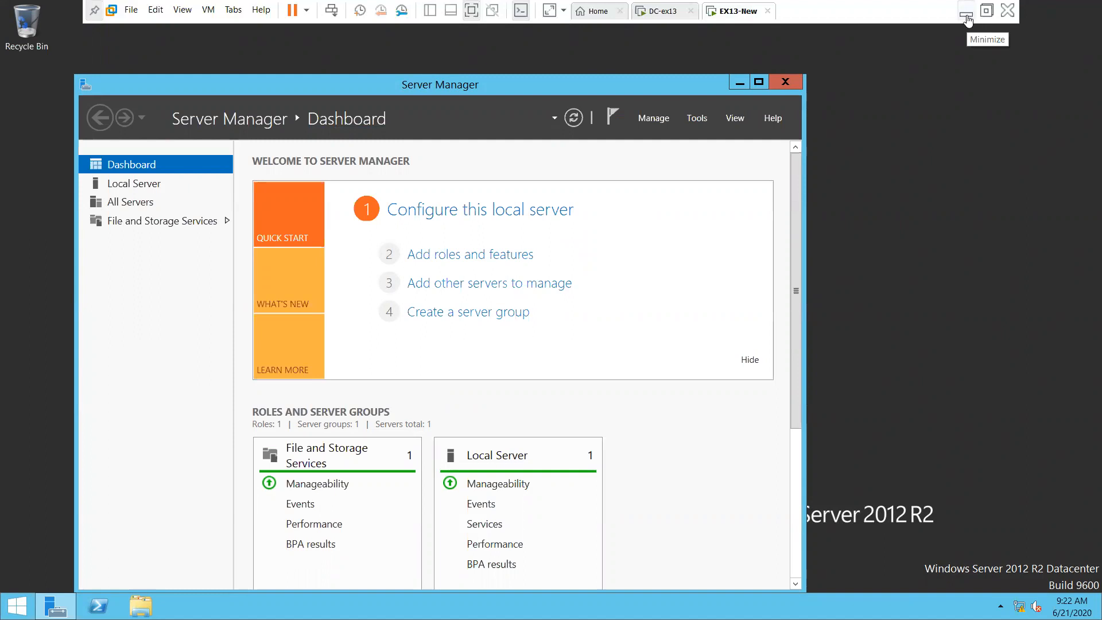
Minimize Server Manager, refresh the VM desktop, and minimize the VM to reach the host
{"action": "left_click", "coordinate": [737, 82]}
{"action": "right_click", "coordinate": [466, 224]}
{"action": "left_click", "coordinate": [539, 265]}
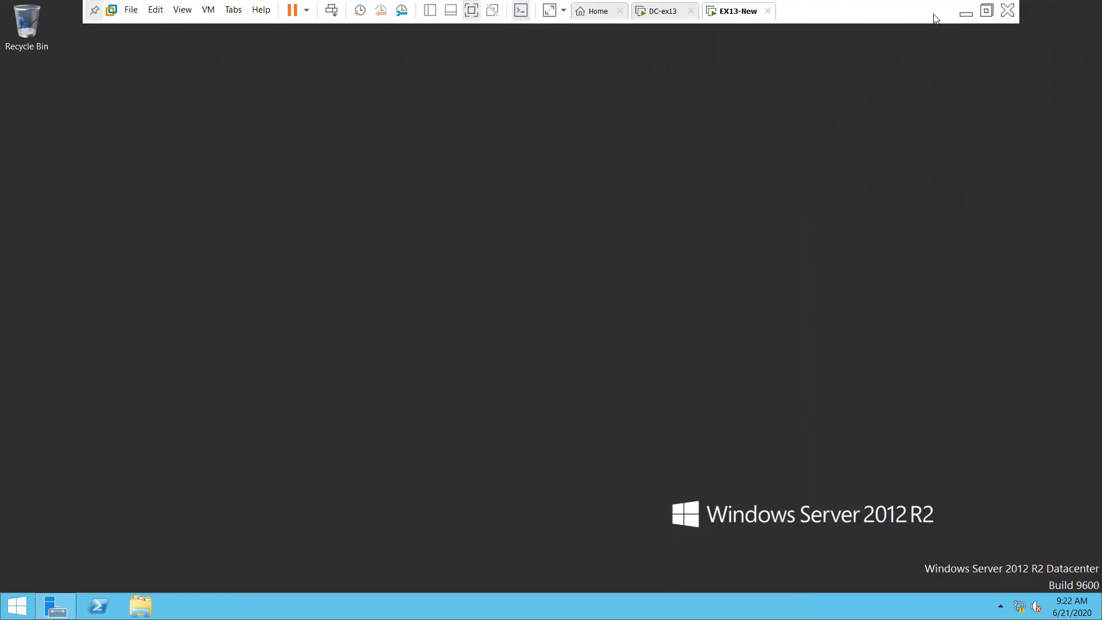
{"action": "left_click", "coordinate": [966, 13]}
Copy exchange2013_sp1-installation.txt from the host's Dropbox Exchange2013 folder
{"action": "left_click", "coordinate": [405, 606]}
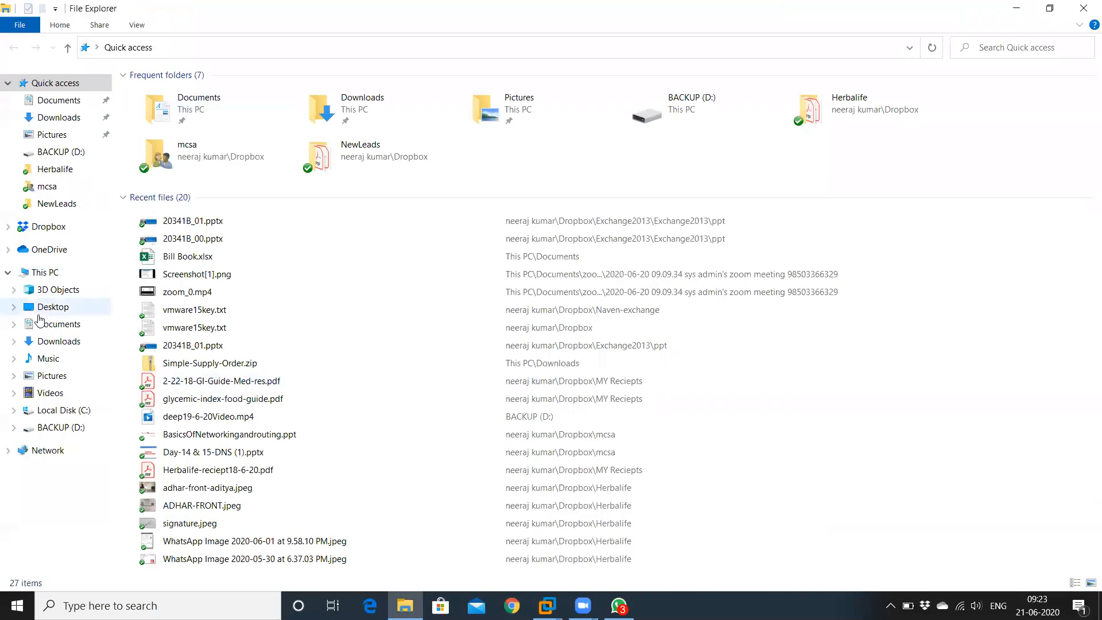
{"action": "left_click", "coordinate": [19, 228]}
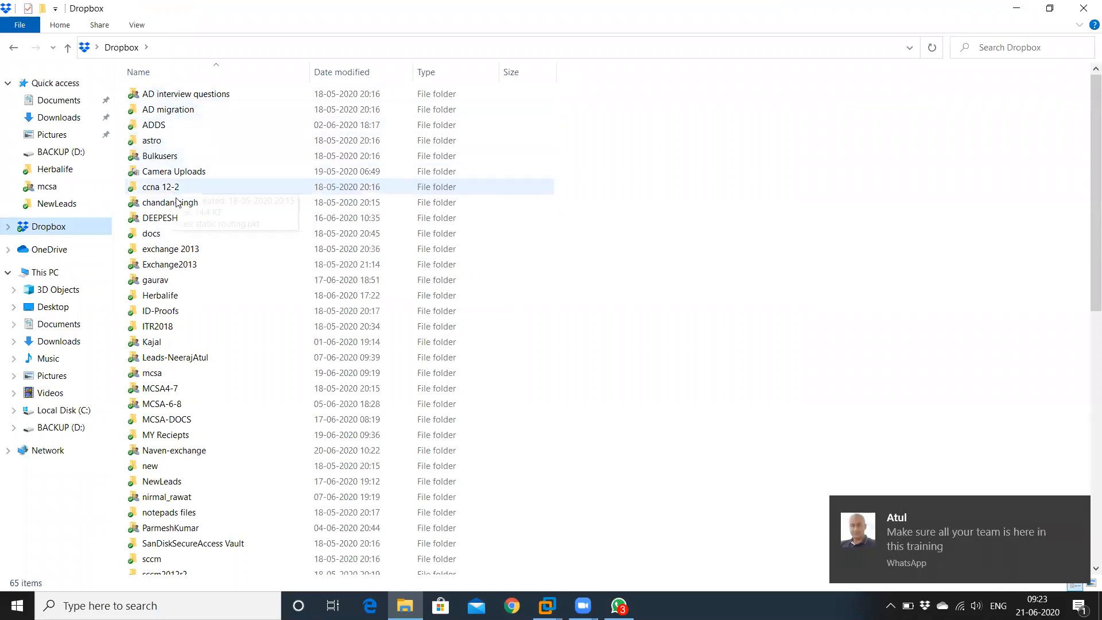
{"action": "double_click", "coordinate": [188, 255]}
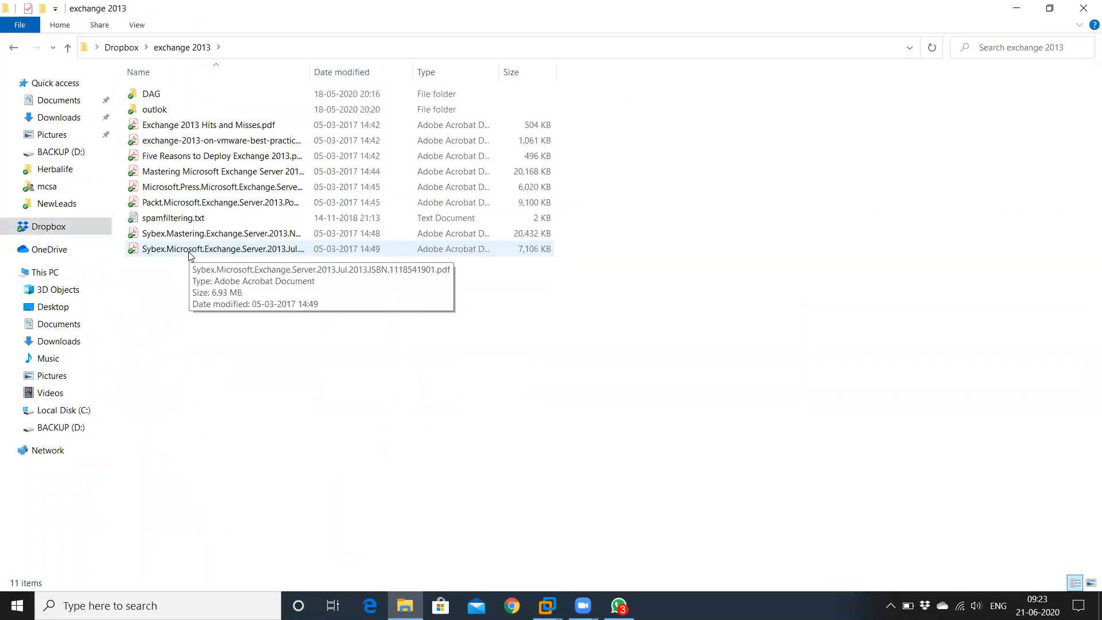
{"action": "left_click", "coordinate": [15, 52]}
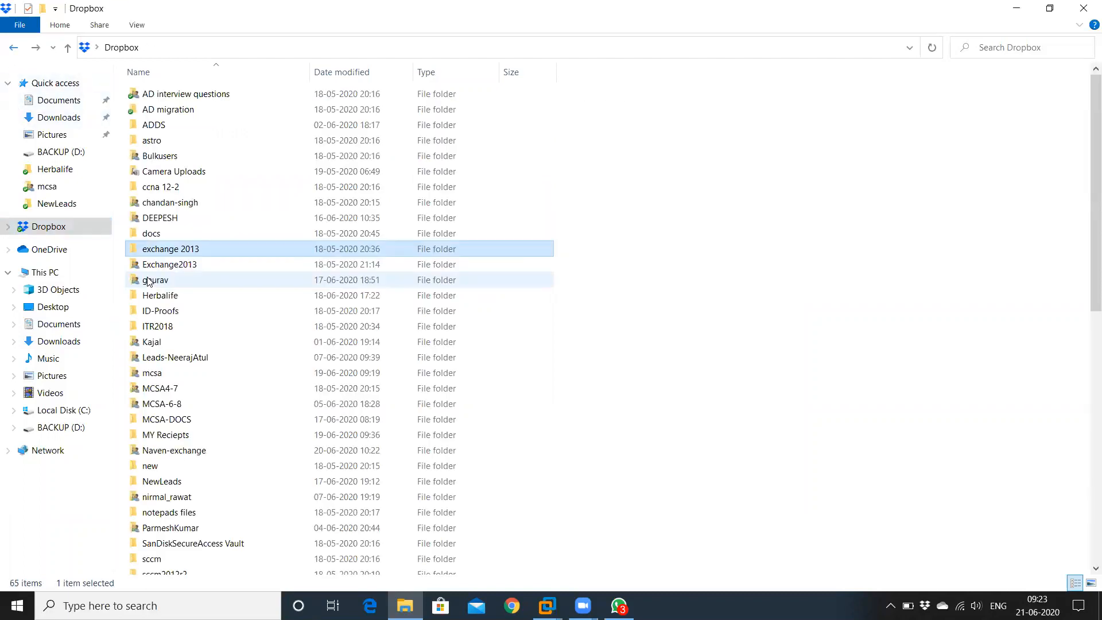
{"action": "double_click", "coordinate": [160, 267]}
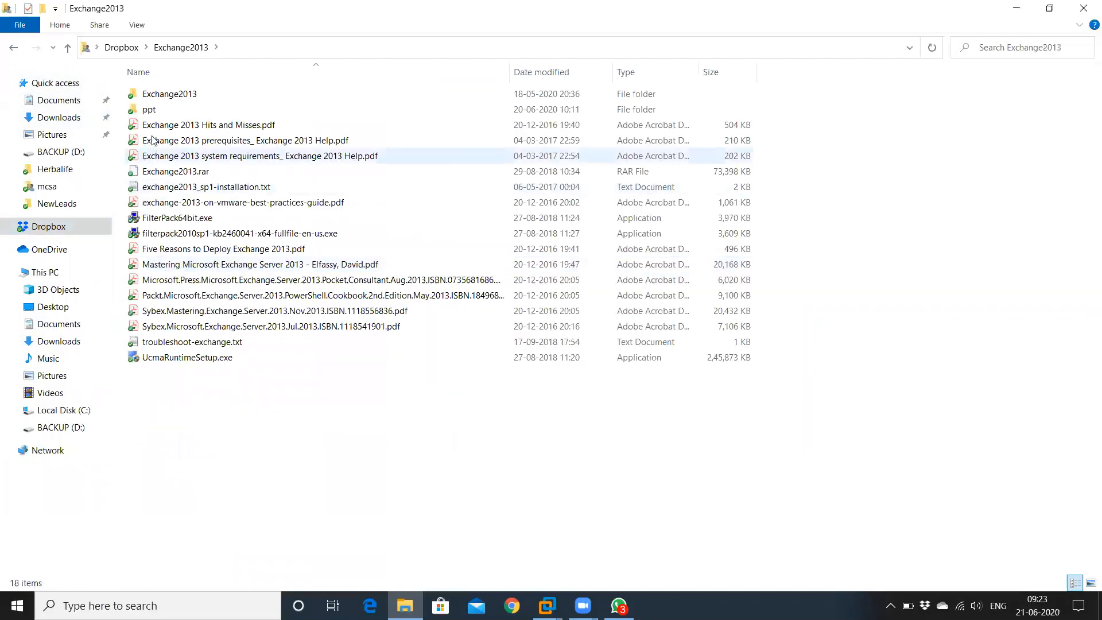
{"action": "left_click", "coordinate": [162, 192]}
{"action": "right_click", "coordinate": [163, 194]}
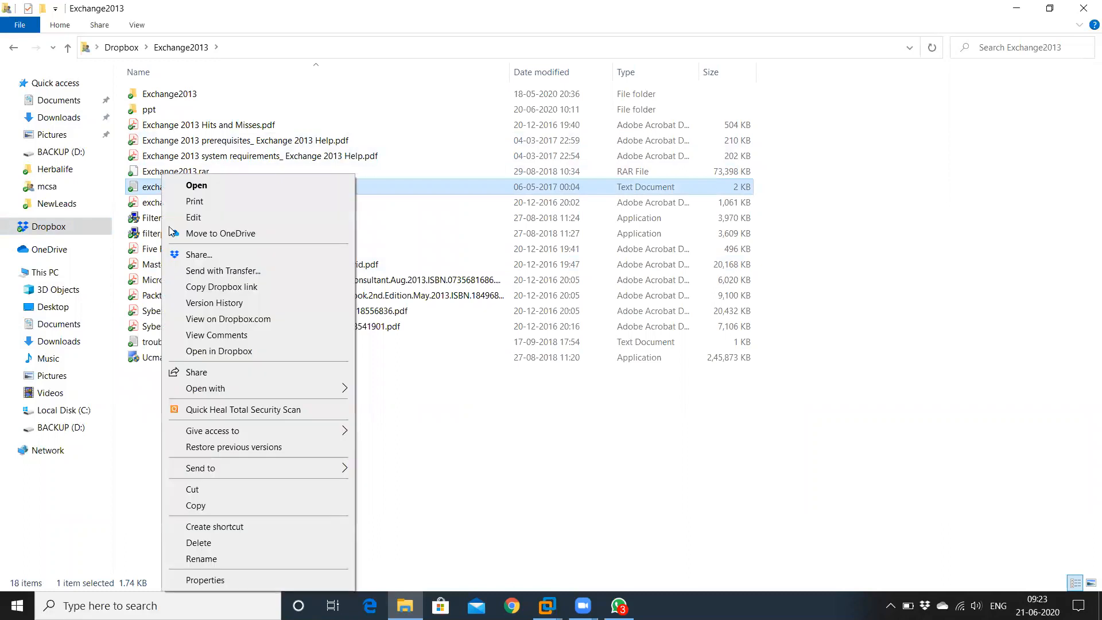
{"action": "left_click", "coordinate": [211, 505]}
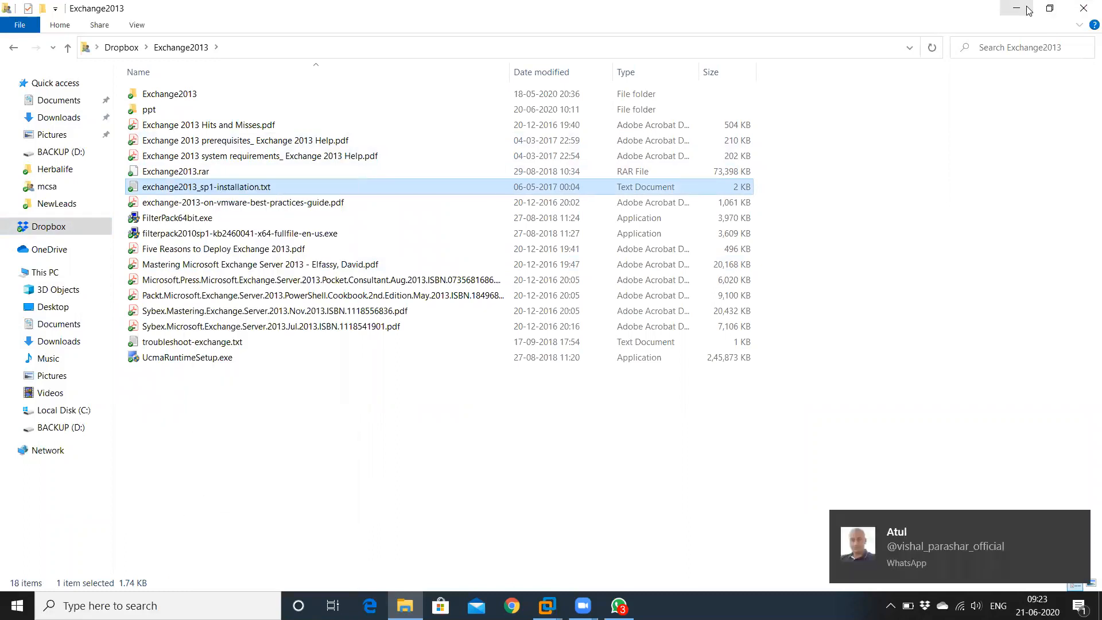
{"action": "left_click", "coordinate": [1014, 7]}
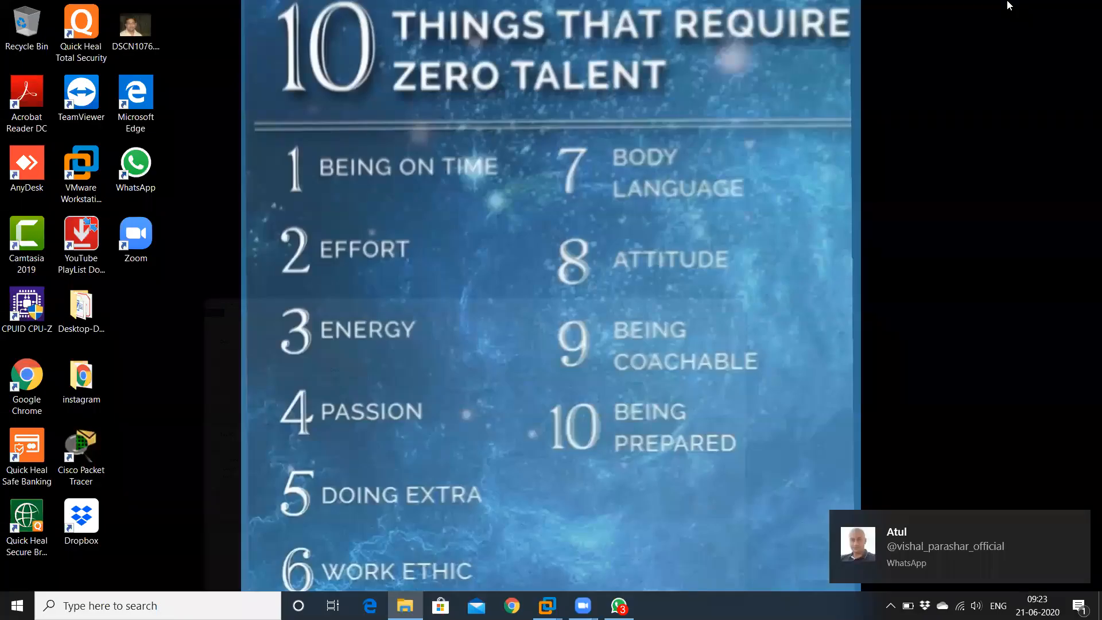
Paste the installation notes file onto the EX13-New desktop and move its icon higher
{"action": "mouse_move", "coordinate": [547, 606]}
{"action": "left_click", "coordinate": [690, 516]}
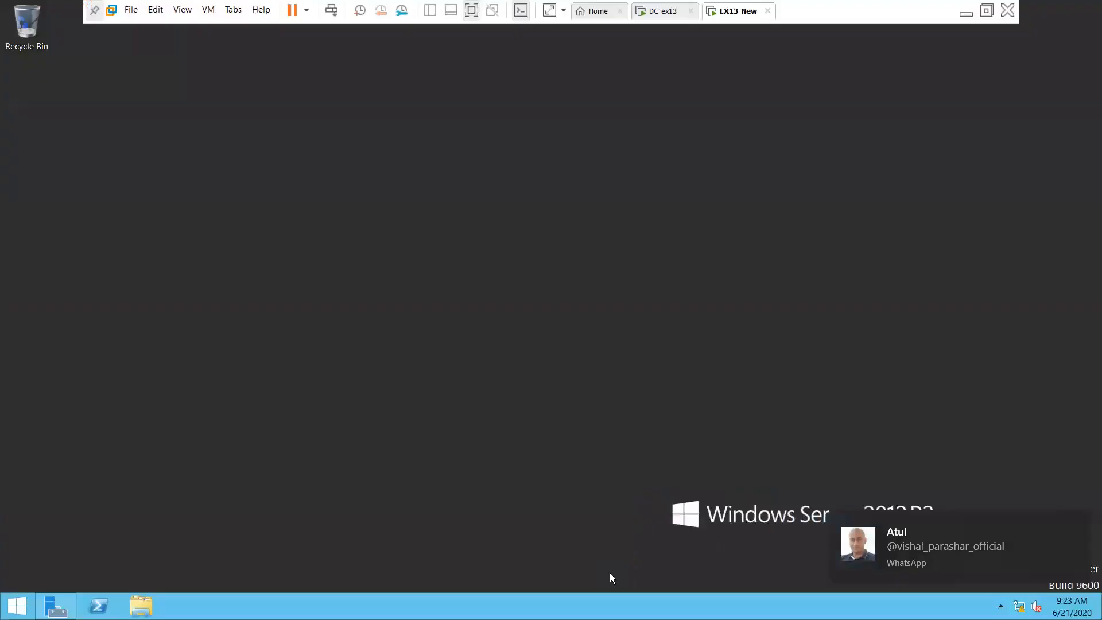
{"action": "right_click", "coordinate": [101, 419]}
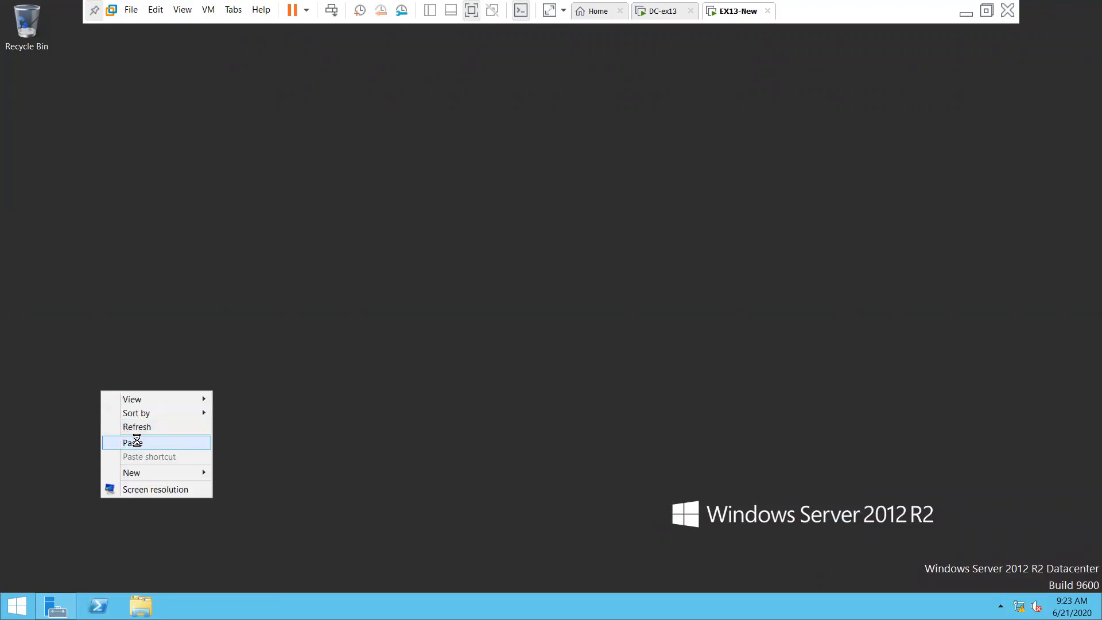
{"action": "left_click", "coordinate": [137, 443]}
{"action": "left_click_drag", "start_coordinate": [142, 550], "coordinate": [133, 210]}
{"action": "left_click", "coordinate": [179, 257]}
Open exchange2013_sp1-installation.txt in Notepad and review the To Prepare Active Directory section
{"action": "right_click", "coordinate": [306, 442]}
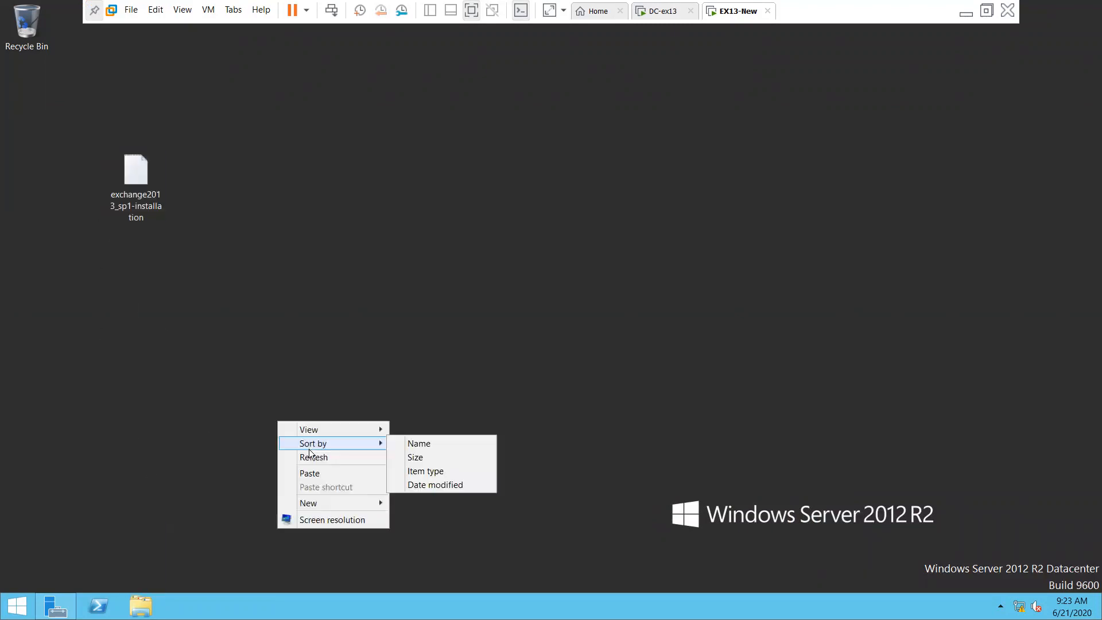
{"action": "left_click", "coordinate": [310, 457]}
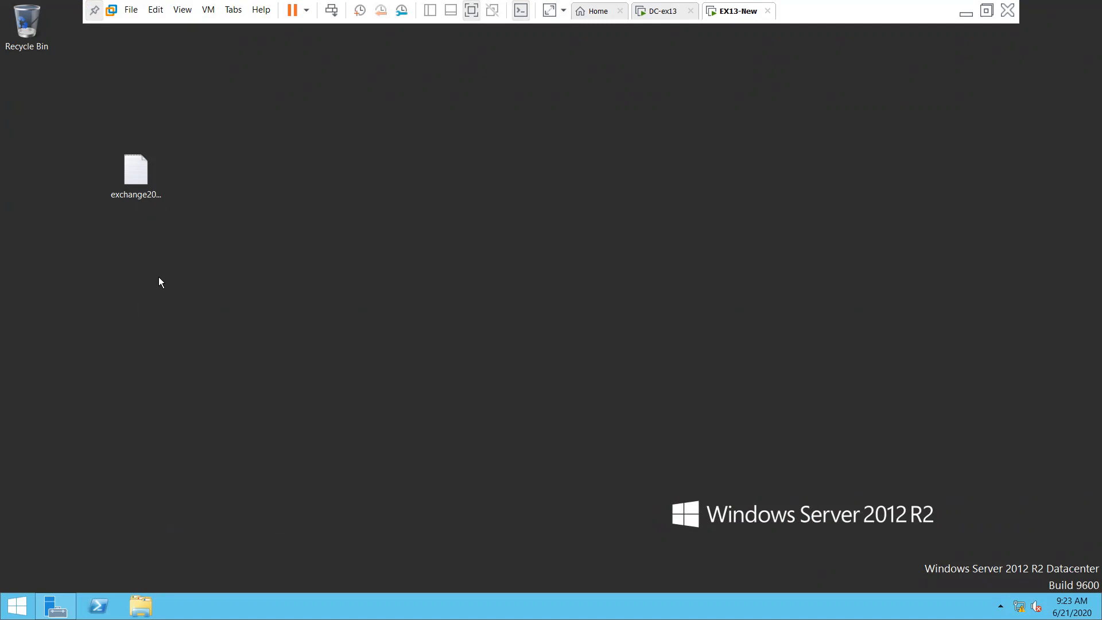
{"action": "double_click", "coordinate": [141, 174]}
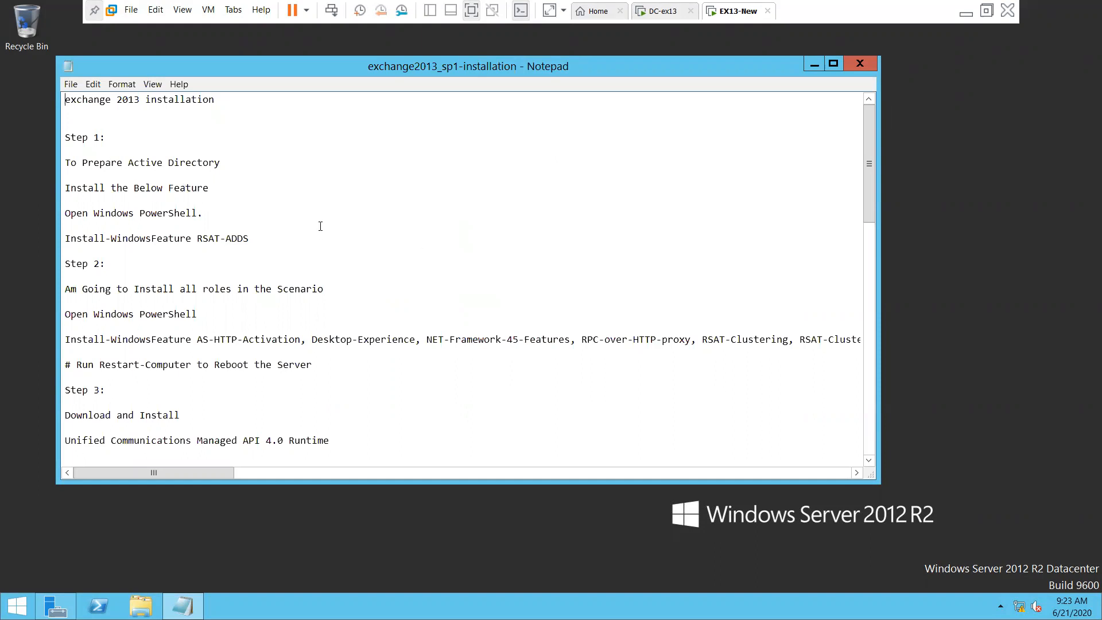
{"action": "left_click_drag", "start_coordinate": [65, 163], "coordinate": [220, 163]}
{"action": "left_click", "coordinate": [279, 194]}
{"action": "left_click", "coordinate": [668, 18]}
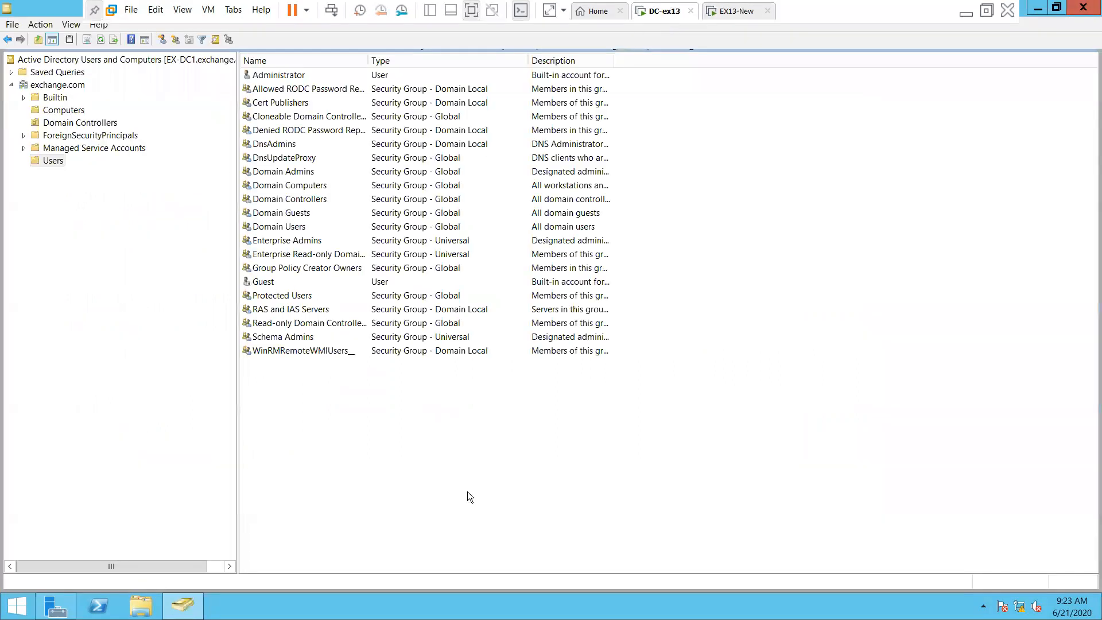
{"action": "left_click", "coordinate": [722, 18]}
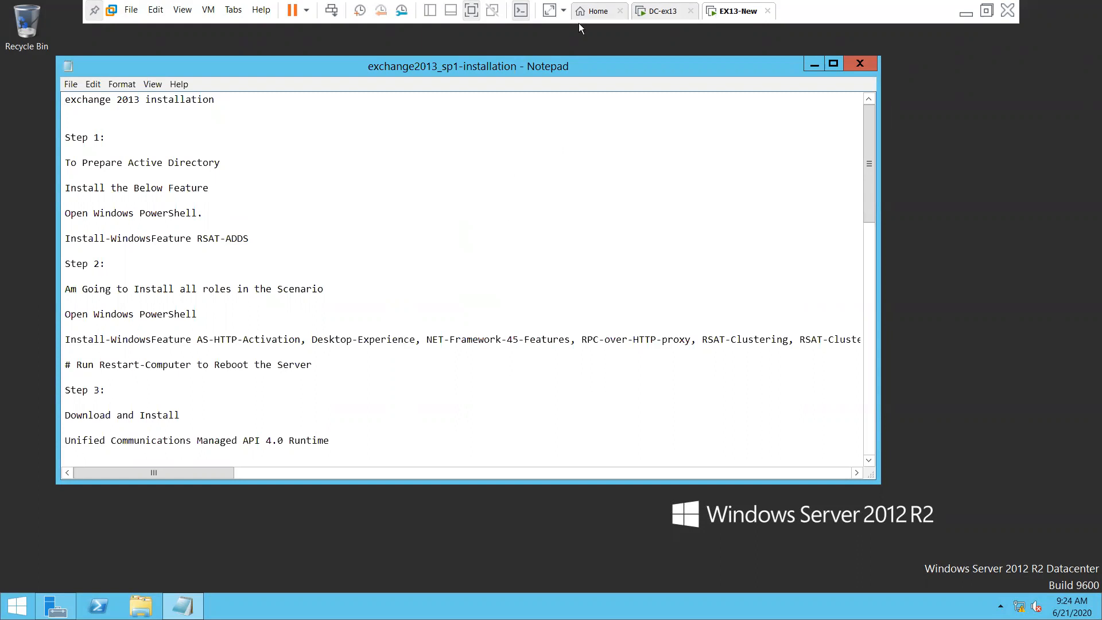
Open a PowerShell console and change to the C:\ root with cd\
{"action": "left_click", "coordinate": [98, 606]}
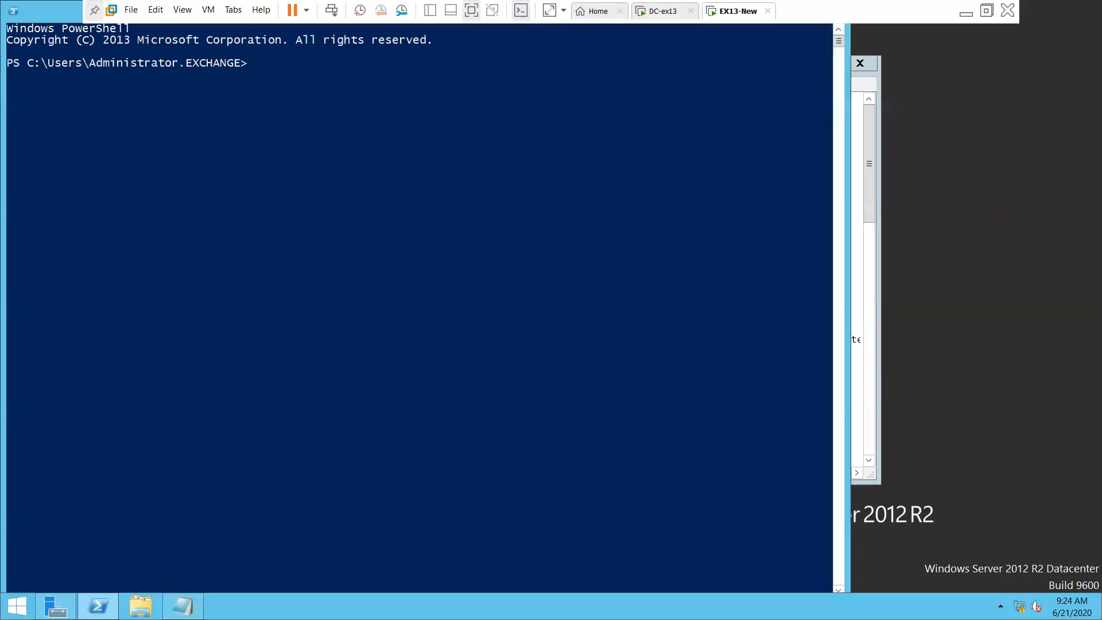
{"action": "left_click_drag", "start_coordinate": [36, 12], "coordinate": [263, 81]}
{"action": "left_click", "coordinate": [554, 165]}
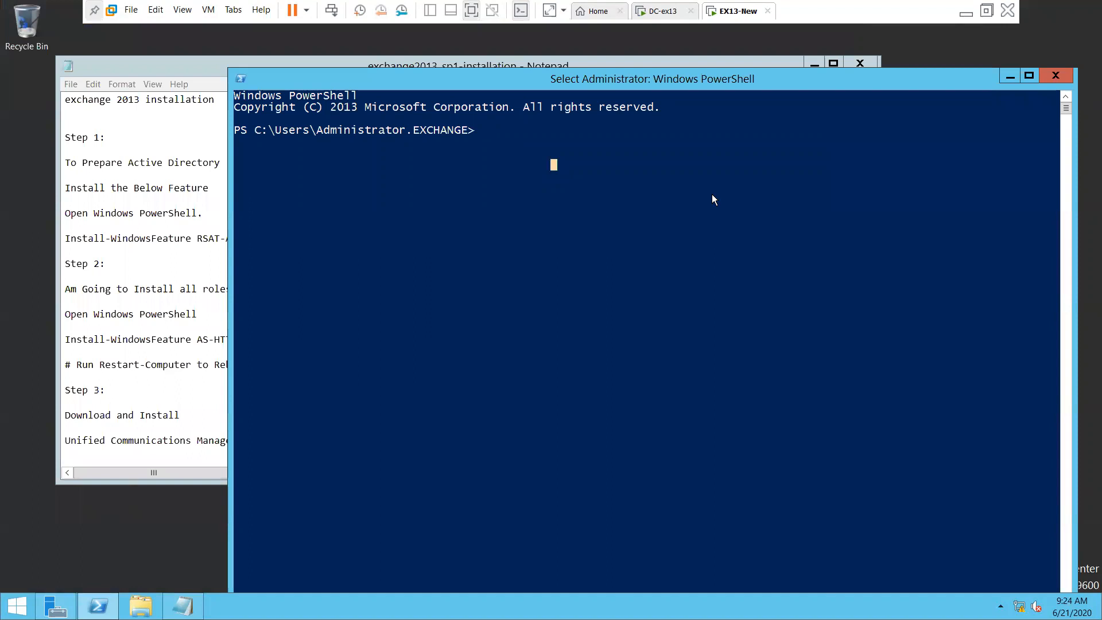
{"action": "right_click", "coordinate": [712, 194]}
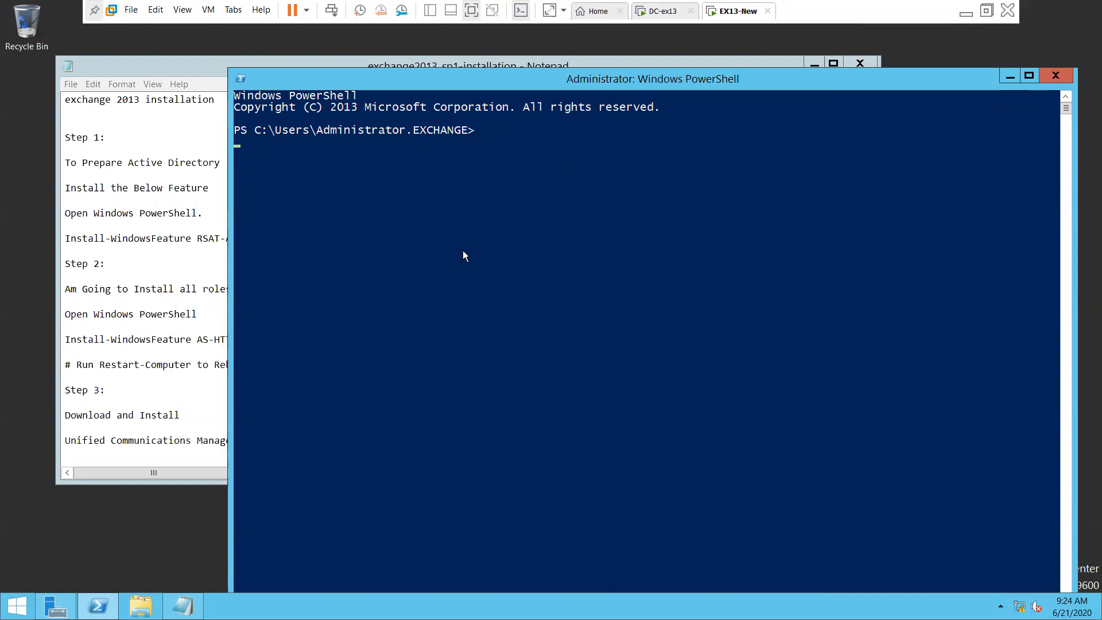
{"action": "key", "text": "Return"}
{"action": "key", "text": "Return"}
{"action": "key", "text": "Return"}
{"action": "key", "text": "Return"}
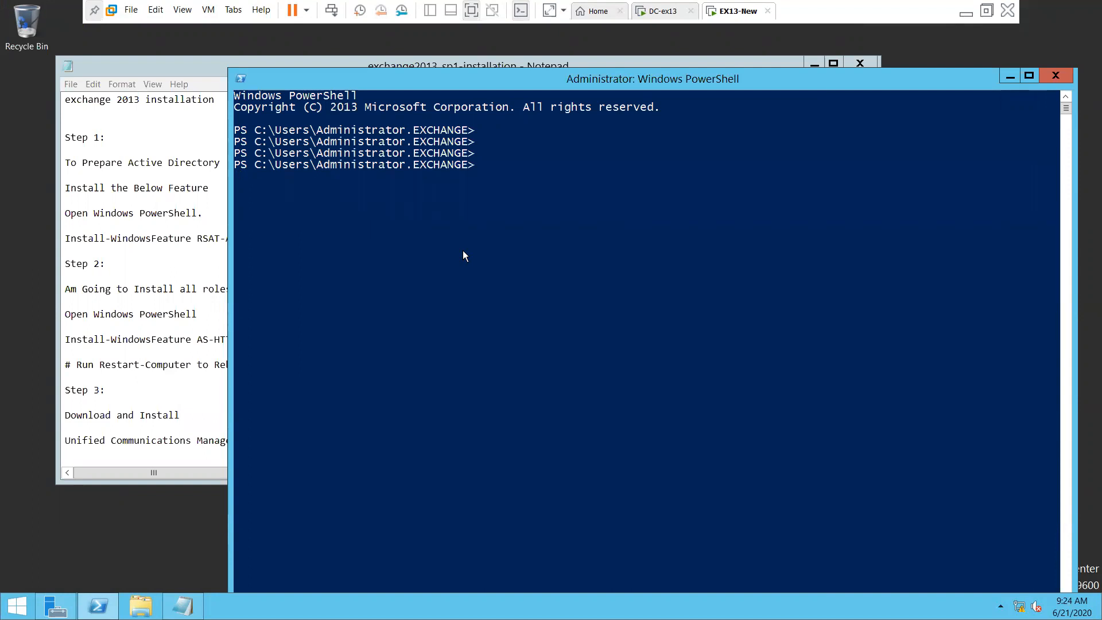
{"action": "type", "text": "cd\\"}
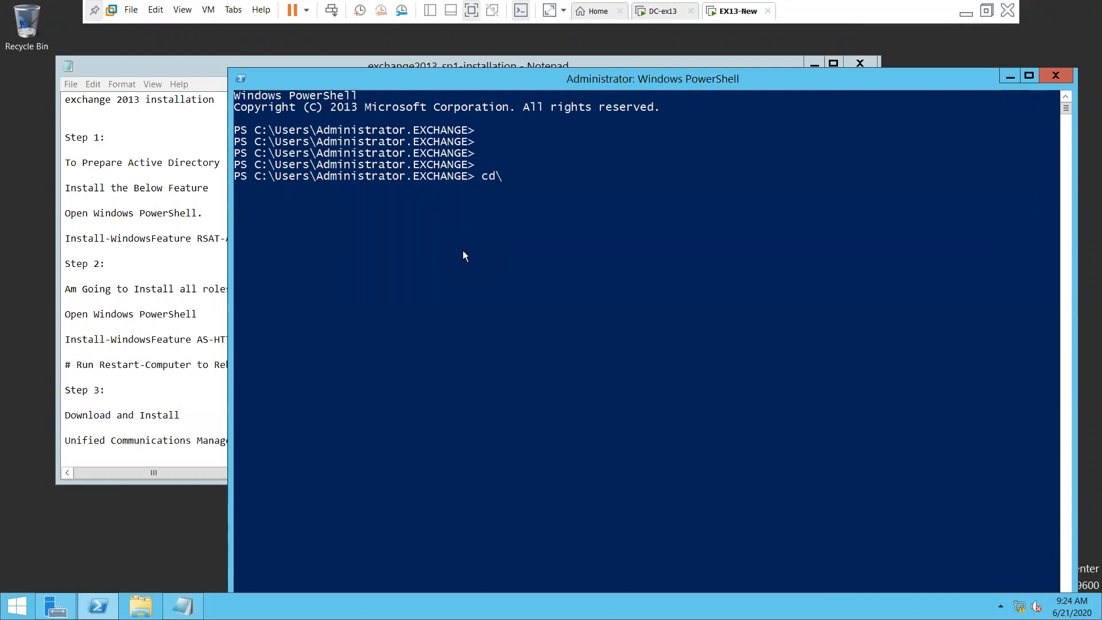
{"action": "key", "text": "Return"}
{"action": "key", "text": "Return"}
{"action": "key", "text": "Return"}
{"action": "key", "text": "Return"}
{"action": "key", "text": "Return"}
{"action": "key", "text": "Return"}
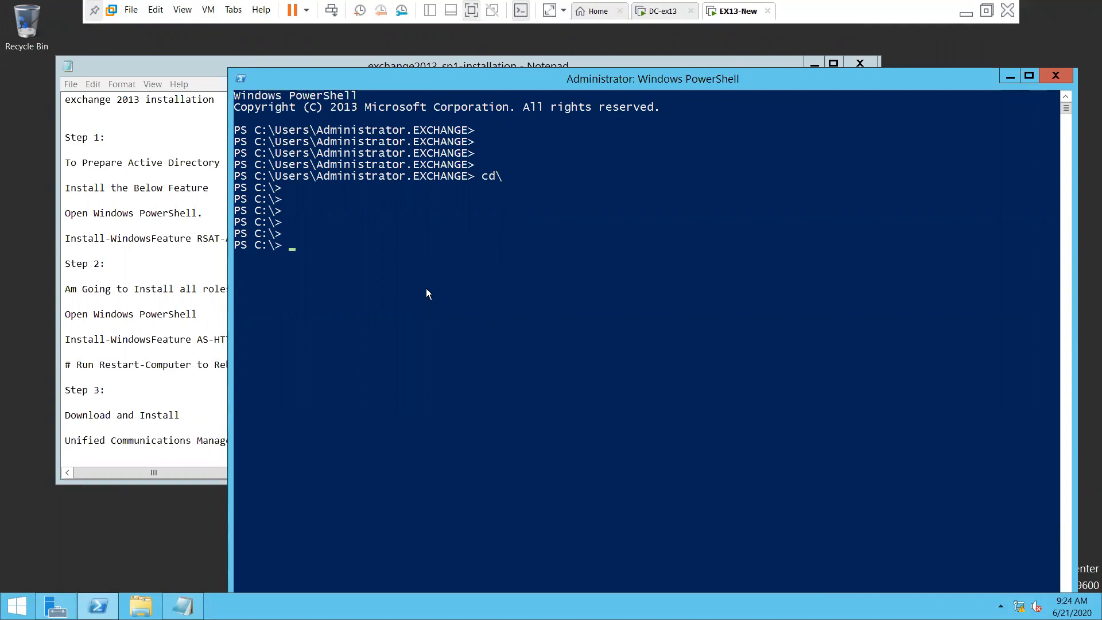
In the Notepad notes, select the Install-WindowsFeature RSAT-ADDS line
{"action": "key", "text": "alt+Tab"}
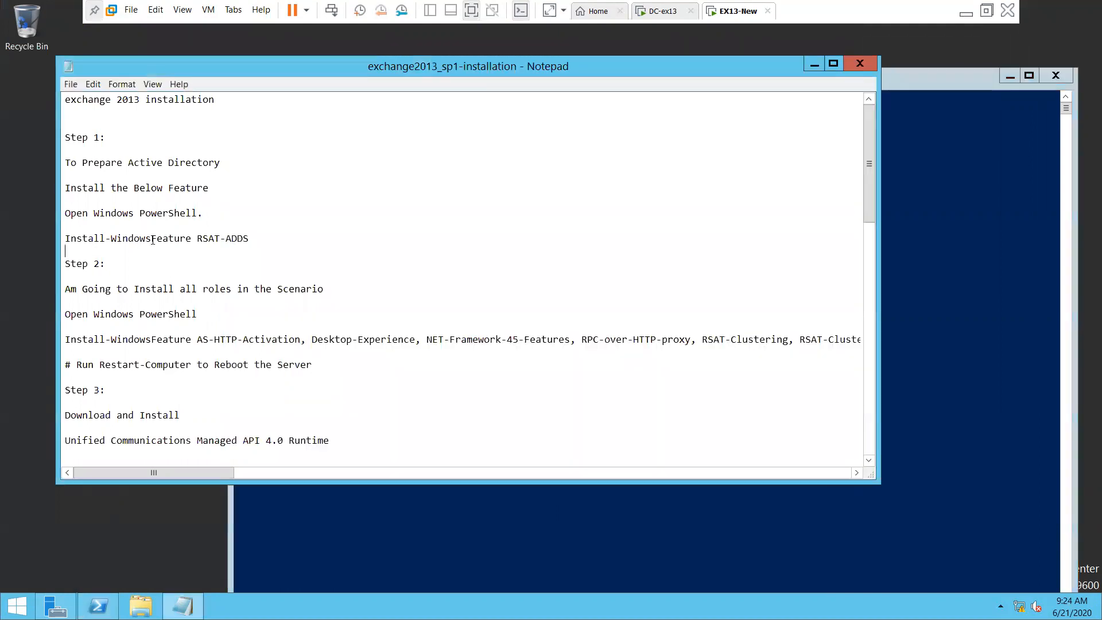
{"action": "left_click_drag", "start_coordinate": [254, 237], "coordinate": [65, 213]}
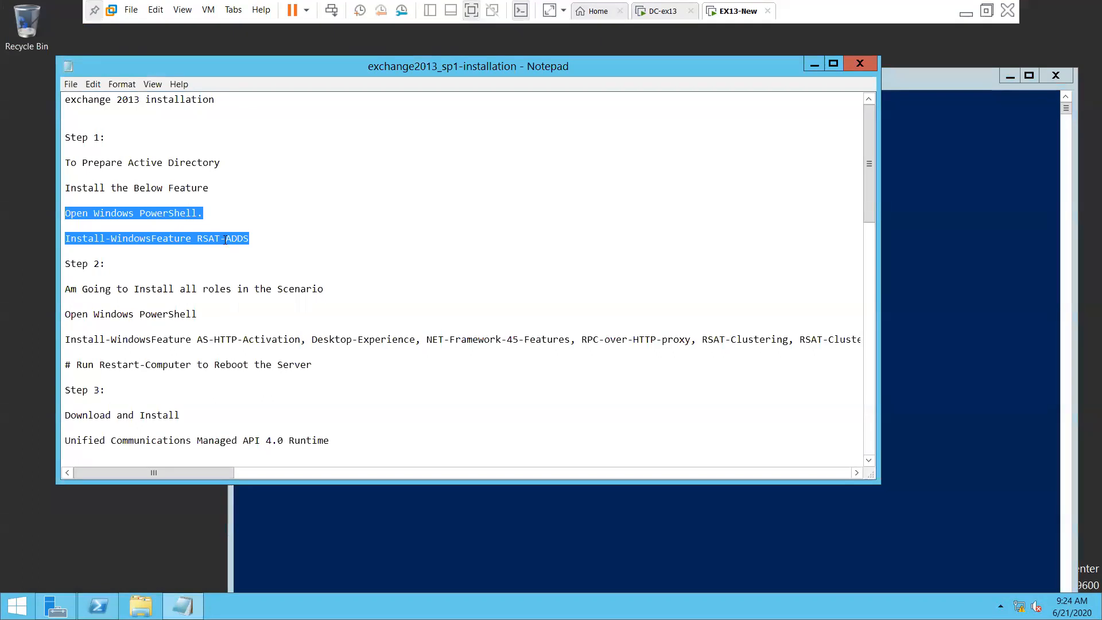
{"action": "left_click", "coordinate": [278, 251]}
{"action": "left_click_drag", "start_coordinate": [252, 238], "coordinate": [64, 238]}
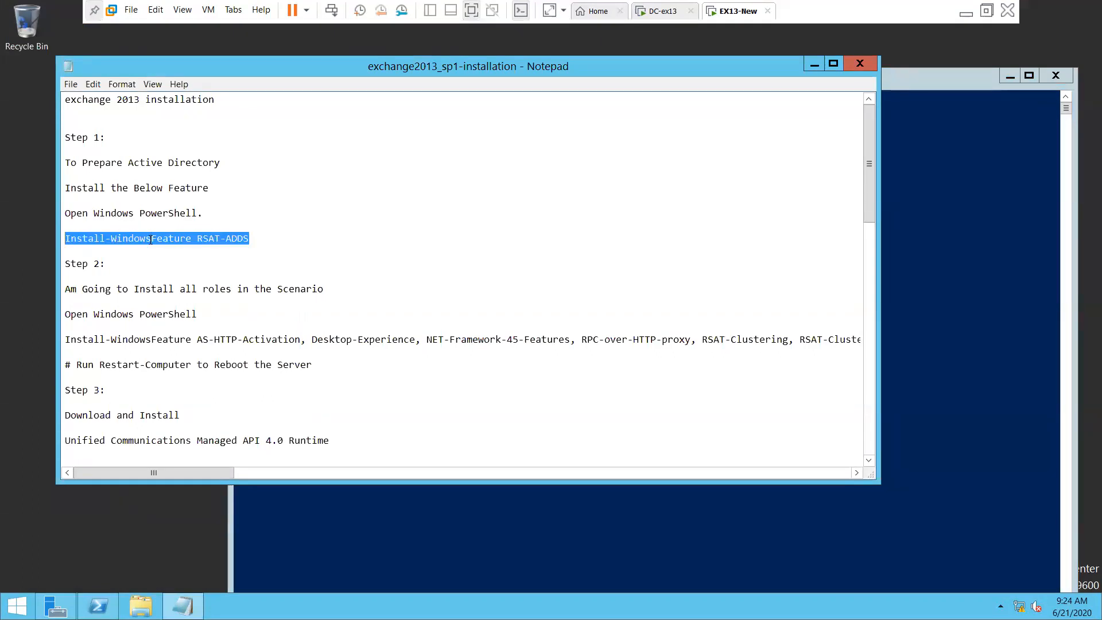
Copy the Install-WindowsFeature RSAT-ADDS command into PowerShell and run it
{"action": "right_click", "coordinate": [150, 240]}
{"action": "left_click", "coordinate": [198, 280]}
{"action": "left_click", "coordinate": [98, 605]}
{"action": "left_click", "coordinate": [452, 293]}
{"action": "right_click", "coordinate": [446, 293]}
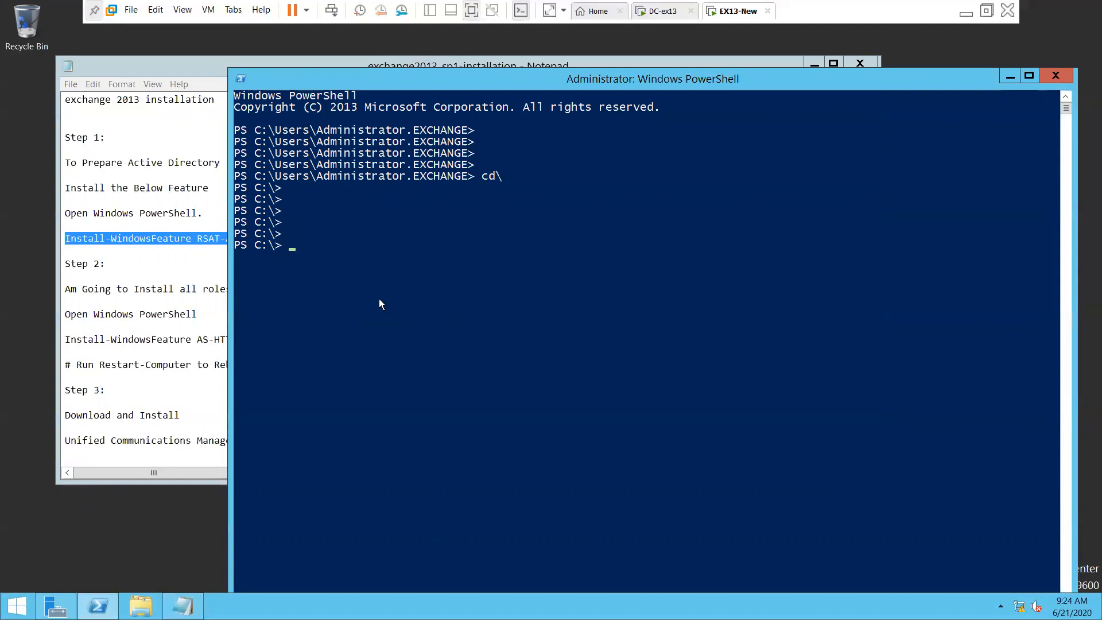
{"action": "right_click", "coordinate": [208, 246]}
{"action": "left_click", "coordinate": [253, 284]}
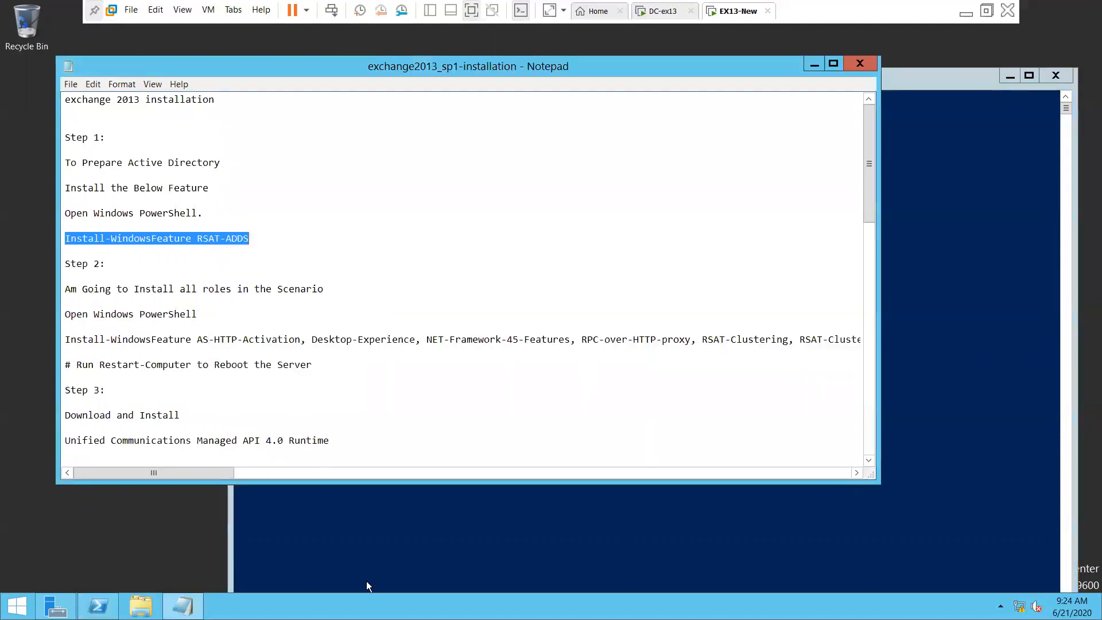
{"action": "left_click", "coordinate": [366, 581]}
{"action": "right_click", "coordinate": [323, 405]}
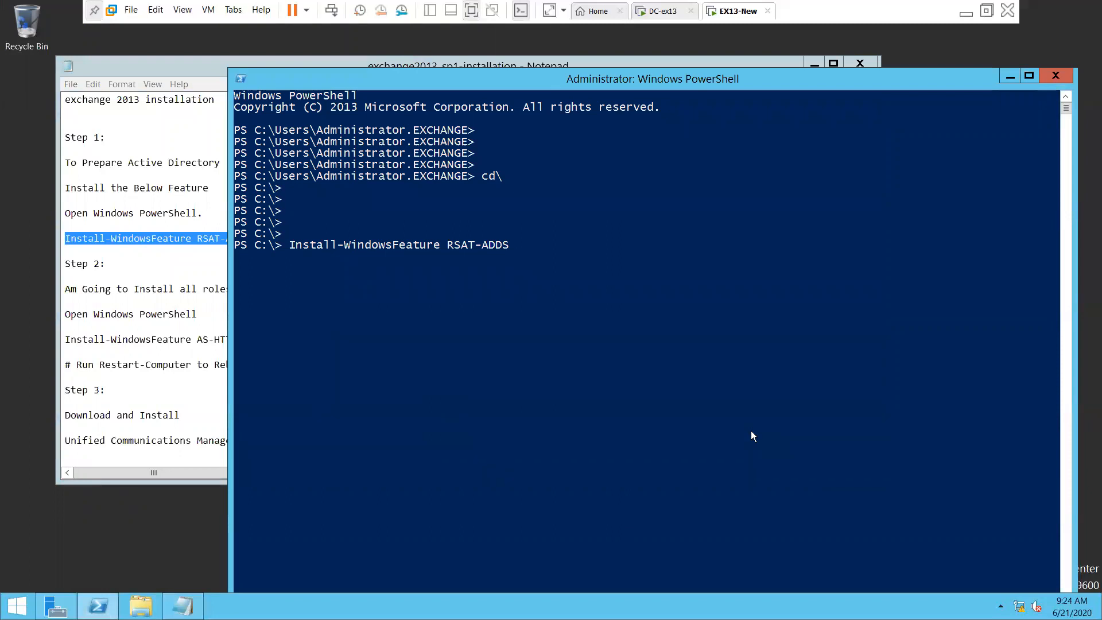
{"action": "key", "text": "Return"}
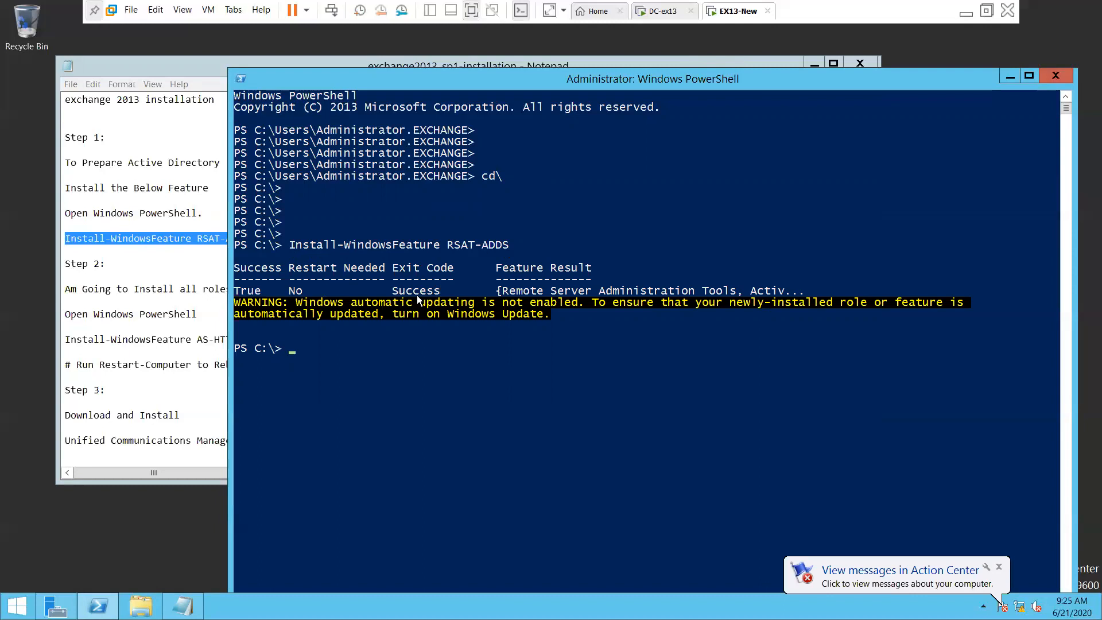
Copy the long Step 2 Install-WindowsFeature Exchange roles command from Notepad to the PowerShell prompt
{"action": "left_click", "coordinate": [181, 364]}
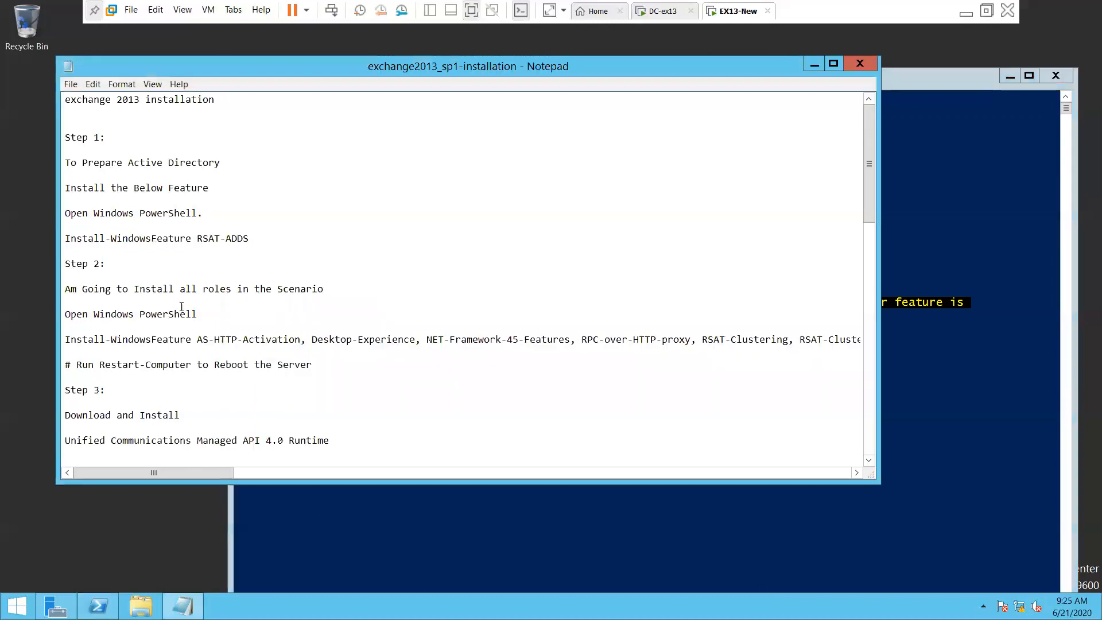
{"action": "scroll", "coordinate": [183, 303], "scroll_direction": "down", "scroll_amount": 1}
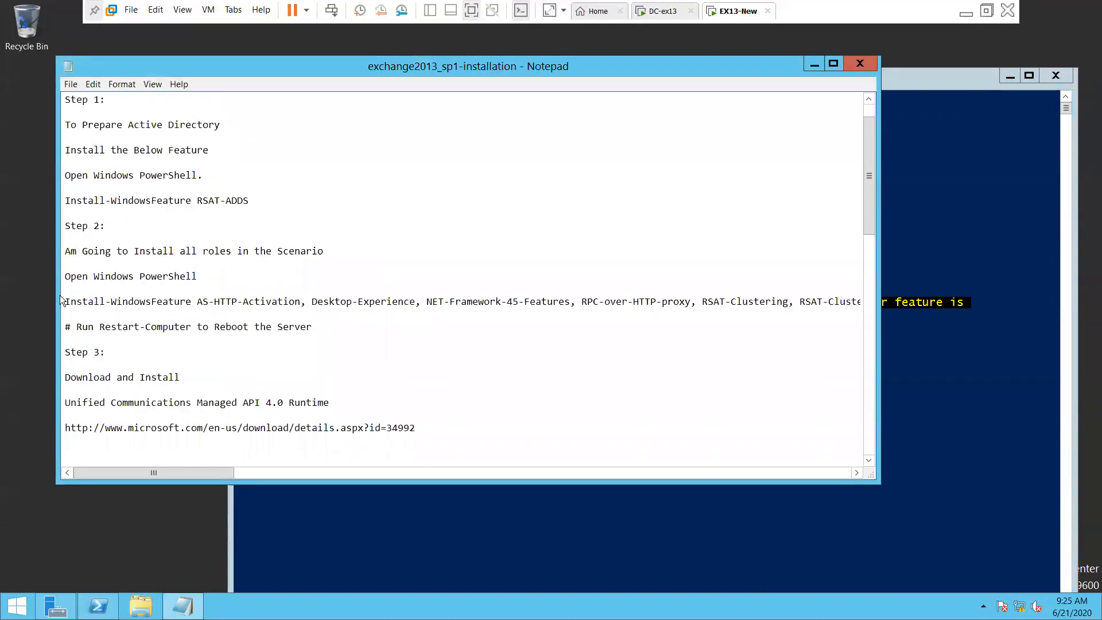
{"action": "left_click_drag", "start_coordinate": [67, 303], "coordinate": [870, 302]}
{"action": "left_click", "coordinate": [228, 293]}
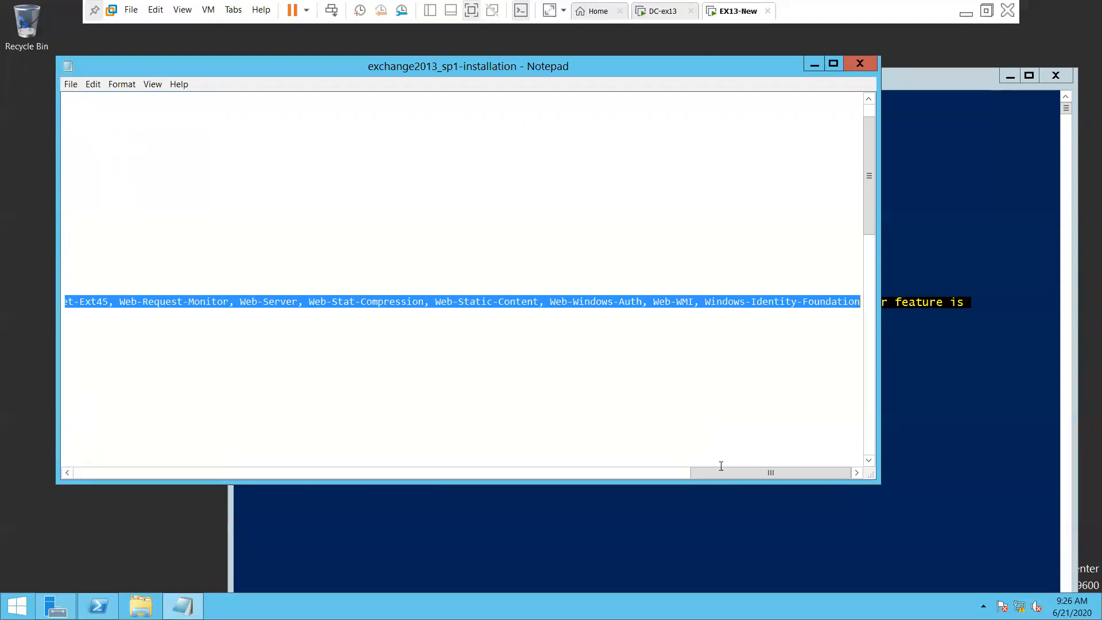
{"action": "left_click_drag", "start_coordinate": [715, 479], "coordinate": [69, 406]}
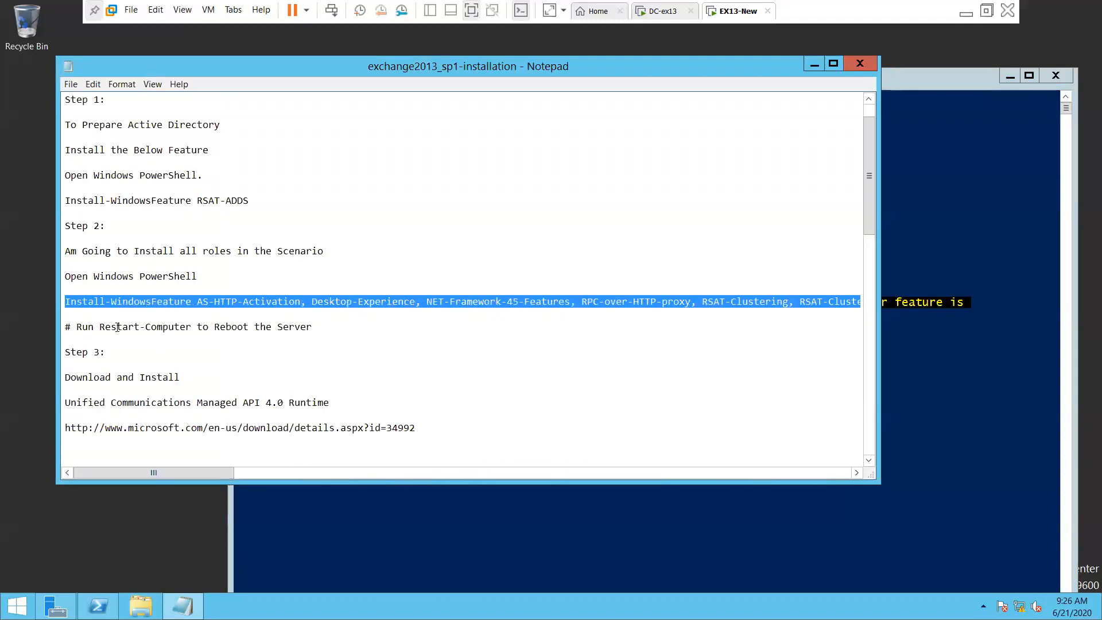
{"action": "right_click", "coordinate": [180, 301]}
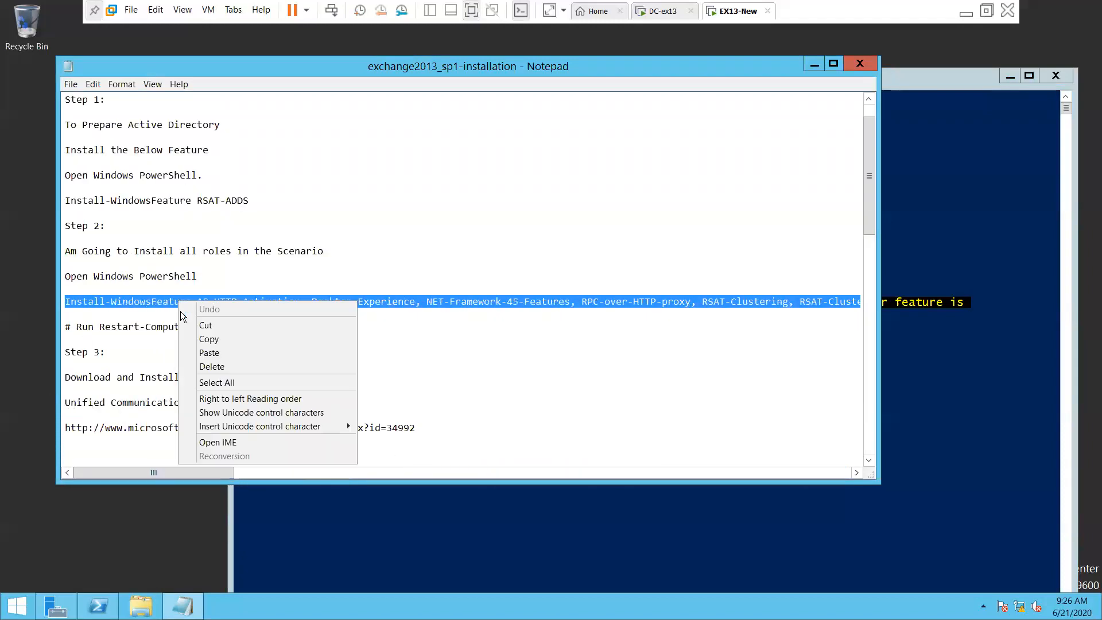
{"action": "left_click", "coordinate": [218, 339]}
{"action": "left_click", "coordinate": [314, 537]}
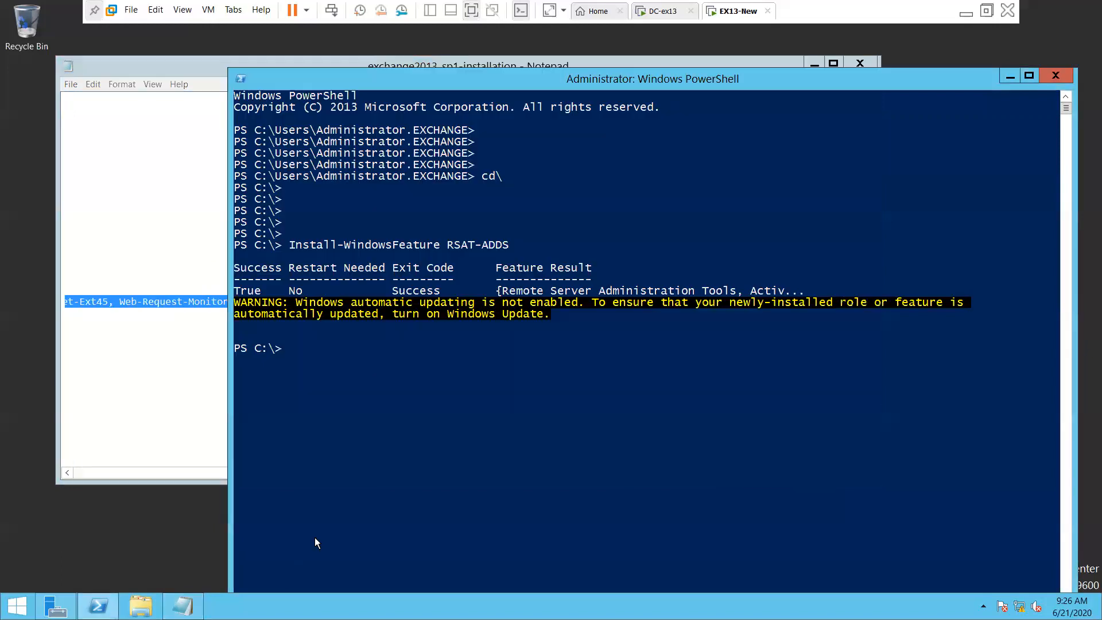
{"action": "right_click", "coordinate": [329, 431]}
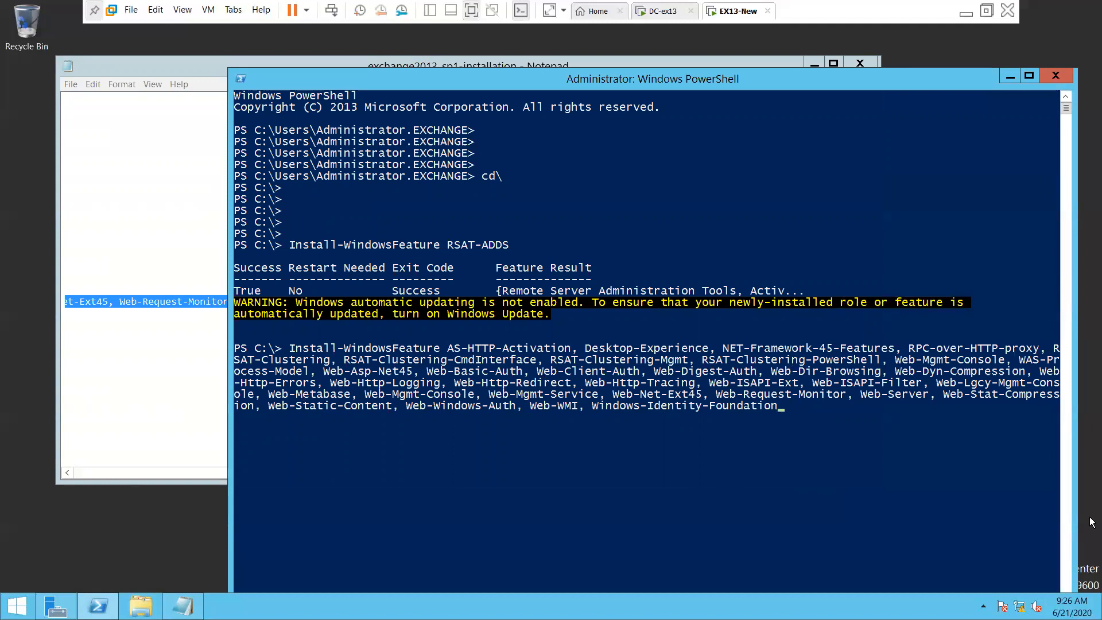
Run the pasted Install-WindowsFeature roles command and let it finish with Success
{"action": "key", "text": "Return"}
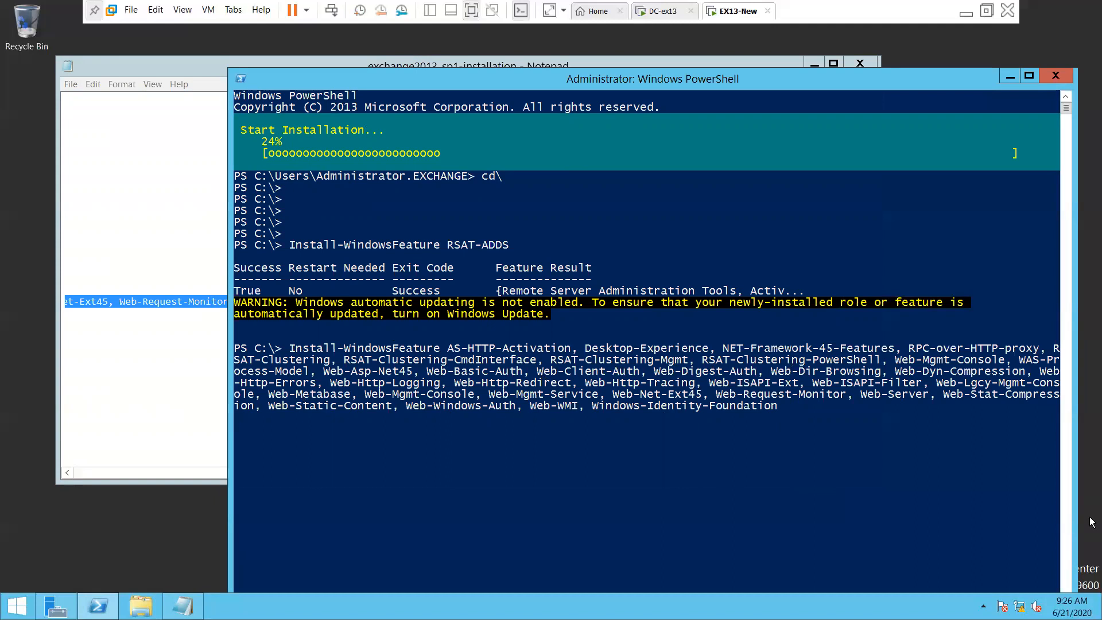
{"action": "key", "text": "Return"}
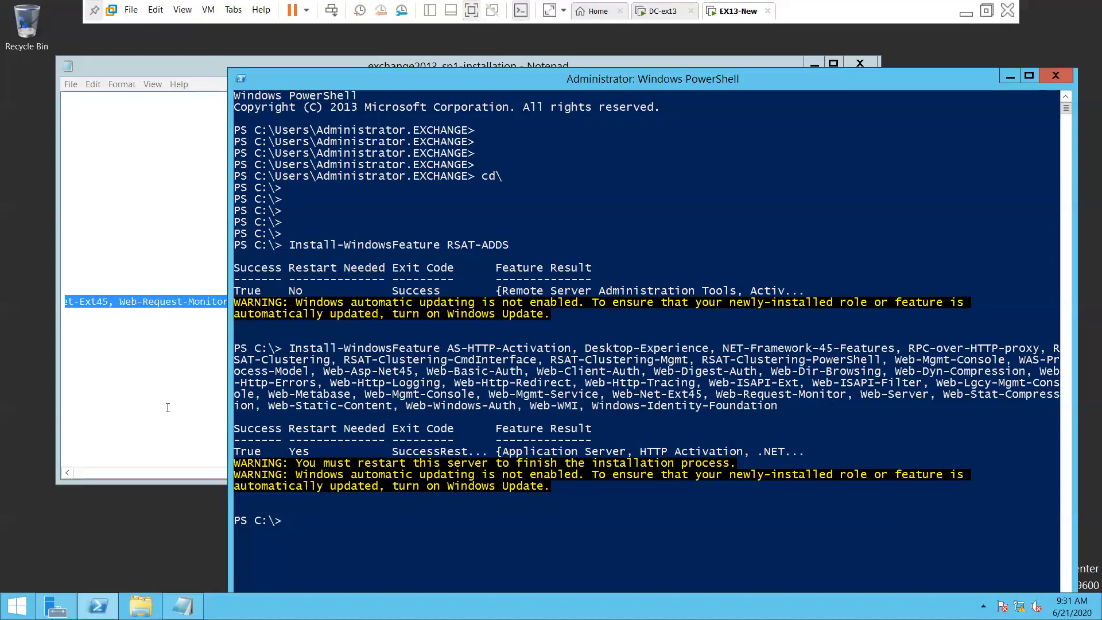
Bring the notes forward and scroll to the restart section's comment line
{"action": "left_click", "coordinate": [153, 352]}
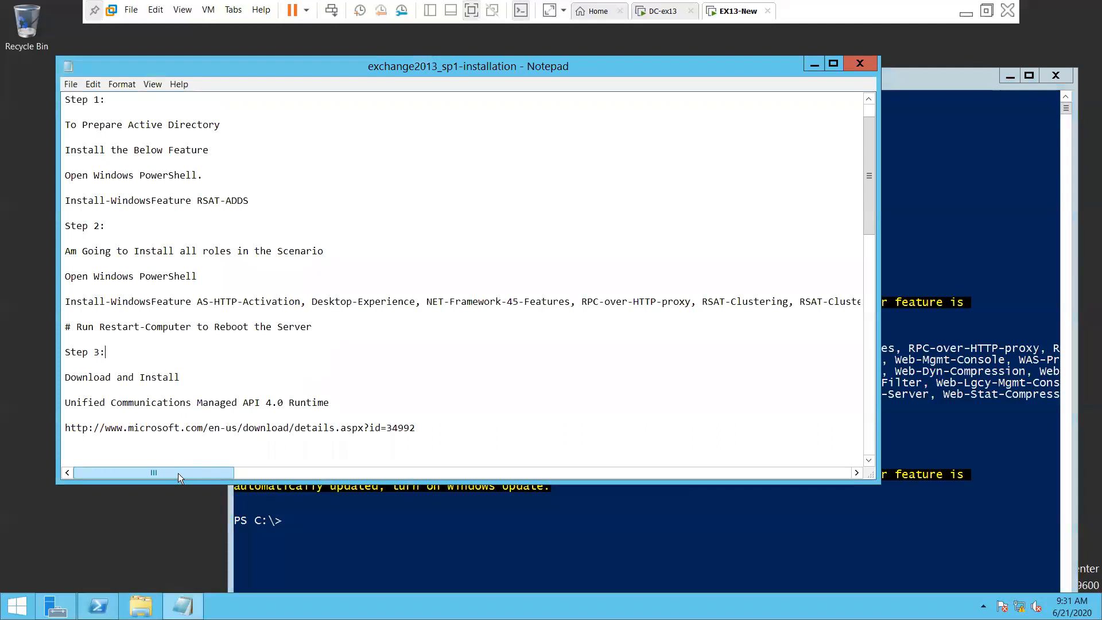
{"action": "scroll", "coordinate": [285, 364], "scroll_direction": "down", "scroll_amount": 3}
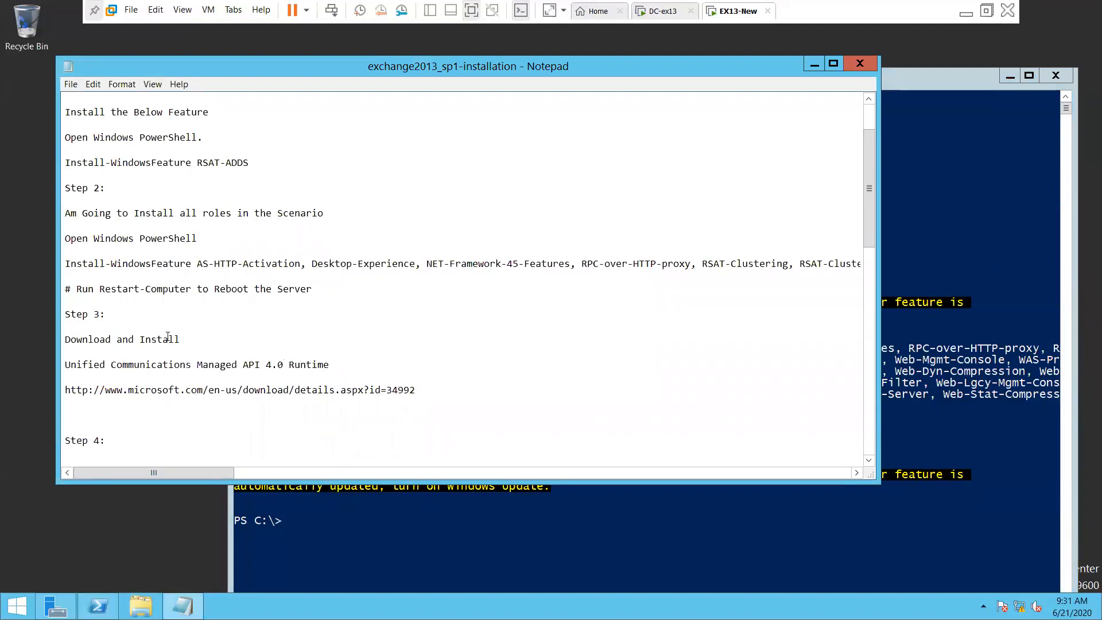
{"action": "scroll", "coordinate": [219, 367], "scroll_direction": "down", "scroll_amount": 1}
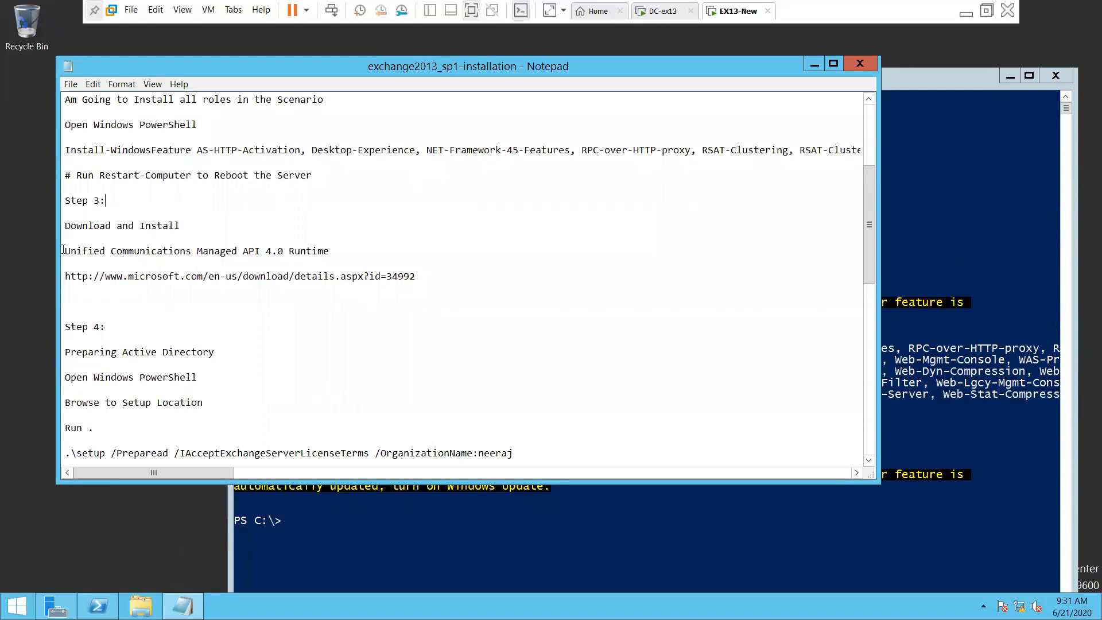
{"action": "scroll", "coordinate": [90, 227], "scroll_direction": "up", "scroll_amount": 2}
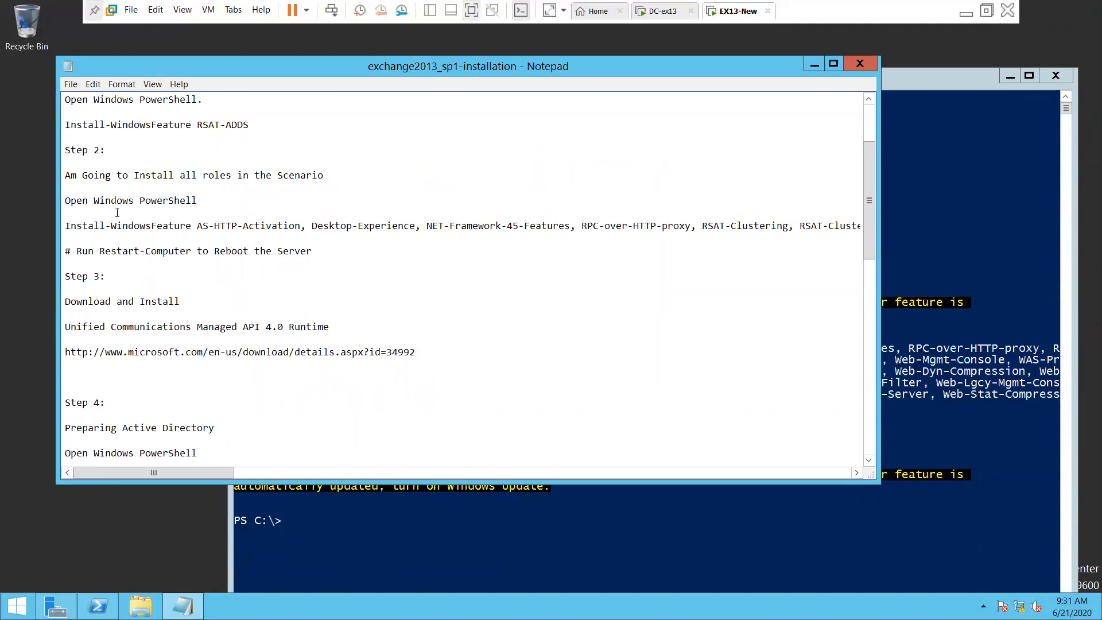
{"action": "left_click_drag", "start_coordinate": [105, 224], "coordinate": [145, 226]}
{"action": "left_click", "coordinate": [109, 251]}
{"action": "left_click_drag", "start_coordinate": [76, 249], "coordinate": [322, 249]}
{"action": "left_click", "coordinate": [330, 270]}
Copy Restart-Computer into PowerShell and run it to reboot EX13-New
{"action": "left_click_drag", "start_coordinate": [99, 251], "coordinate": [193, 253]}
{"action": "right_click", "coordinate": [161, 251]}
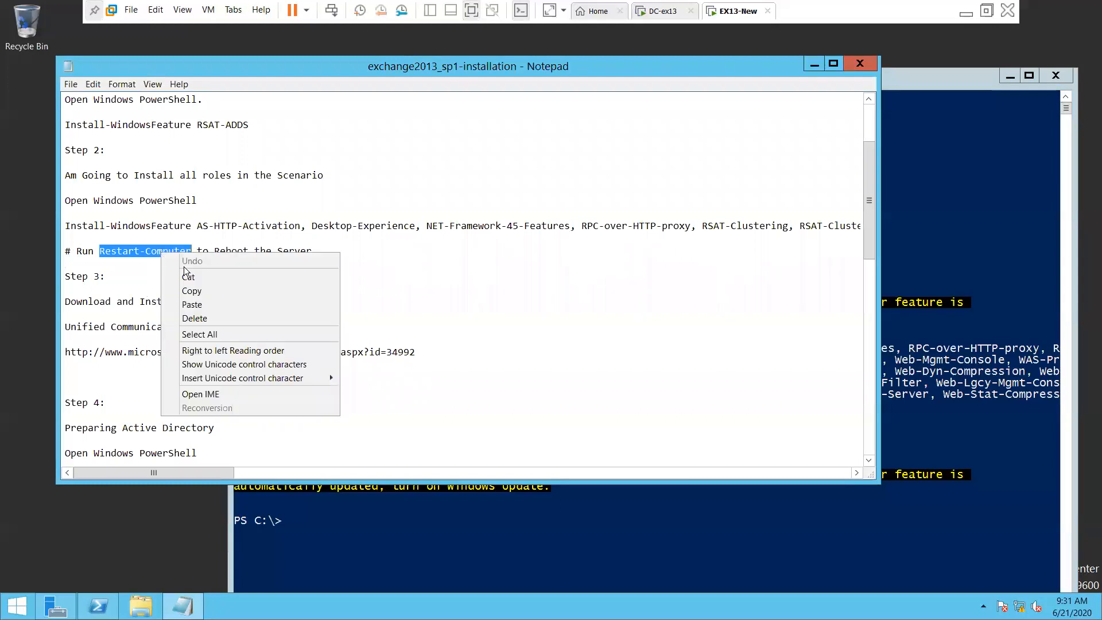
{"action": "left_click", "coordinate": [208, 291]}
{"action": "left_click", "coordinate": [369, 555]}
{"action": "right_click", "coordinate": [368, 555]}
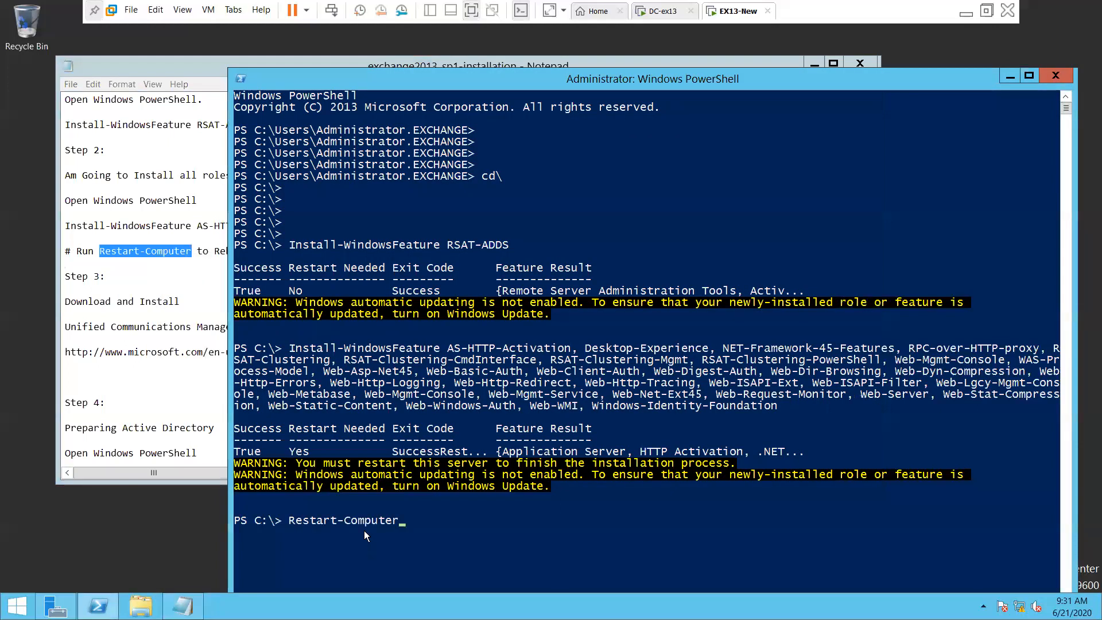
{"action": "key", "text": "Return"}
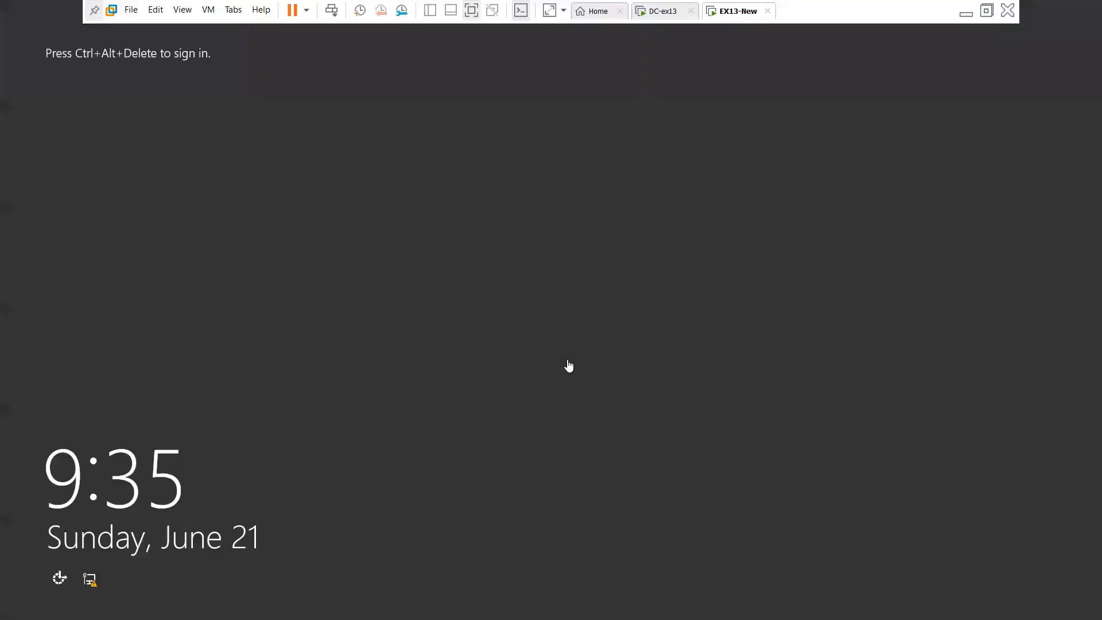
Send Ctrl+Alt+Del and sign in to EX13-New with the administrator password
{"action": "left_click", "coordinate": [331, 10]}
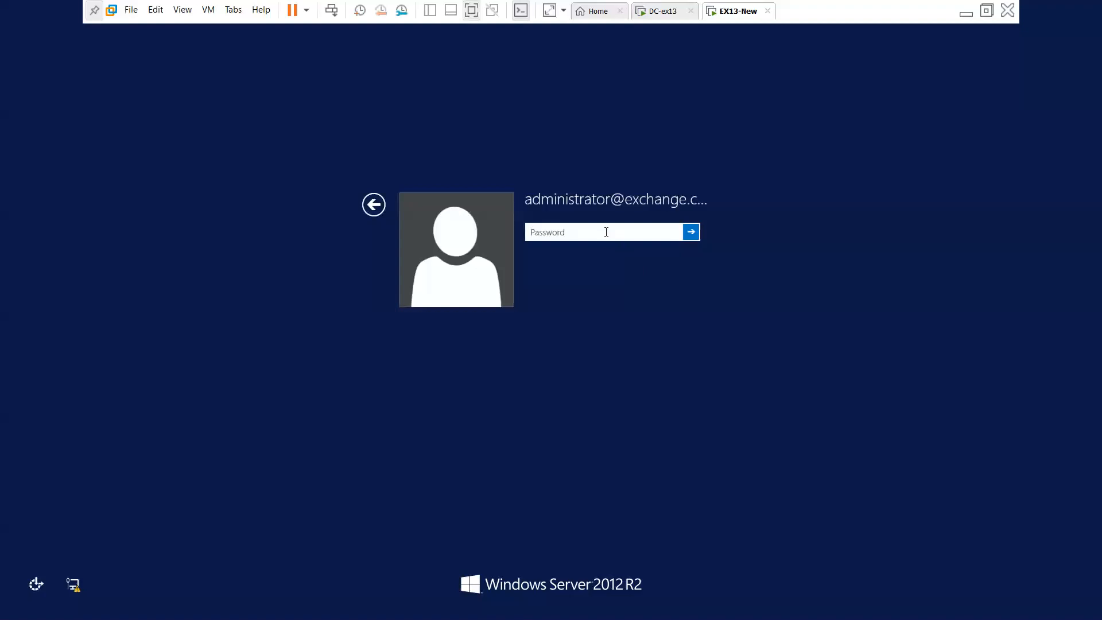
{"action": "type", "text": "********"}
{"action": "key", "text": "Return"}
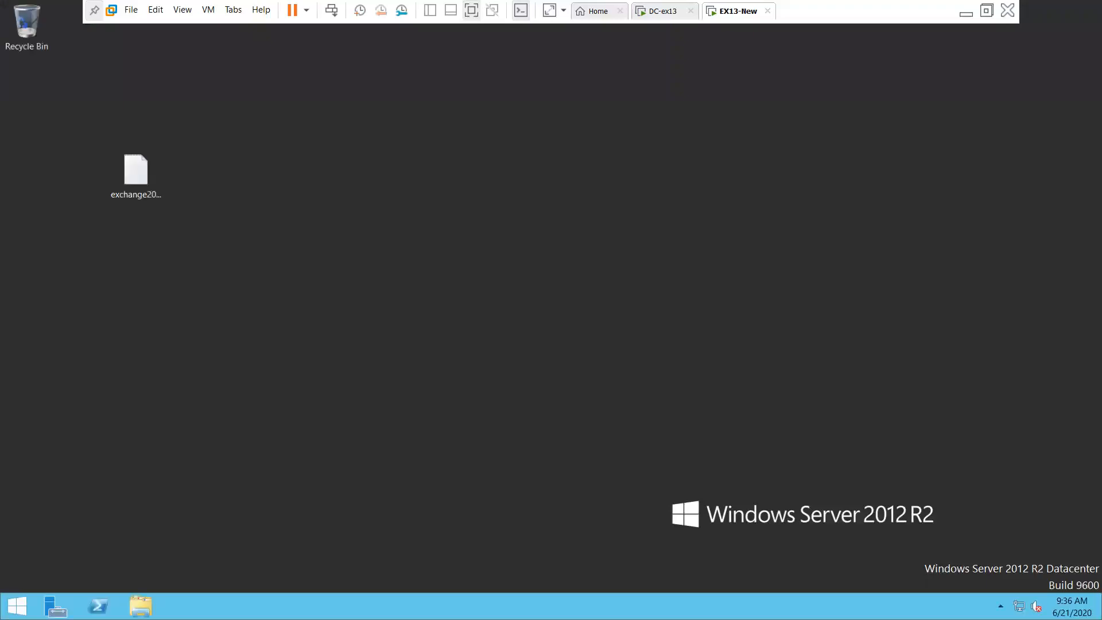
Open the exchange2013_sp1-installation notes file from the desktop
{"action": "left_click", "coordinate": [142, 185]}
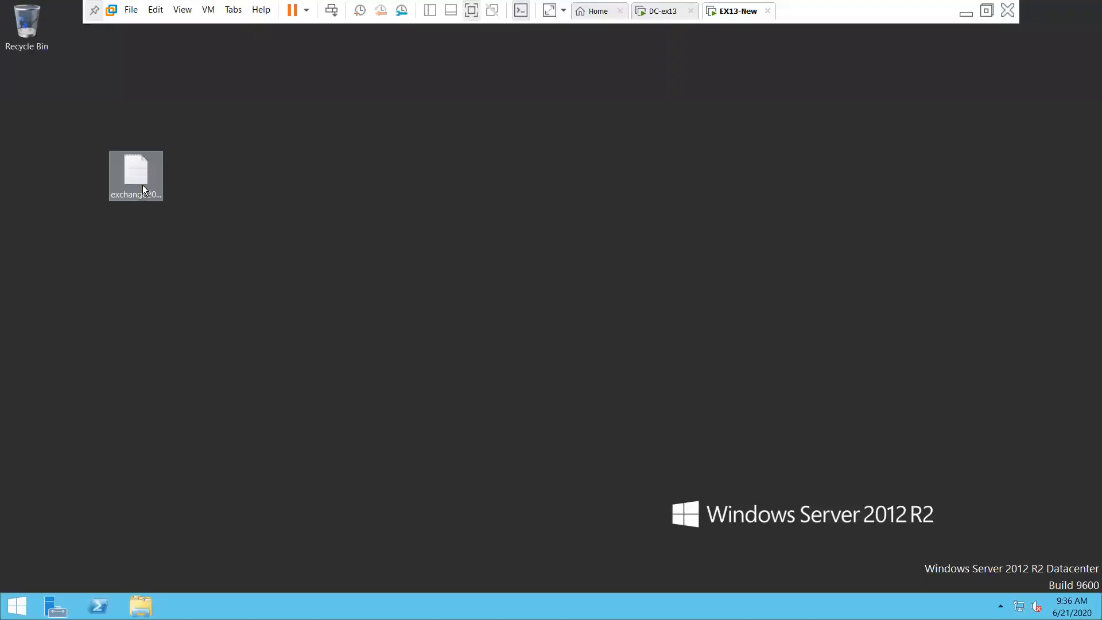
{"action": "left_click", "coordinate": [377, 284]}
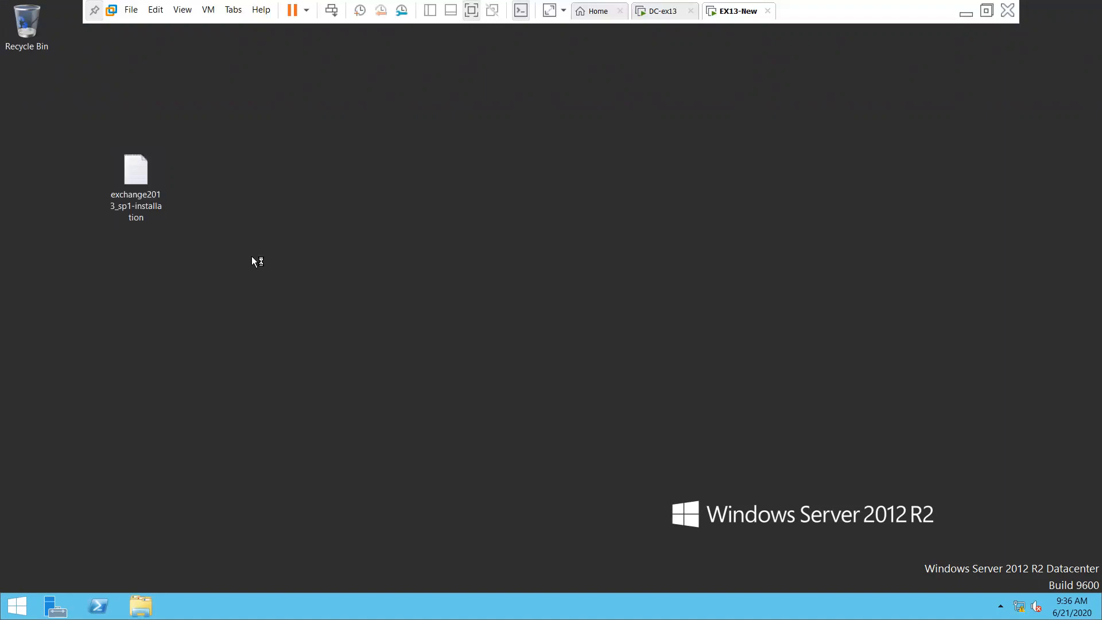
{"action": "left_click", "coordinate": [466, 253]}
{"action": "double_click", "coordinate": [141, 199]}
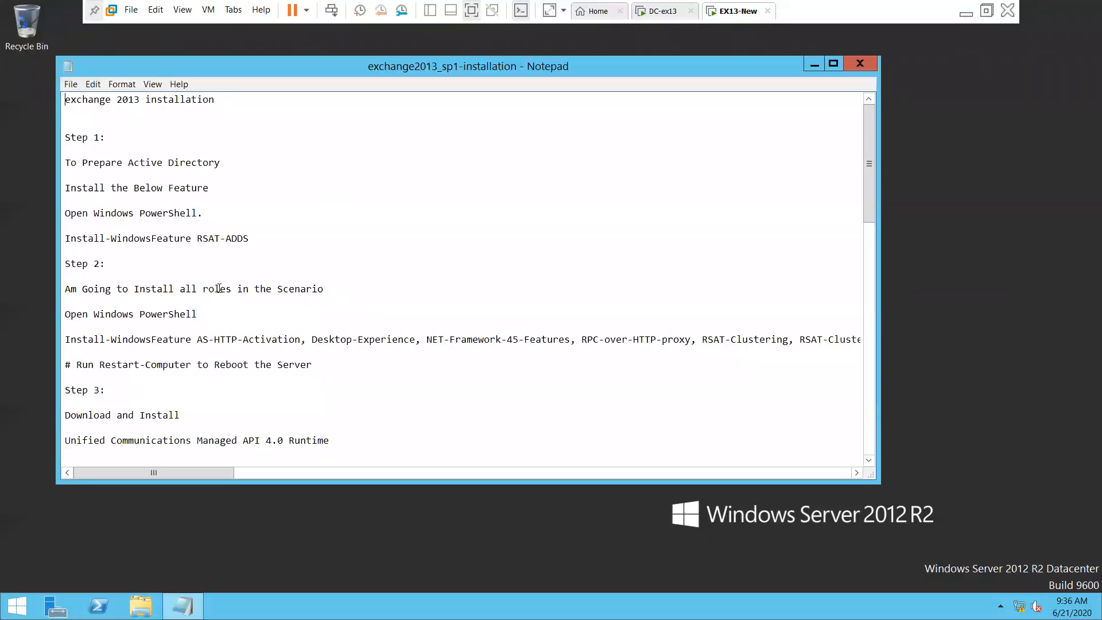
Review Step 3 in the notes, then close Server Manager and minimize Notepad
{"action": "left_click_drag", "start_coordinate": [312, 365], "coordinate": [65, 365]}
{"action": "scroll", "coordinate": [442, 374], "scroll_direction": "down", "scroll_amount": 5}
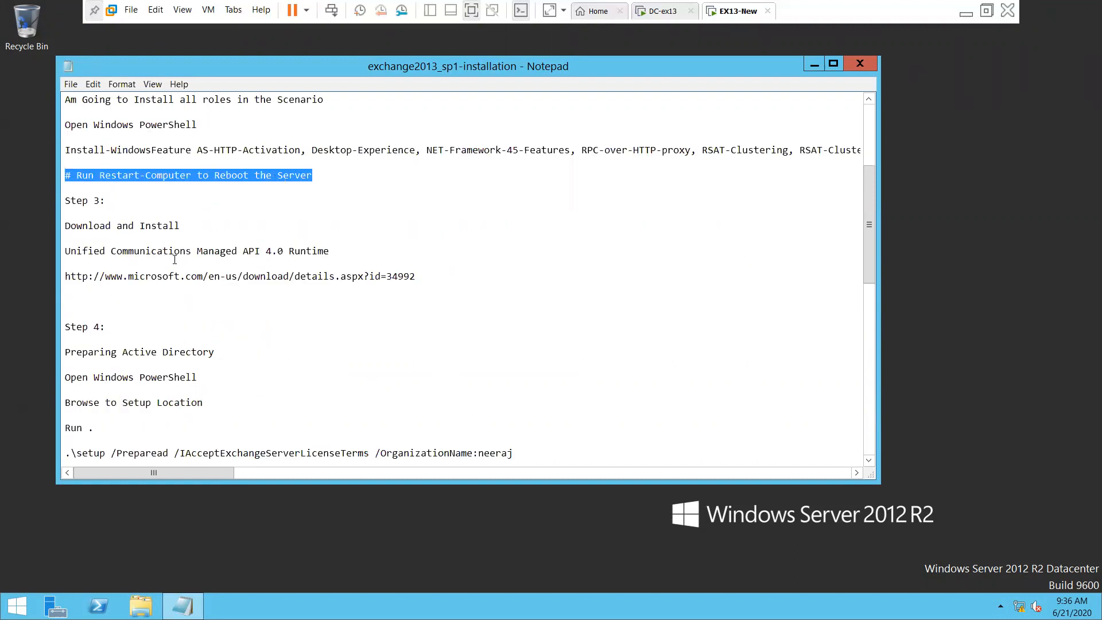
{"action": "left_click_drag", "start_coordinate": [72, 254], "coordinate": [381, 259]}
{"action": "left_click", "coordinate": [336, 309]}
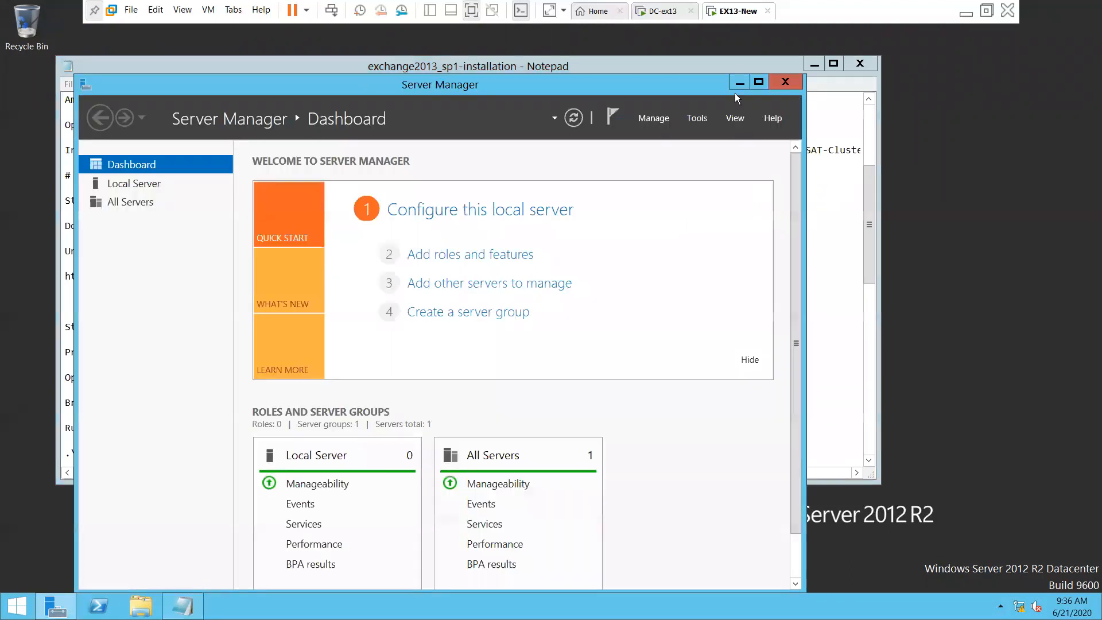
{"action": "left_click", "coordinate": [788, 81]}
{"action": "left_click", "coordinate": [817, 63]}
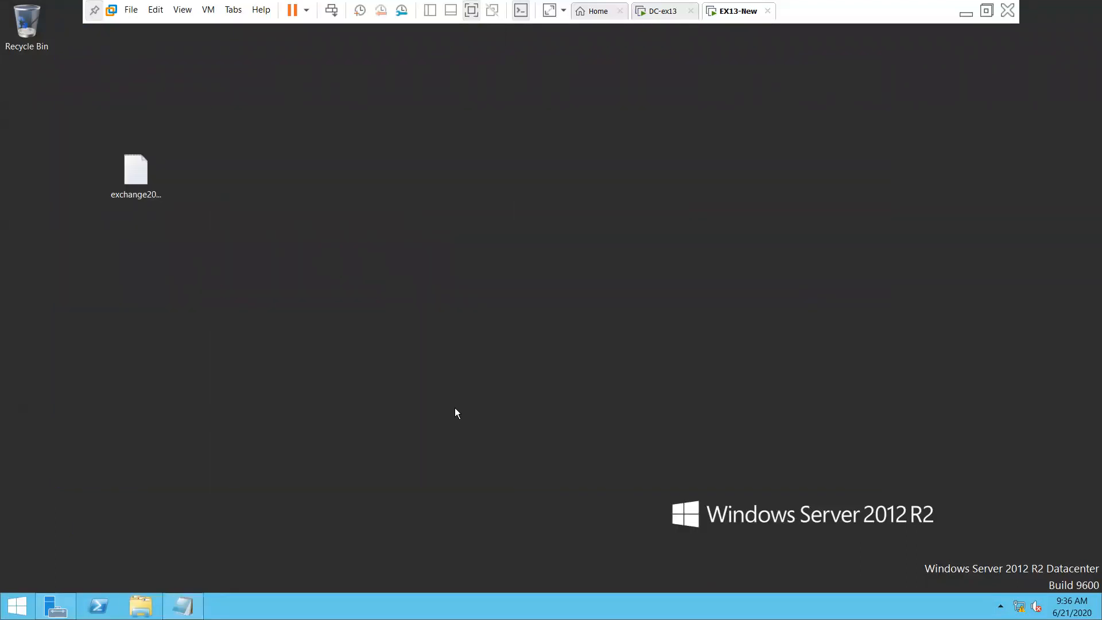
Run UcmaRuntimeSetup from Z:\SERVER_OS and allow it through the security warning
{"action": "key", "text": "super+e"}
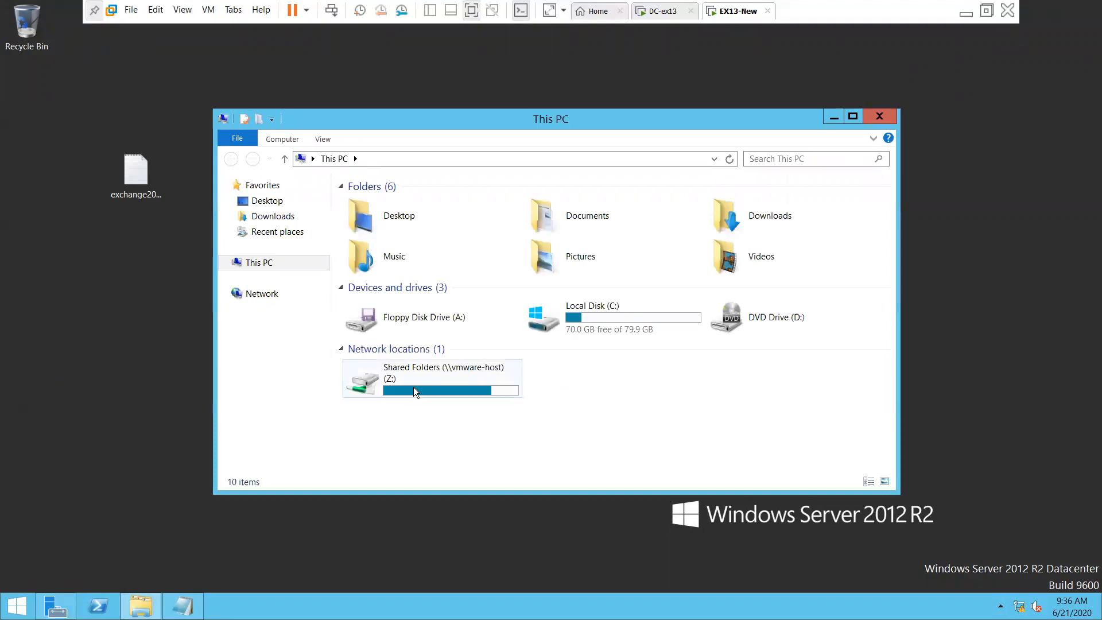
{"action": "left_click", "coordinate": [413, 387]}
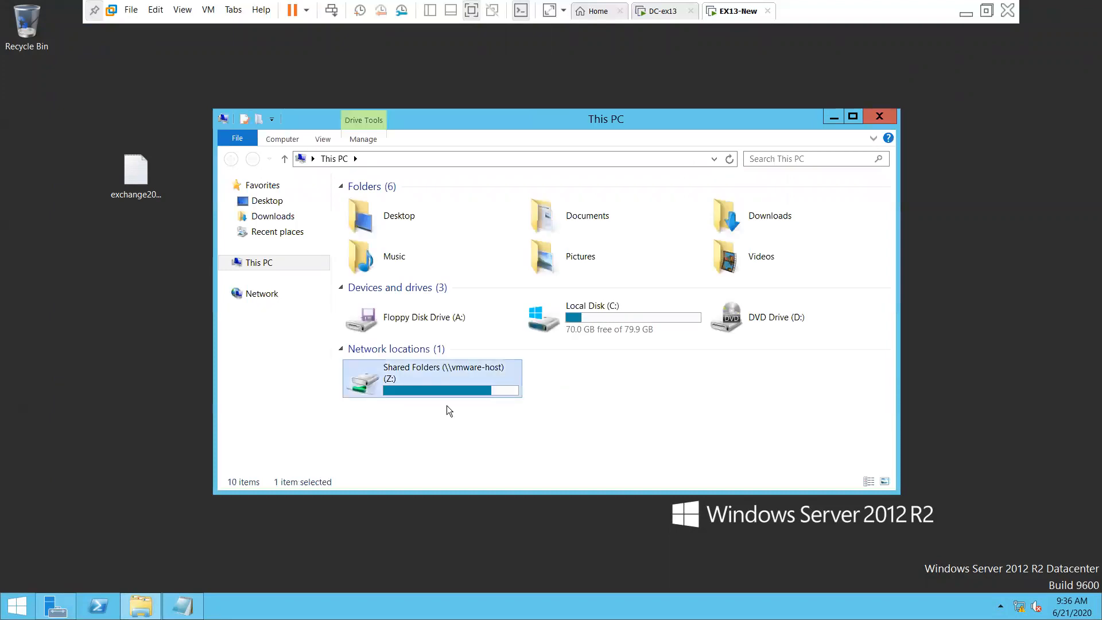
{"action": "double_click", "coordinate": [483, 372]}
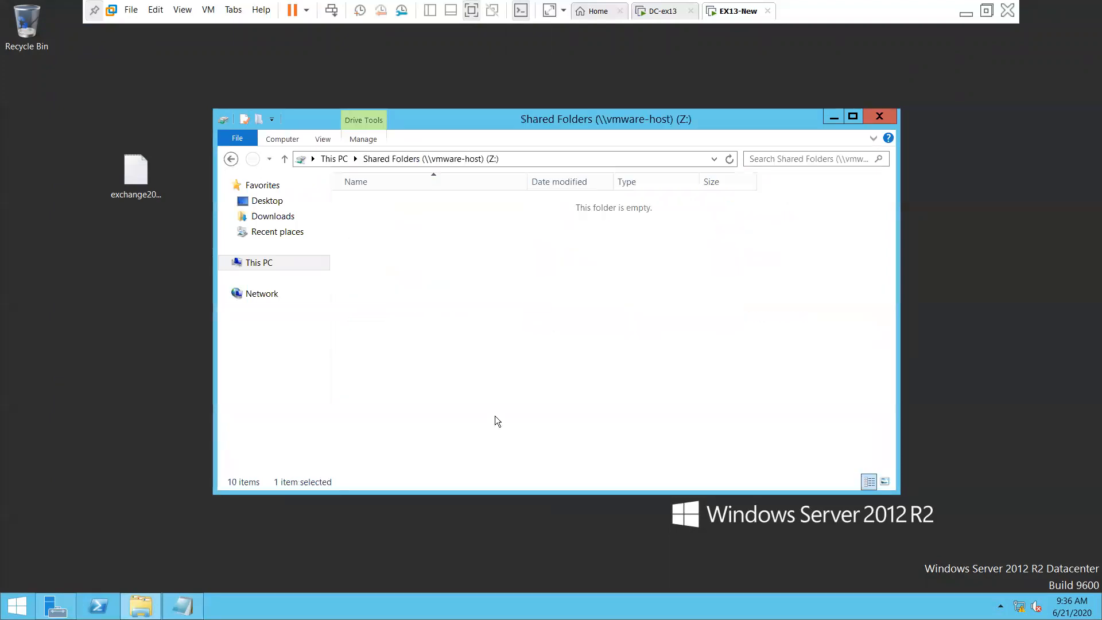
{"action": "double_click", "coordinate": [394, 205]}
{"action": "scroll", "coordinate": [501, 380], "scroll_direction": "down", "scroll_amount": 1}
{"action": "scroll", "coordinate": [501, 380], "scroll_direction": "down", "scroll_amount": 13}
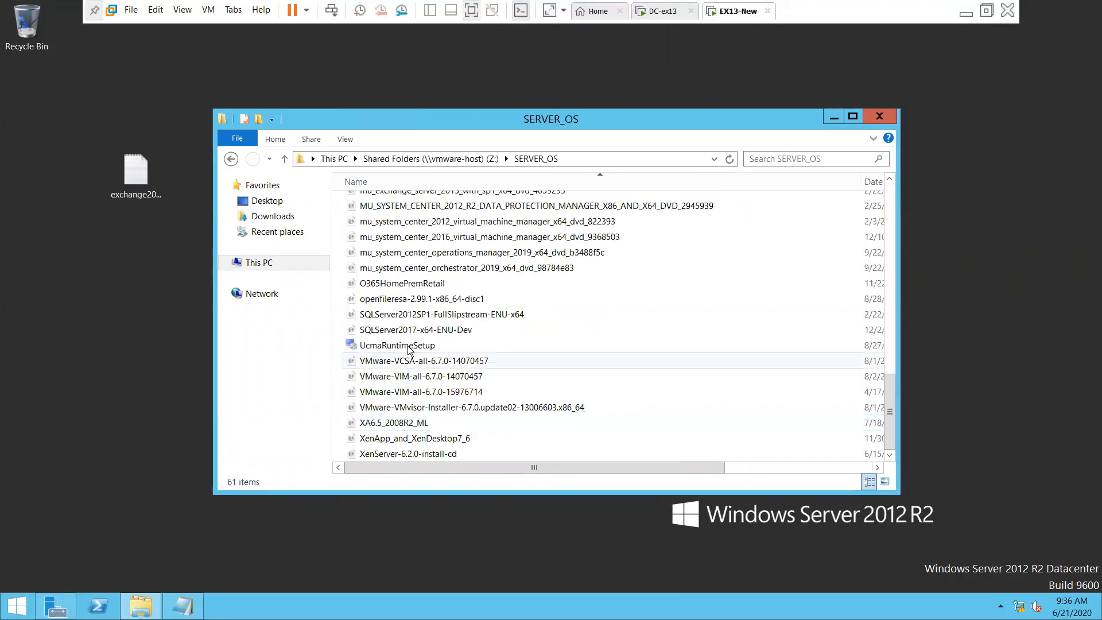
{"action": "left_click", "coordinate": [419, 346]}
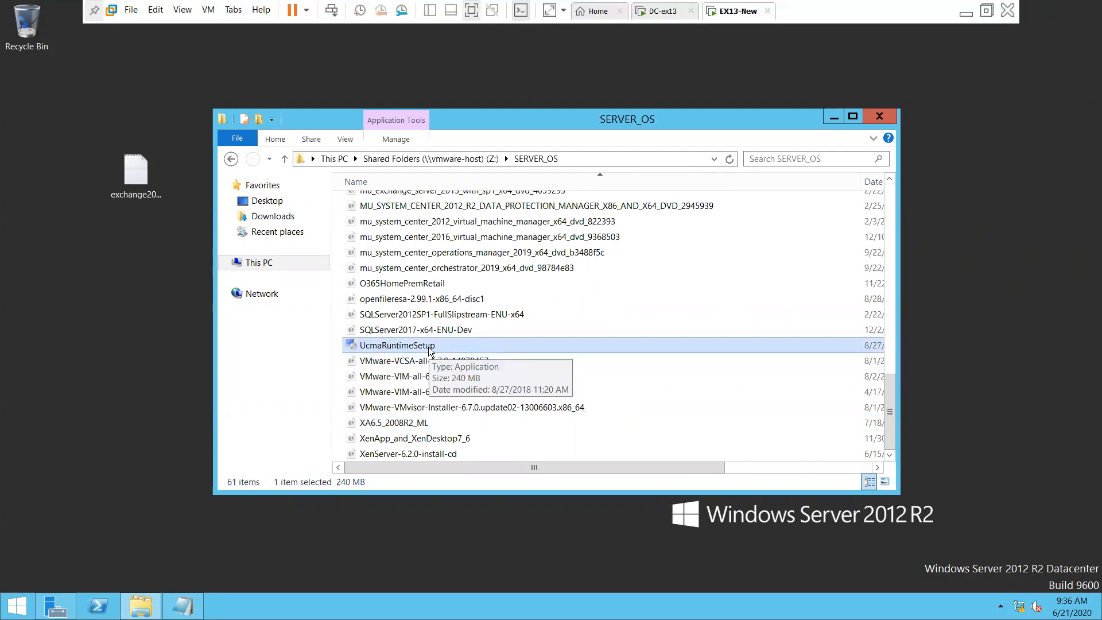
{"action": "double_click", "coordinate": [430, 345]}
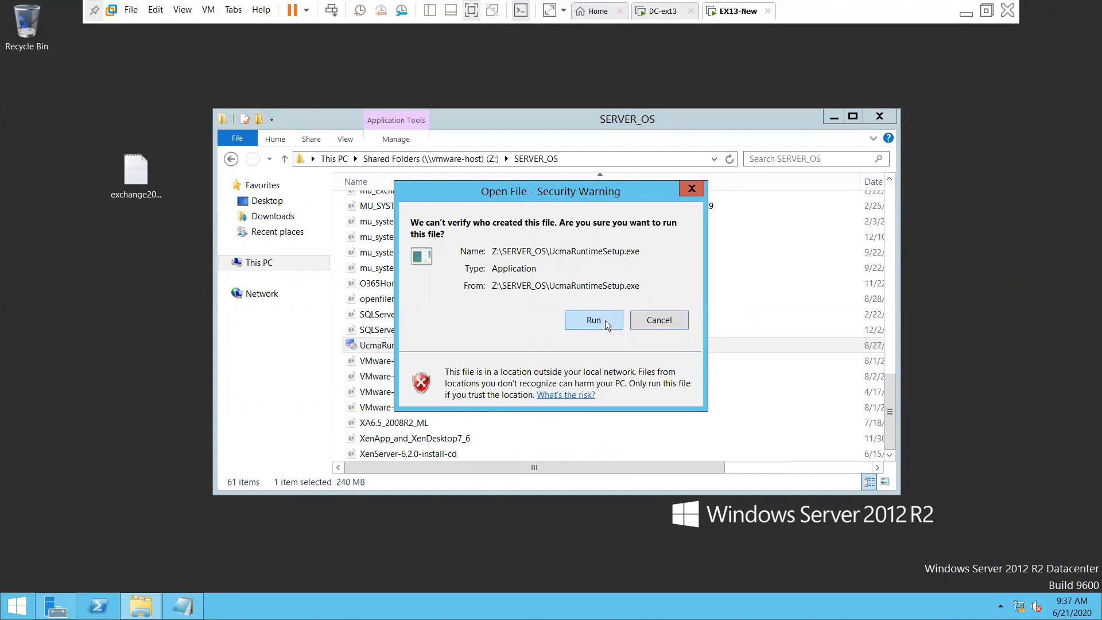
{"action": "left_click", "coordinate": [603, 319]}
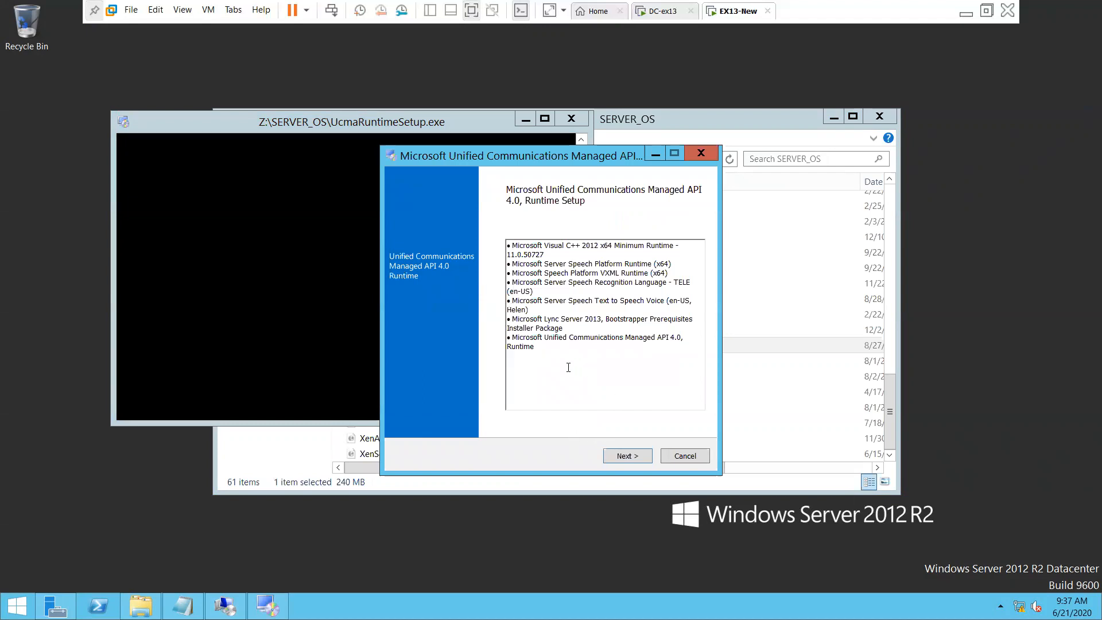
Set EX13-New's Shared Folders option to 'Enabled until next power off or suspend' and begin adding a folder
{"action": "right_click", "coordinate": [725, 15]}
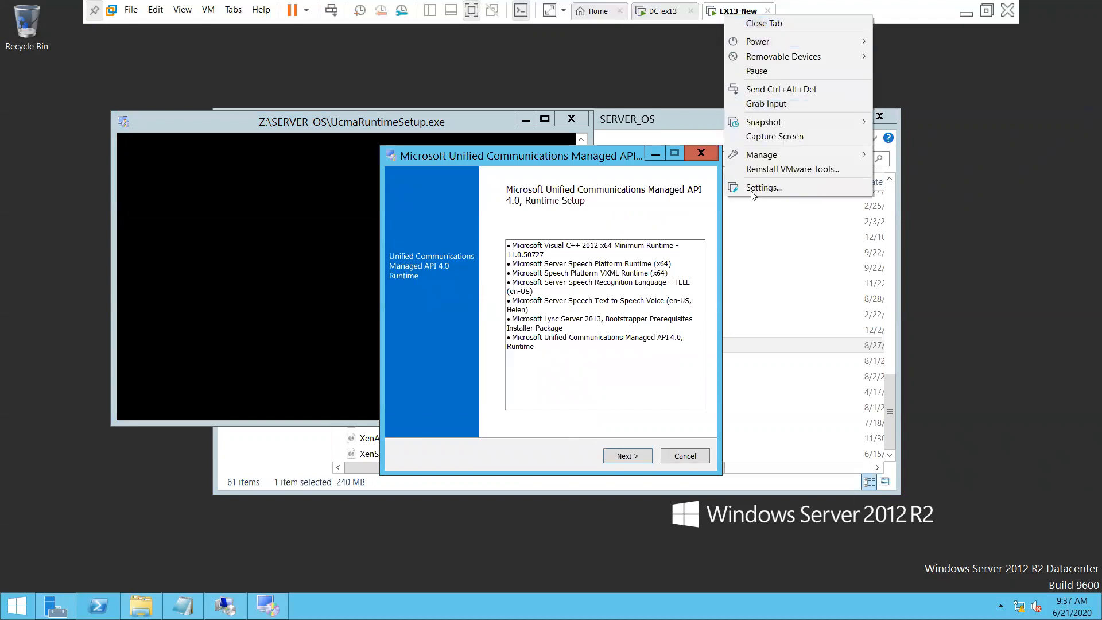
{"action": "left_click", "coordinate": [753, 188]}
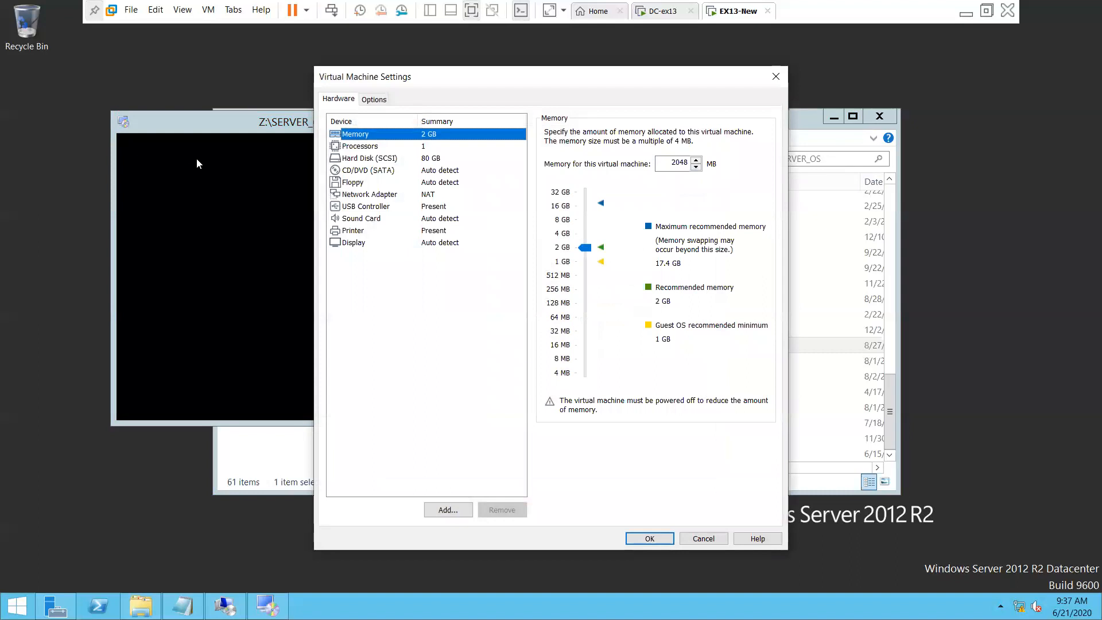
{"action": "left_click", "coordinate": [376, 100]}
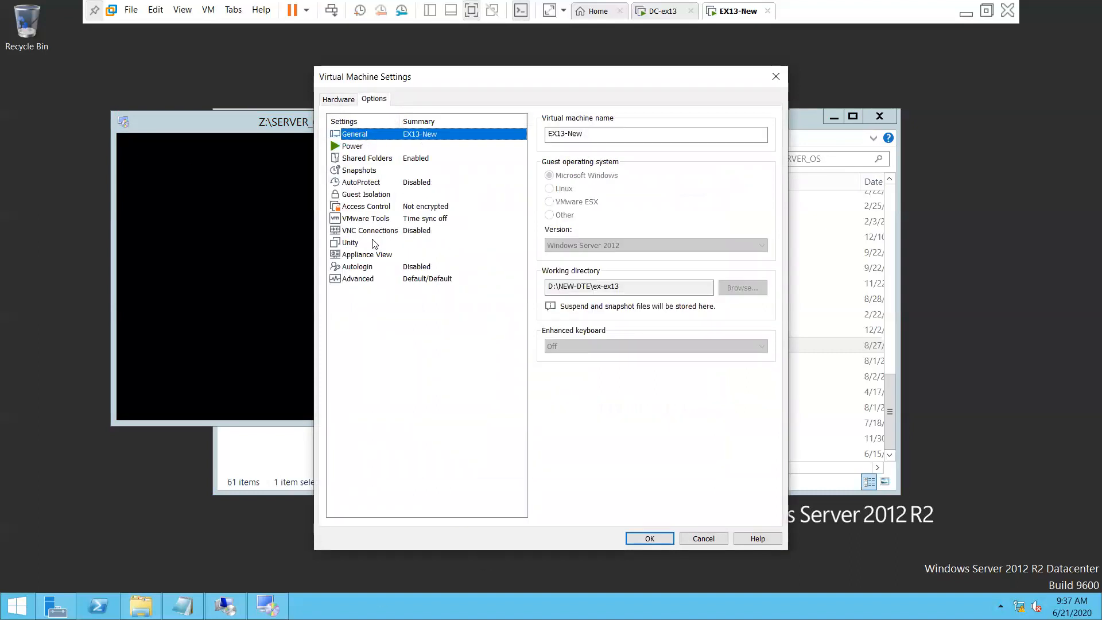
{"action": "left_click", "coordinate": [373, 161]}
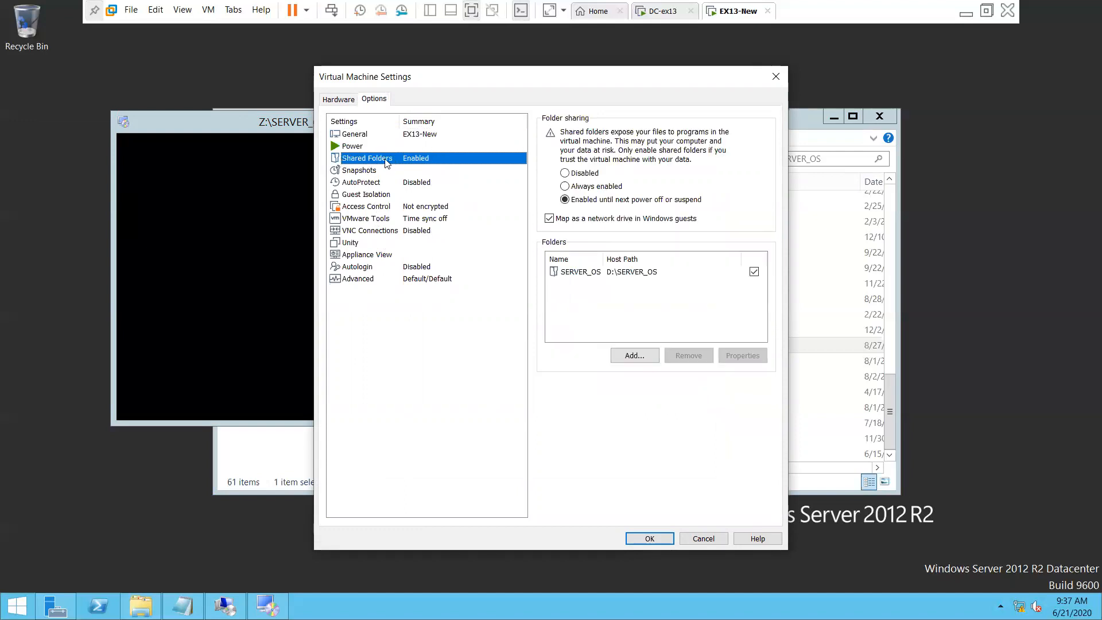
{"action": "left_click", "coordinate": [589, 202]}
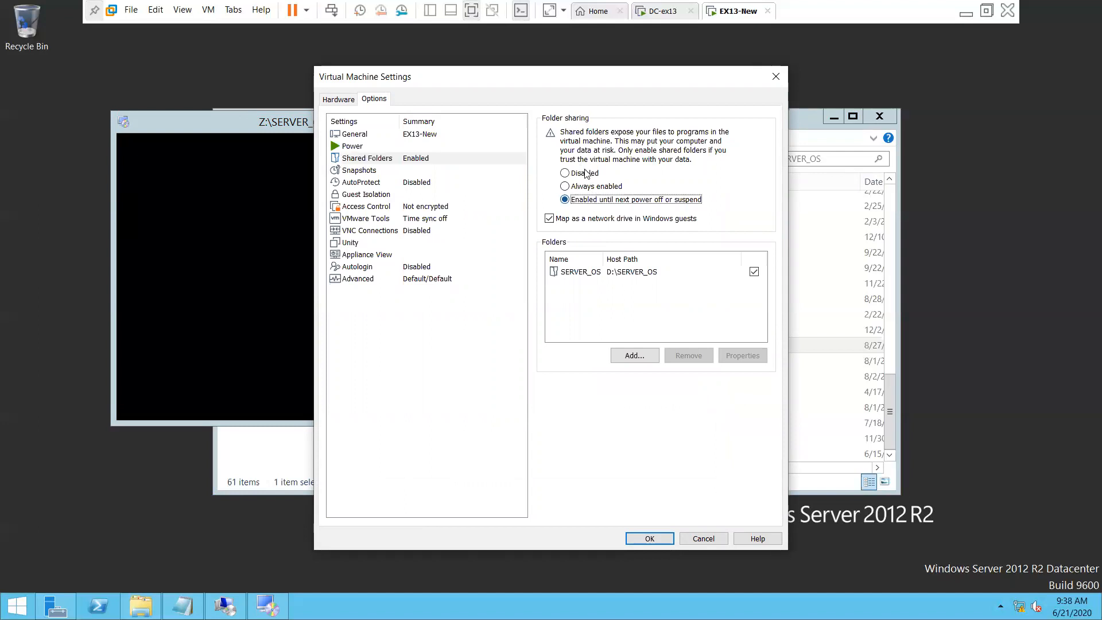
{"action": "left_click", "coordinate": [585, 171]}
{"action": "left_click", "coordinate": [587, 201]}
{"action": "left_click", "coordinate": [634, 355]}
Add the host folder D:\Downloads as a shared folder named Downloads
{"action": "left_click", "coordinate": [610, 429]}
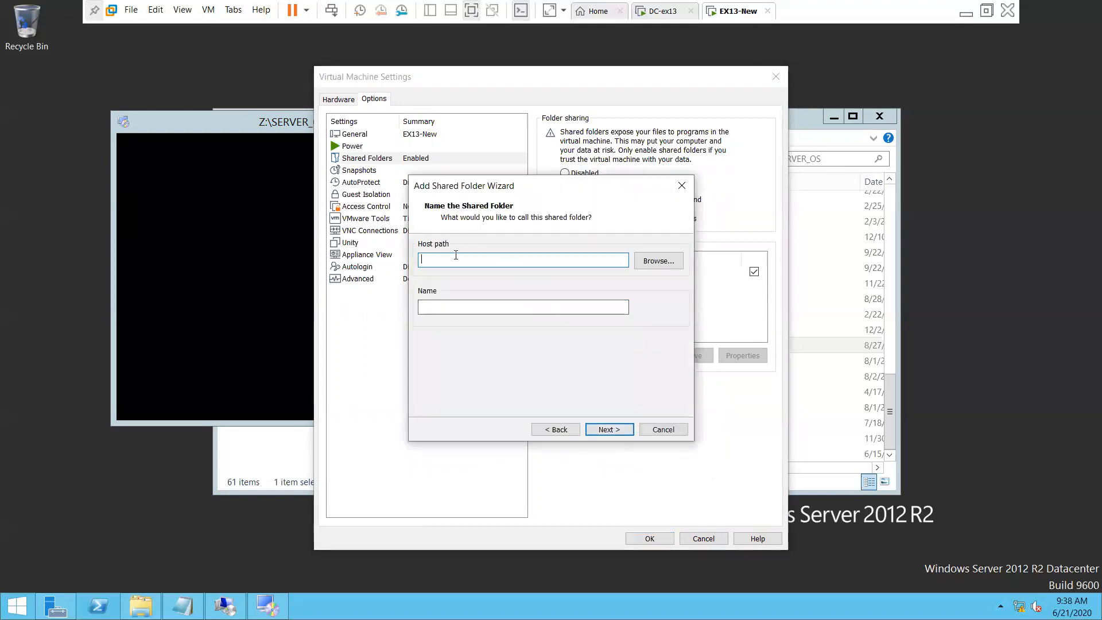
{"action": "left_click", "coordinate": [658, 262]}
{"action": "left_click", "coordinate": [546, 339]}
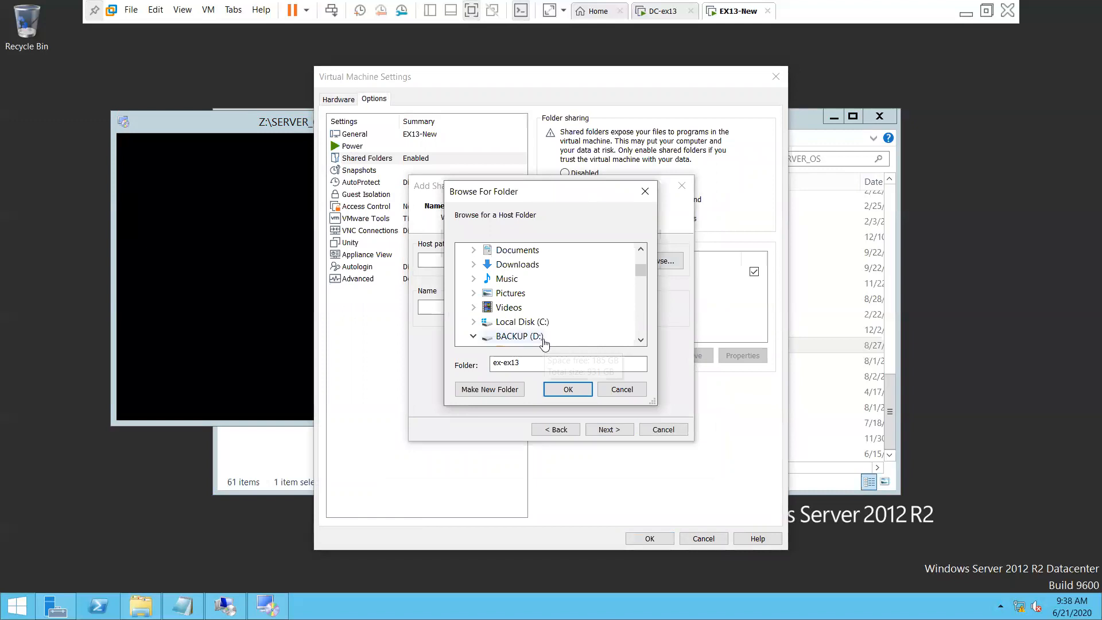
{"action": "scroll", "coordinate": [644, 344], "scroll_direction": "down", "scroll_amount": 1}
{"action": "left_click", "coordinate": [641, 340]}
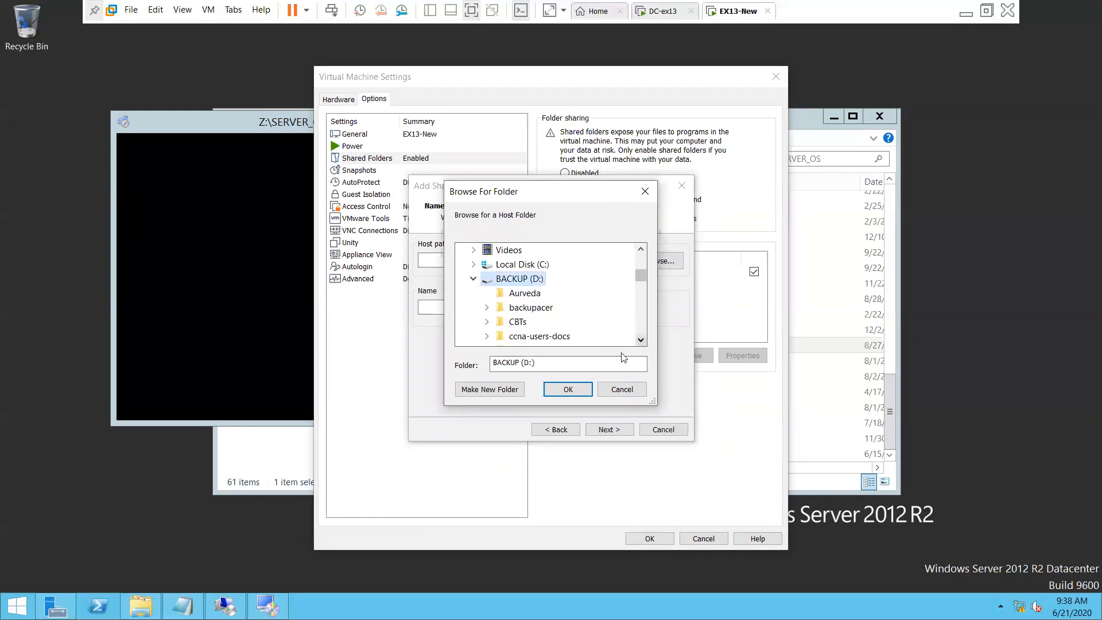
{"action": "left_click", "coordinate": [641, 340]}
{"action": "left_click", "coordinate": [641, 340]}
{"action": "left_click", "coordinate": [641, 340]}
{"action": "left_click", "coordinate": [641, 340]}
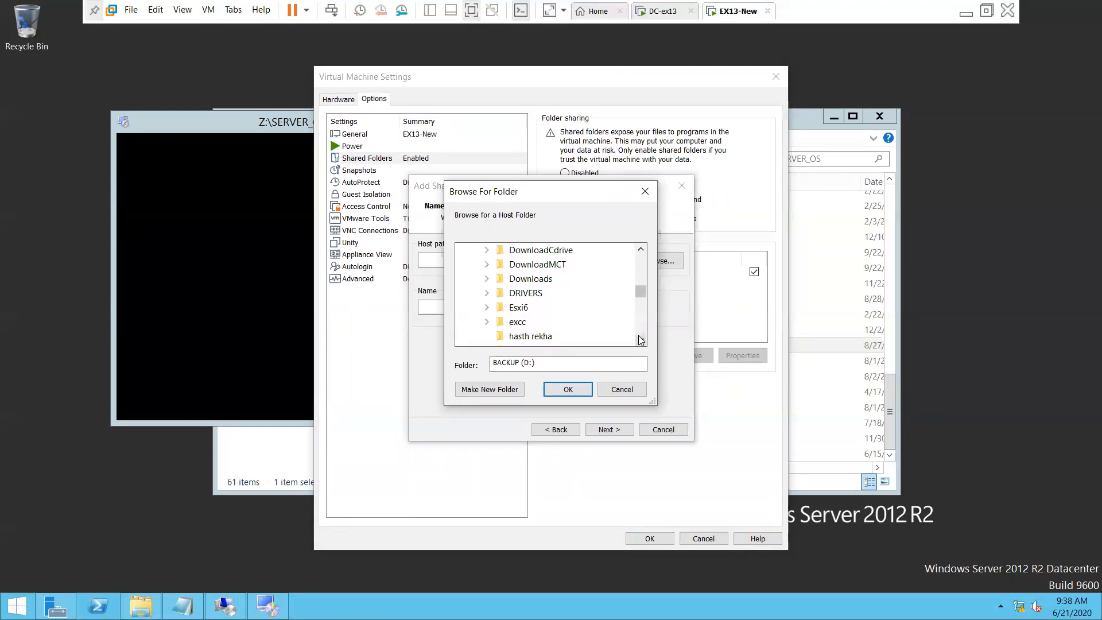
{"action": "double_click", "coordinate": [548, 279]}
{"action": "left_click", "coordinate": [570, 391]}
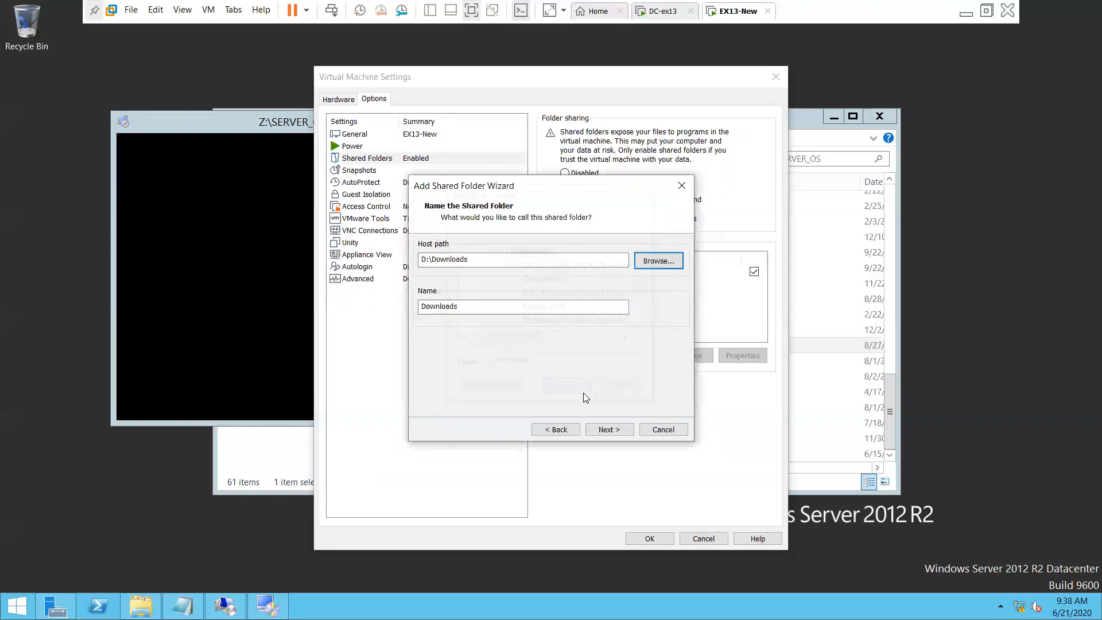
{"action": "left_click", "coordinate": [608, 429]}
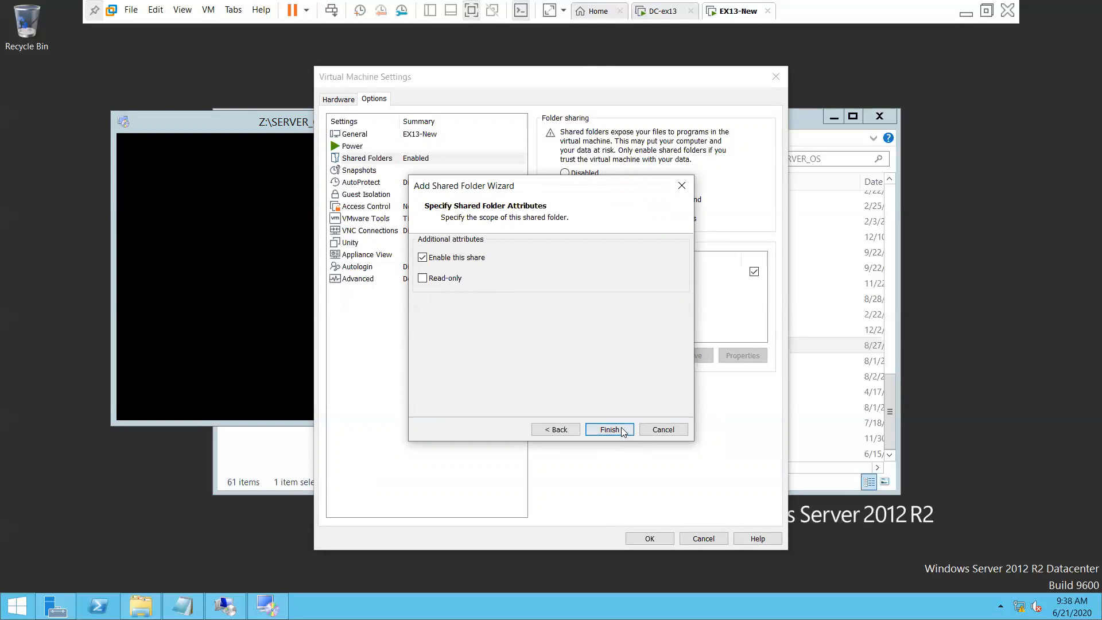
{"action": "left_click", "coordinate": [622, 431]}
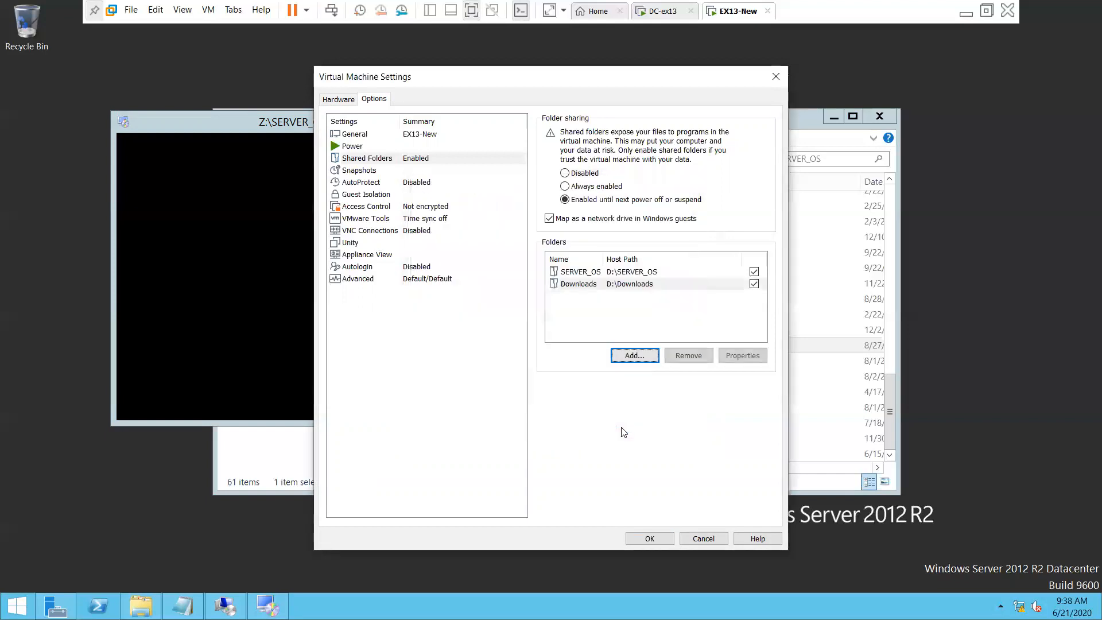
Check Downloads appears beside SERVER_OS in the Folders list and save the settings
{"action": "left_click", "coordinate": [658, 272]}
{"action": "left_click", "coordinate": [651, 285]}
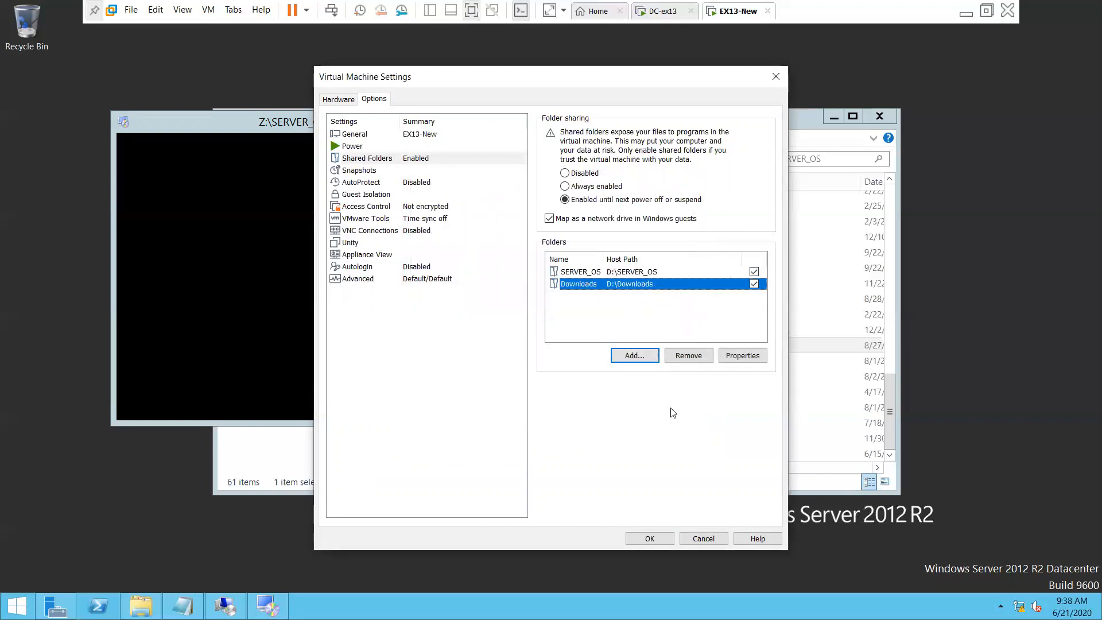
{"action": "left_click", "coordinate": [649, 539]}
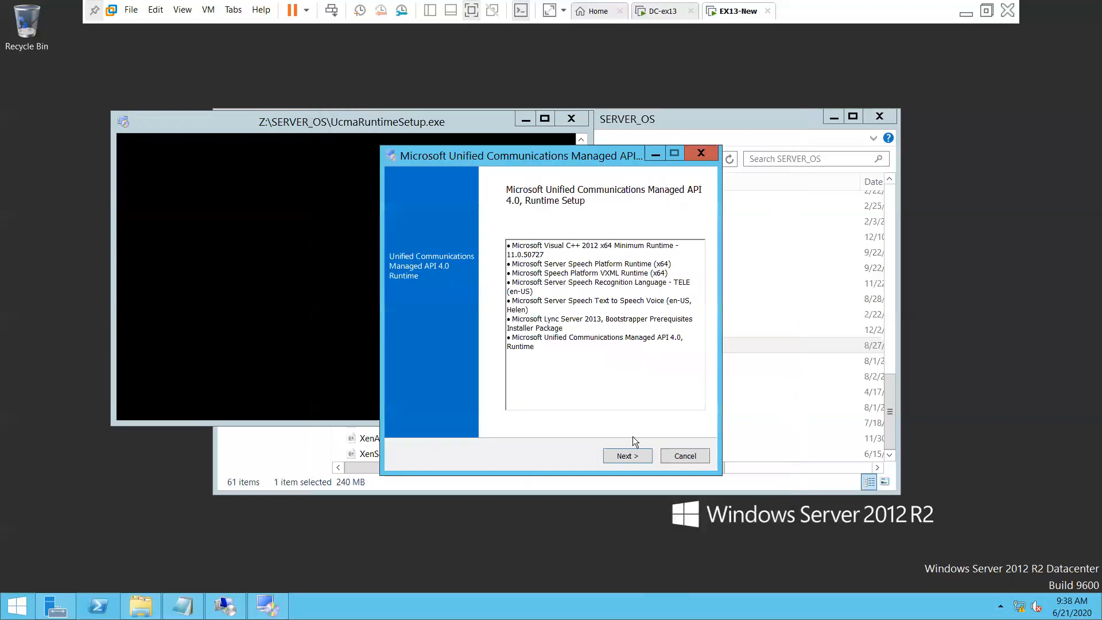
Refresh This PC in the guest and browse Z:'s Downloads and SERVER_OS shares, then close Explorer
{"action": "left_click", "coordinate": [141, 606]}
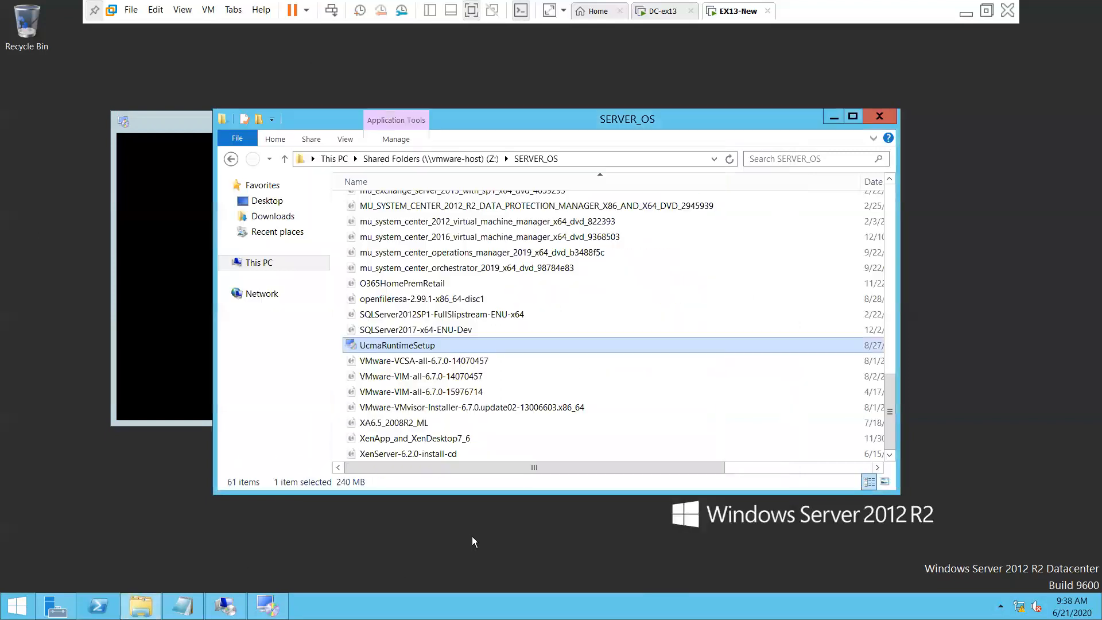
{"action": "left_click", "coordinate": [260, 263]}
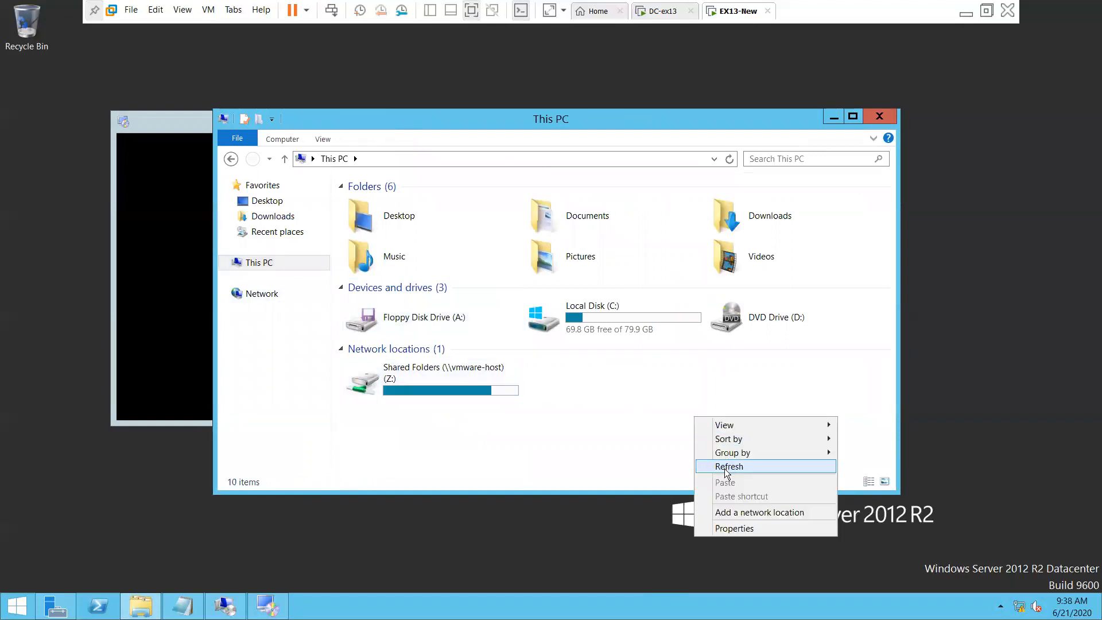
{"action": "left_click", "coordinate": [729, 466]}
{"action": "left_click", "coordinate": [473, 386]}
{"action": "double_click", "coordinate": [473, 386]}
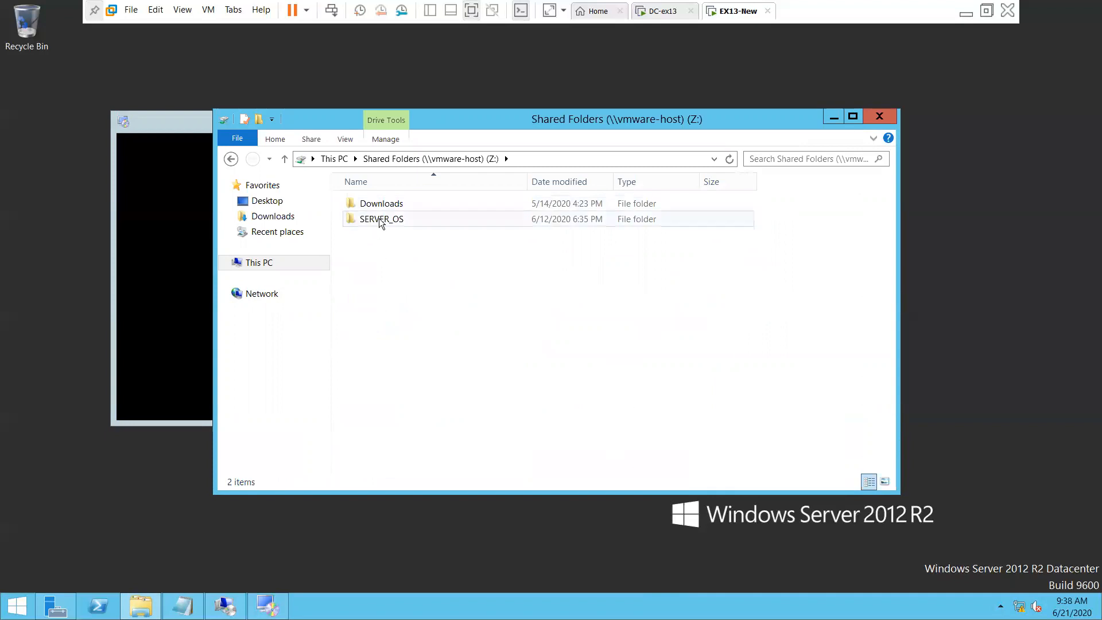
{"action": "double_click", "coordinate": [380, 204]}
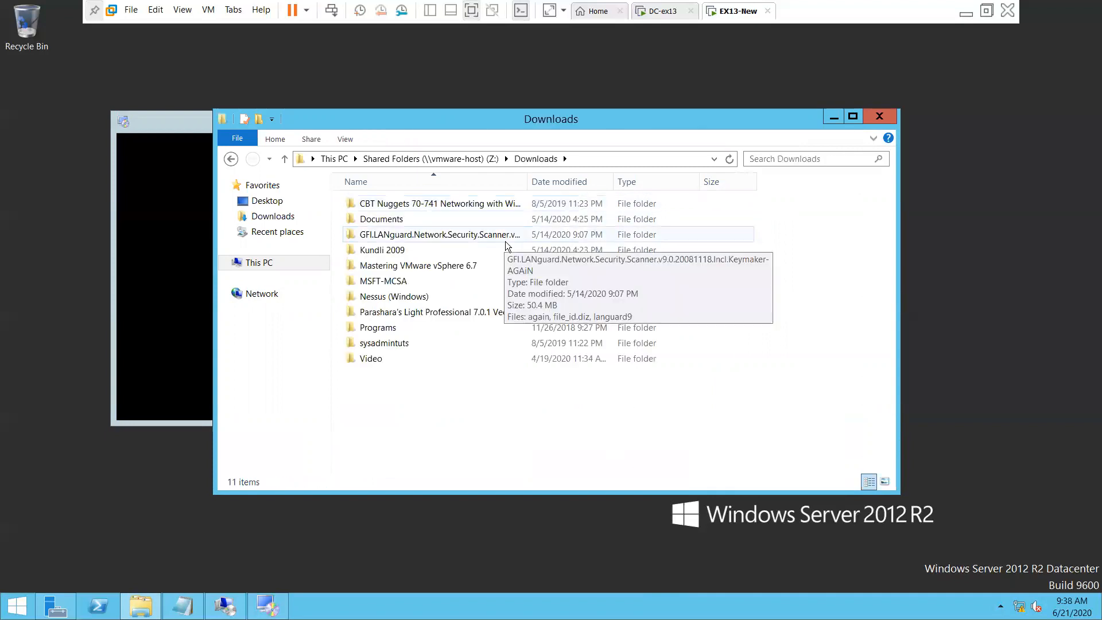
{"action": "left_click", "coordinate": [232, 161]}
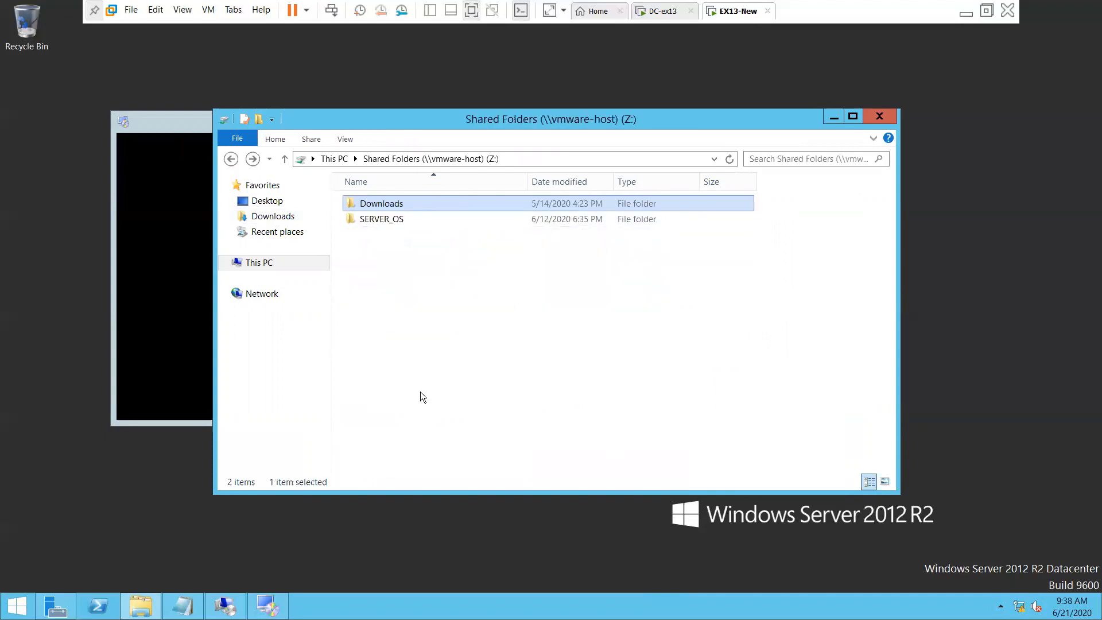
{"action": "double_click", "coordinate": [407, 225]}
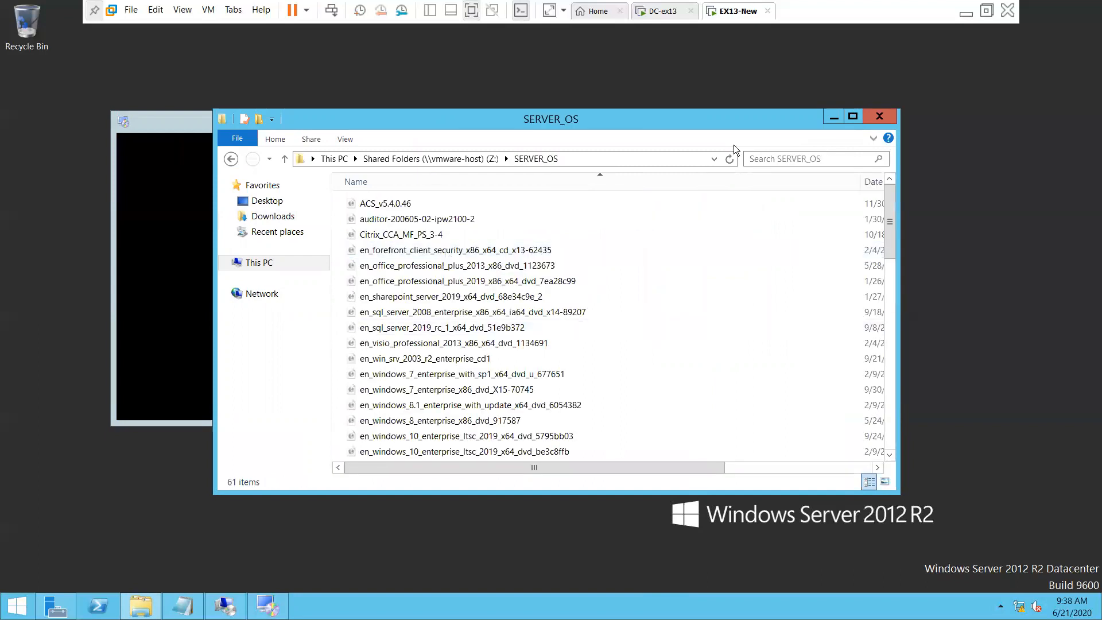
{"action": "left_click", "coordinate": [880, 117]}
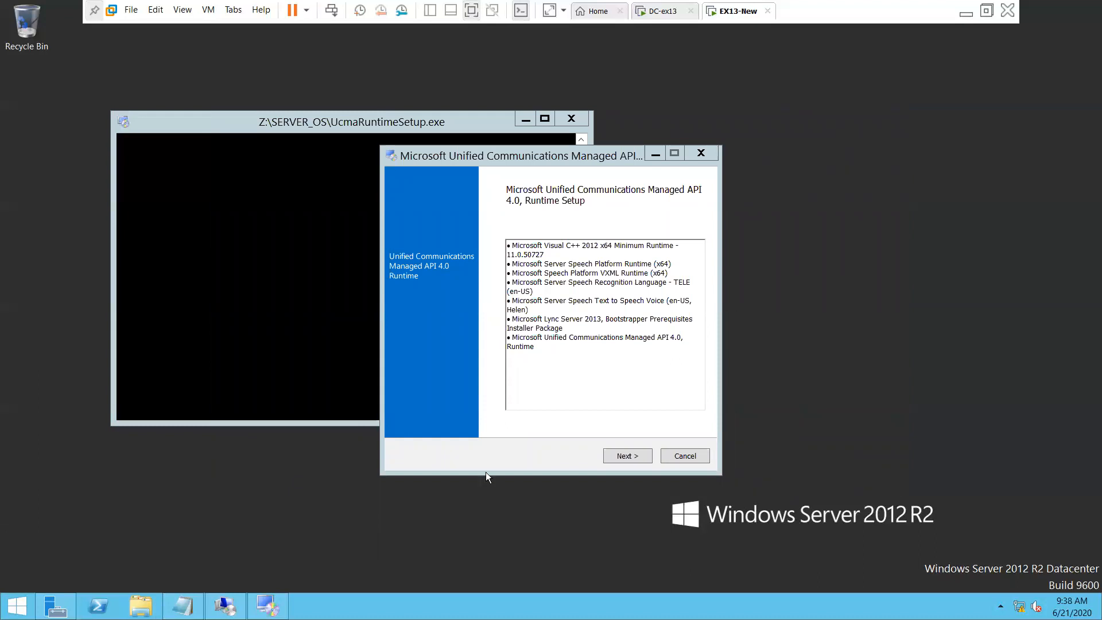
{"action": "left_click", "coordinate": [545, 208]}
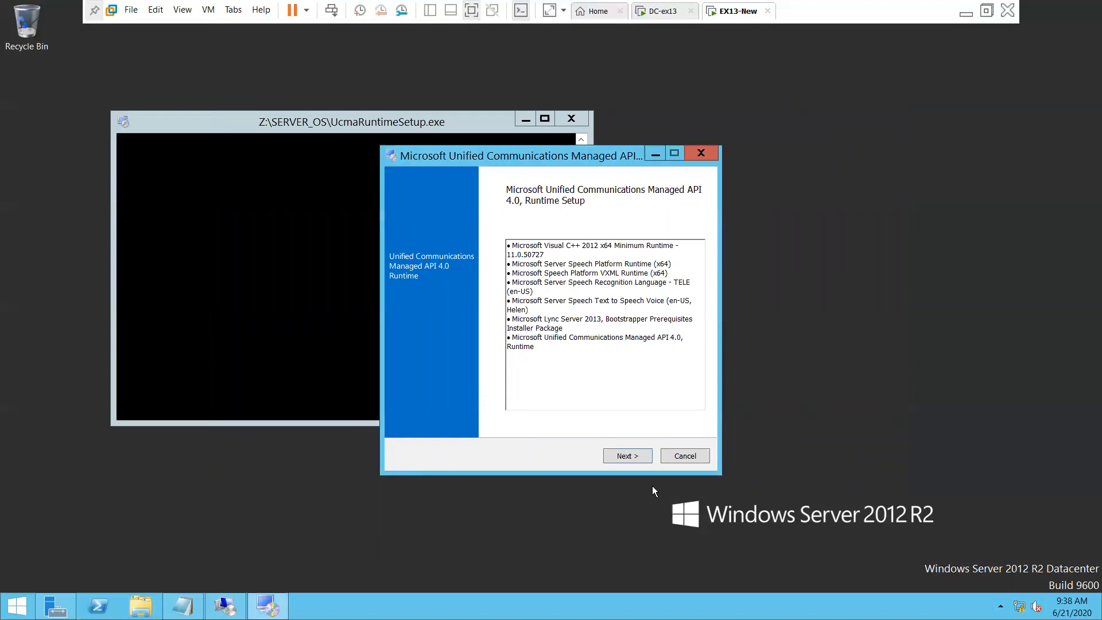
Install the UCMA 4.0 Runtime, accepting its license terms, and finish the wizard
{"action": "left_click", "coordinate": [627, 455]}
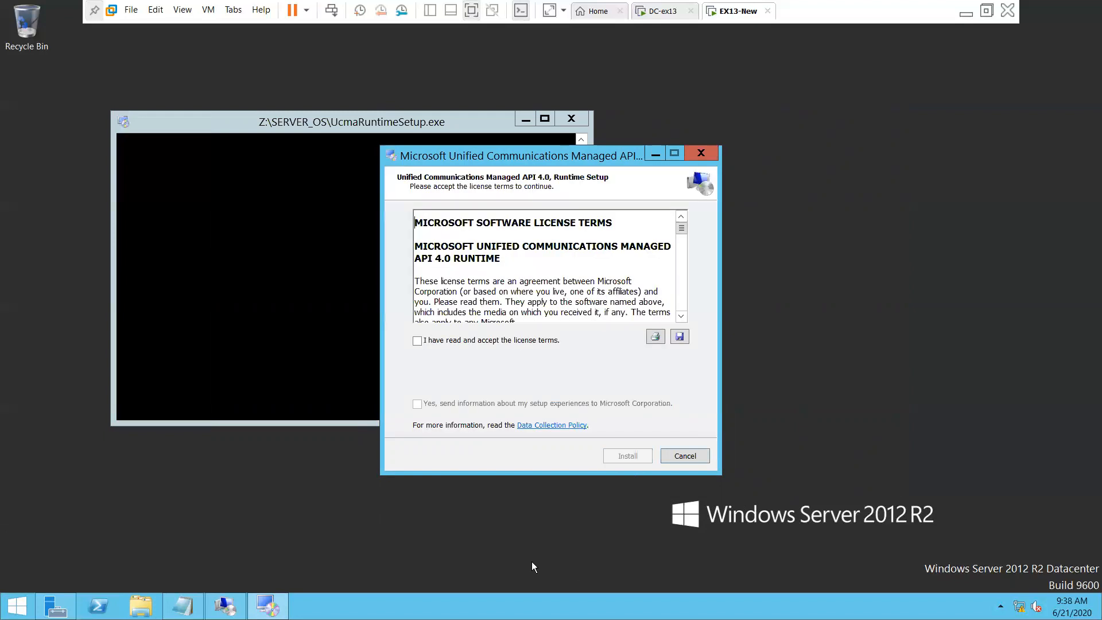
{"action": "left_click", "coordinate": [485, 341]}
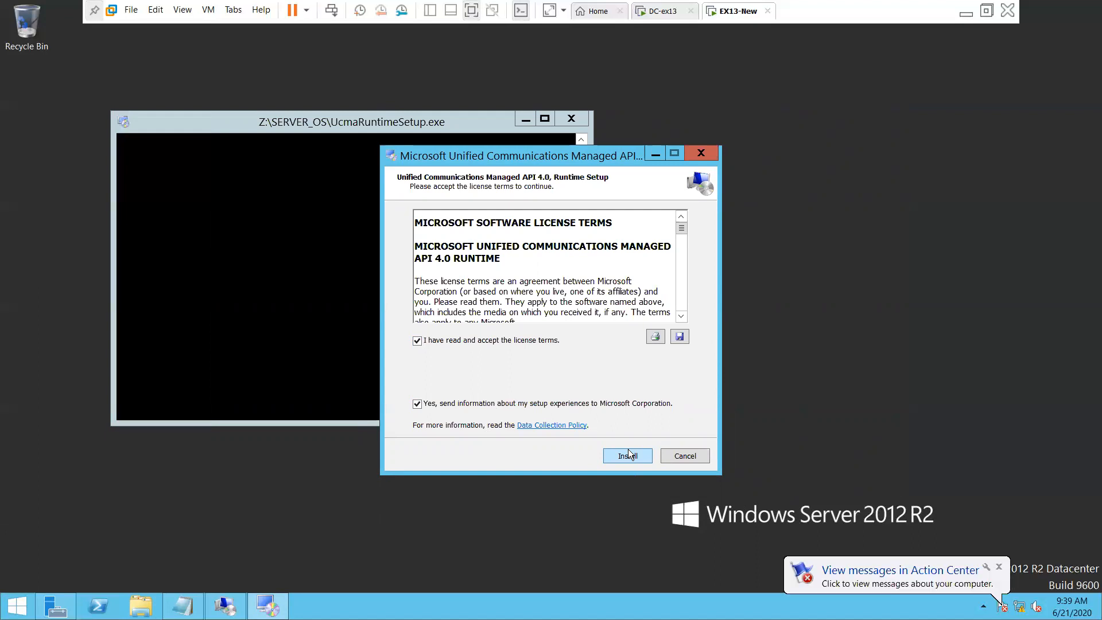
{"action": "left_click", "coordinate": [628, 454]}
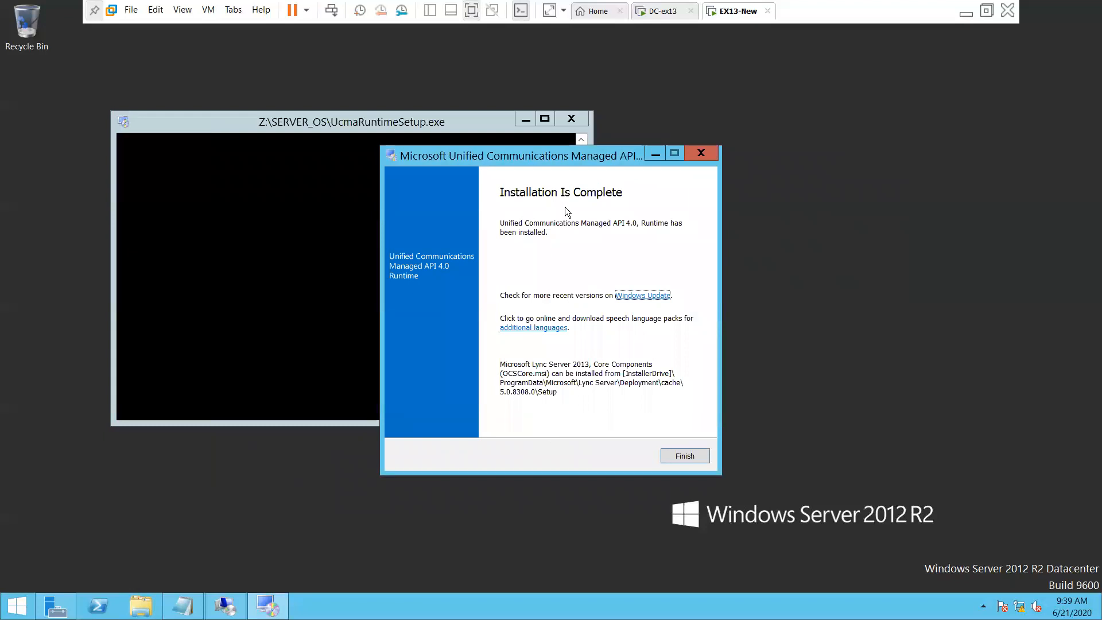
{"action": "left_click", "coordinate": [679, 454]}
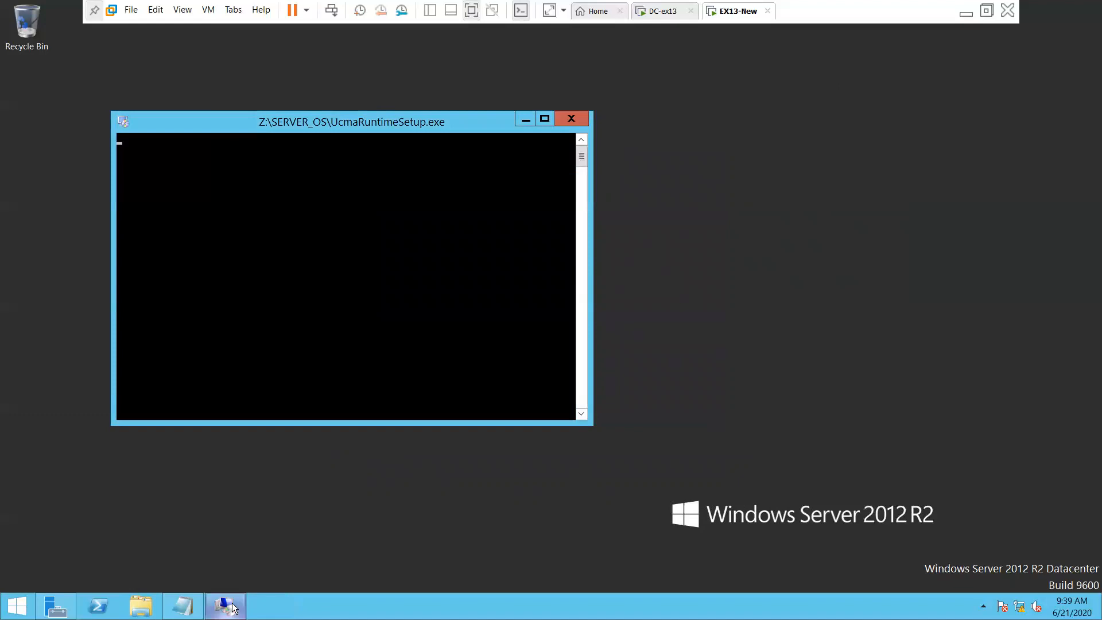
Read Step 4 (Preparing Active Directory) through Step 6 in the notes, then minimize them
{"action": "left_click", "coordinate": [183, 606]}
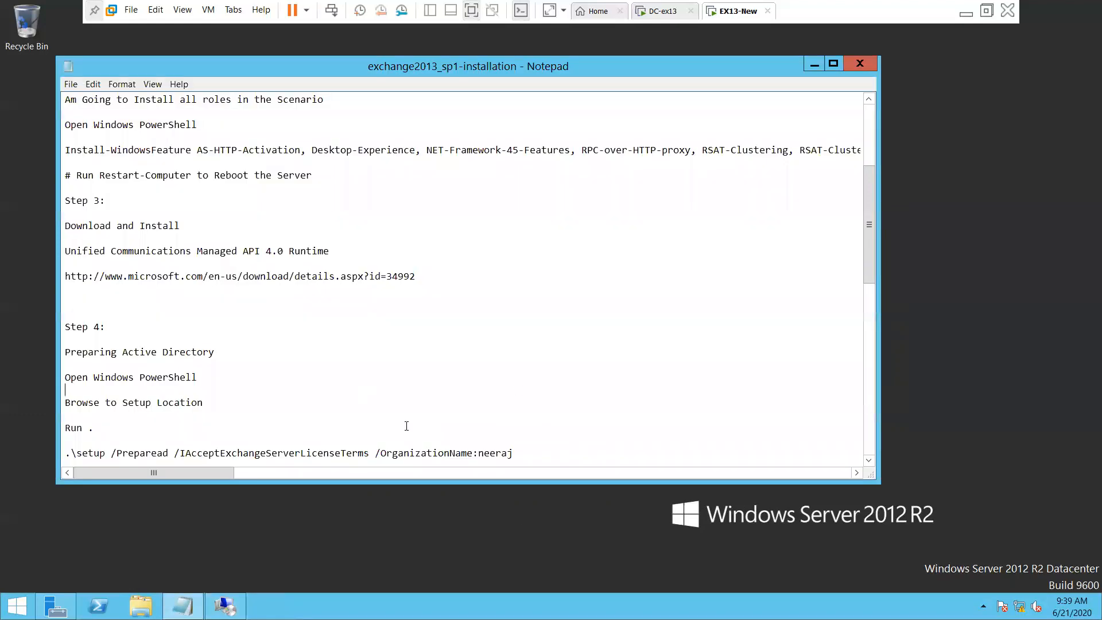
{"action": "left_click_drag", "start_coordinate": [138, 251], "coordinate": [417, 279]}
{"action": "left_click", "coordinate": [142, 335]}
{"action": "key", "text": "shift+Up"}
{"action": "scroll", "coordinate": [364, 375], "scroll_direction": "down", "scroll_amount": 5}
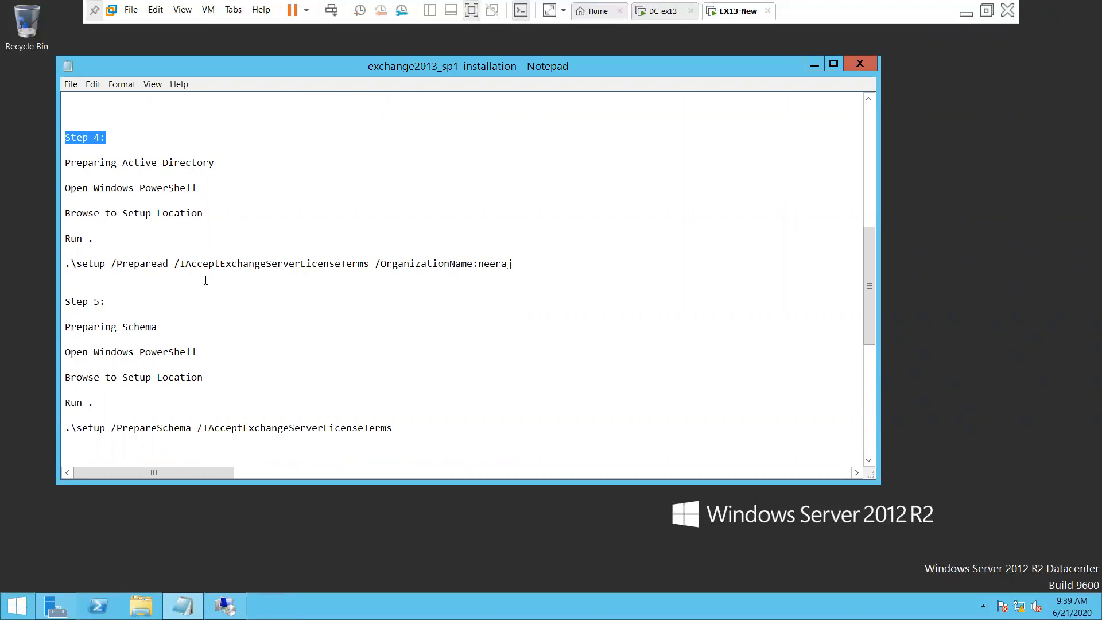
{"action": "scroll", "coordinate": [306, 373], "scroll_direction": "down", "scroll_amount": 6}
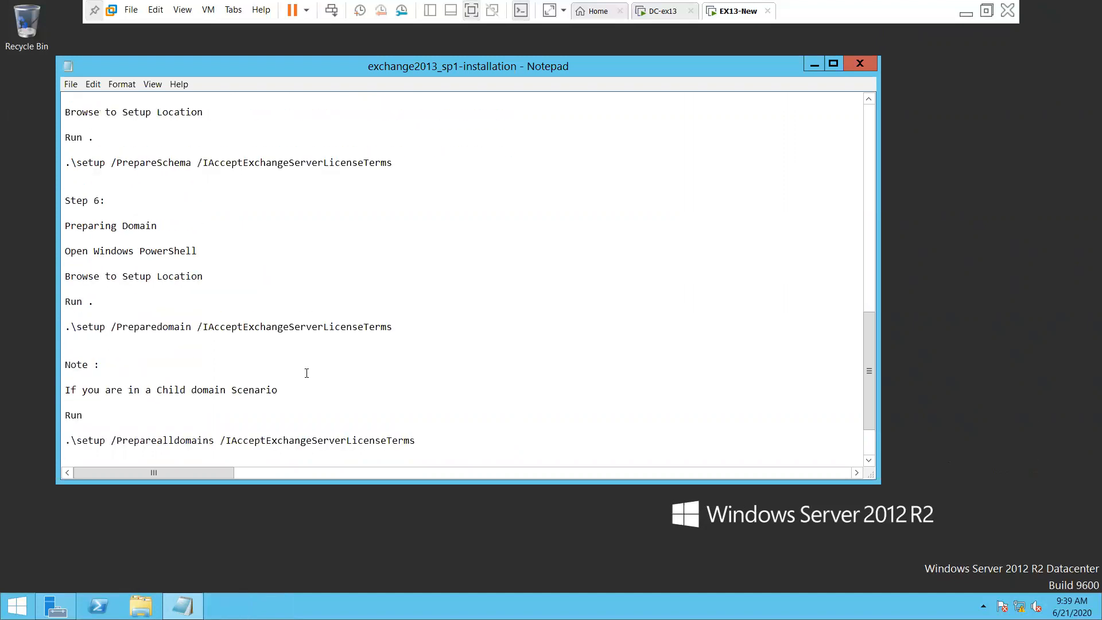
{"action": "scroll", "coordinate": [307, 373], "scroll_direction": "up", "scroll_amount": 4}
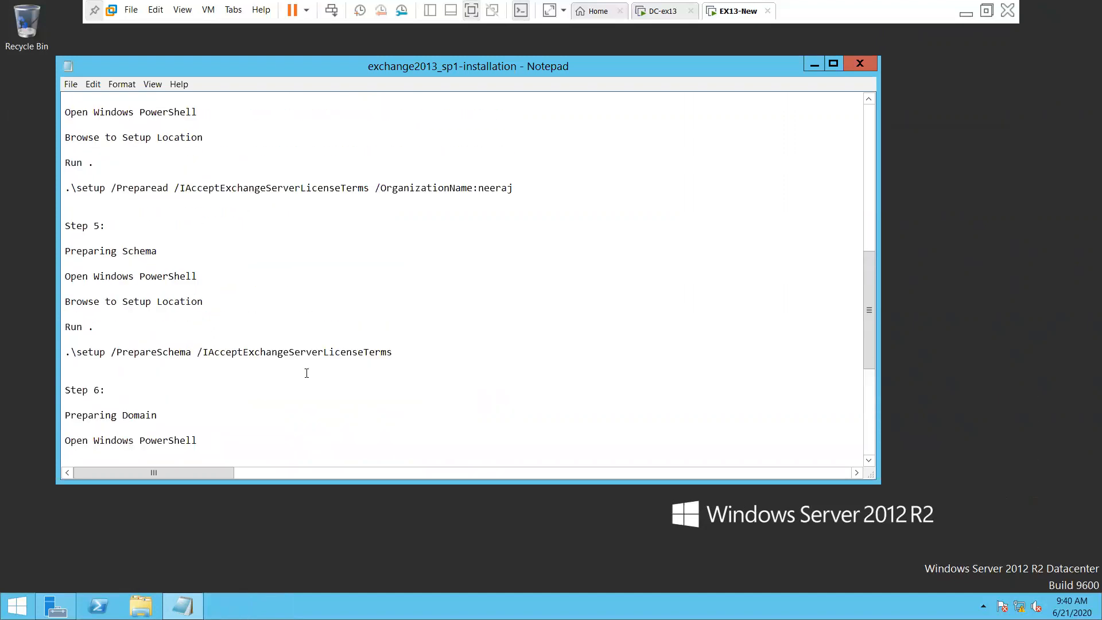
{"action": "scroll", "coordinate": [307, 373], "scroll_direction": "up", "scroll_amount": 3}
{"action": "scroll", "coordinate": [307, 373], "scroll_direction": "up", "scroll_amount": 3}
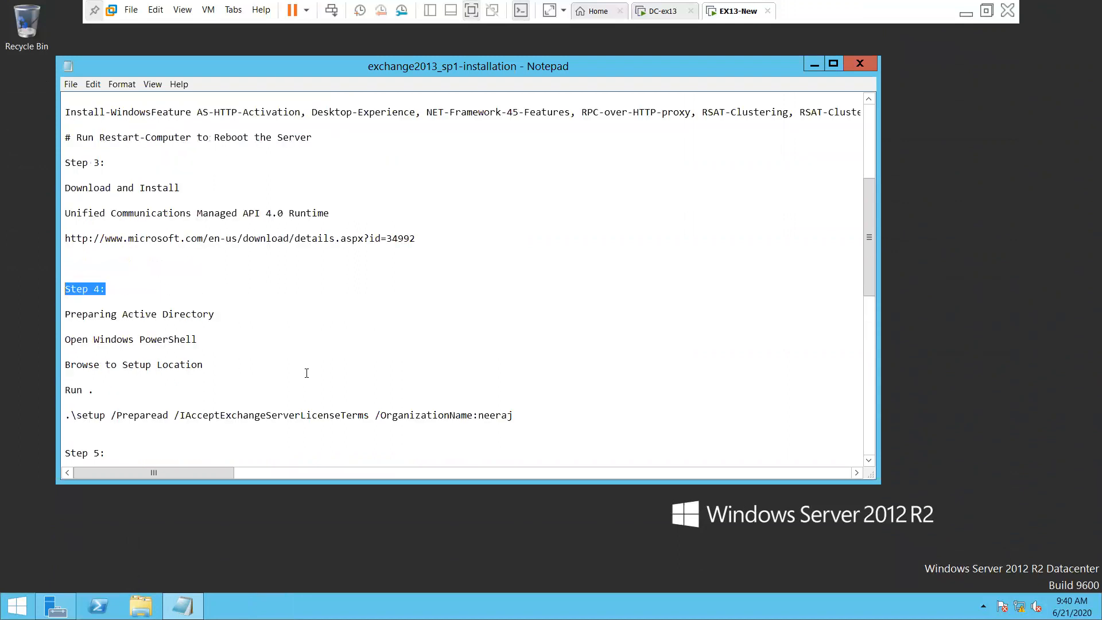
{"action": "scroll", "coordinate": [320, 369], "scroll_direction": "up", "scroll_amount": 1}
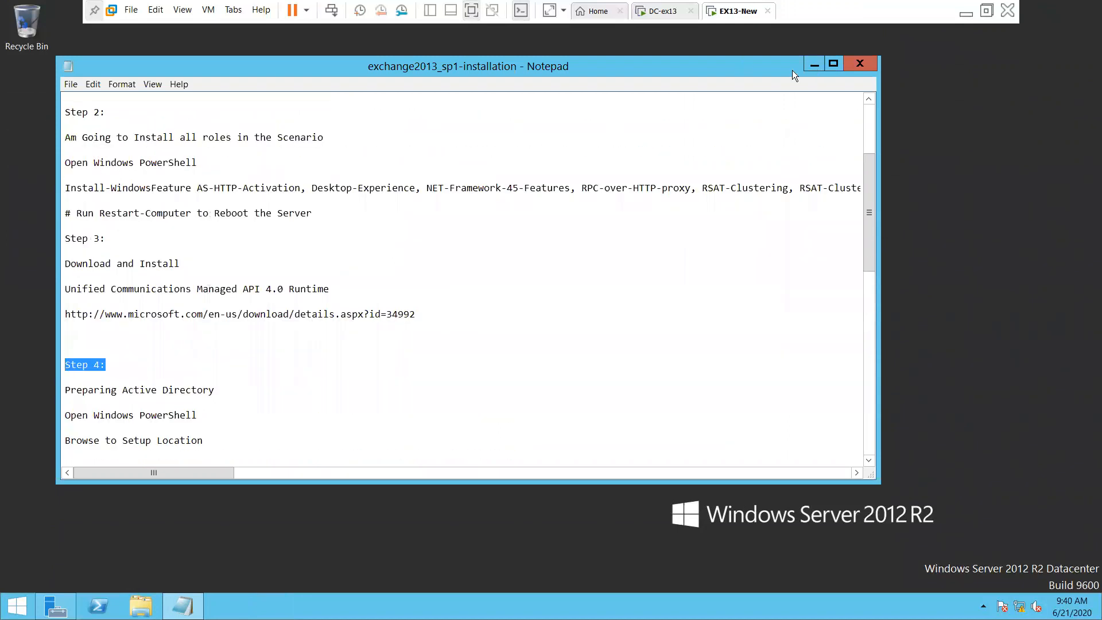
{"action": "left_click", "coordinate": [813, 65]}
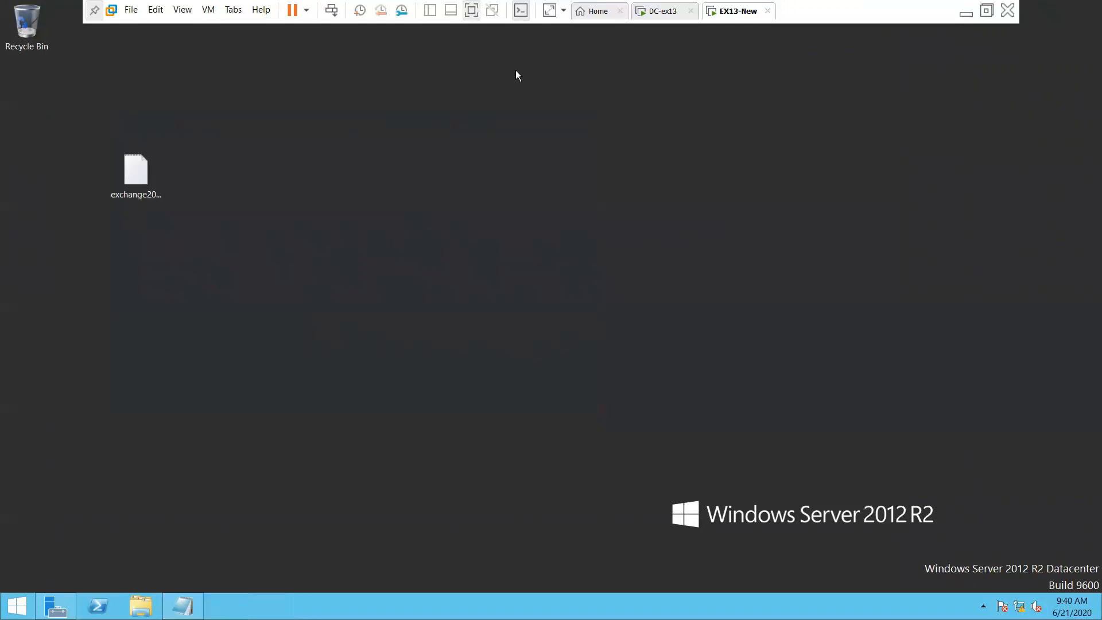
Launch FilterPack64bit from Z:\SERVER_OS and confirm the security warning
{"action": "left_click", "coordinate": [140, 606]}
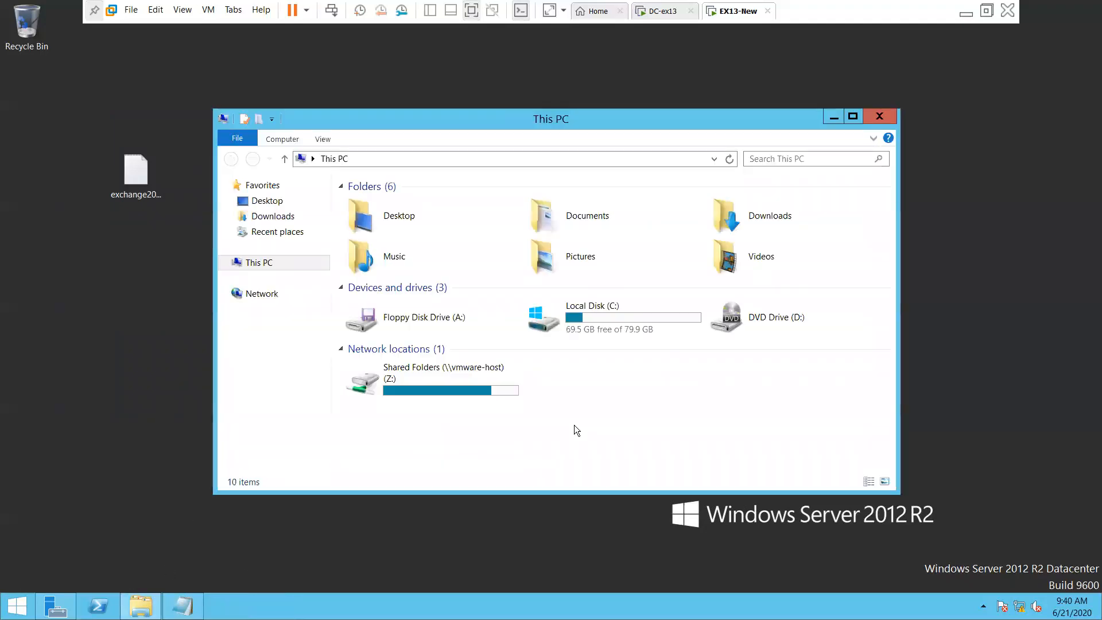
{"action": "double_click", "coordinate": [413, 389]}
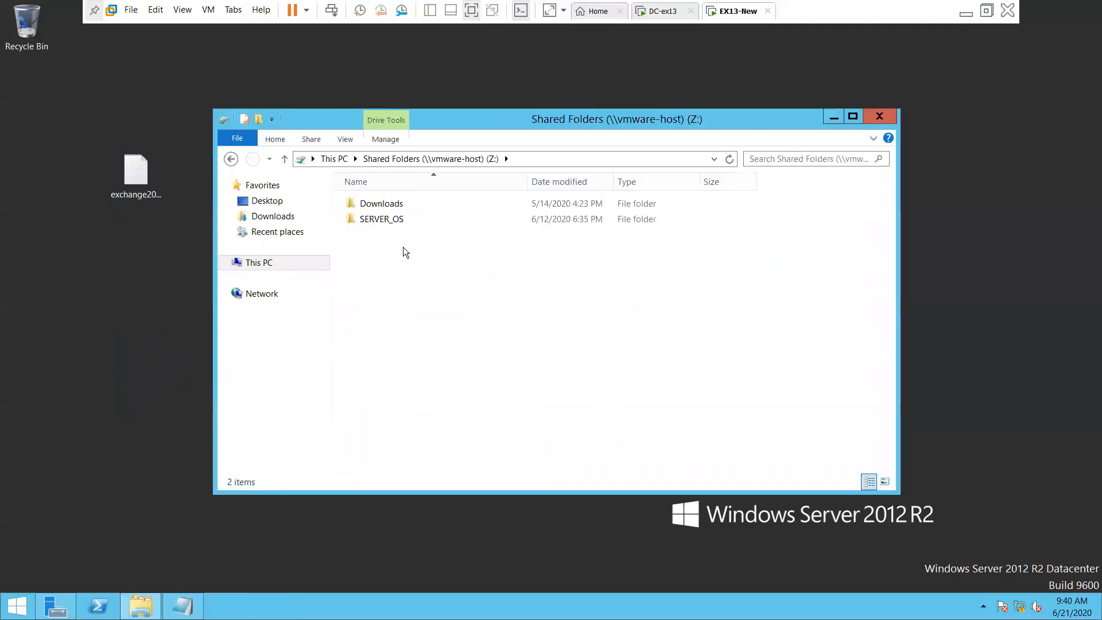
{"action": "double_click", "coordinate": [391, 222]}
{"action": "scroll", "coordinate": [516, 409], "scroll_direction": "down", "scroll_amount": 14}
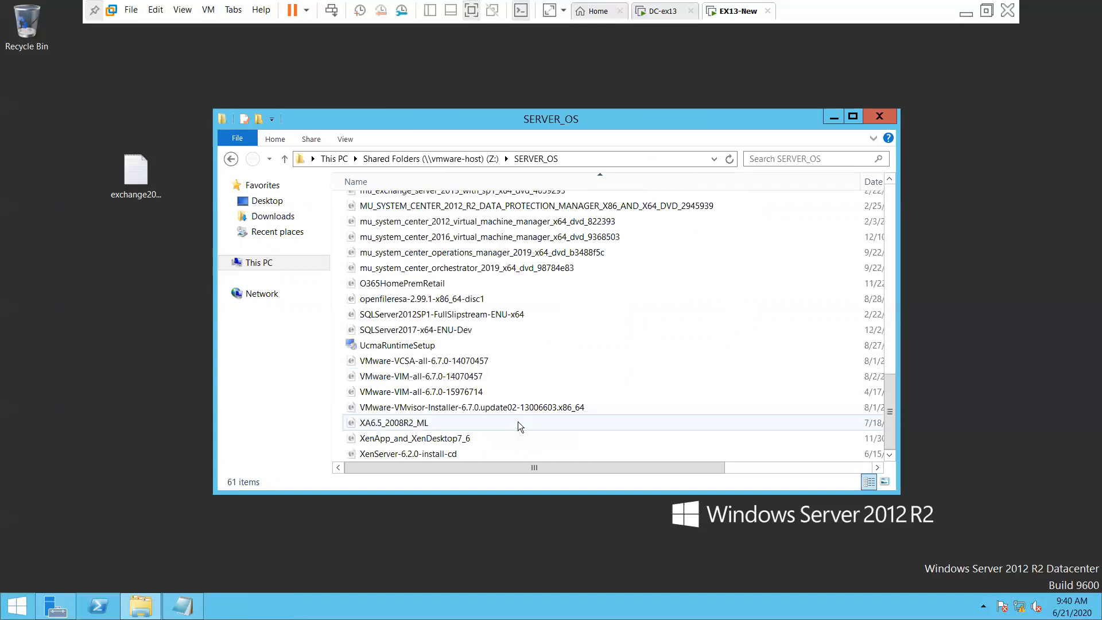
{"action": "scroll", "coordinate": [405, 425], "scroll_direction": "up", "scroll_amount": 4}
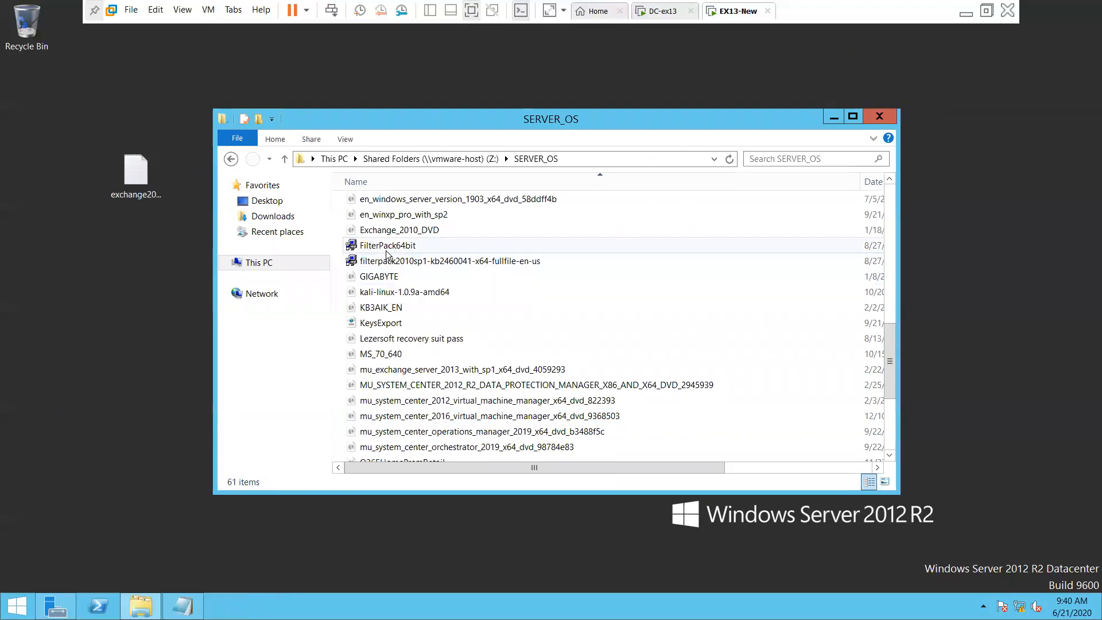
{"action": "left_click", "coordinate": [413, 246]}
{"action": "double_click", "coordinate": [402, 247]}
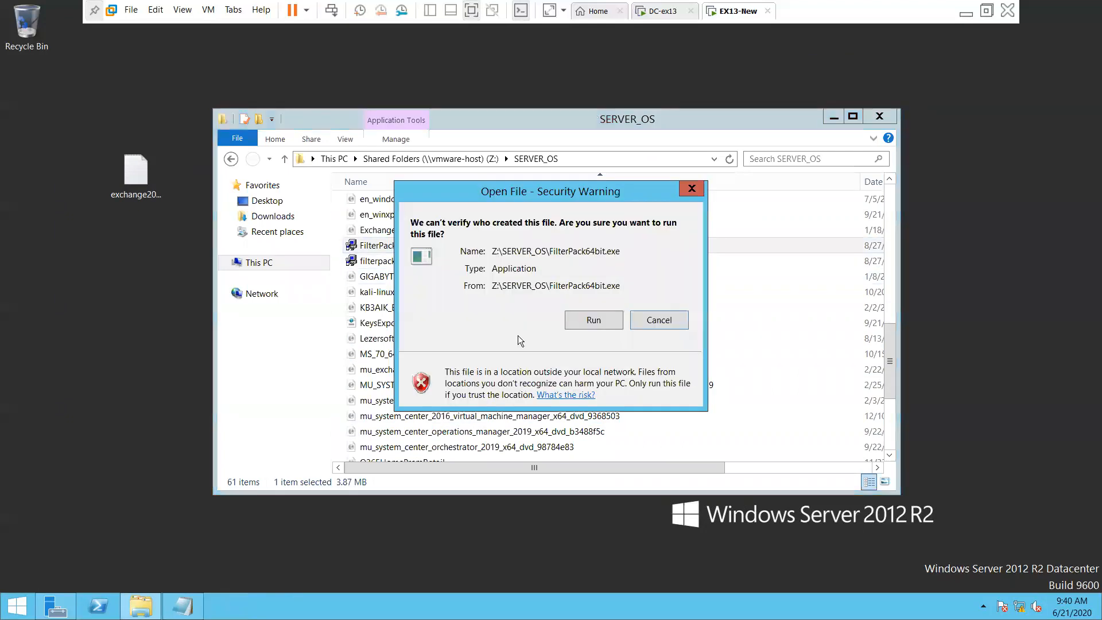
{"action": "left_click", "coordinate": [576, 320]}
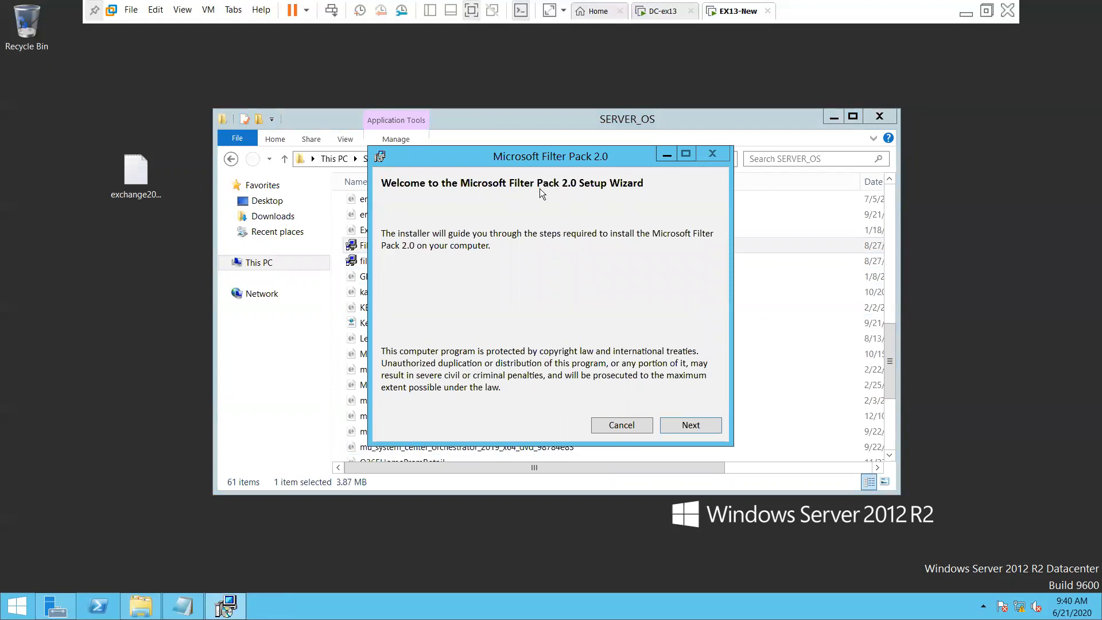
Complete the Filter Pack 2.0 wizard, accepting the license terms, and dismiss the success message
{"action": "left_click", "coordinate": [689, 426]}
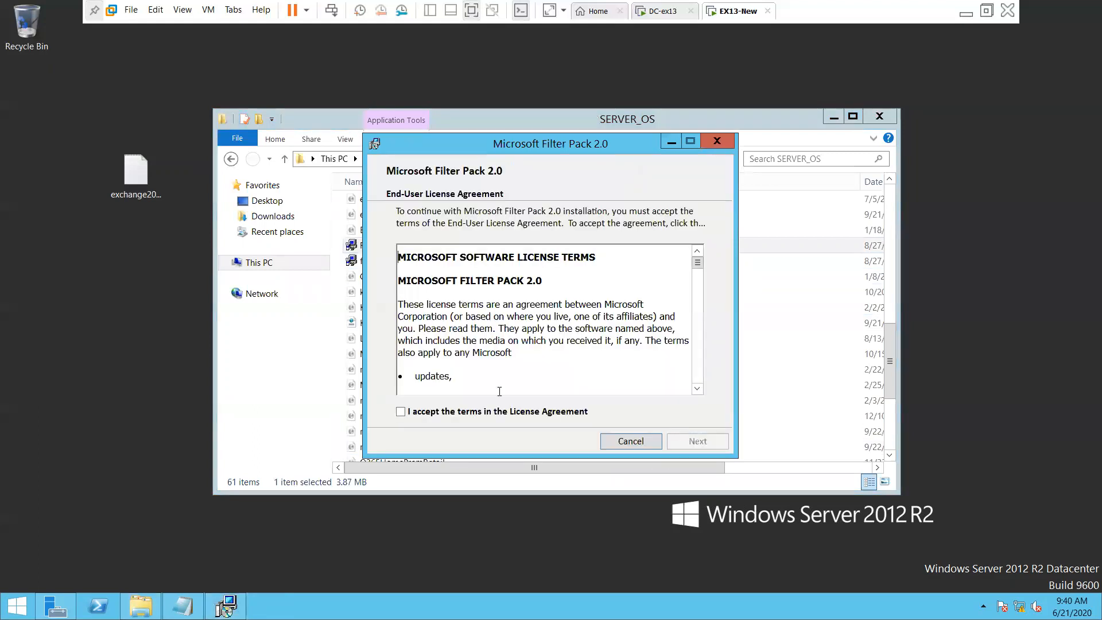
{"action": "left_click", "coordinate": [501, 412]}
{"action": "left_click", "coordinate": [697, 440]}
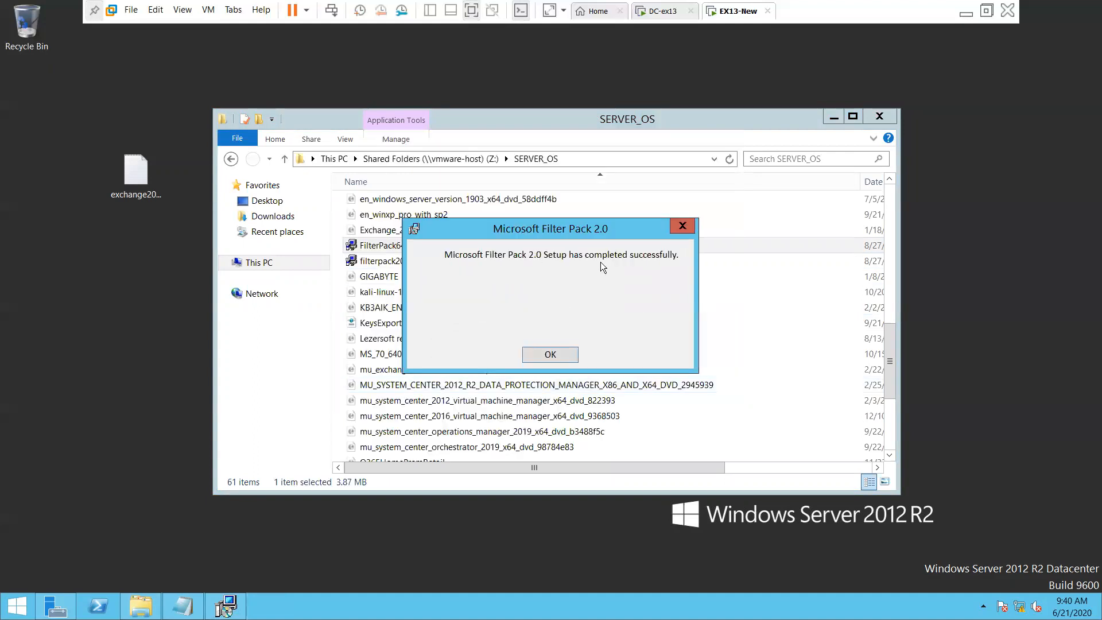
{"action": "left_click", "coordinate": [562, 359]}
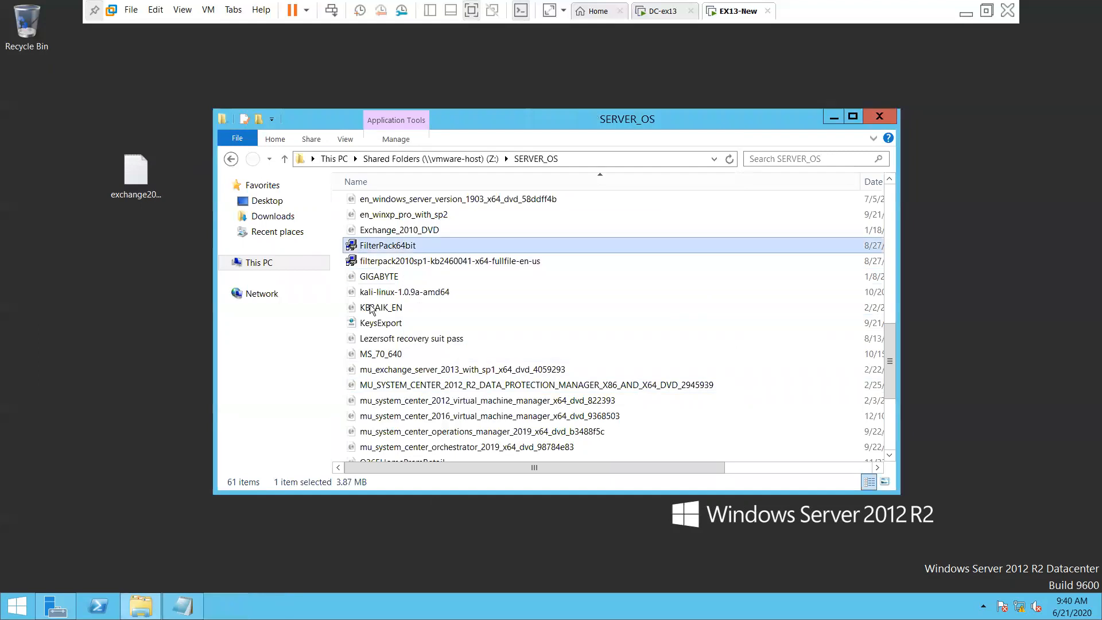
Install filterpack2010sp1, accepting the license terms and dismissing the completion message
{"action": "left_click", "coordinate": [430, 265]}
{"action": "double_click", "coordinate": [429, 265]}
{"action": "left_click", "coordinate": [591, 319]}
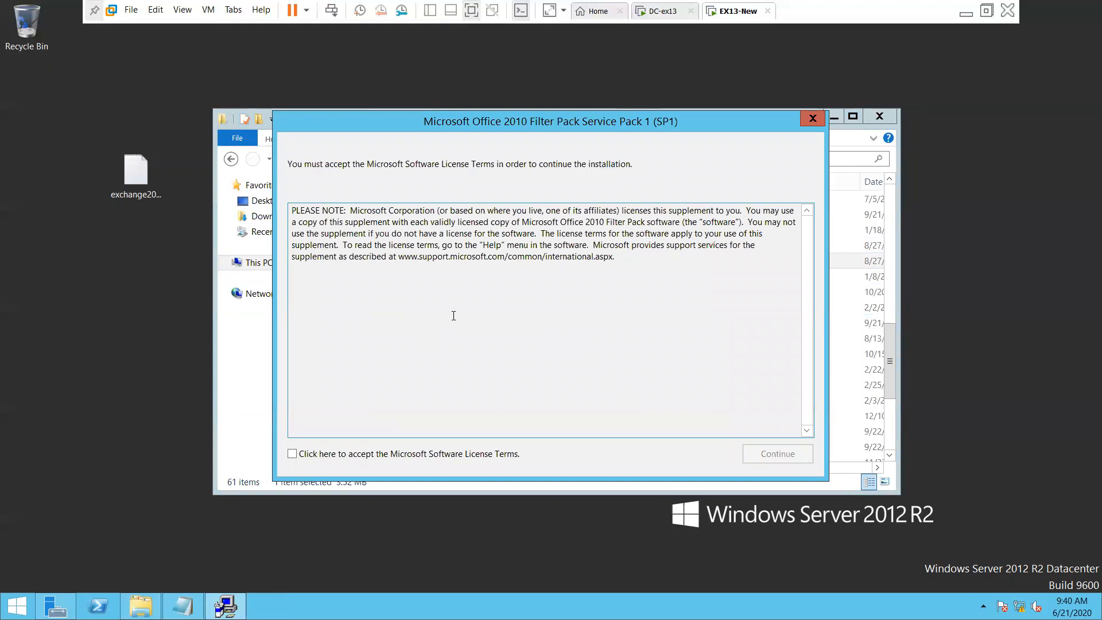
{"action": "left_click", "coordinate": [414, 453]}
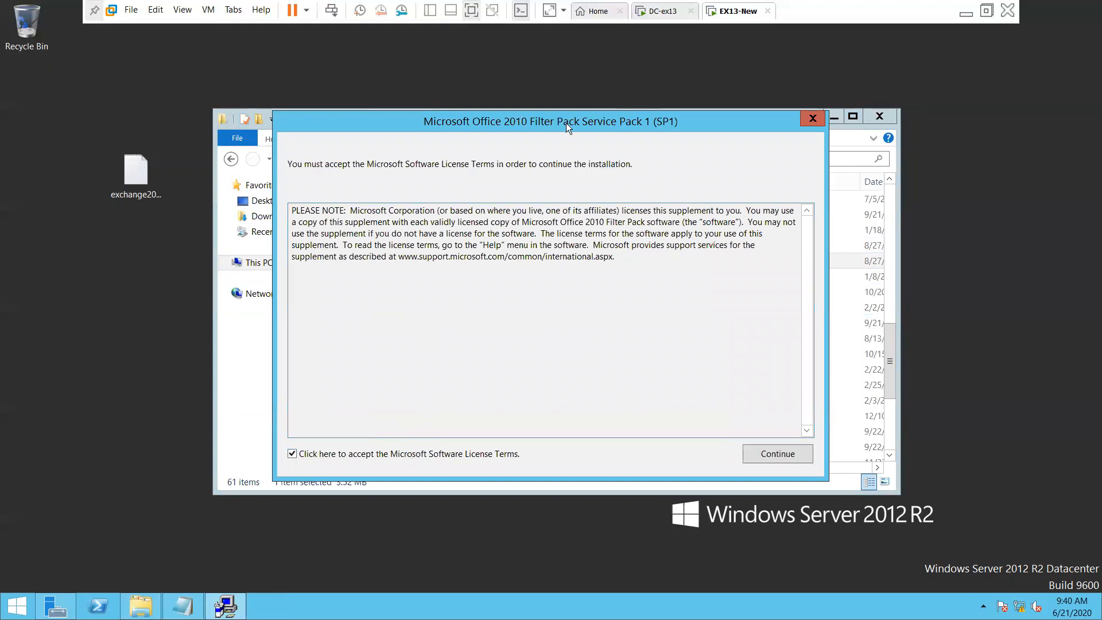
{"action": "left_click", "coordinate": [777, 454]}
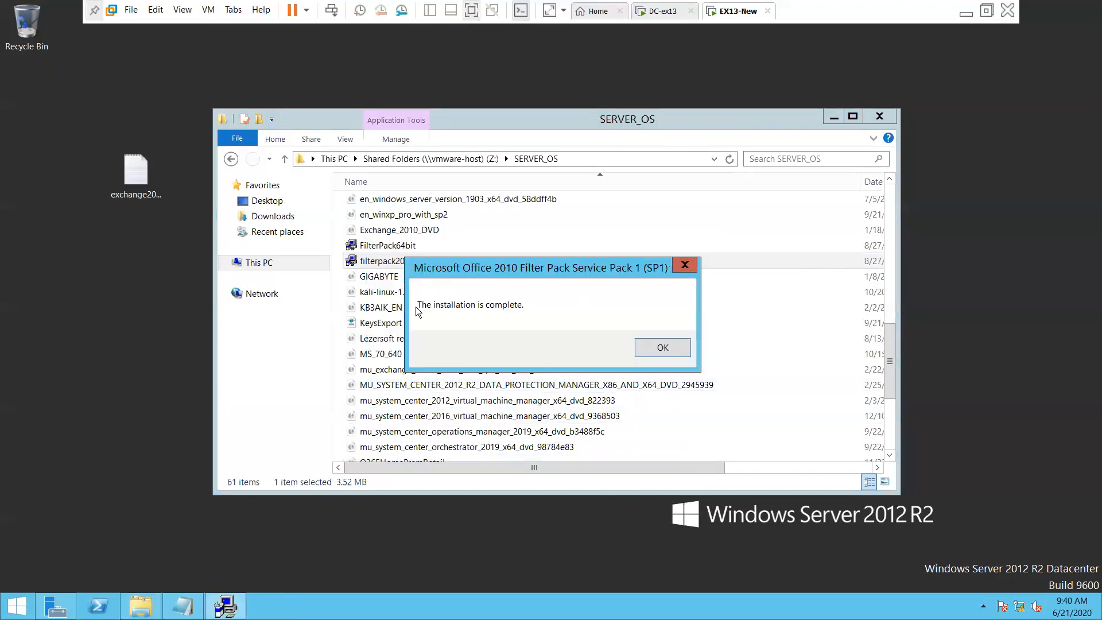
{"action": "left_click", "coordinate": [655, 350]}
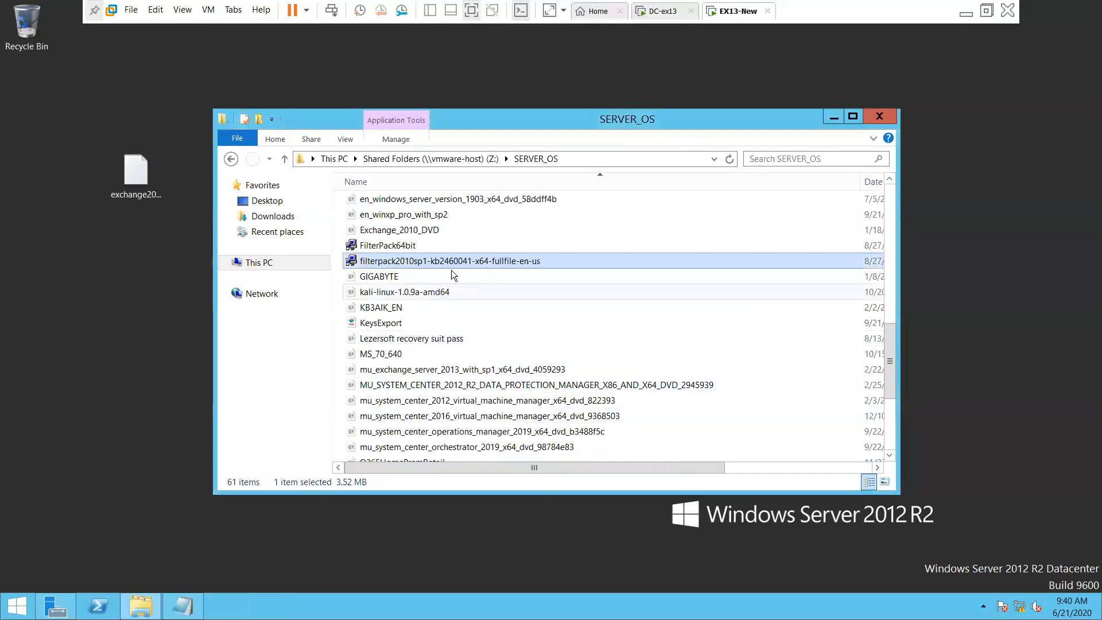
Close the SERVER_OS folder, skim the remaining steps in the notes, and close Notepad
{"action": "scroll", "coordinate": [468, 354], "scroll_direction": "down", "scroll_amount": 4}
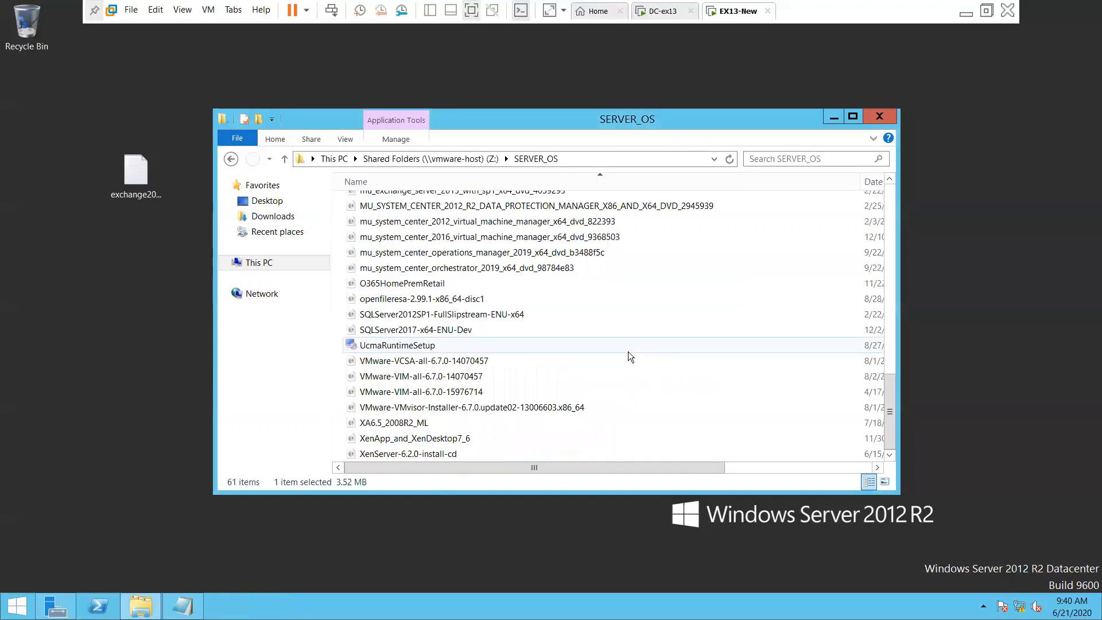
{"action": "left_click", "coordinate": [877, 117]}
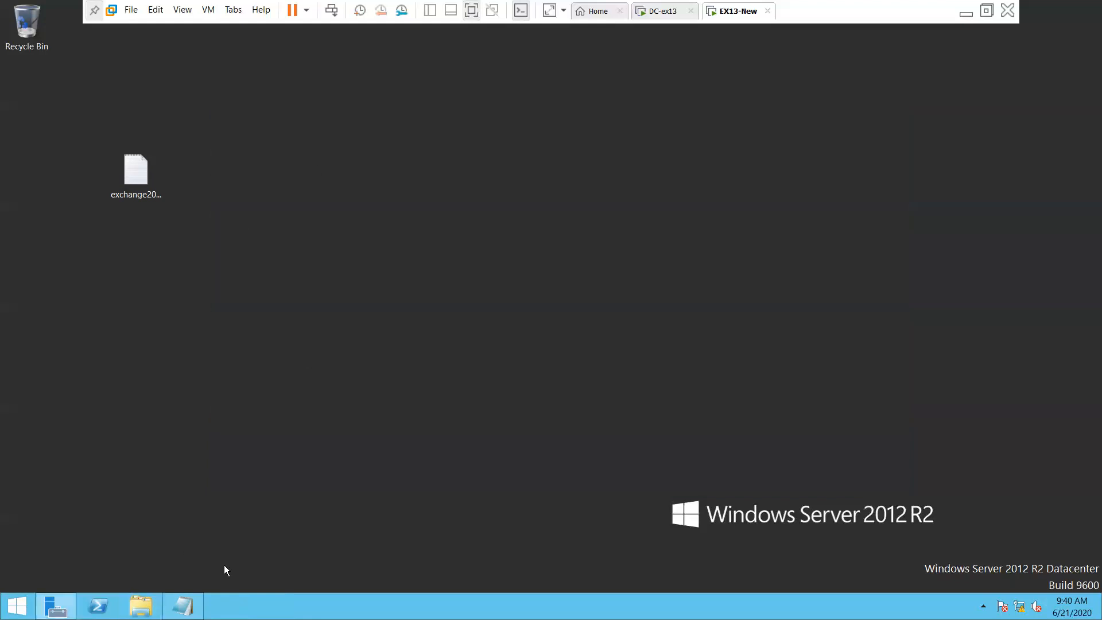
{"action": "left_click", "coordinate": [183, 606]}
{"action": "left_click", "coordinate": [339, 349]}
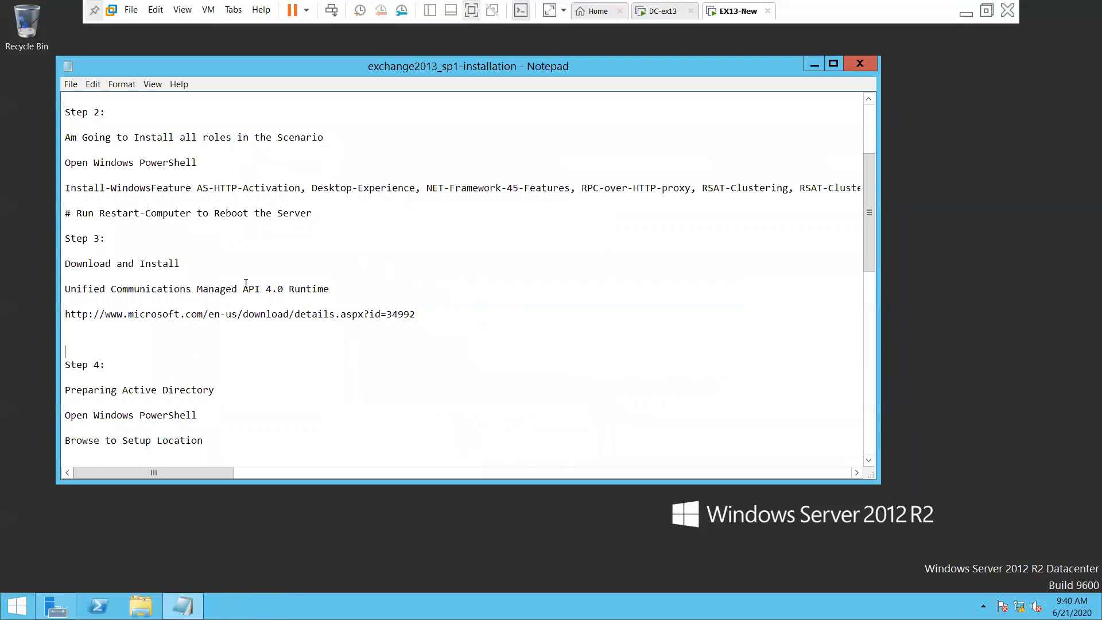
{"action": "scroll", "coordinate": [316, 286], "scroll_direction": "down", "scroll_amount": 13}
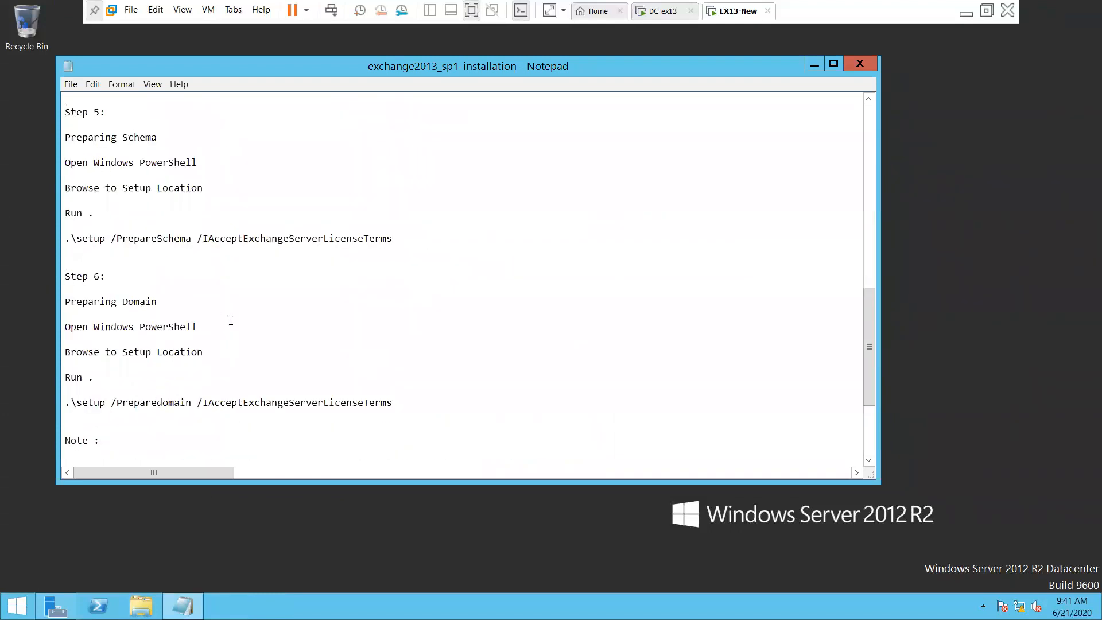
{"action": "scroll", "coordinate": [230, 320], "scroll_direction": "down", "scroll_amount": 4}
{"action": "left_click", "coordinate": [855, 64]}
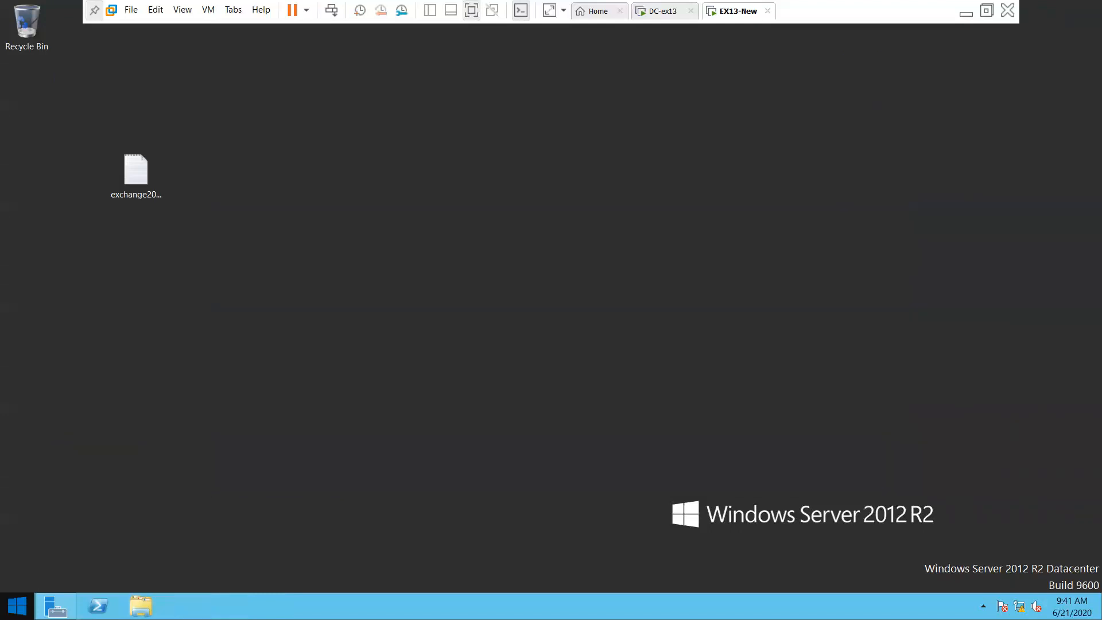
Restart EX13-New from the Start screen with the shutdown reason Other (Planned)
{"action": "left_click", "coordinate": [17, 607]}
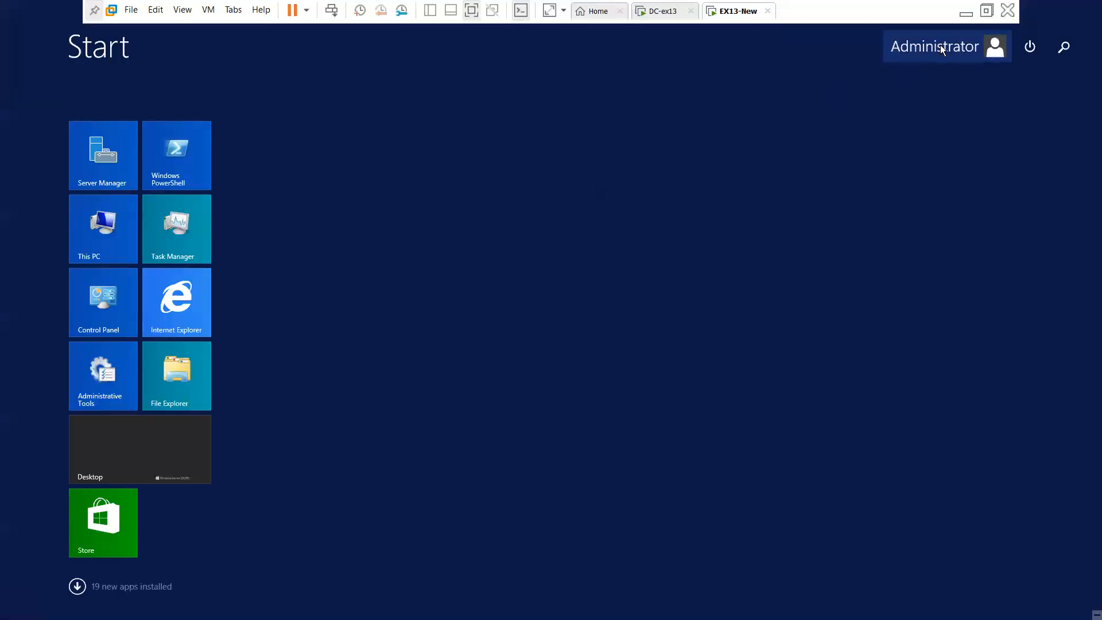
{"action": "left_click", "coordinate": [940, 46]}
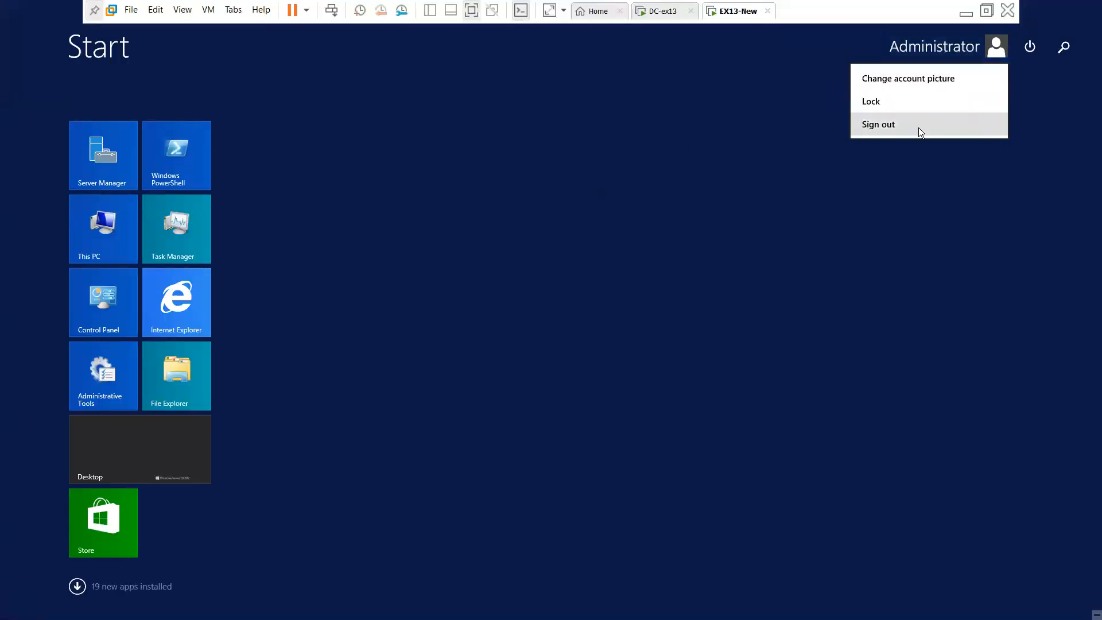
{"action": "left_click", "coordinate": [622, 133]}
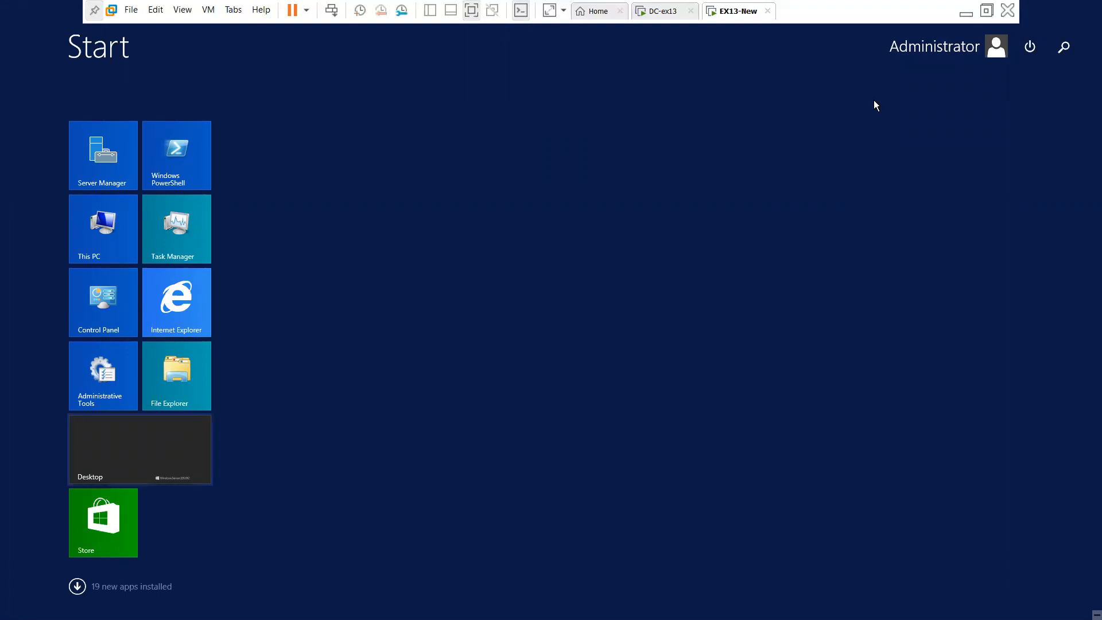
{"action": "left_click", "coordinate": [1030, 46]}
{"action": "left_click", "coordinate": [1020, 101]}
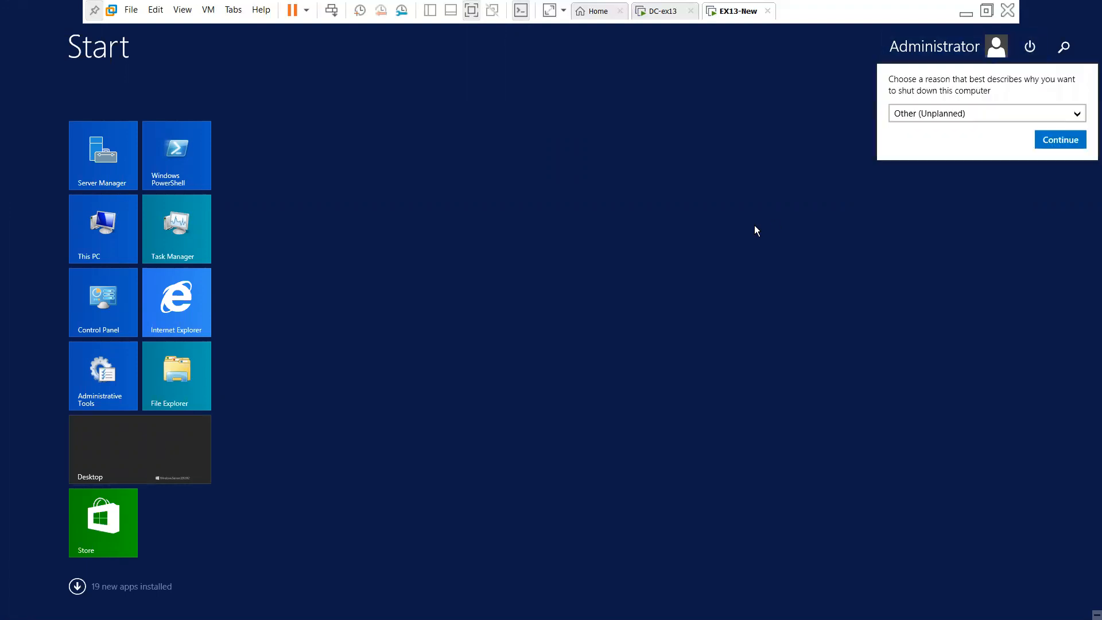
{"action": "left_click", "coordinate": [1055, 115]}
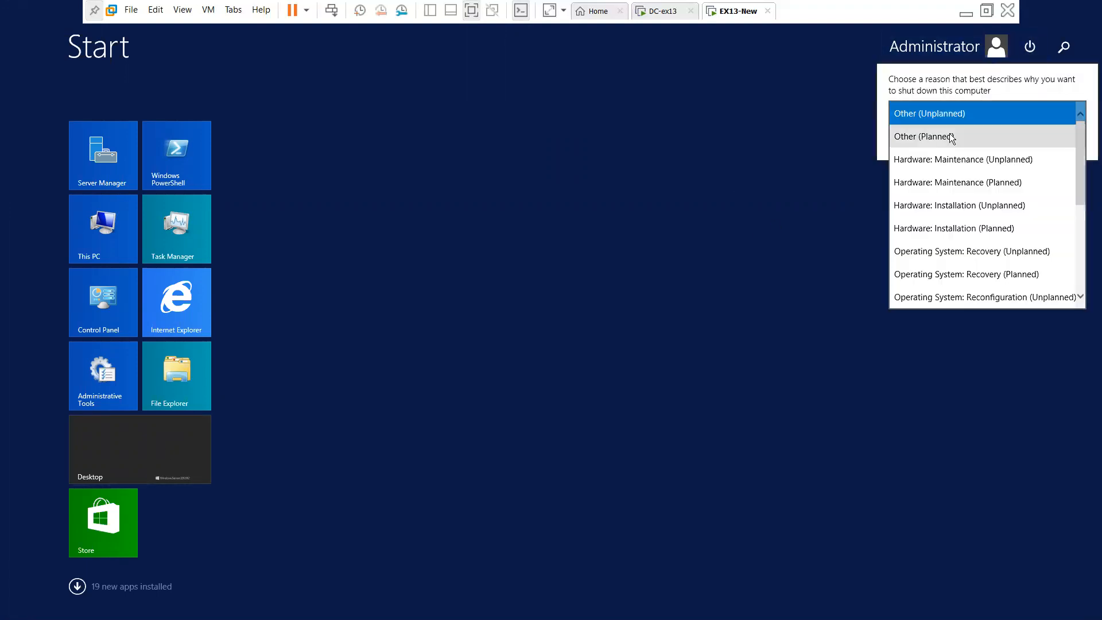
{"action": "left_click", "coordinate": [956, 136]}
{"action": "left_click", "coordinate": [1055, 139]}
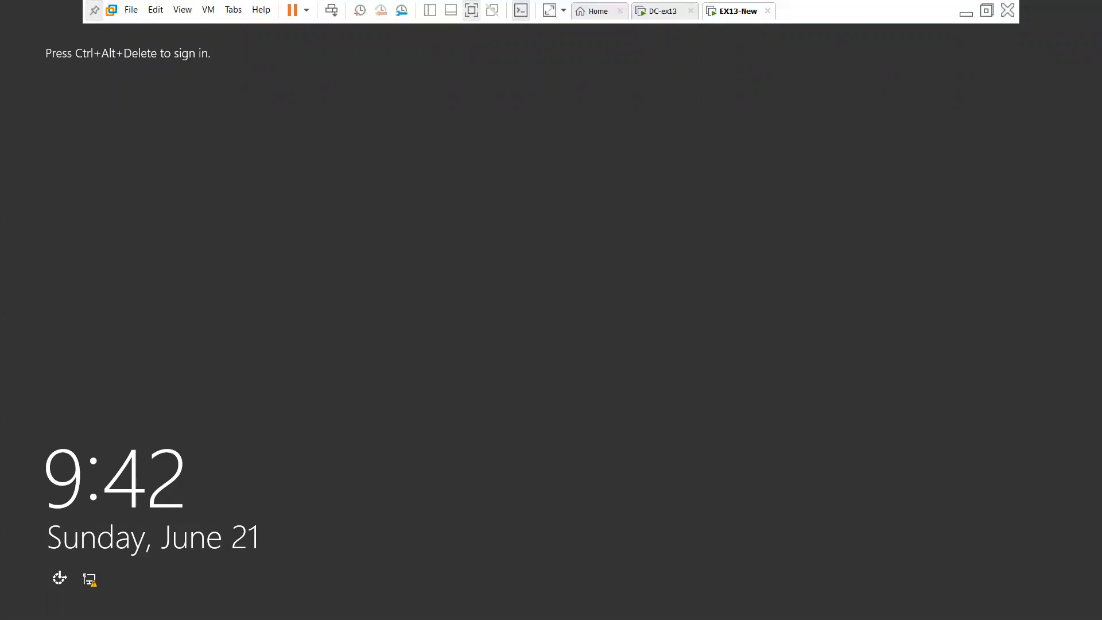
Send Ctrl+Alt+Del to EX13-New and sign in with the domain administrator's password
{"action": "left_click", "coordinate": [334, 9]}
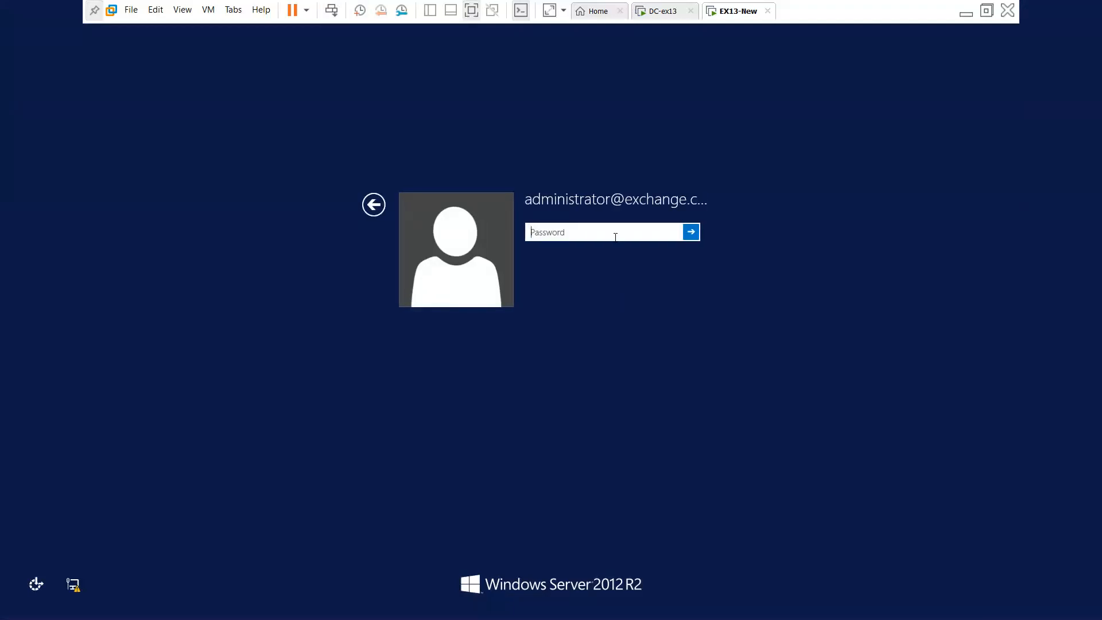
{"action": "type", "text": "••••••••••"}
{"action": "key", "text": "Return"}
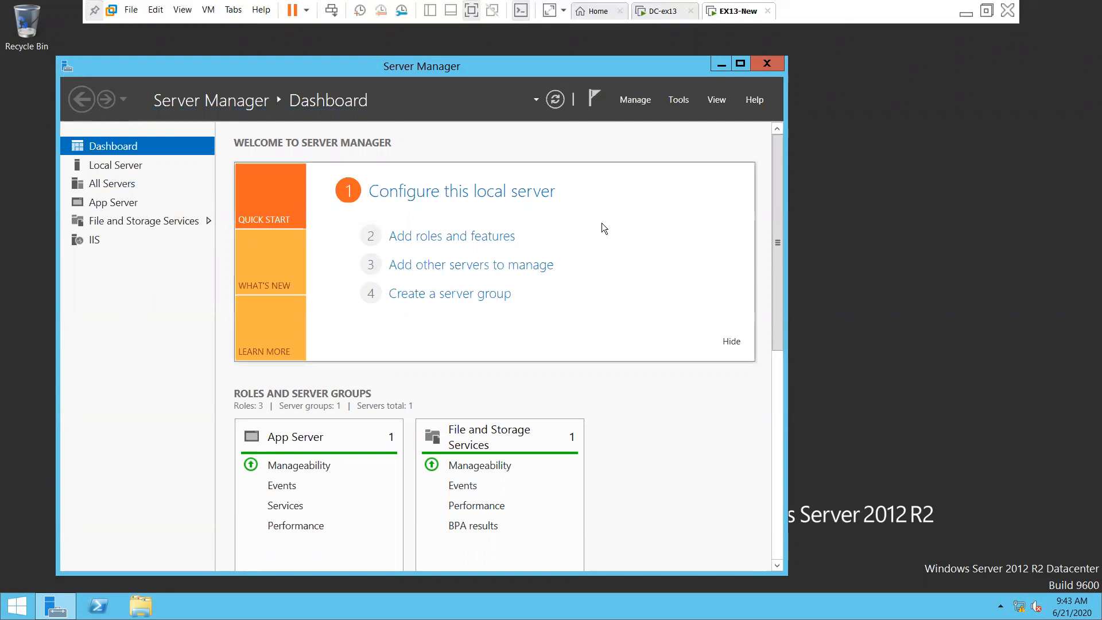
Maximize Server Manager, launch Active Directory Users and Computers from Tools, and expand exchange.com
{"action": "left_click", "coordinate": [741, 64]}
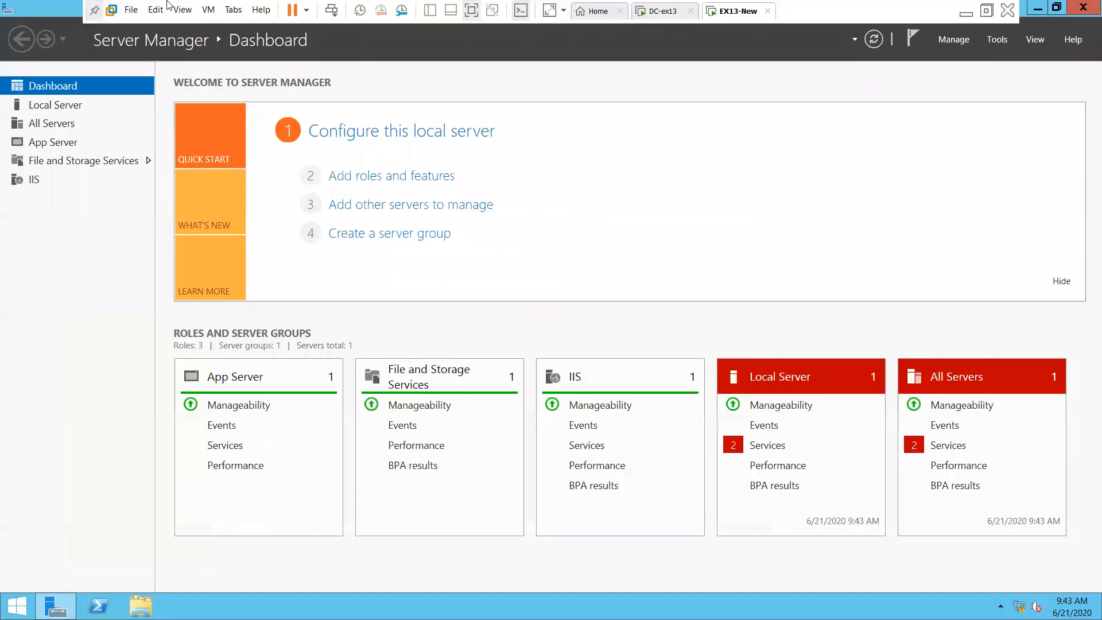
{"action": "key", "text": "Return"}
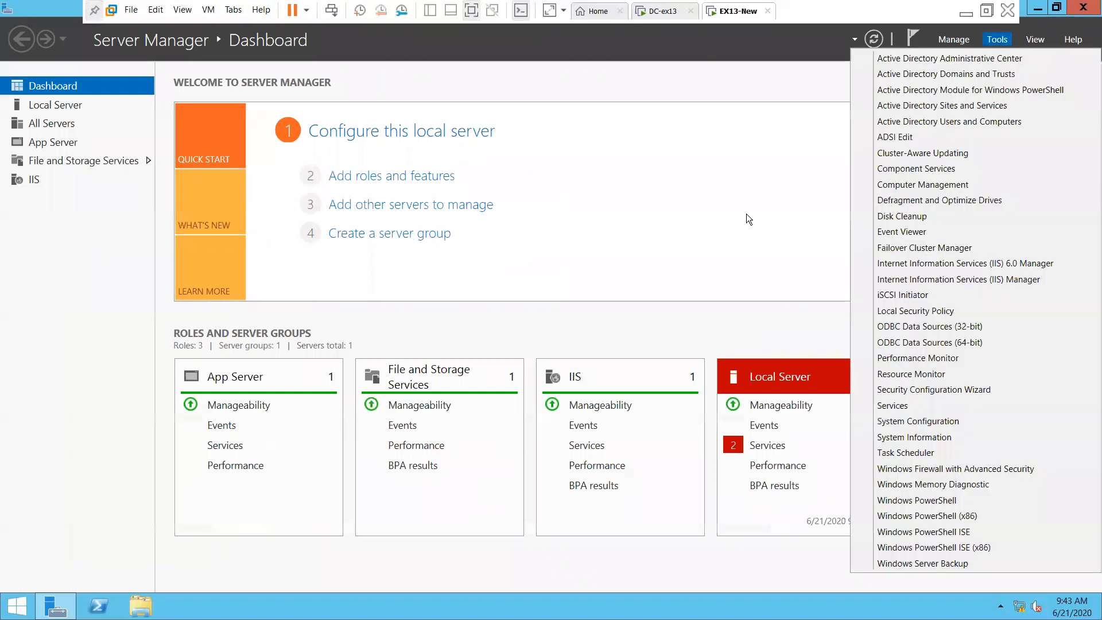
{"action": "left_click", "coordinate": [739, 170]}
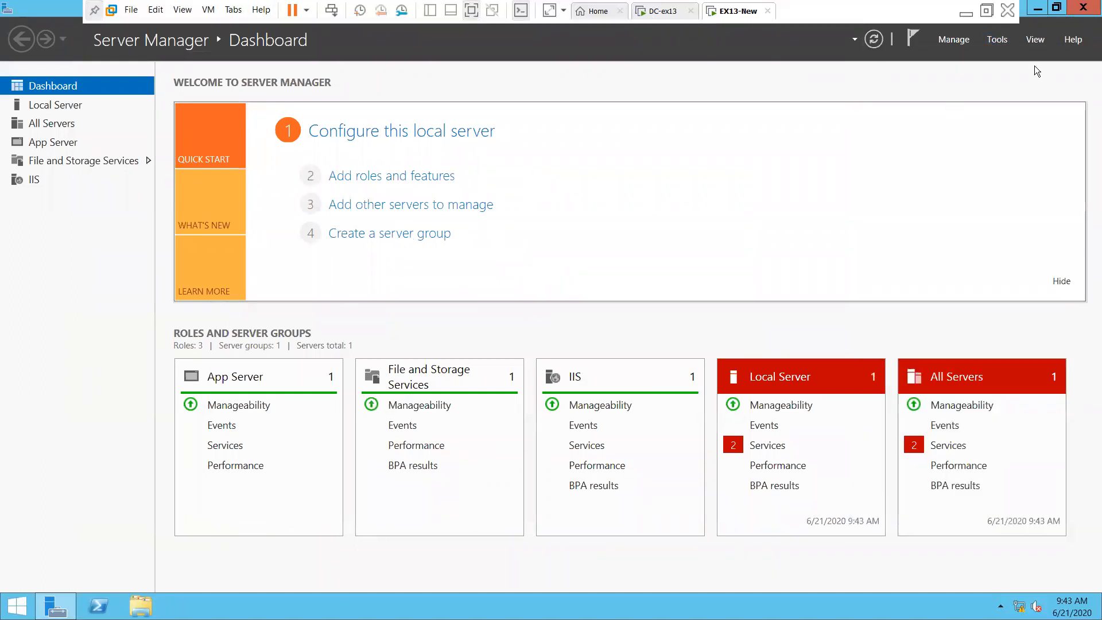
{"action": "left_click", "coordinate": [999, 42]}
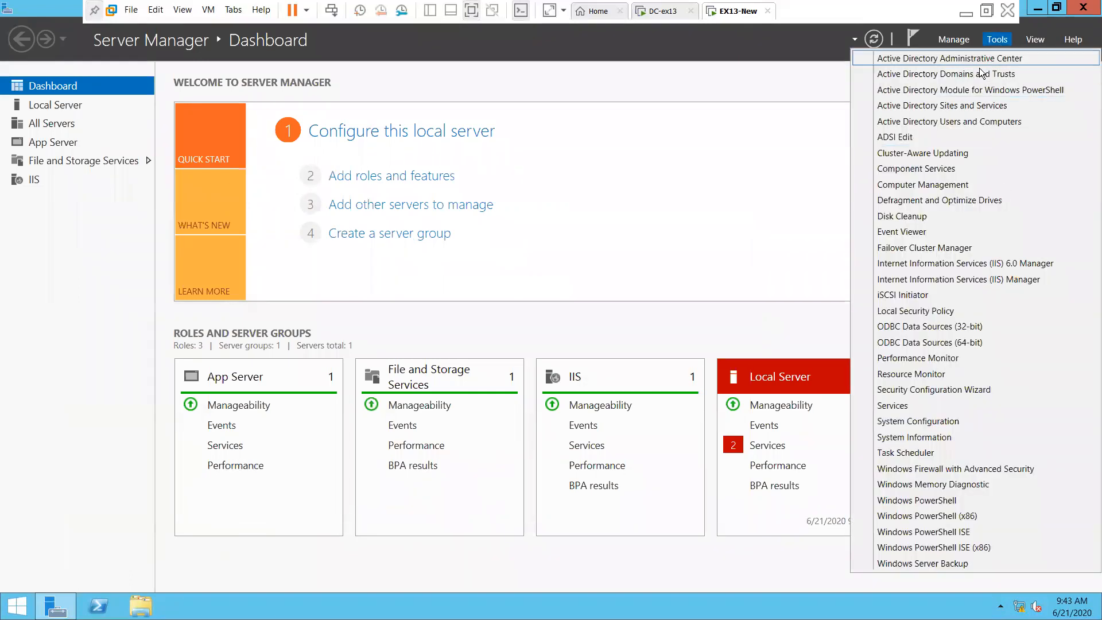
{"action": "left_click", "coordinate": [978, 124]}
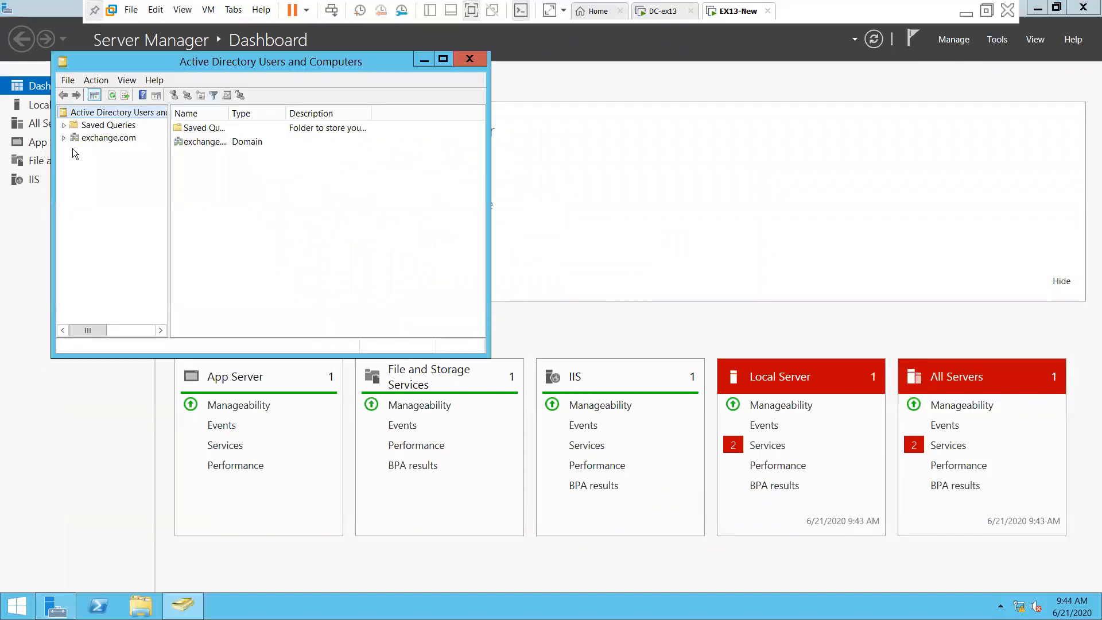
{"action": "left_click", "coordinate": [63, 138]}
Maximize ADUC, widen its tree, browse ForeignSecurityPrincipals, Users and exchange.com, then close it
{"action": "left_click", "coordinate": [102, 213]}
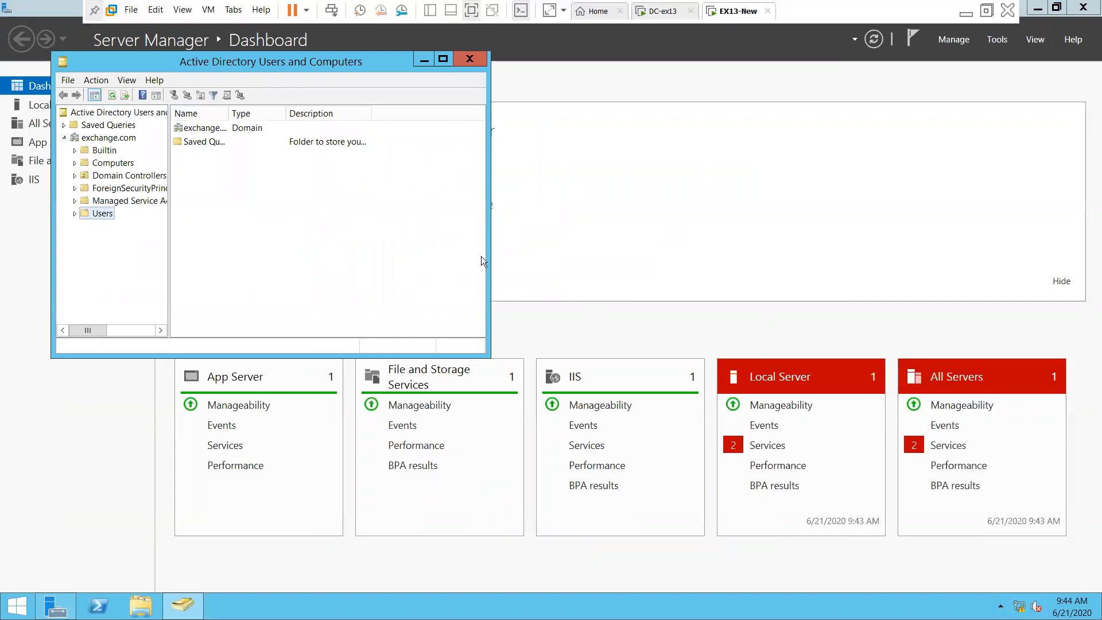
{"action": "left_click", "coordinate": [446, 59]}
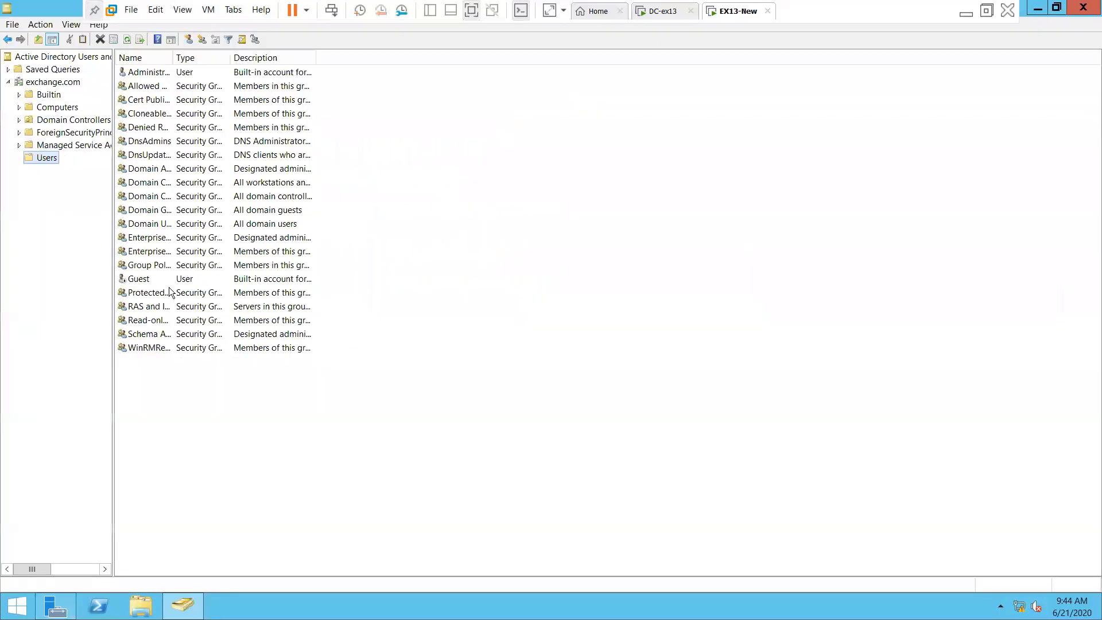
{"action": "left_click_drag", "start_coordinate": [112, 430], "coordinate": [296, 431]}
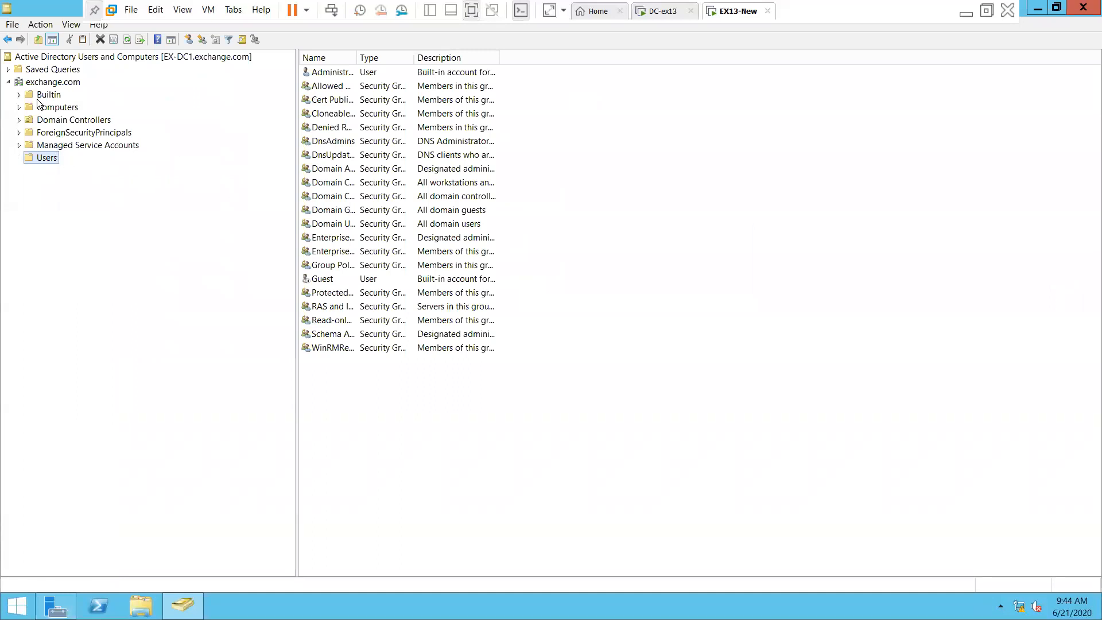
{"action": "left_click", "coordinate": [56, 133]}
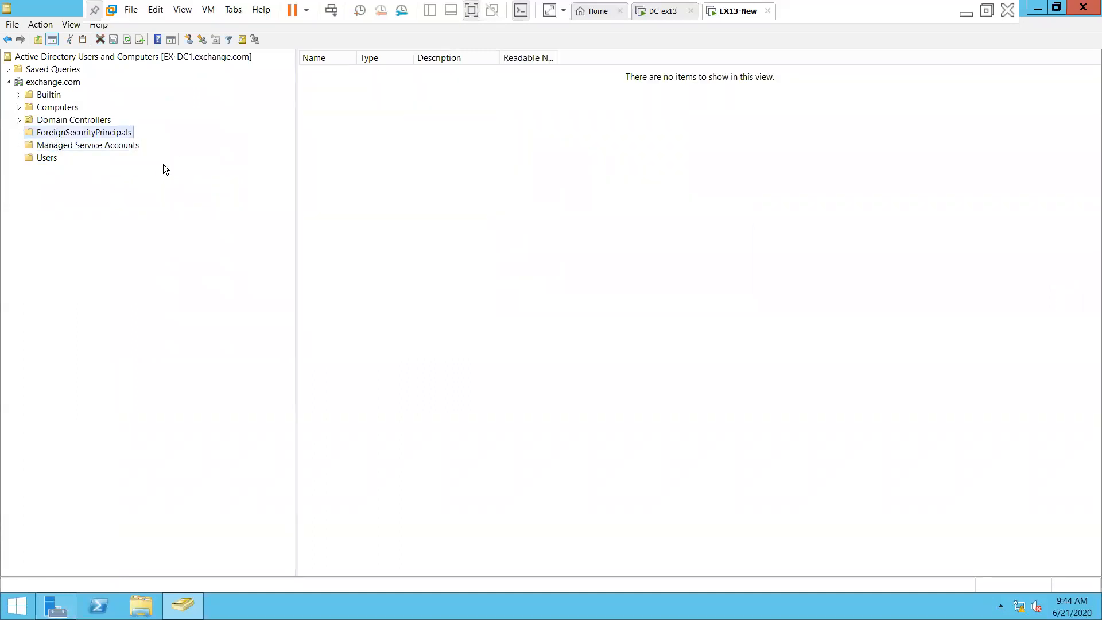
{"action": "left_click", "coordinate": [45, 157]}
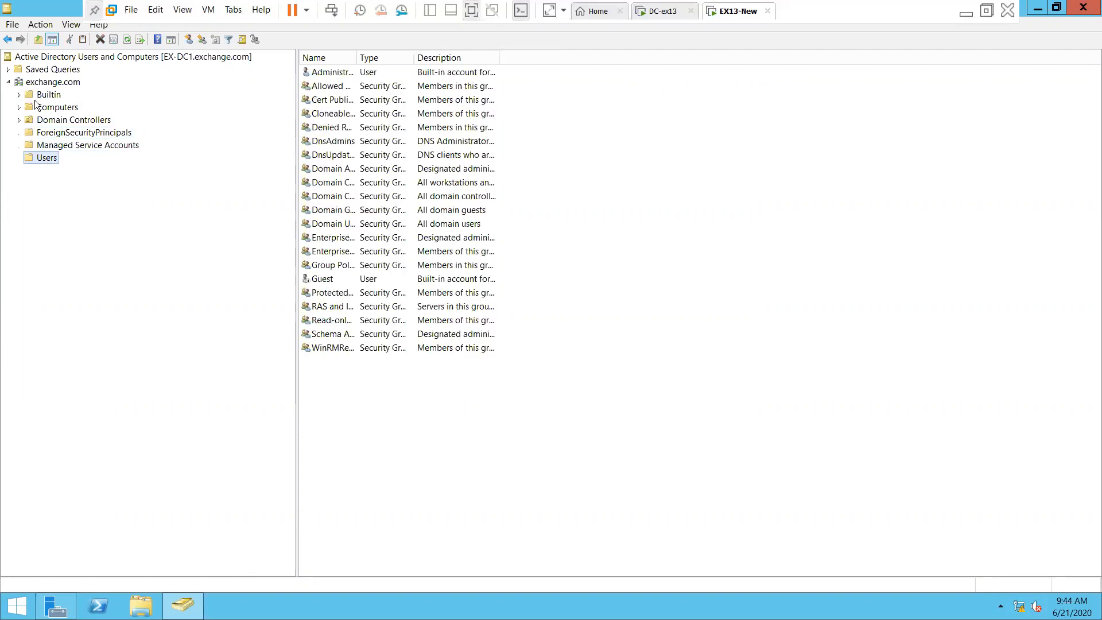
{"action": "left_click", "coordinate": [65, 82]}
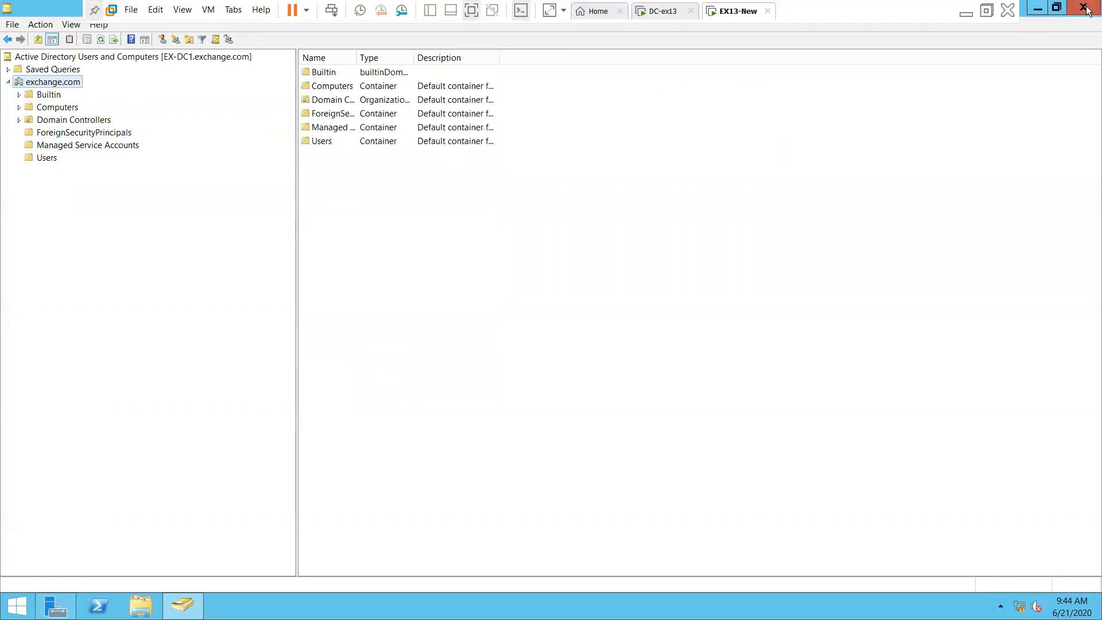
{"action": "left_click", "coordinate": [1083, 8]}
{"action": "left_click", "coordinate": [998, 39]}
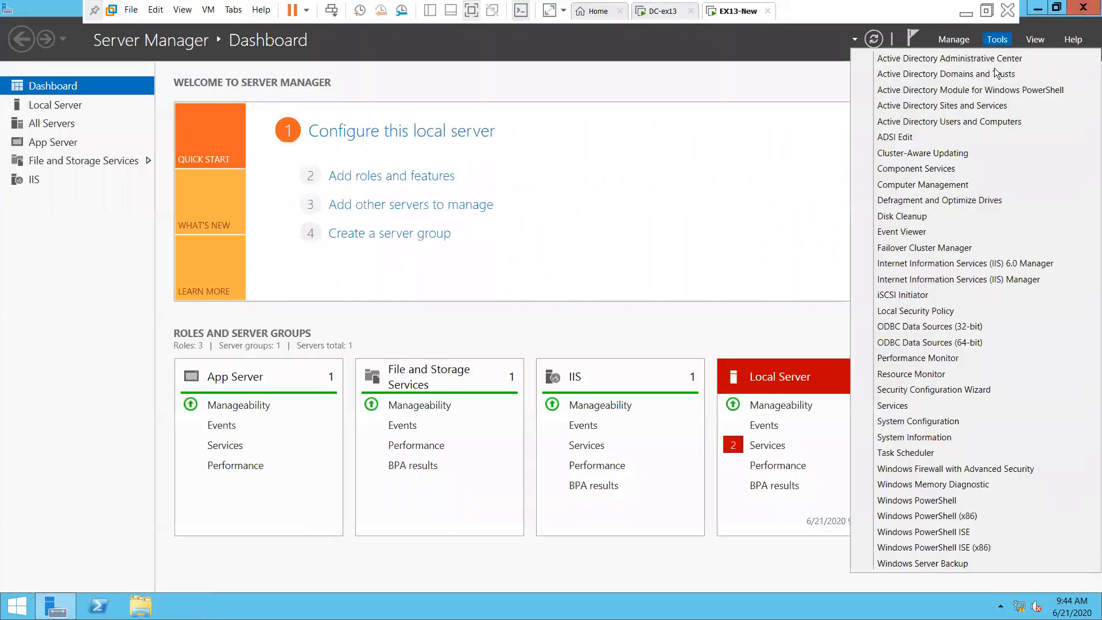
Open the Local Server stopped-services details and start the User Access Logging Service
{"action": "left_click", "coordinate": [693, 148]}
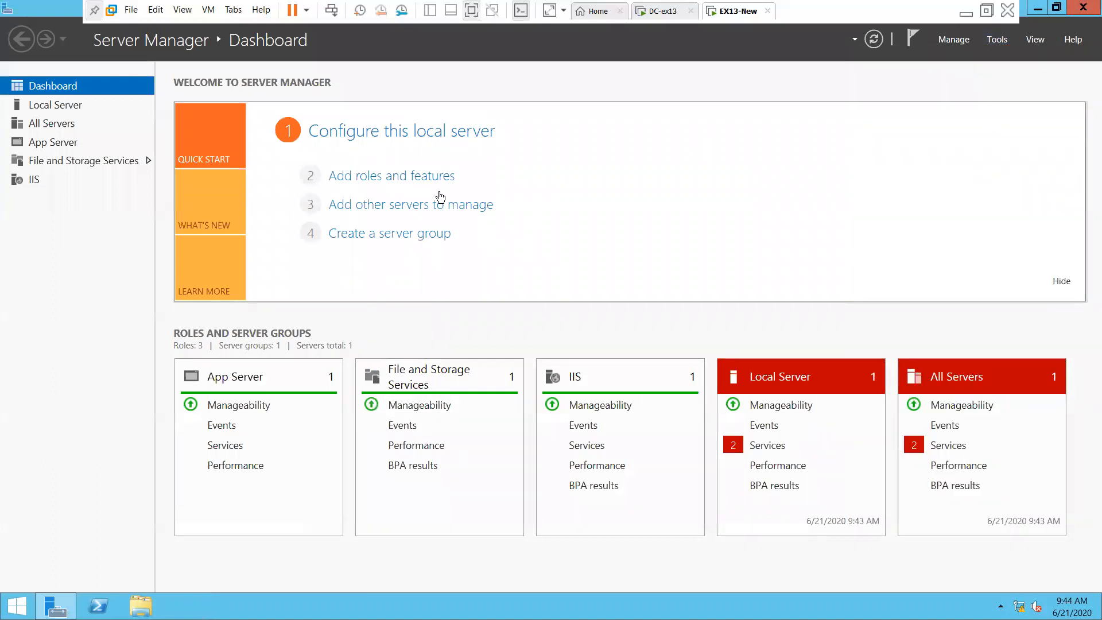
{"action": "left_click", "coordinate": [772, 446]}
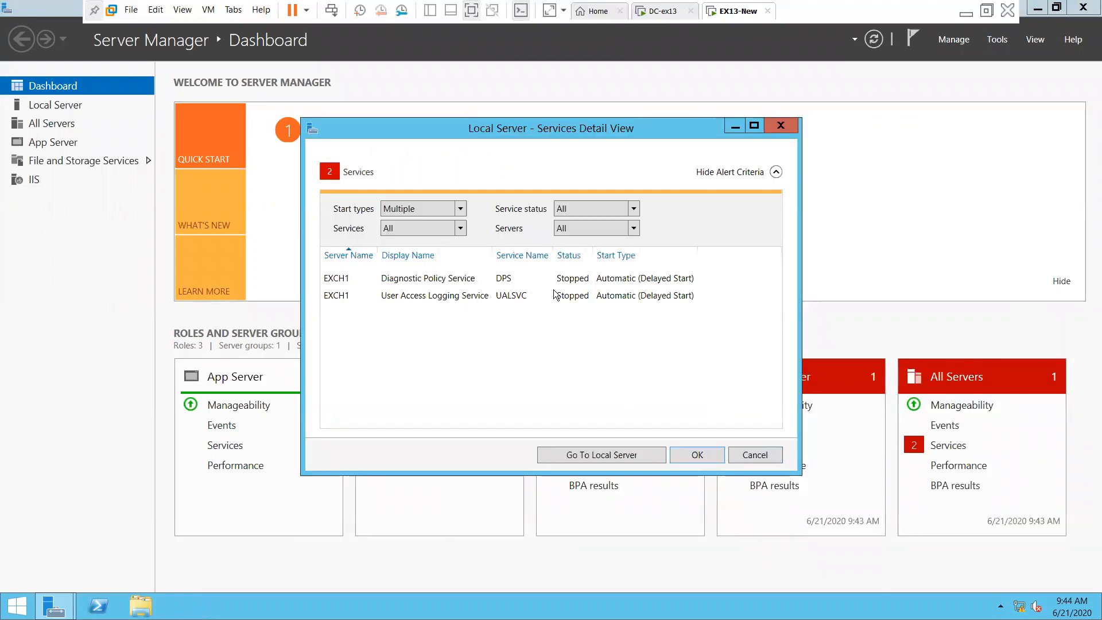
{"action": "left_click", "coordinate": [432, 298]}
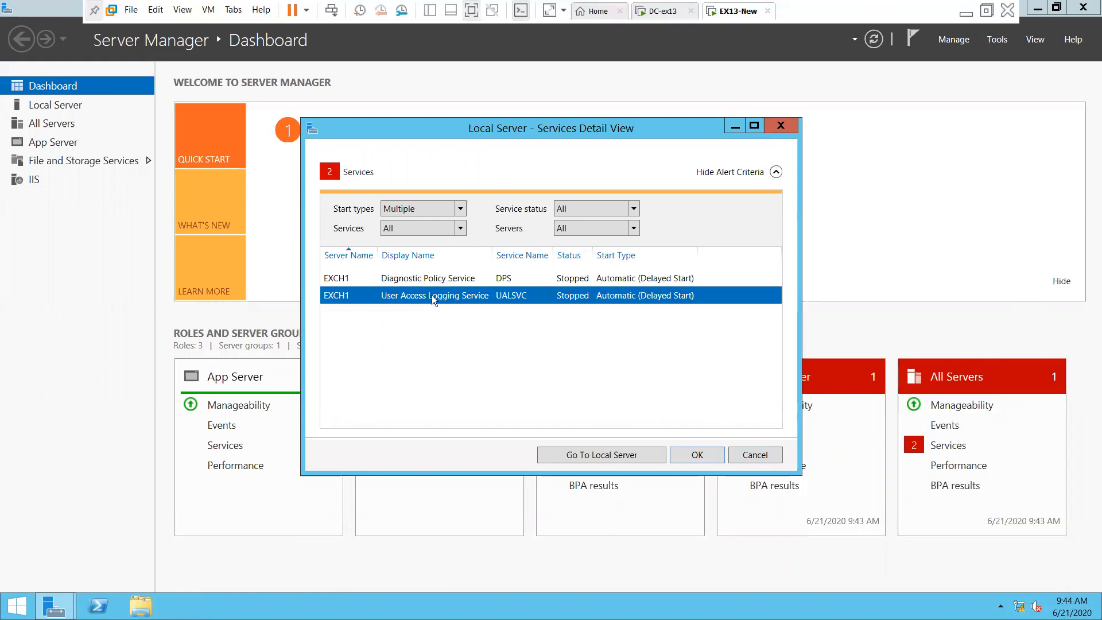
{"action": "right_click", "coordinate": [432, 297]}
{"action": "left_click", "coordinate": [462, 310]}
Start the Diagnostic Policy Service and close the services details view
{"action": "left_click", "coordinate": [448, 284]}
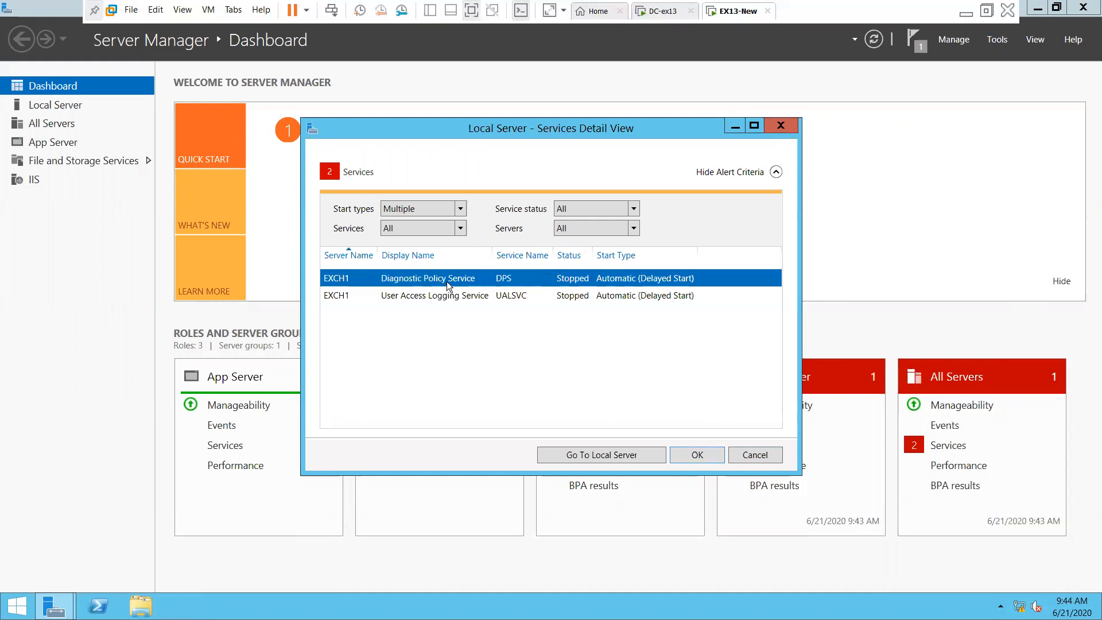
{"action": "right_click", "coordinate": [448, 284]}
{"action": "left_click", "coordinate": [482, 351]}
{"action": "left_click", "coordinate": [622, 296]}
{"action": "left_click", "coordinate": [649, 281]}
{"action": "left_click", "coordinate": [518, 301]}
{"action": "left_click", "coordinate": [538, 281]}
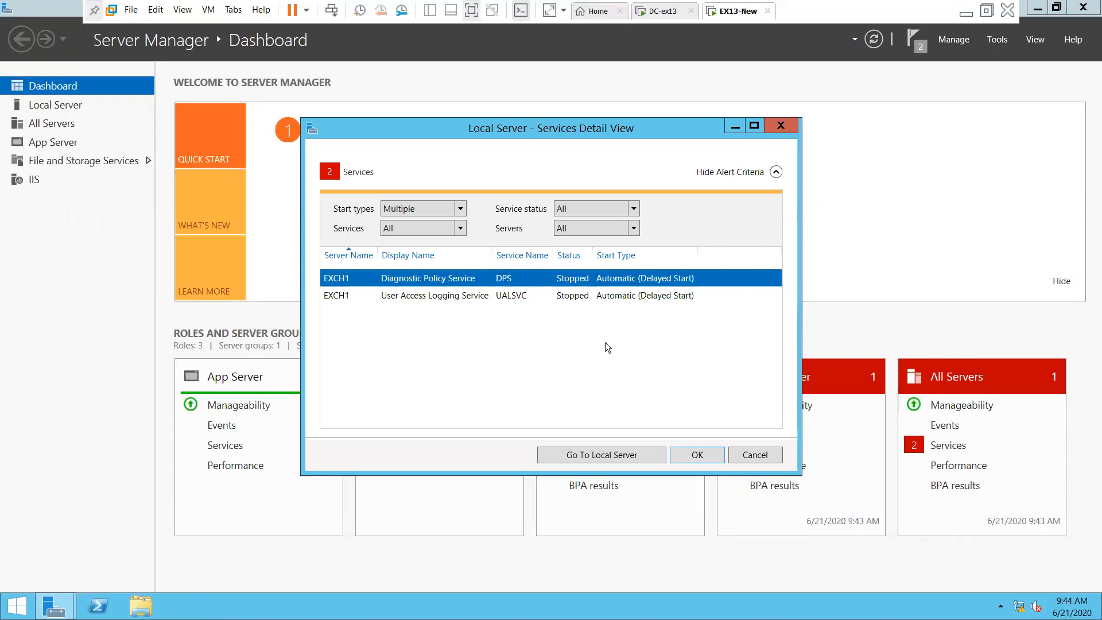
{"action": "left_click", "coordinate": [700, 456]}
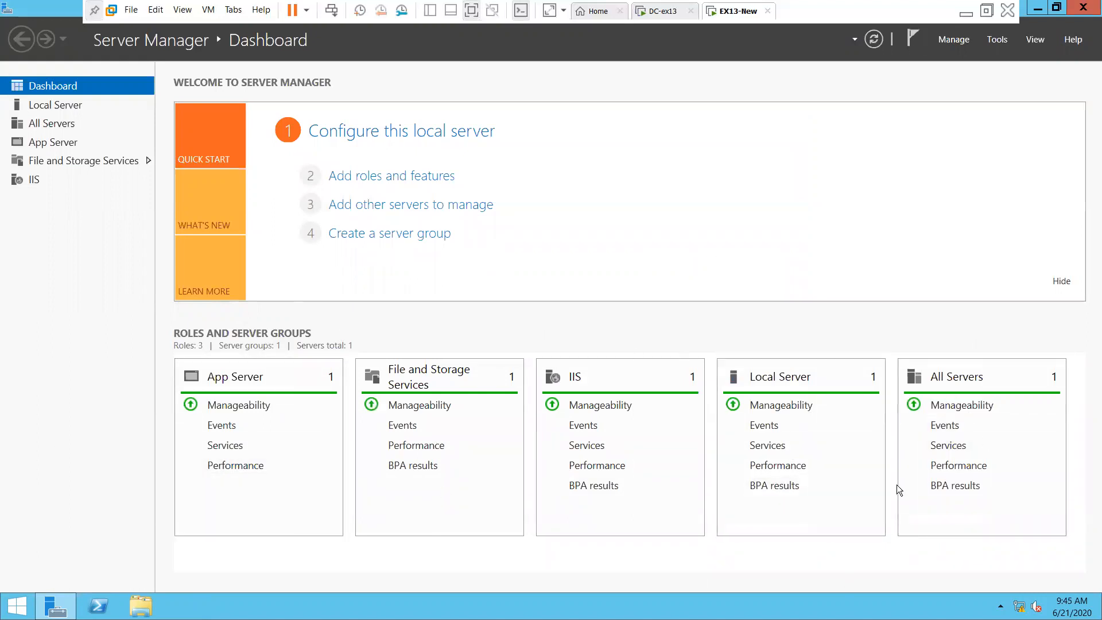
{"action": "left_click", "coordinate": [1006, 40]}
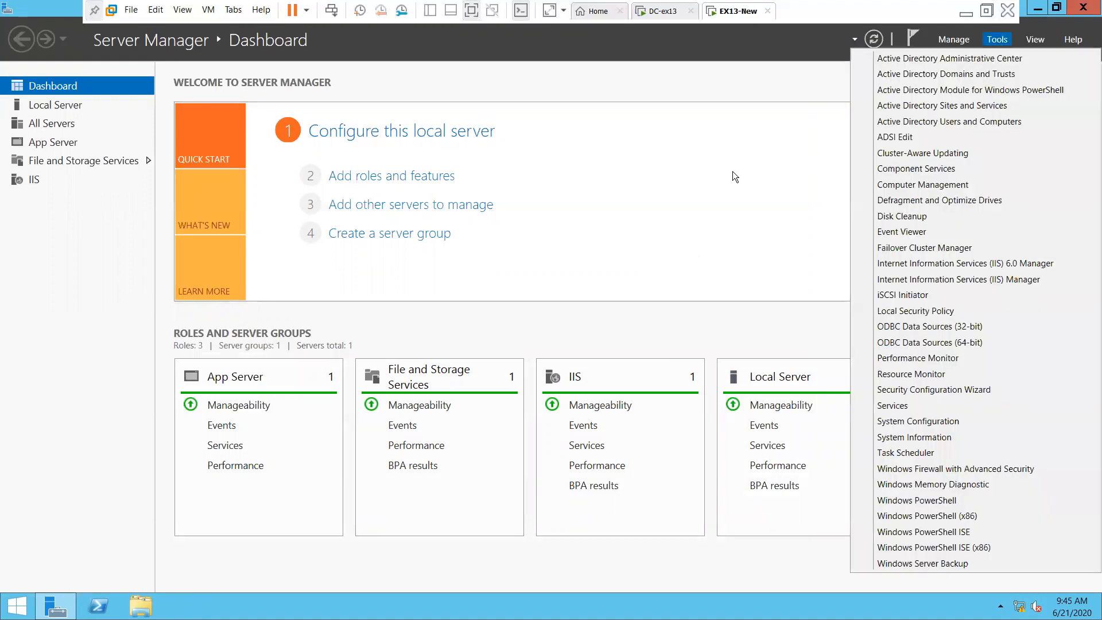
{"action": "left_click", "coordinate": [733, 171]}
{"action": "left_click", "coordinate": [1069, 8]}
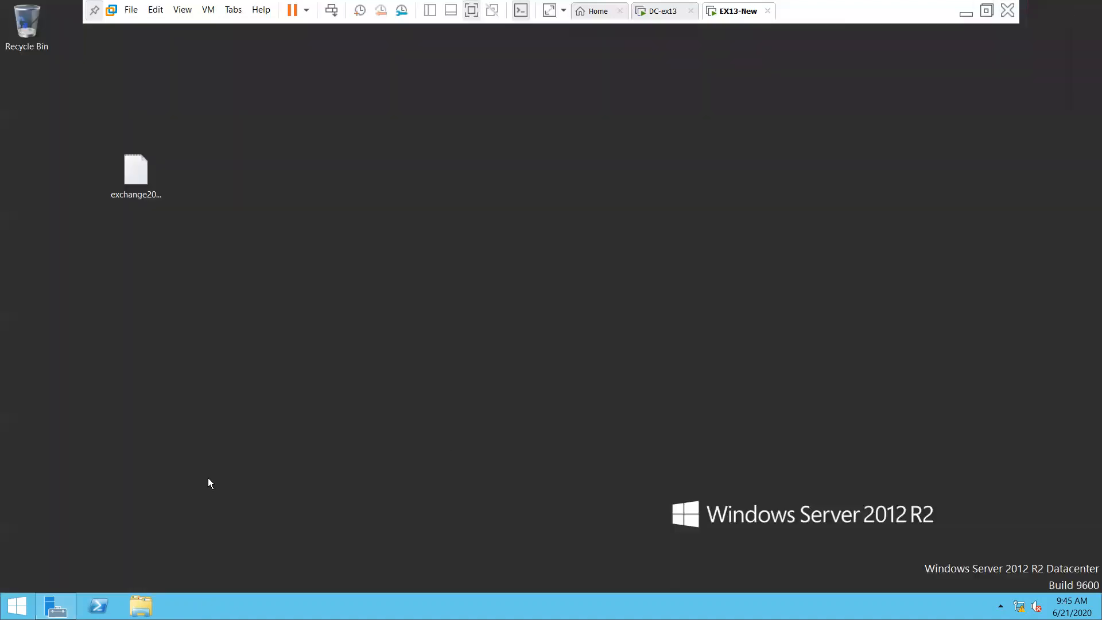
{"action": "right_click", "coordinate": [741, 18]}
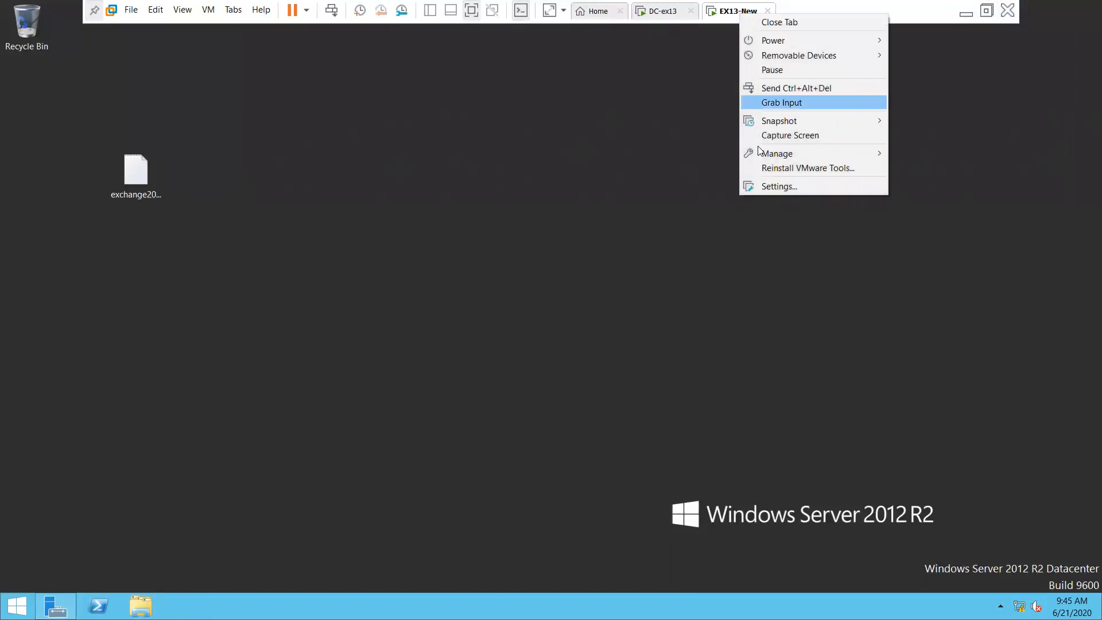
{"action": "left_click", "coordinate": [779, 186]}
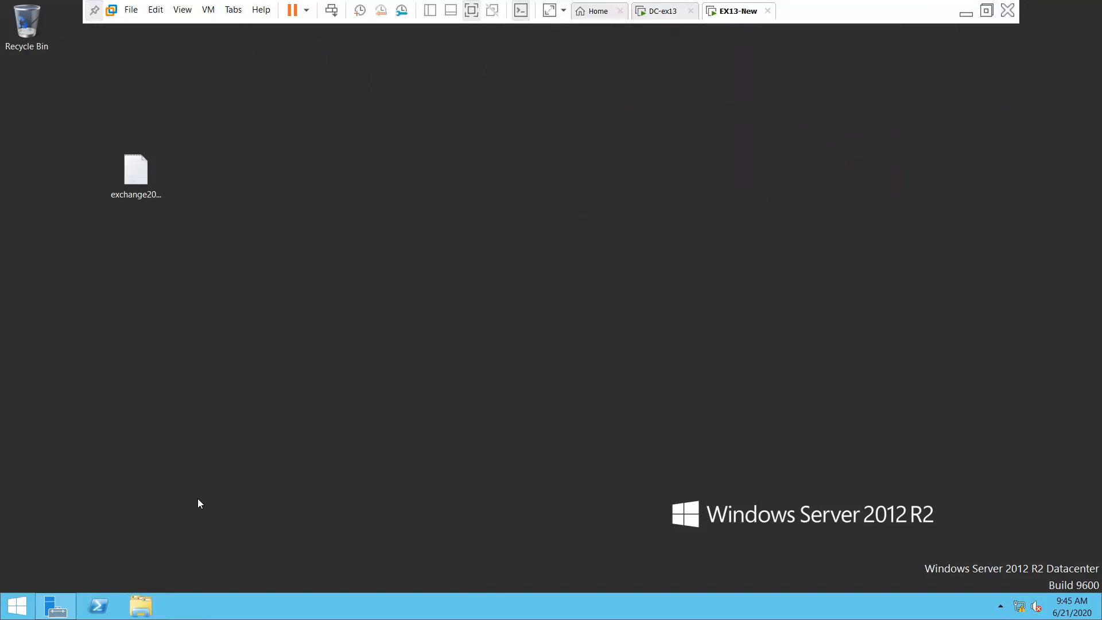
{"action": "key", "text": "ctrl+d"}
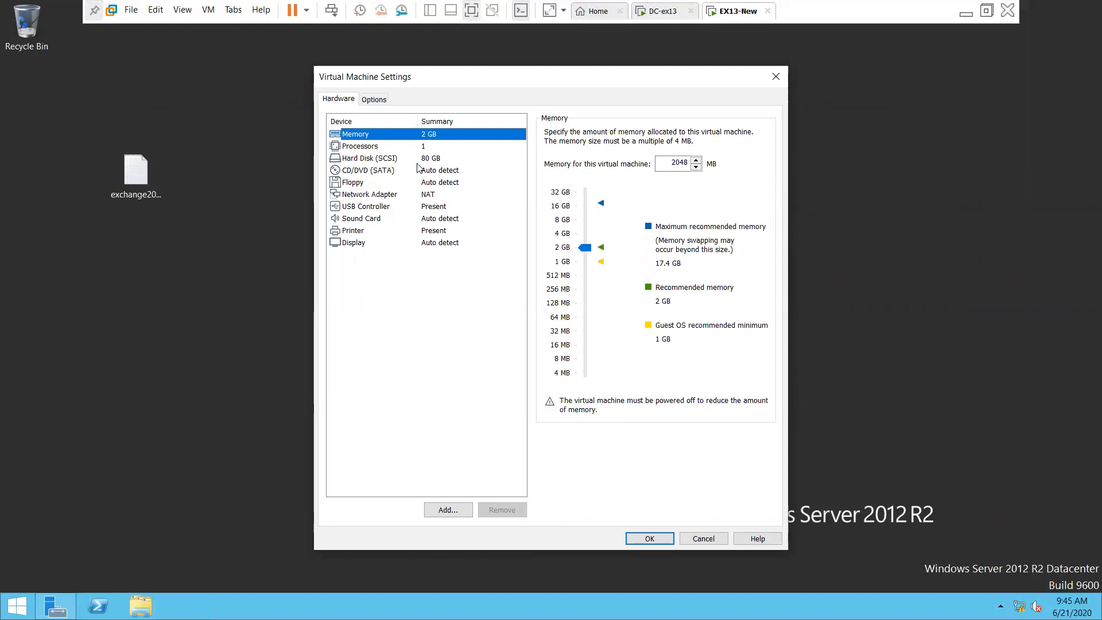
{"action": "left_click", "coordinate": [703, 540]}
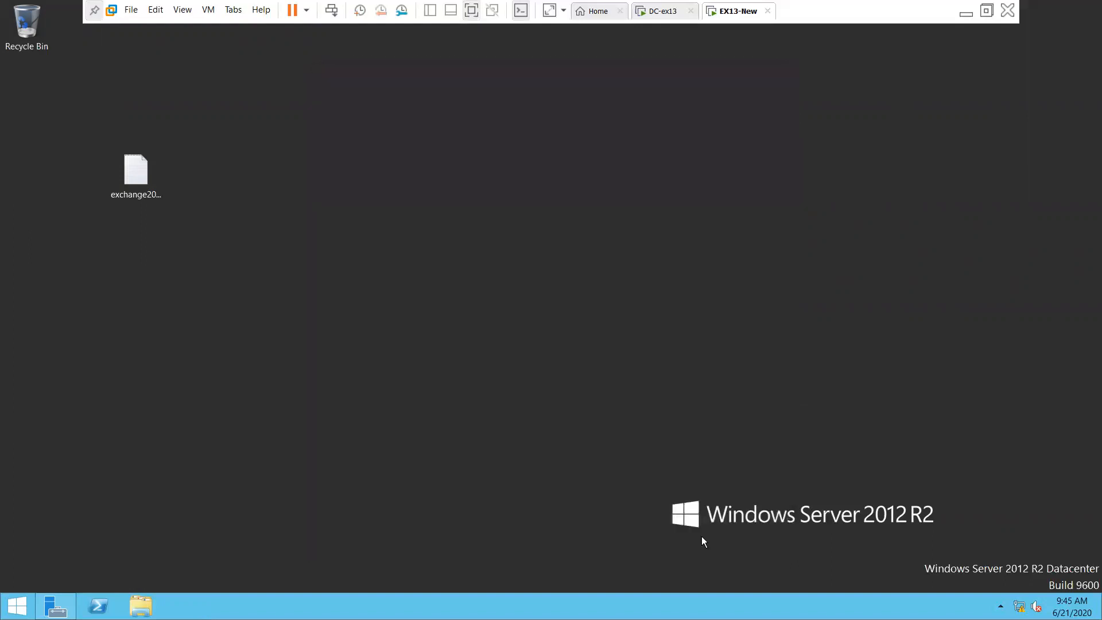
{"action": "left_click", "coordinate": [56, 606]}
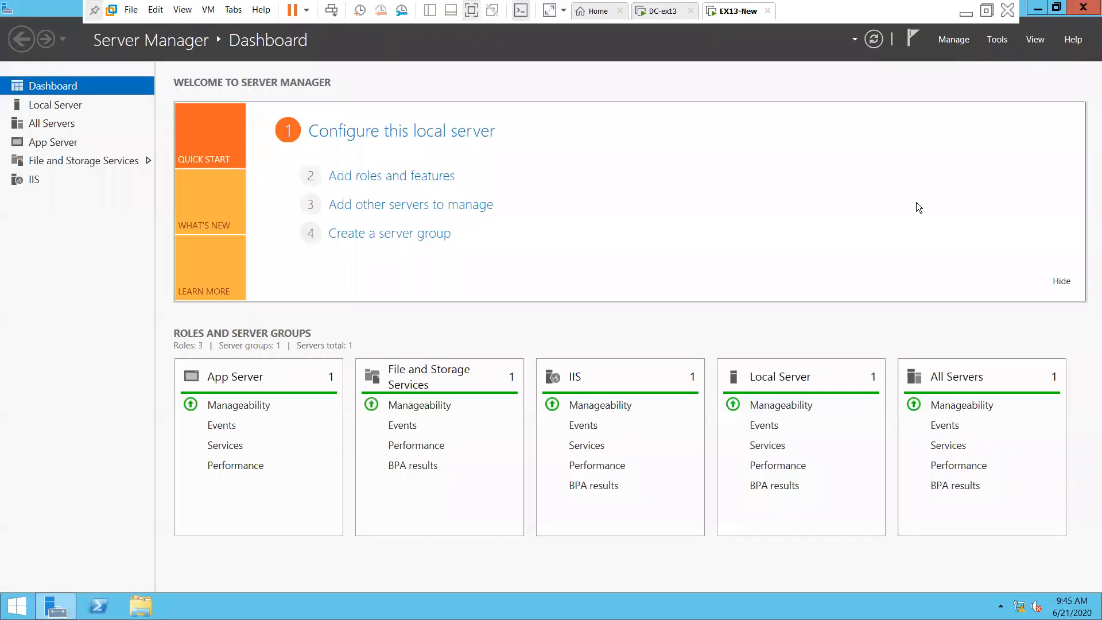
View the Default Web Site in IIS Manager, declining the Web Platform prompt, then close it and minimize Server Manager
{"action": "left_click", "coordinate": [998, 41]}
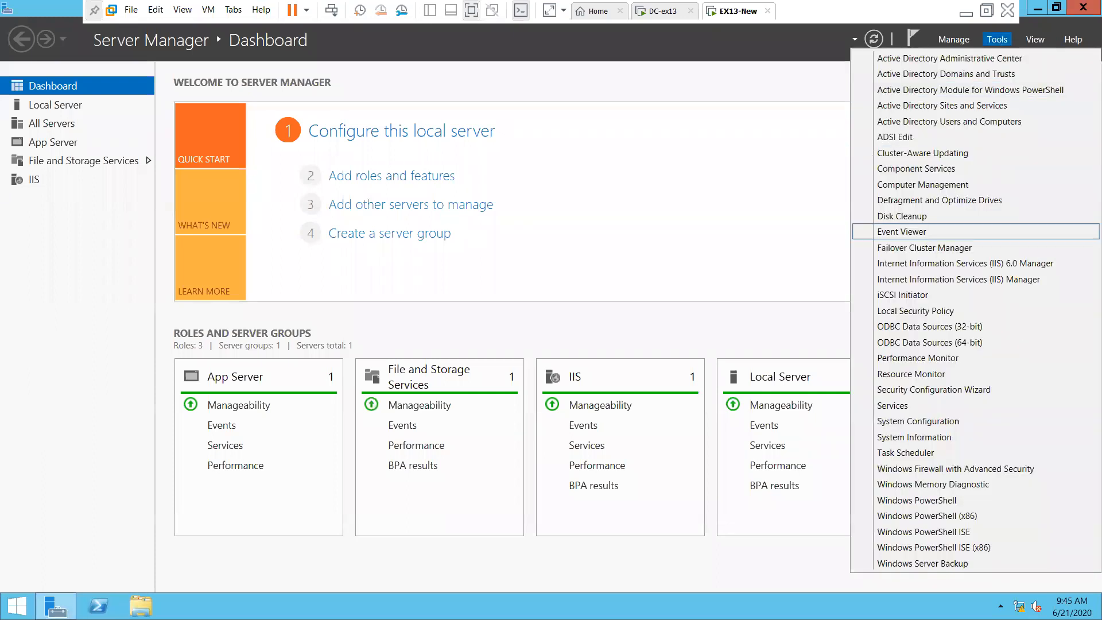
{"action": "left_click", "coordinate": [1019, 279]}
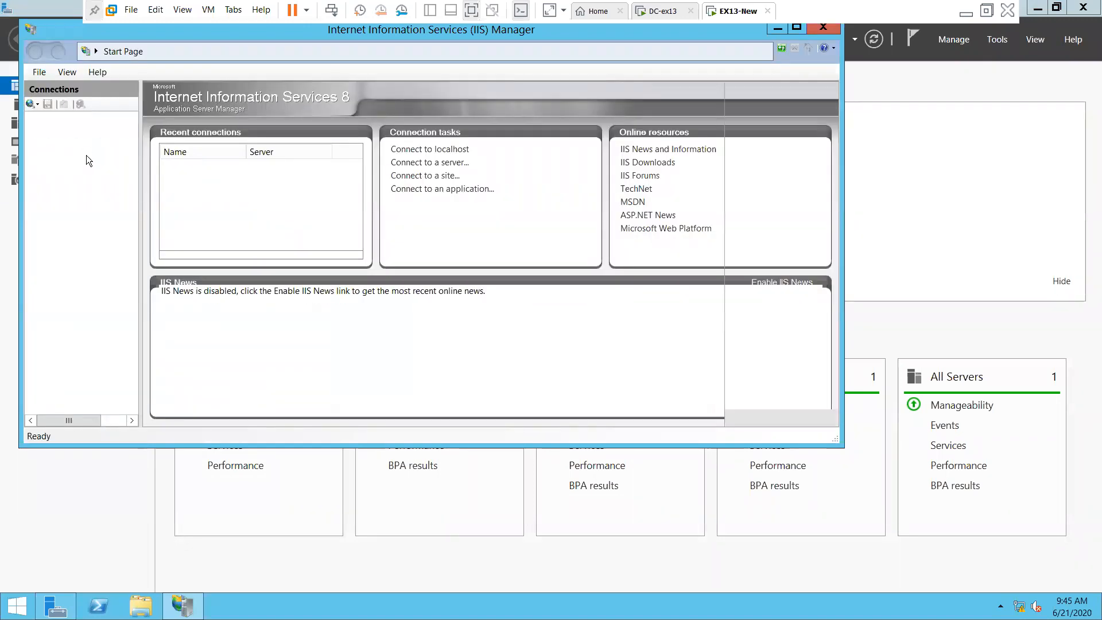
{"action": "left_click", "coordinate": [468, 274]}
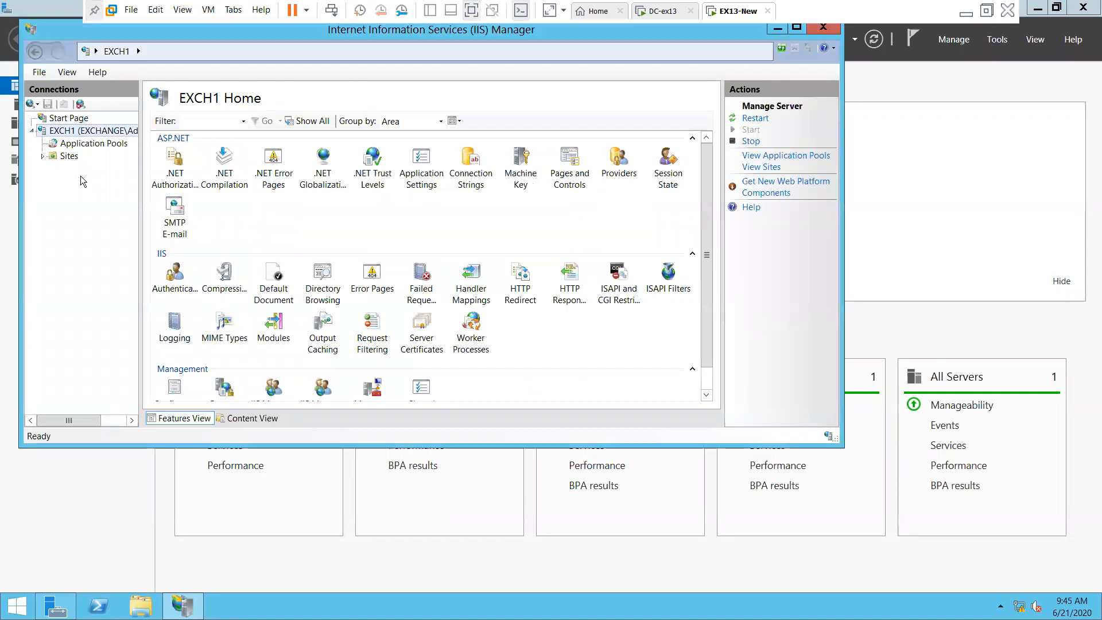
{"action": "left_click", "coordinate": [69, 156]}
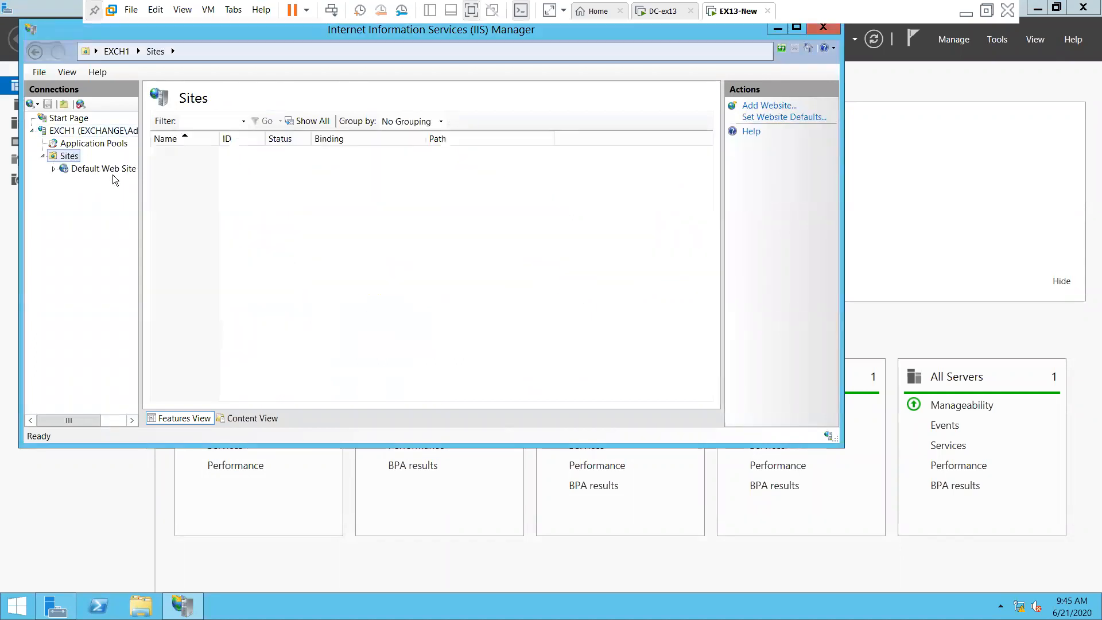
{"action": "left_click", "coordinate": [118, 171]}
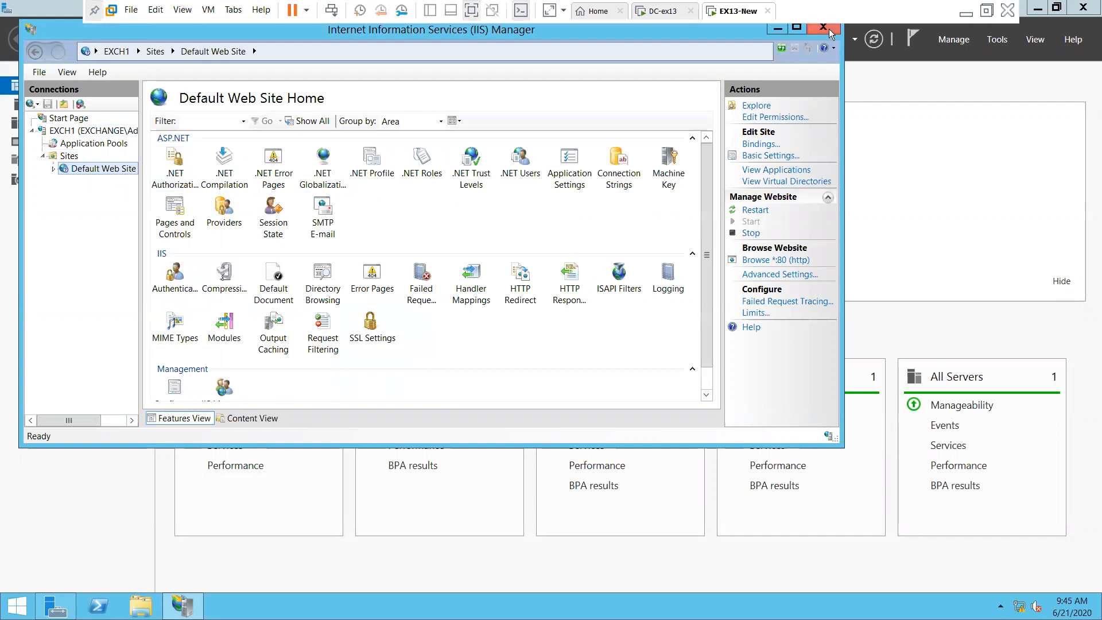
{"action": "left_click", "coordinate": [823, 27]}
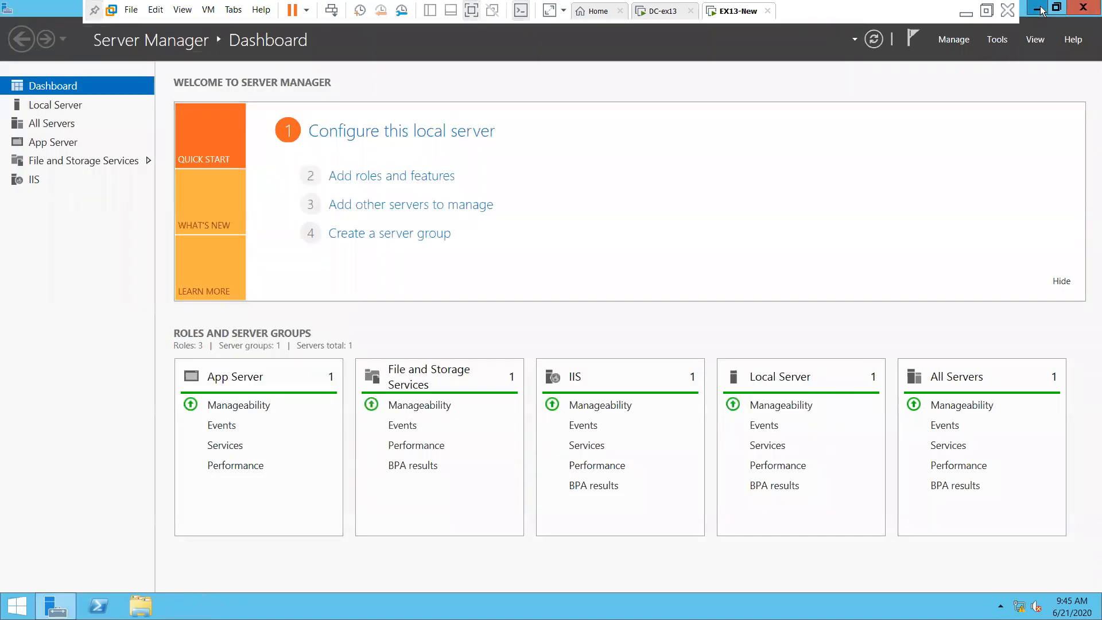
{"action": "left_click", "coordinate": [1038, 8]}
Launch Internet Explorer from the Start screen and postpone its first-run setup
{"action": "key", "text": "super"}
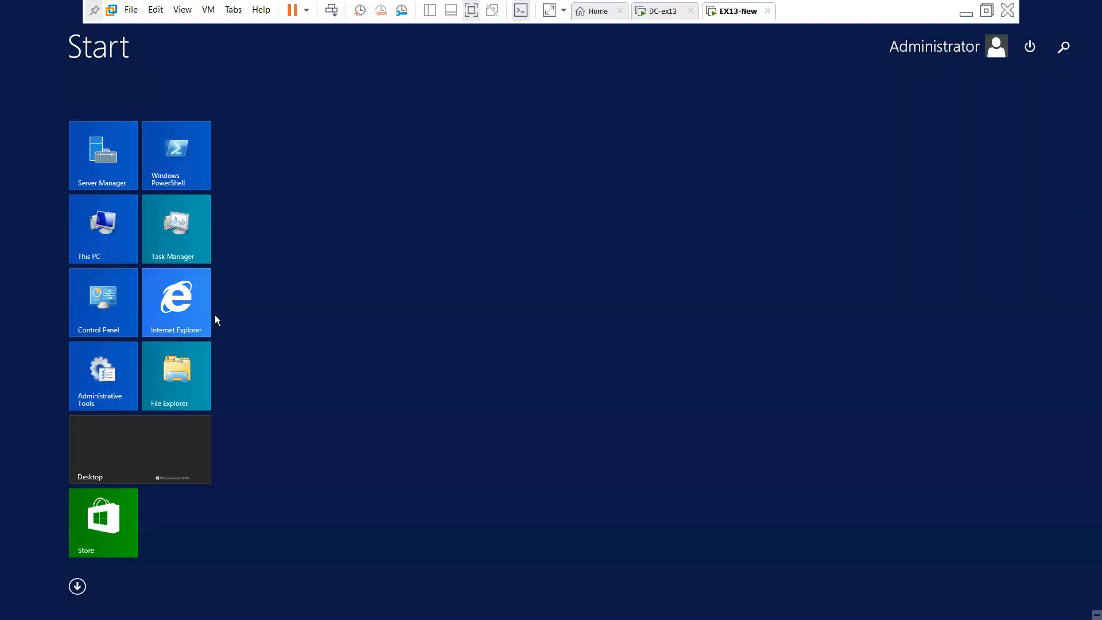
{"action": "left_click", "coordinate": [192, 311]}
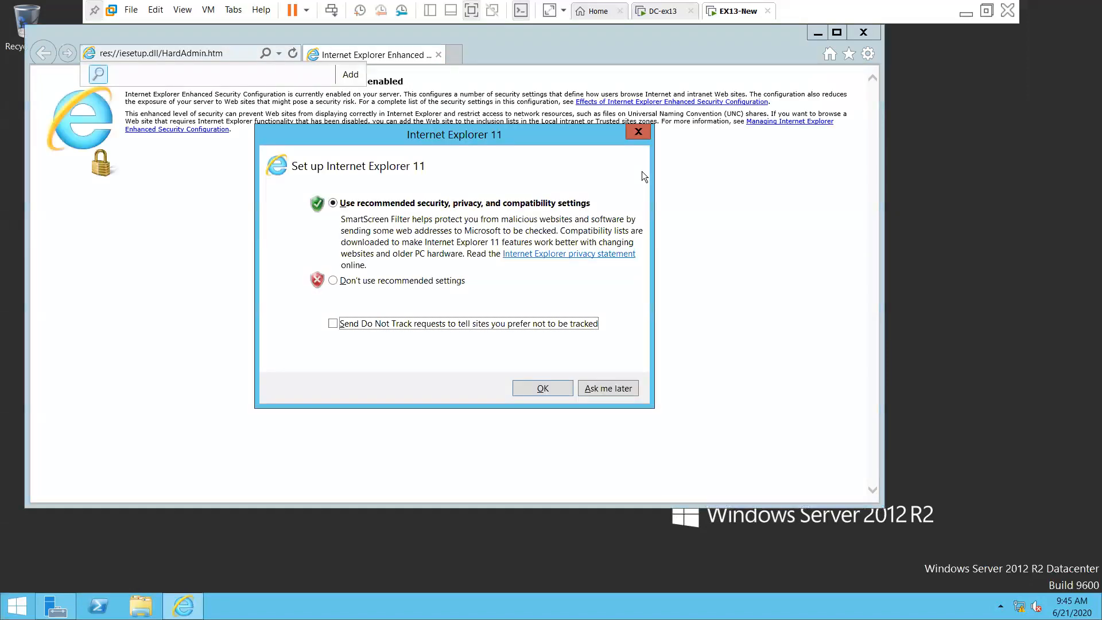
{"action": "left_click", "coordinate": [608, 388]}
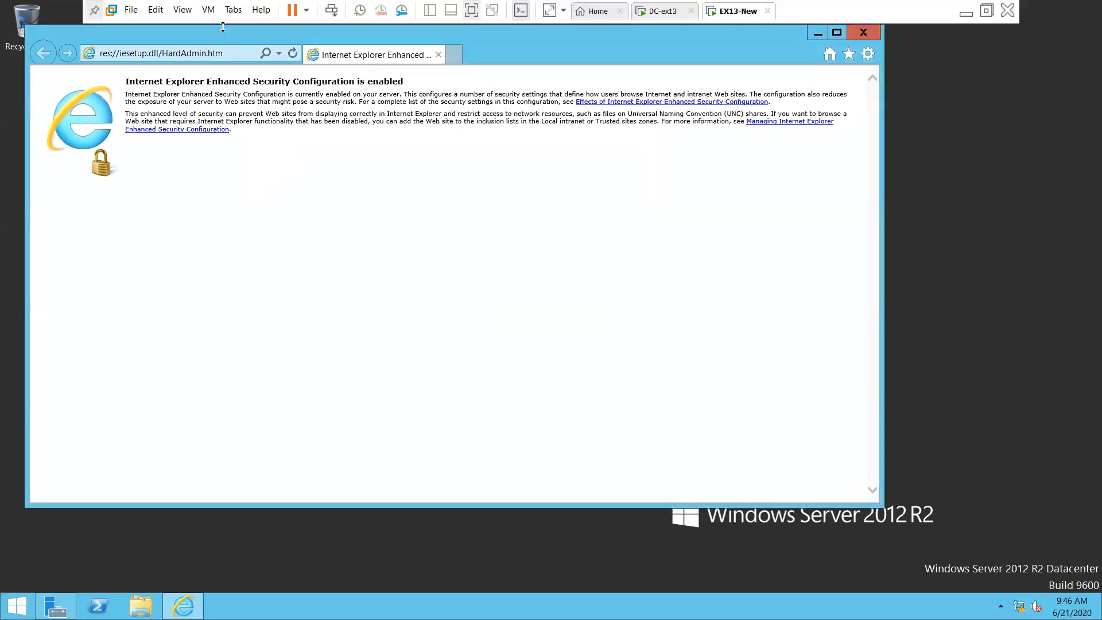
{"action": "left_click", "coordinate": [234, 54]}
{"action": "key", "text": "BackSpace"}
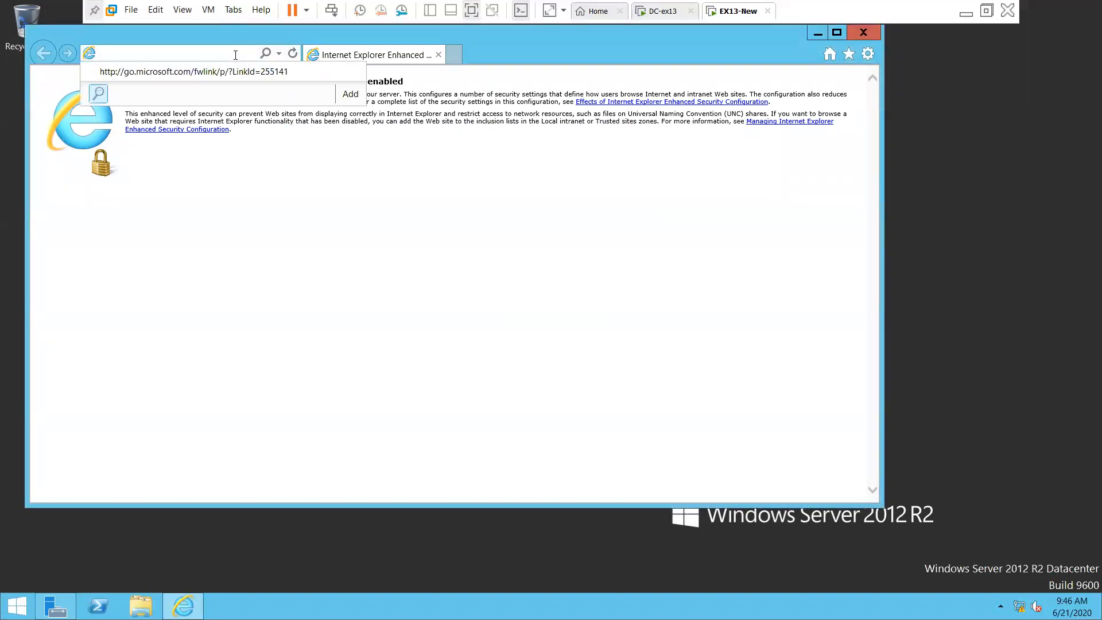
{"action": "type", "text": "https://local"}
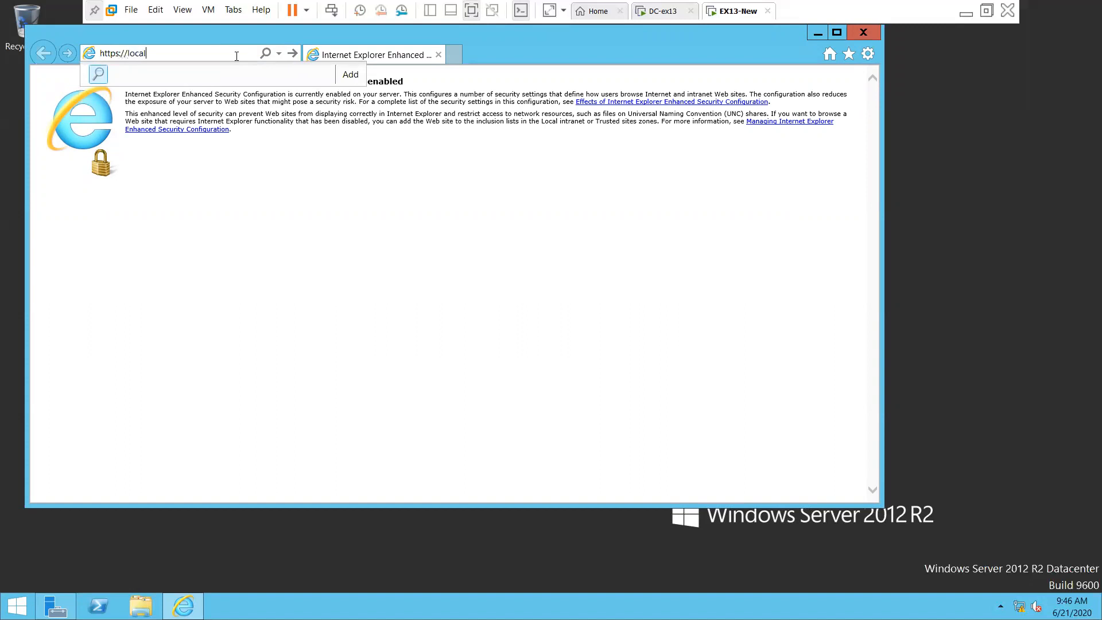
{"action": "type", "text": "host"}
{"action": "key", "text": "Left"}
{"action": "key", "text": "Left"}
{"action": "key", "text": "Left"}
{"action": "key", "text": "Left"}
{"action": "key", "text": "Left"}
{"action": "key", "text": "Left"}
{"action": "key", "text": "Left"}
{"action": "key", "text": "BackSpace"}
{"action": "key", "text": "Return"}
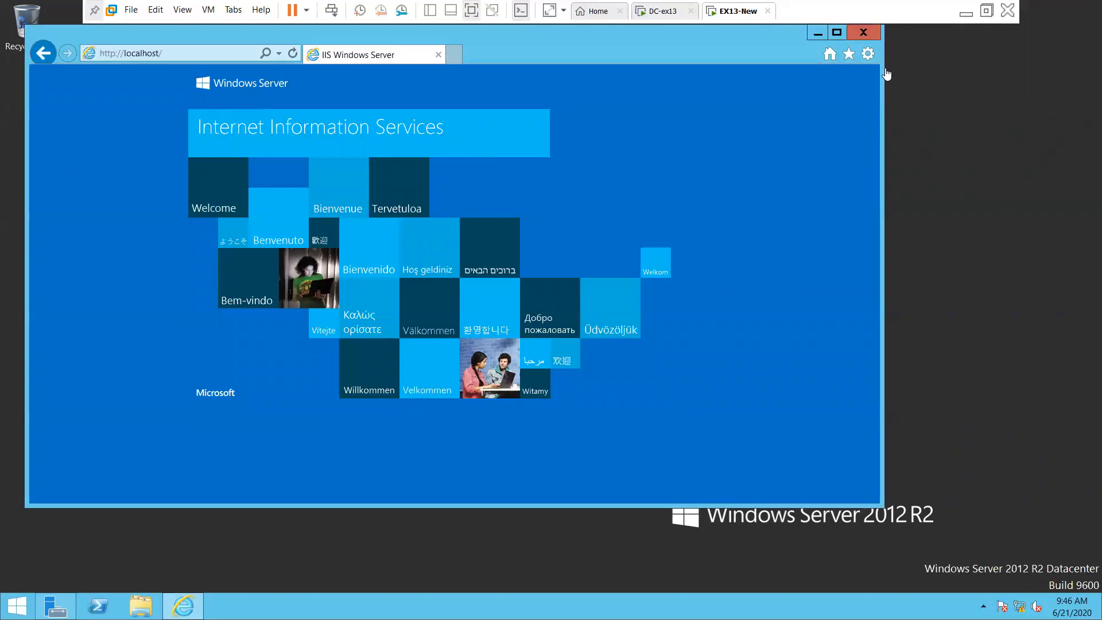
{"action": "left_click", "coordinate": [864, 33]}
{"action": "right_click", "coordinate": [445, 266]}
{"action": "left_click", "coordinate": [469, 304]}
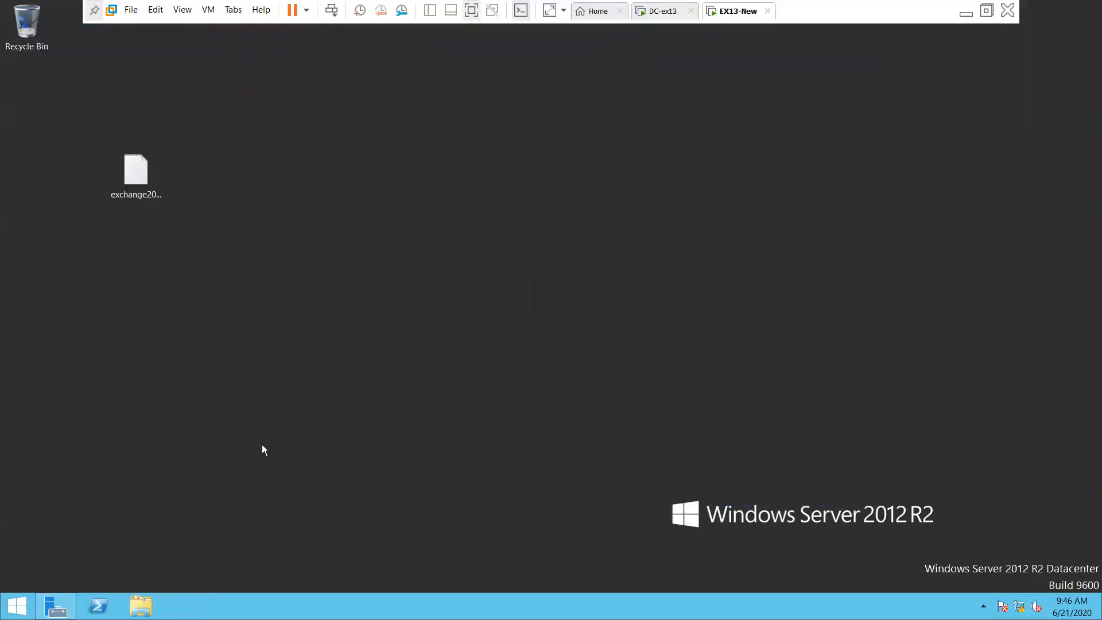
{"action": "left_click", "coordinate": [677, 13]}
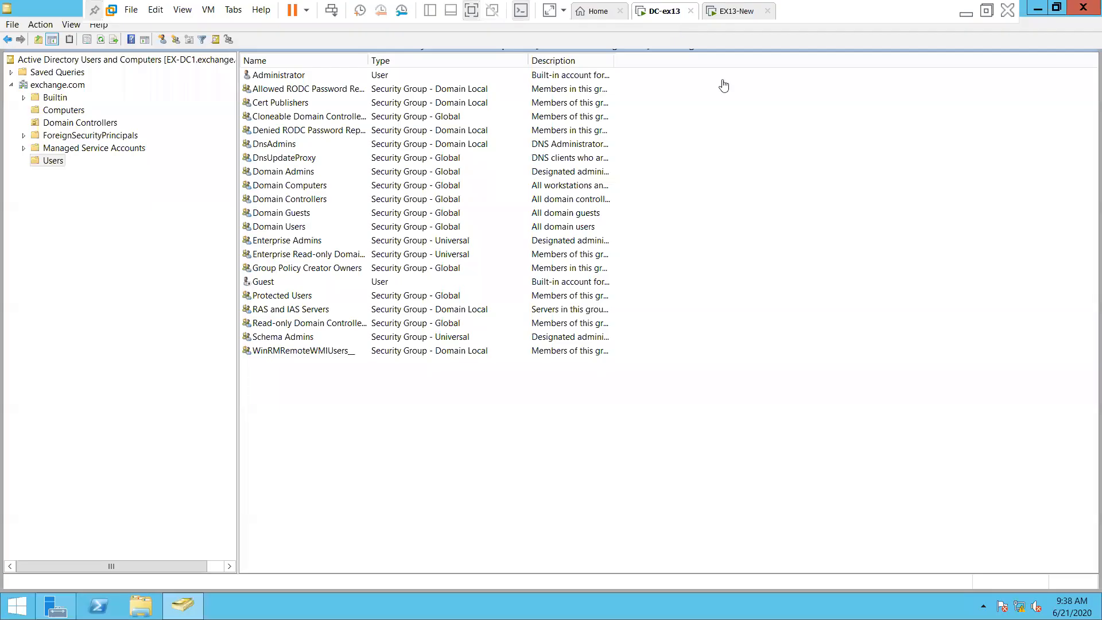
{"action": "right_click", "coordinate": [664, 19]}
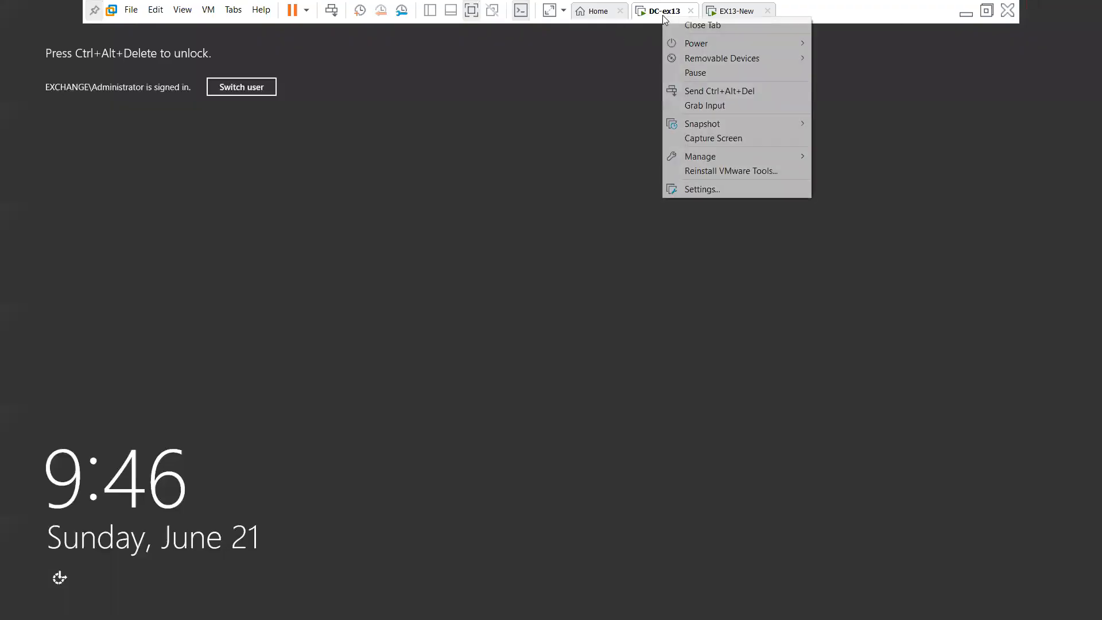
{"action": "left_click", "coordinate": [738, 11]}
{"action": "left_click", "coordinate": [738, 11]}
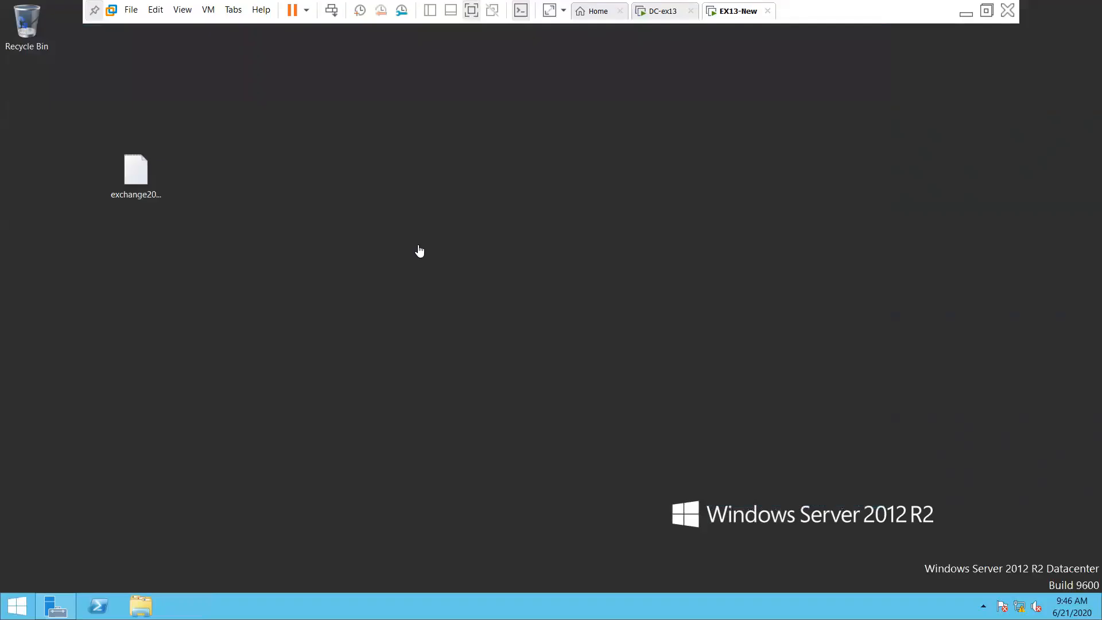
{"action": "right_click", "coordinate": [353, 311]}
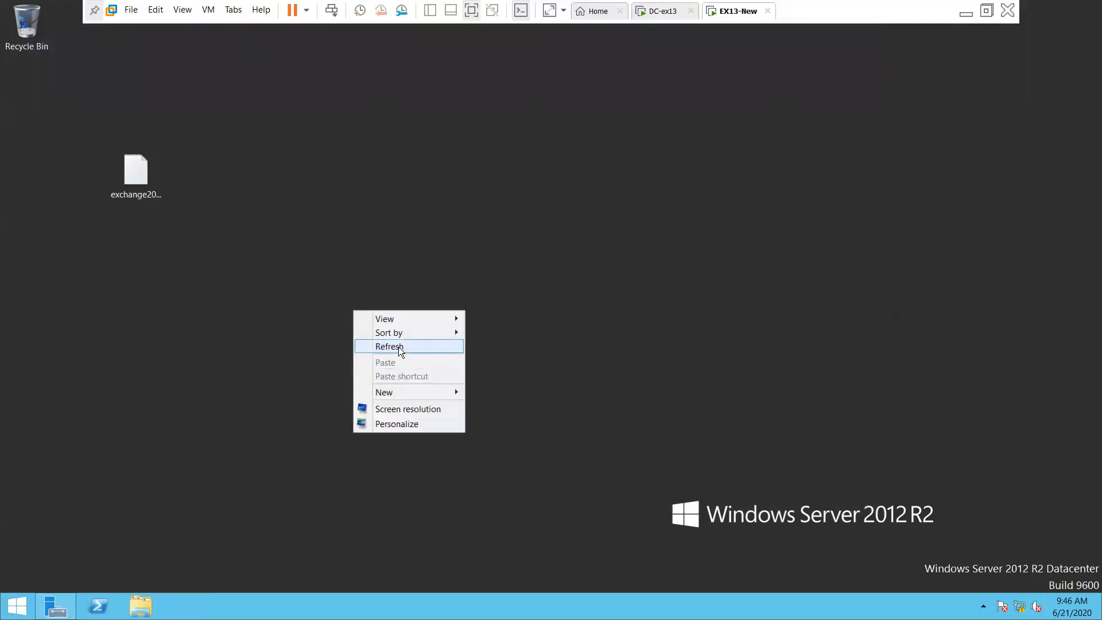
{"action": "left_click", "coordinate": [396, 347]}
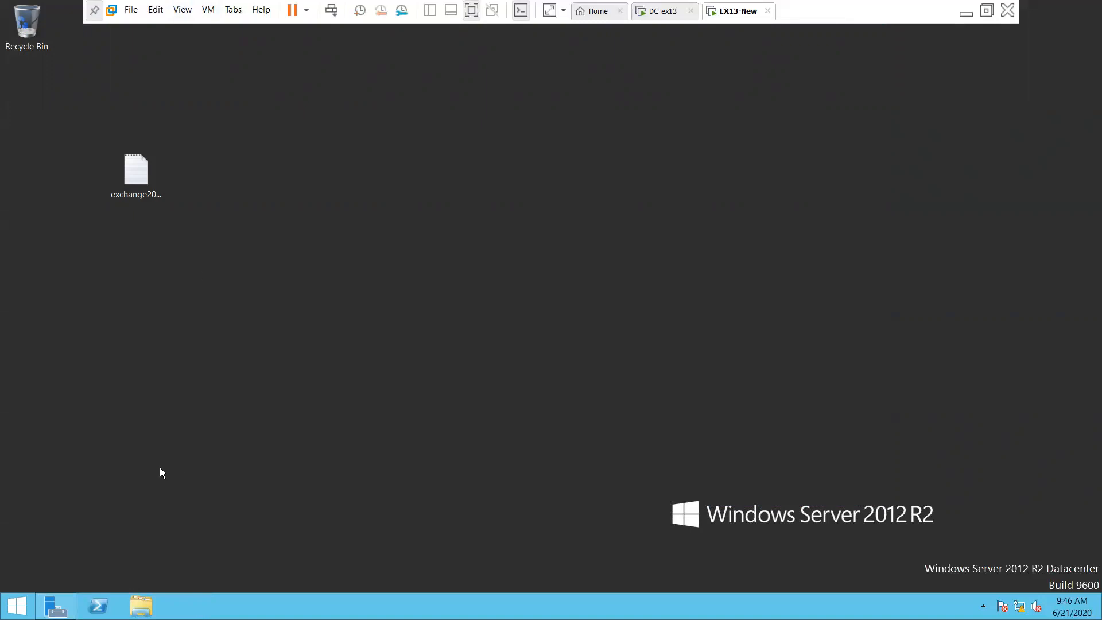
{"action": "left_click", "coordinate": [56, 606]}
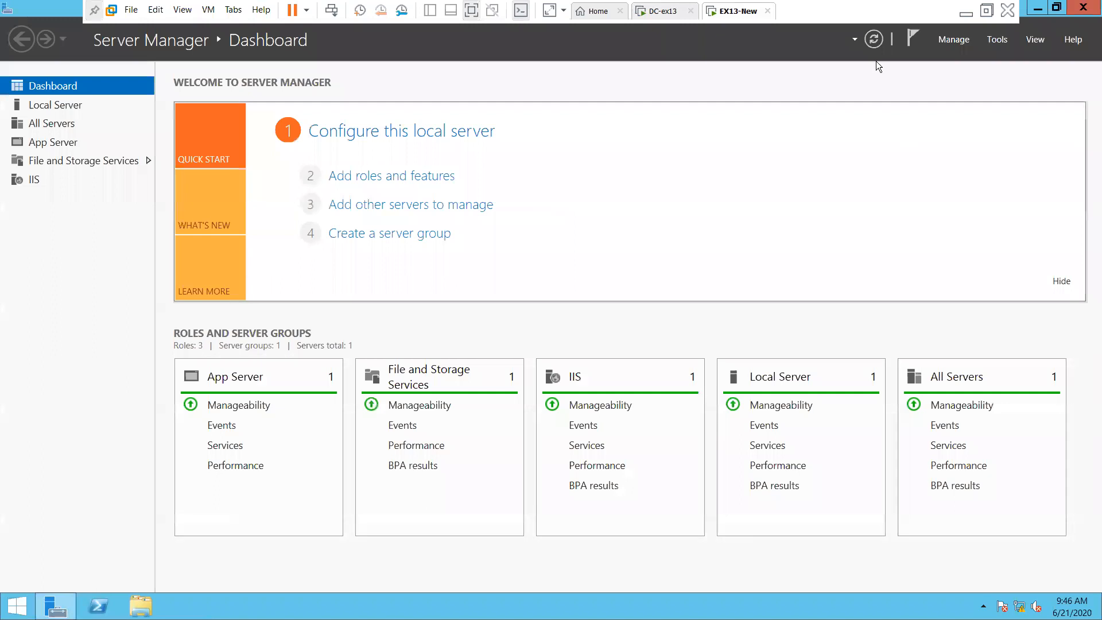
Open IIS Manager and expand EXCH1 > Sites to the Default Web Site home
{"action": "left_click", "coordinate": [997, 40]}
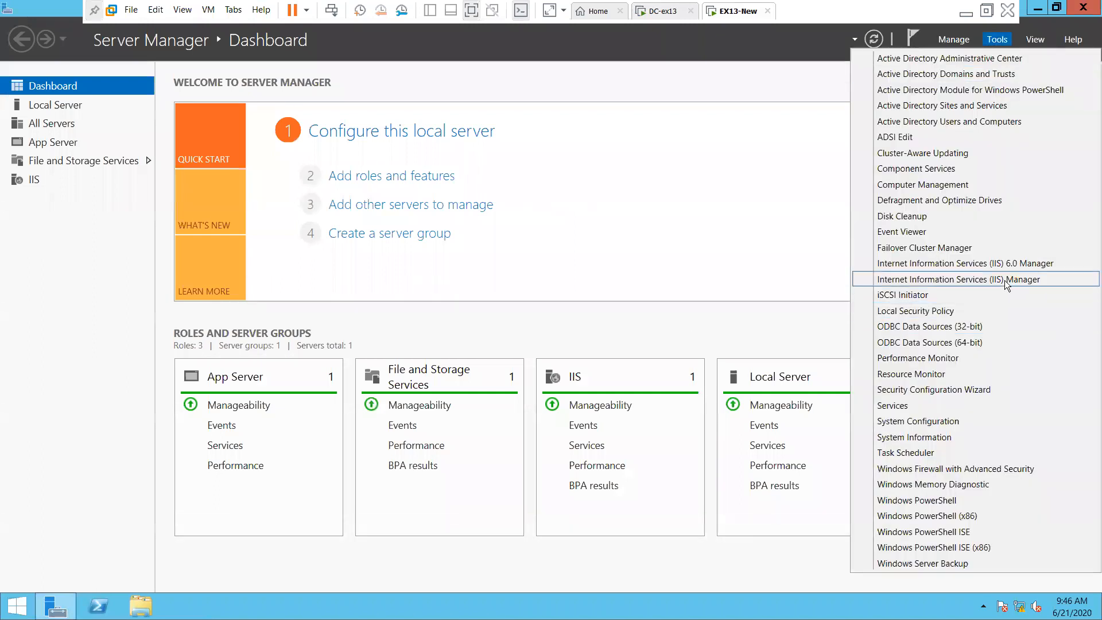
{"action": "left_click", "coordinate": [1005, 280]}
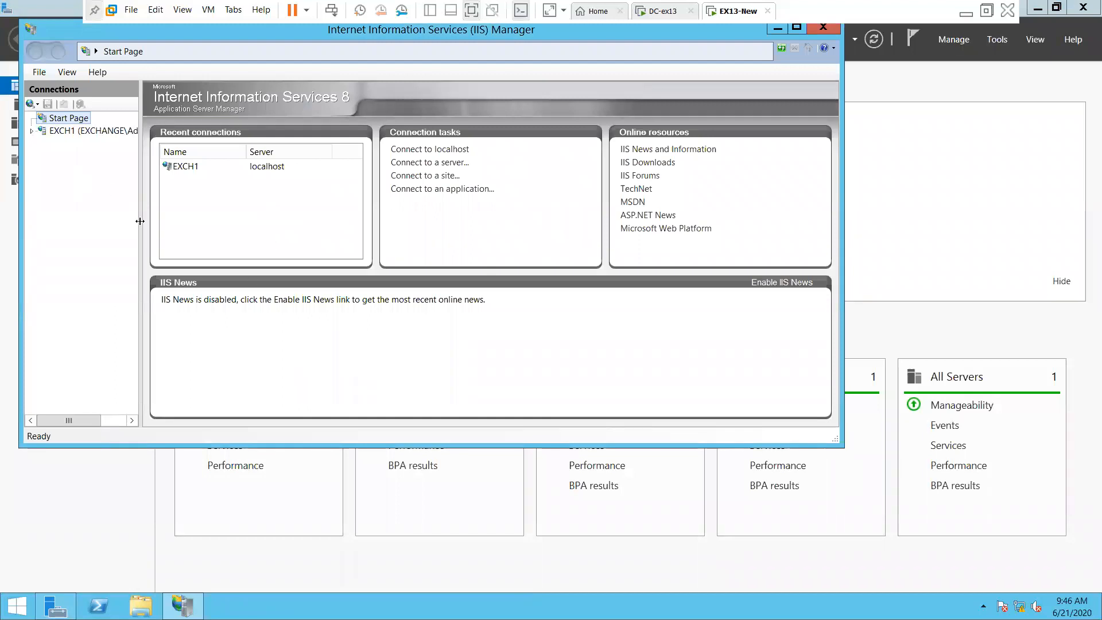
{"action": "left_click_drag", "start_coordinate": [140, 221], "coordinate": [301, 221]}
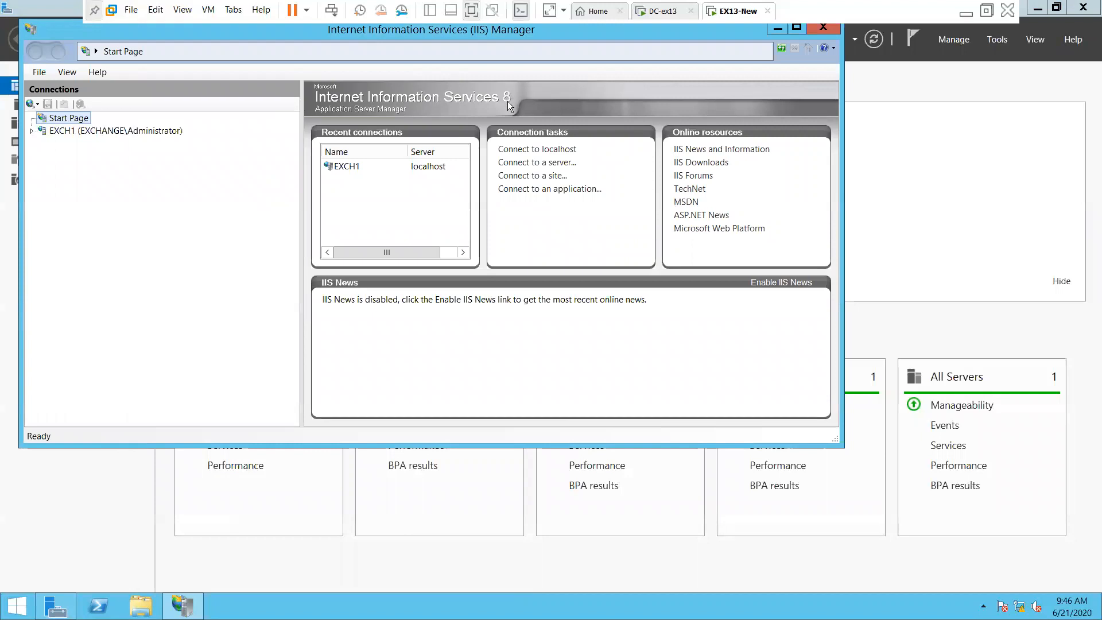
{"action": "left_click", "coordinate": [32, 132]}
{"action": "left_click", "coordinate": [100, 137]}
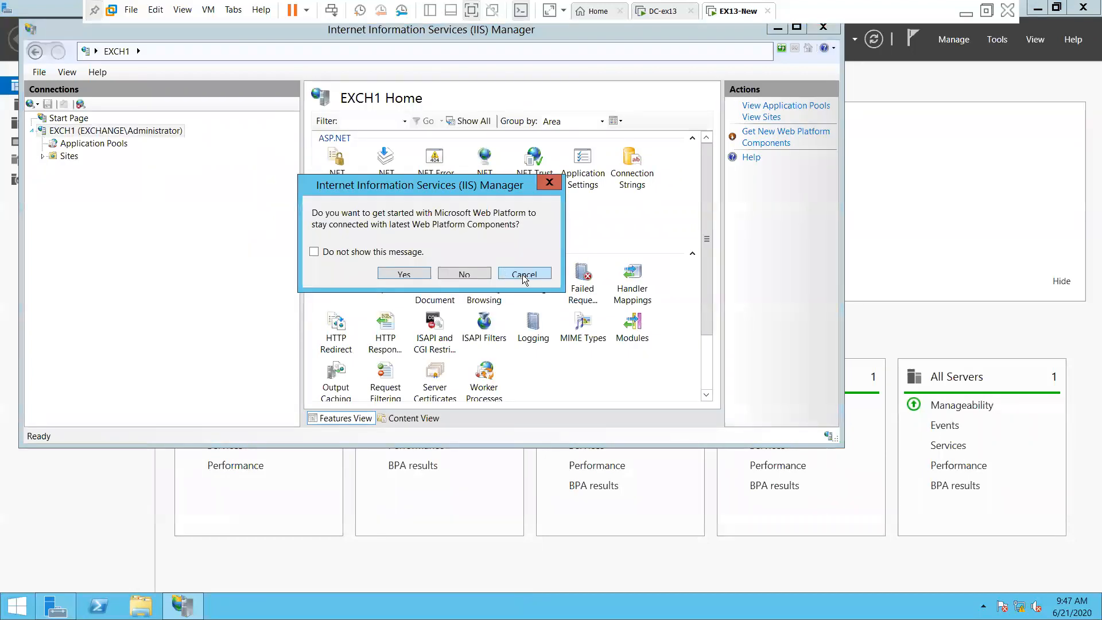
{"action": "left_click", "coordinate": [507, 275]}
{"action": "left_click", "coordinate": [64, 156]}
{"action": "left_click", "coordinate": [43, 156]}
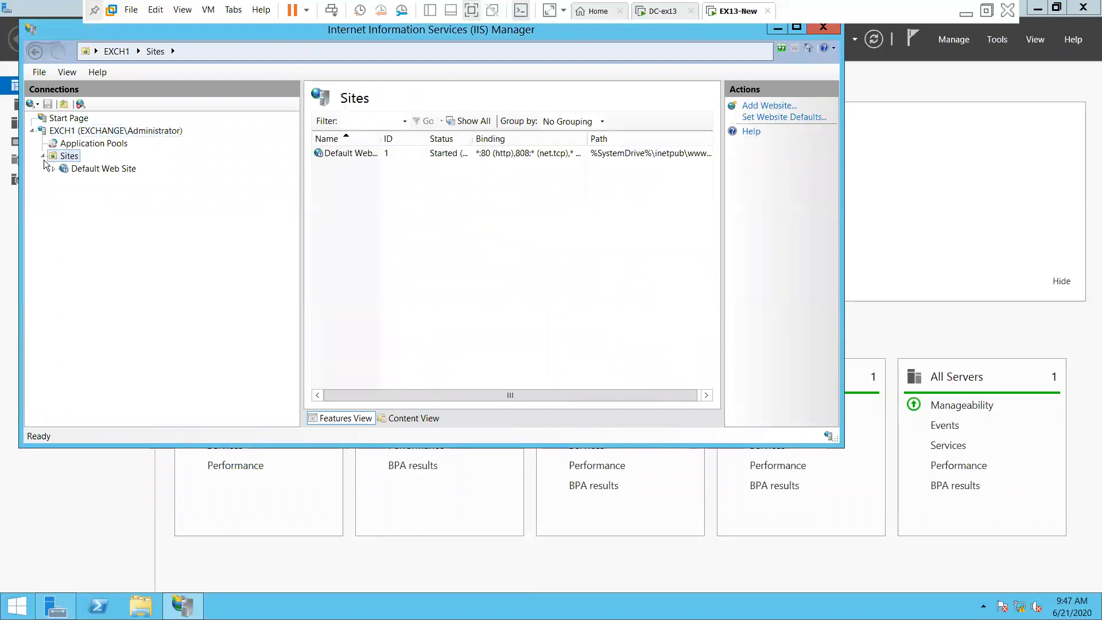
{"action": "left_click", "coordinate": [108, 169]}
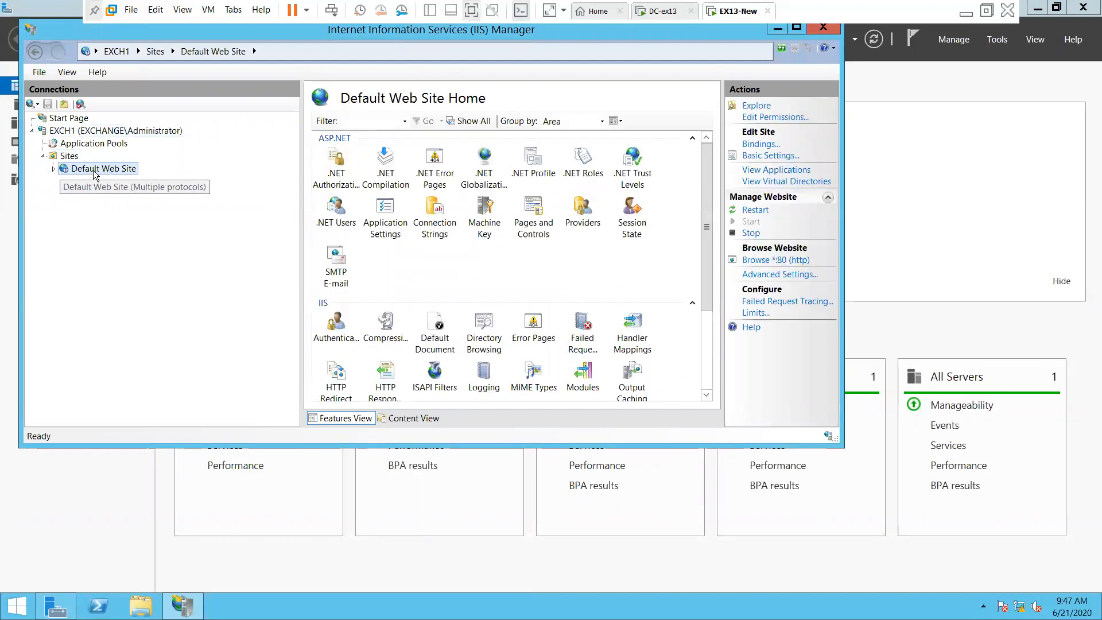
Browse the Default Web Site, expand it to aspnet_client, Rpc and RpcWithCert, then close IIS Manager
{"action": "right_click", "coordinate": [101, 172]}
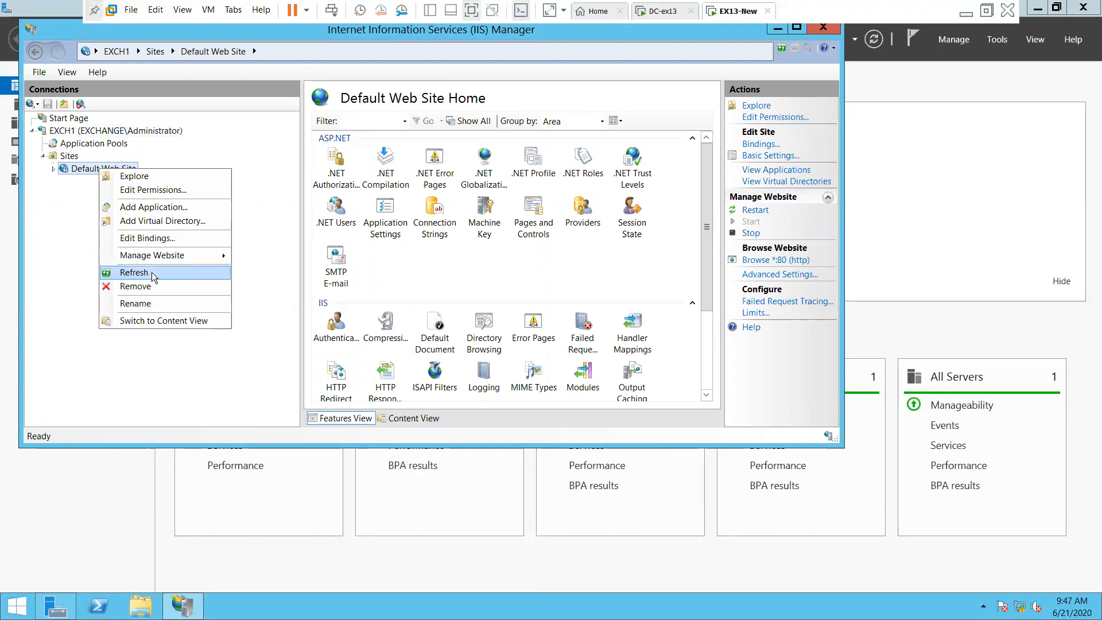
{"action": "mouse_move", "coordinate": [169, 260]}
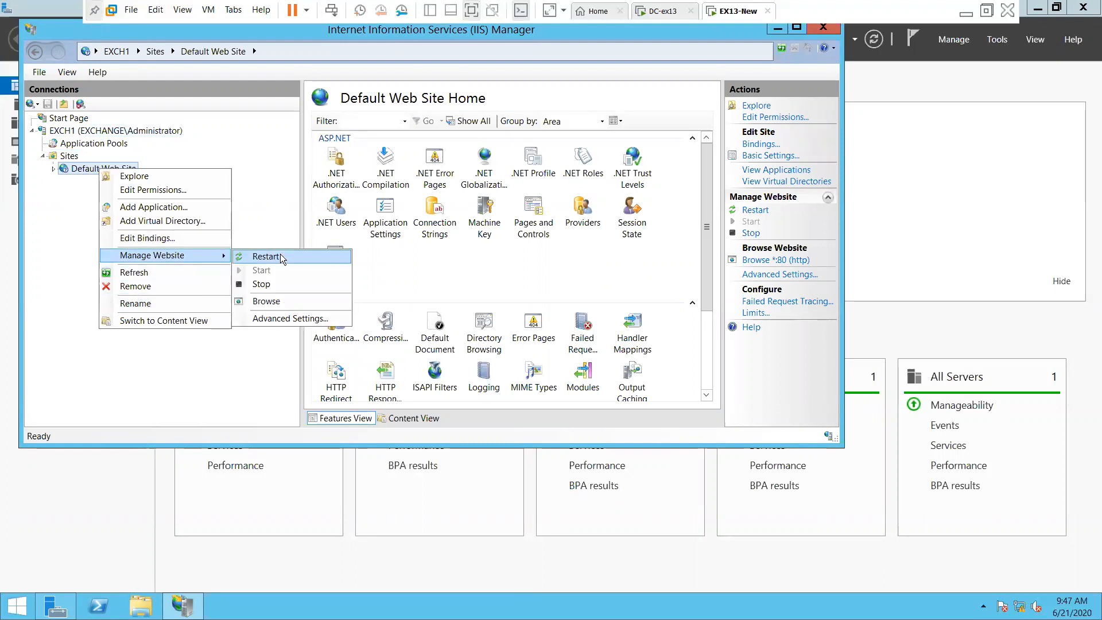
{"action": "left_click", "coordinate": [269, 303]}
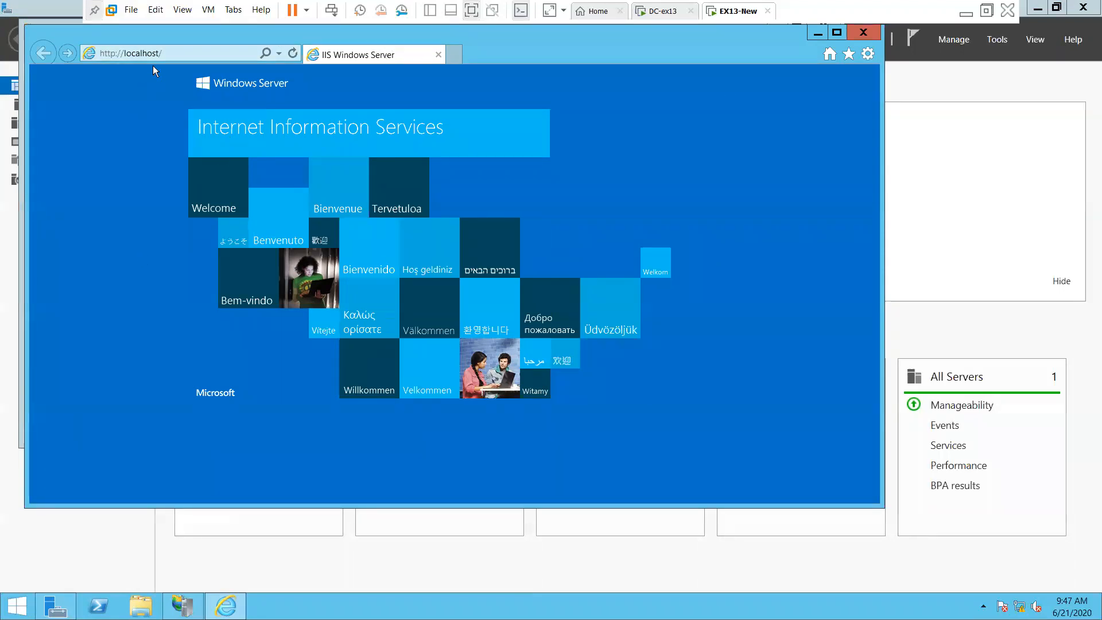
{"action": "left_click", "coordinate": [876, 32]}
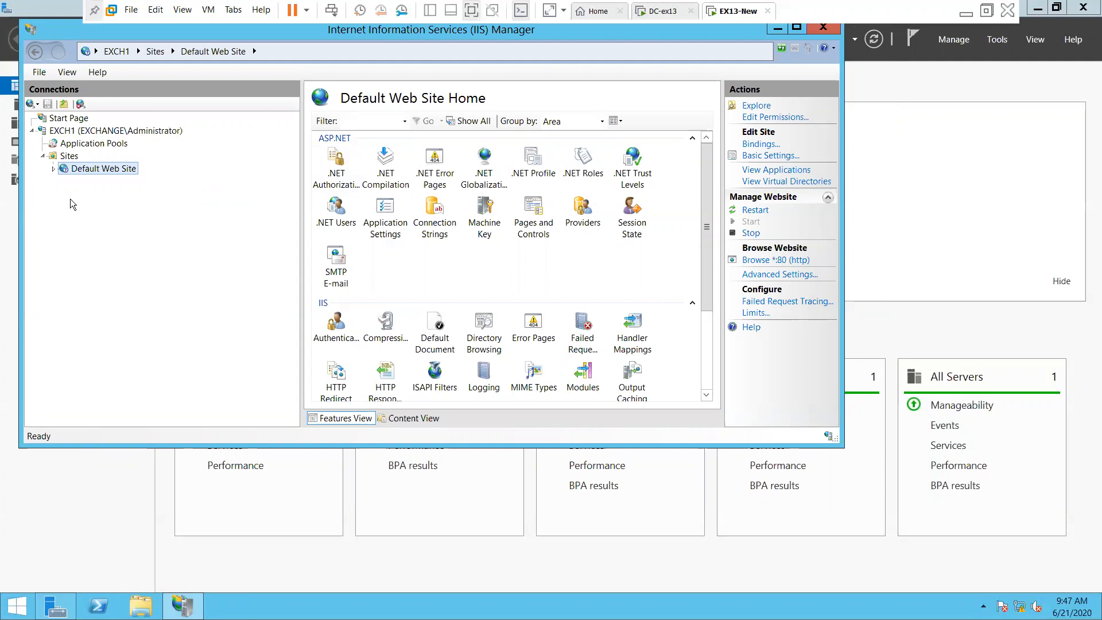
{"action": "left_click", "coordinate": [53, 168]}
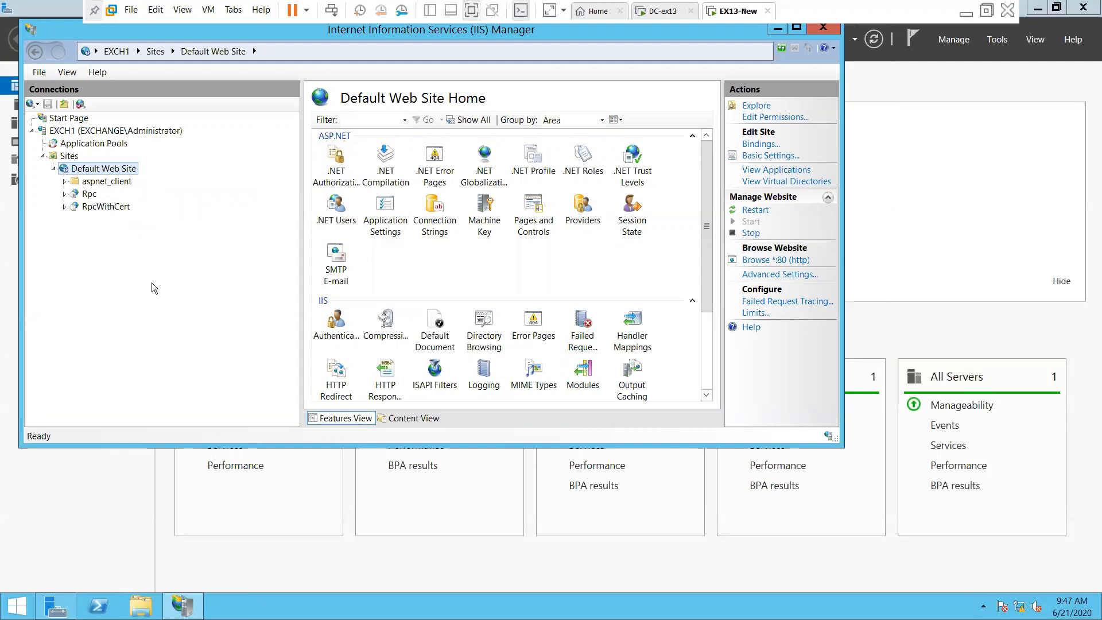
{"action": "left_click", "coordinate": [823, 30]}
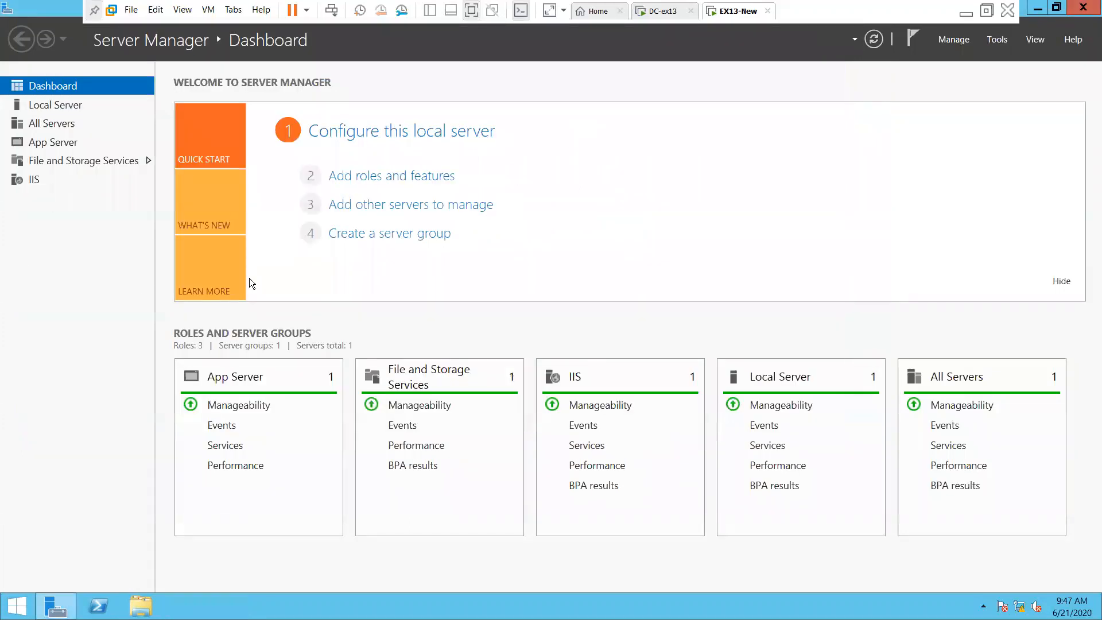
Minimize Server Manager, refresh the desktop and open the exchange2013_sp1-installation notes
{"action": "left_click", "coordinate": [1038, 8]}
{"action": "right_click", "coordinate": [338, 308]}
{"action": "left_click", "coordinate": [379, 346]}
{"action": "double_click", "coordinate": [151, 193]}
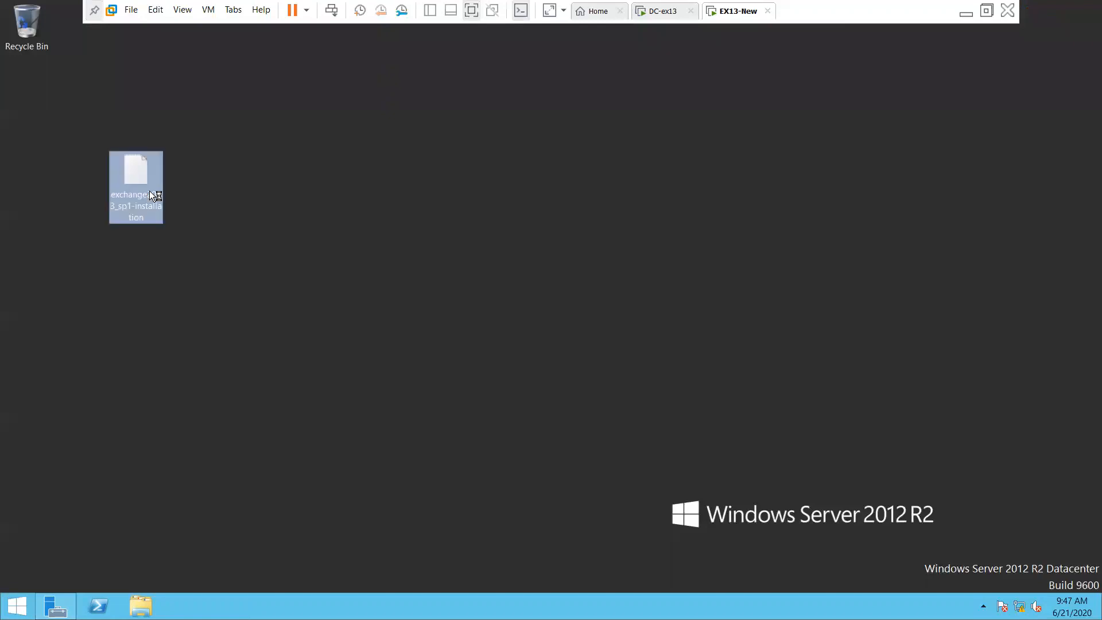
Scroll to Step 4 and highlight Preparing Active Directory, the PowerShell step and the /PrepareAD switch
{"action": "scroll", "coordinate": [345, 391], "scroll_direction": "down", "scroll_amount": 9}
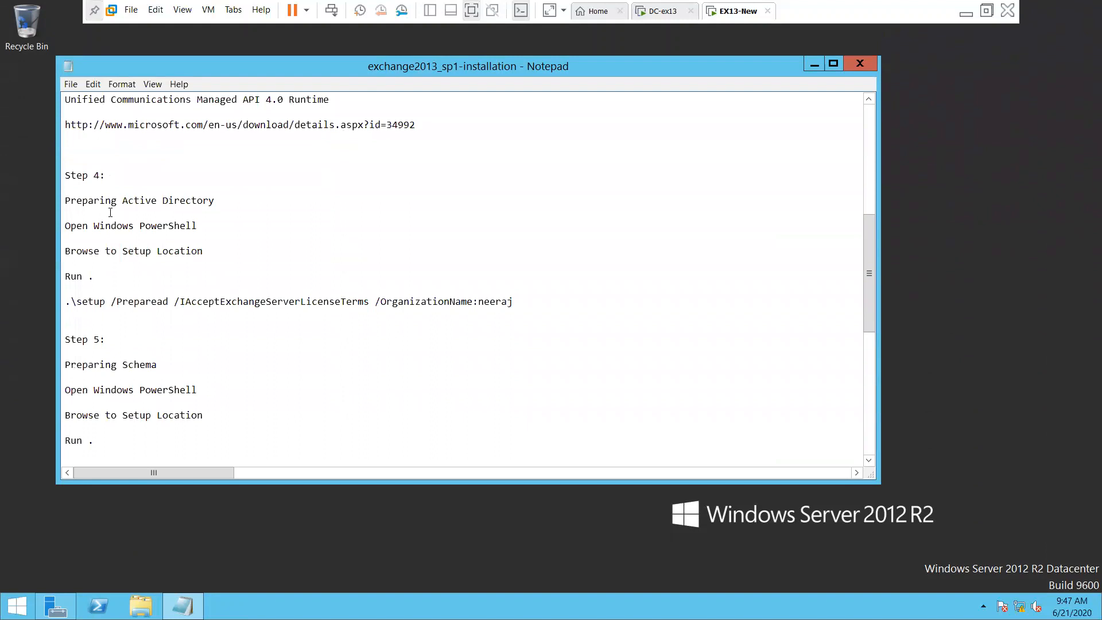
{"action": "left_click_drag", "start_coordinate": [113, 201], "coordinate": [266, 217]}
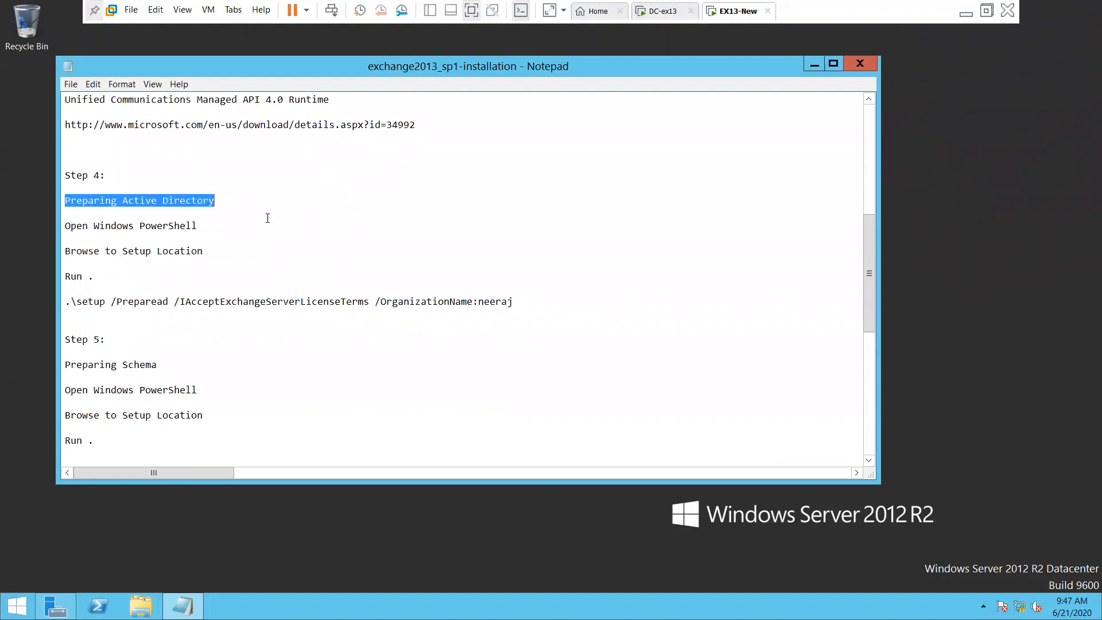
{"action": "left_click", "coordinate": [91, 220]}
{"action": "left_click_drag", "start_coordinate": [77, 223], "coordinate": [185, 227]}
{"action": "left_click", "coordinate": [209, 263]}
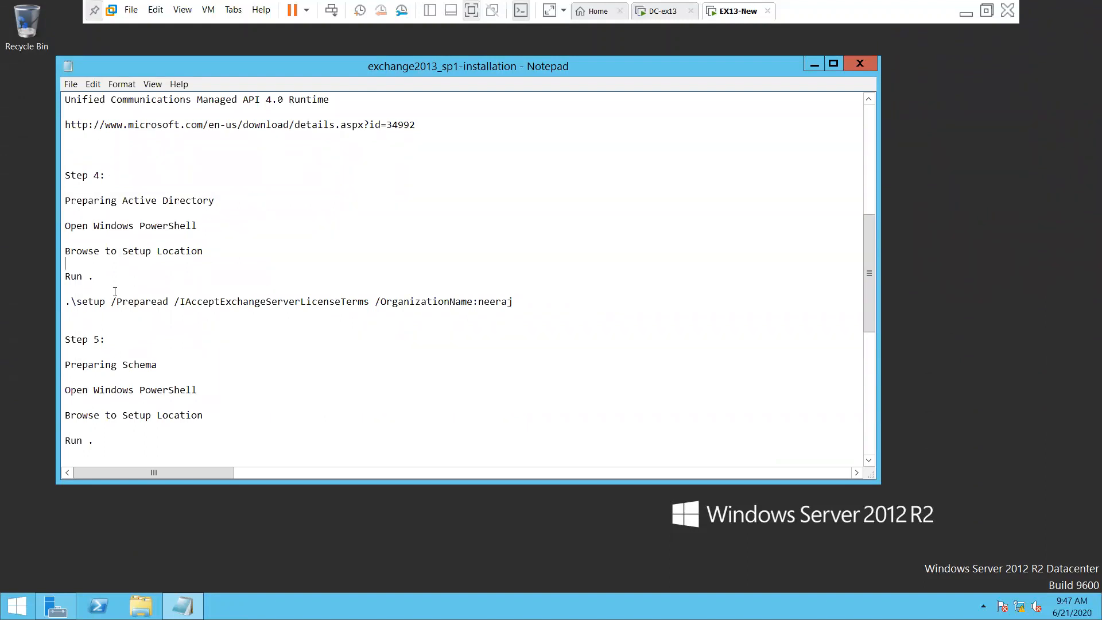
{"action": "left_click_drag", "start_coordinate": [170, 299], "coordinate": [105, 300]}
{"action": "left_click", "coordinate": [242, 313]}
{"action": "right_click", "coordinate": [733, 13]}
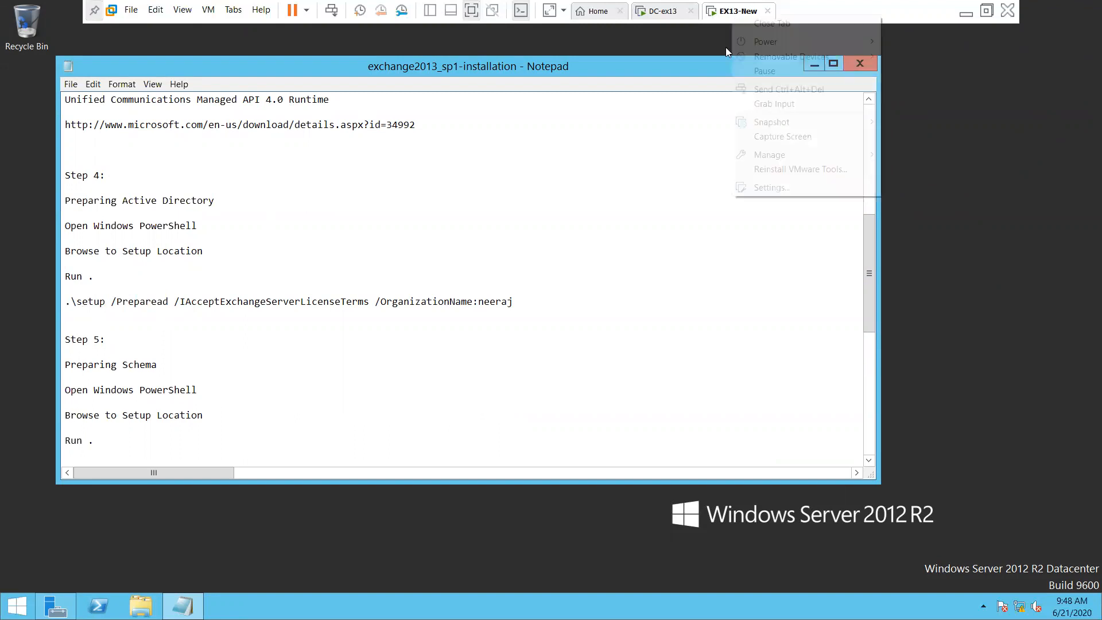
In EX13-New's settings, switch the CD/DVD (SATA) drive to use an ISO image file
{"action": "left_click", "coordinate": [791, 187]}
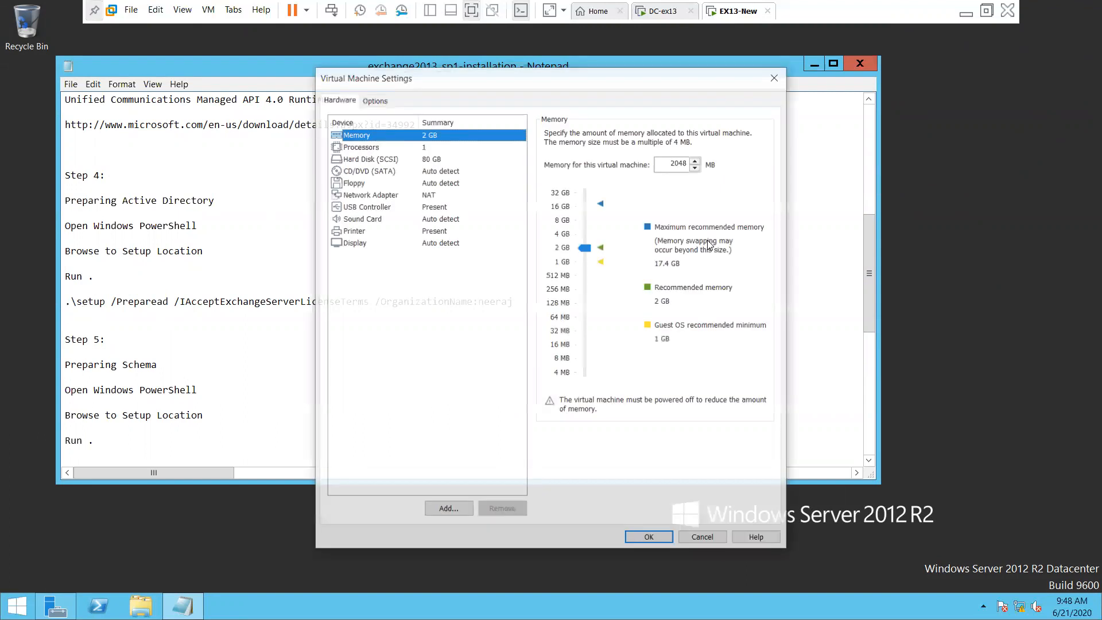
{"action": "left_click", "coordinate": [363, 172]}
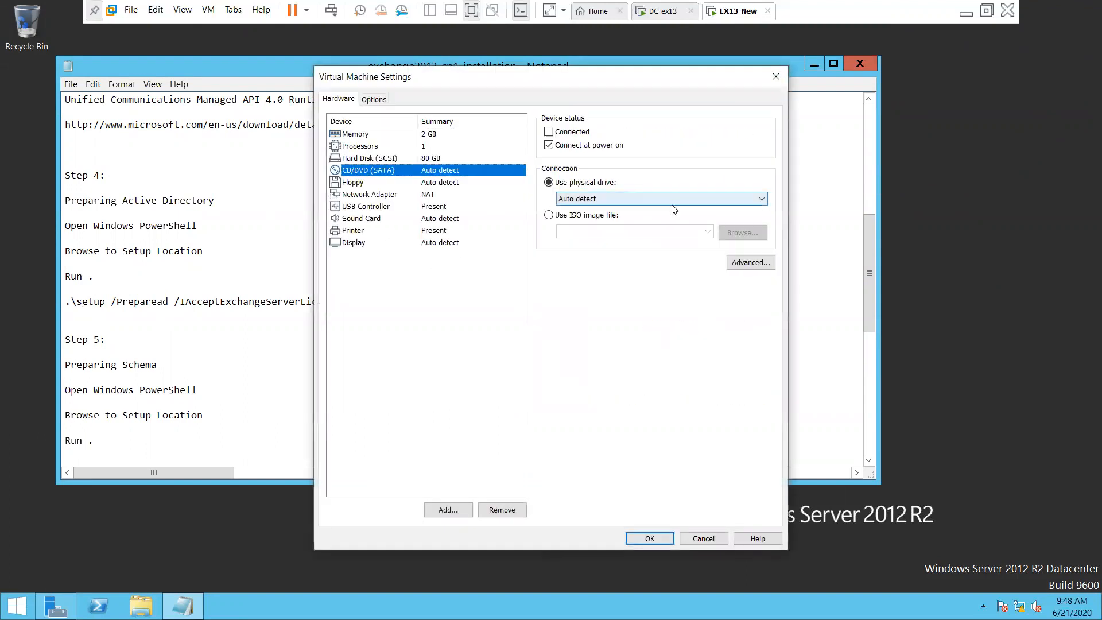
{"action": "left_click", "coordinate": [584, 218]}
{"action": "left_click", "coordinate": [742, 232]}
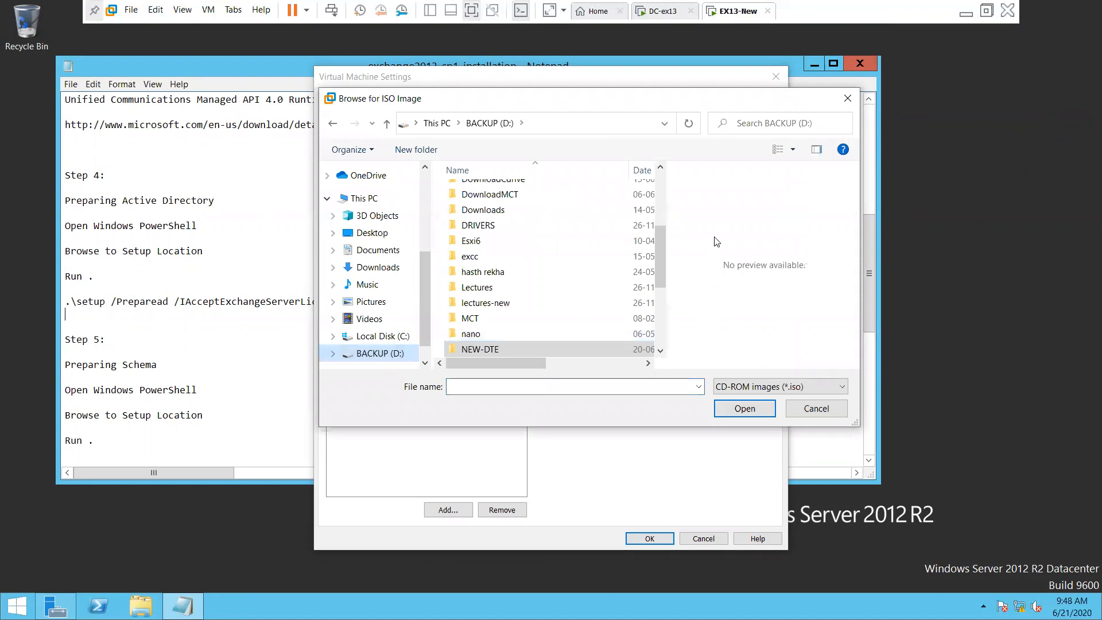
Select mu_exchange_server_2013_with_sp1_x64_dvd_4059293.iso from D:\SERVER_OS and save the settings
{"action": "left_click_drag", "start_coordinate": [660, 260], "coordinate": [660, 316]}
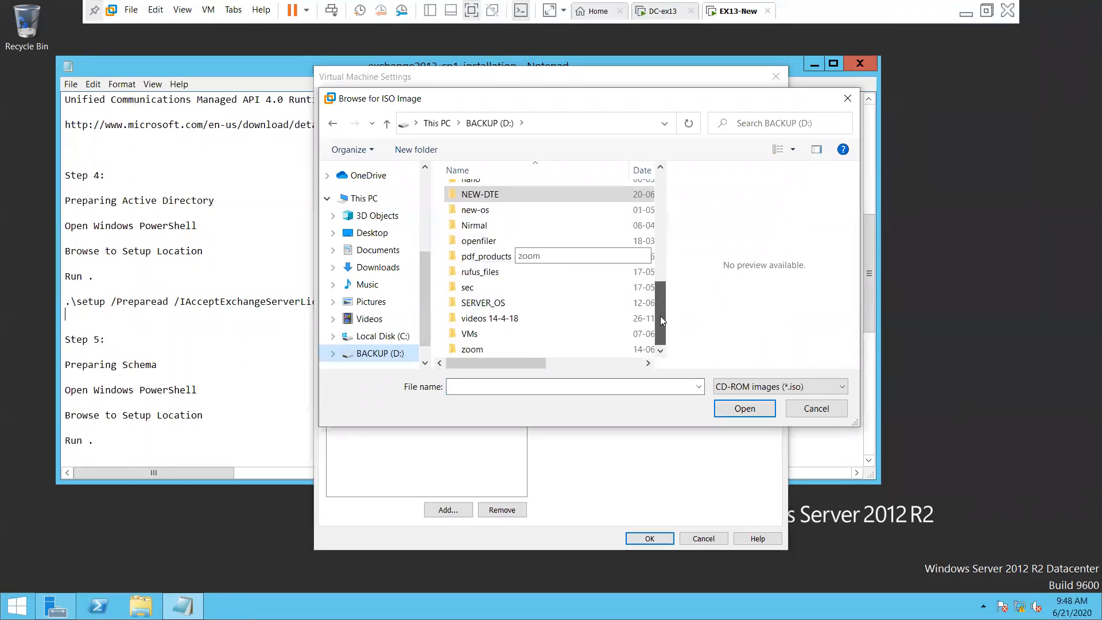
{"action": "double_click", "coordinate": [512, 301]}
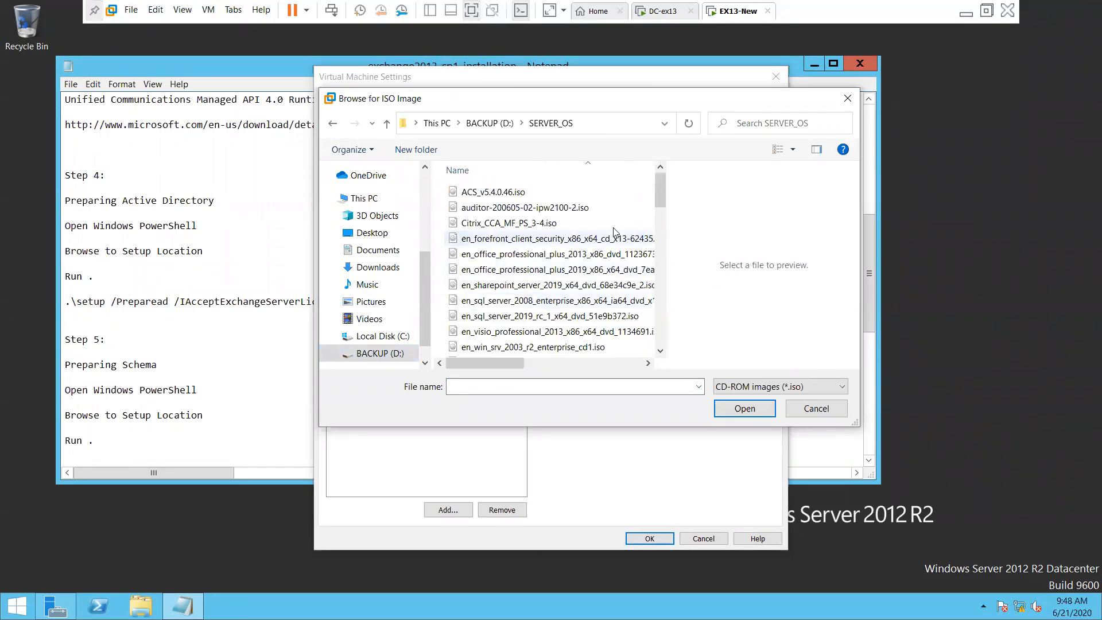
{"action": "left_click", "coordinate": [660, 351]}
{"action": "left_click", "coordinate": [660, 350]}
{"action": "left_click", "coordinate": [660, 351]}
{"action": "left_click", "coordinate": [661, 351]}
{"action": "left_click", "coordinate": [660, 351]}
{"action": "left_click", "coordinate": [660, 350]}
{"action": "left_click", "coordinate": [660, 350]}
{"action": "left_click", "coordinate": [660, 351]}
{"action": "left_click", "coordinate": [660, 351]}
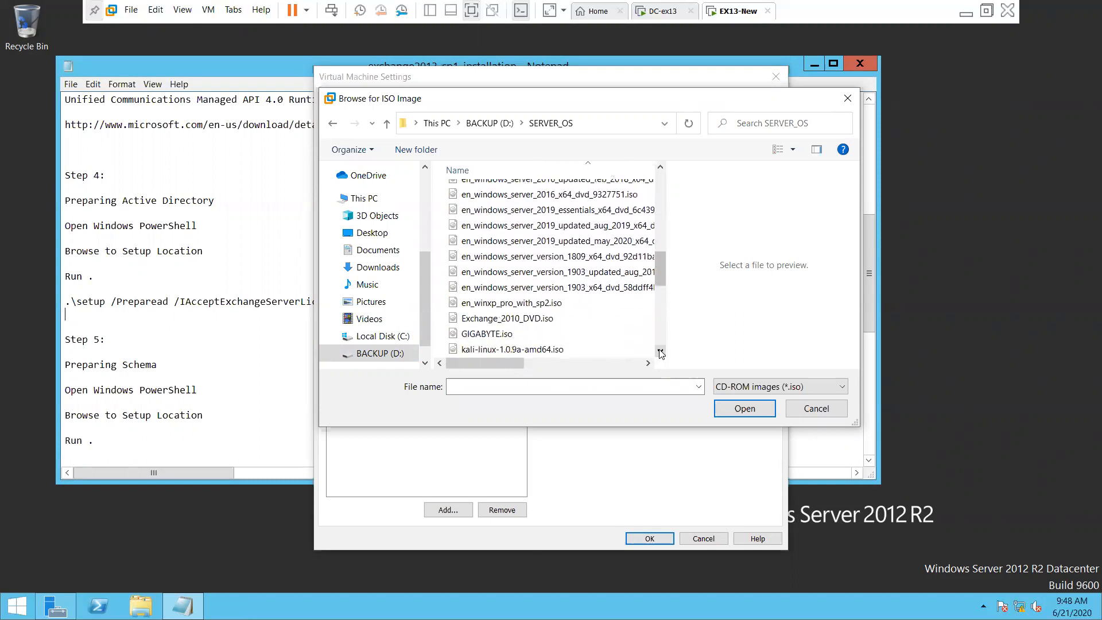
{"action": "left_click", "coordinate": [660, 351]}
{"action": "left_click", "coordinate": [660, 351]}
{"action": "left_click", "coordinate": [660, 351]}
{"action": "left_click", "coordinate": [660, 351]}
{"action": "left_click", "coordinate": [660, 350]}
{"action": "left_click", "coordinate": [660, 350]}
{"action": "left_click", "coordinate": [476, 305]}
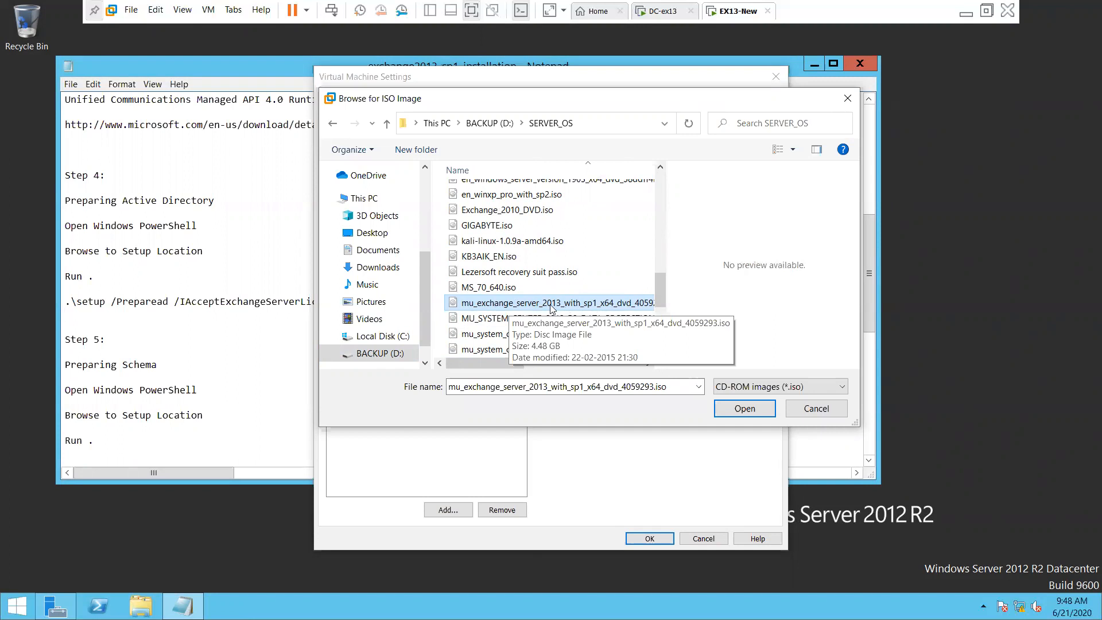
{"action": "key", "text": "Return"}
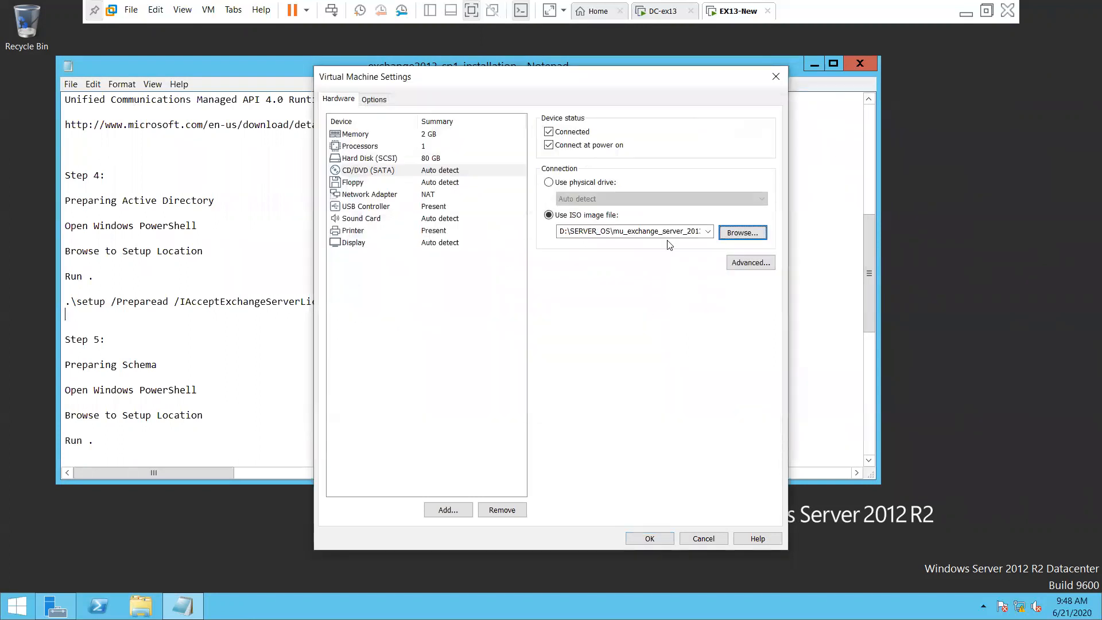
{"action": "left_click", "coordinate": [669, 540]}
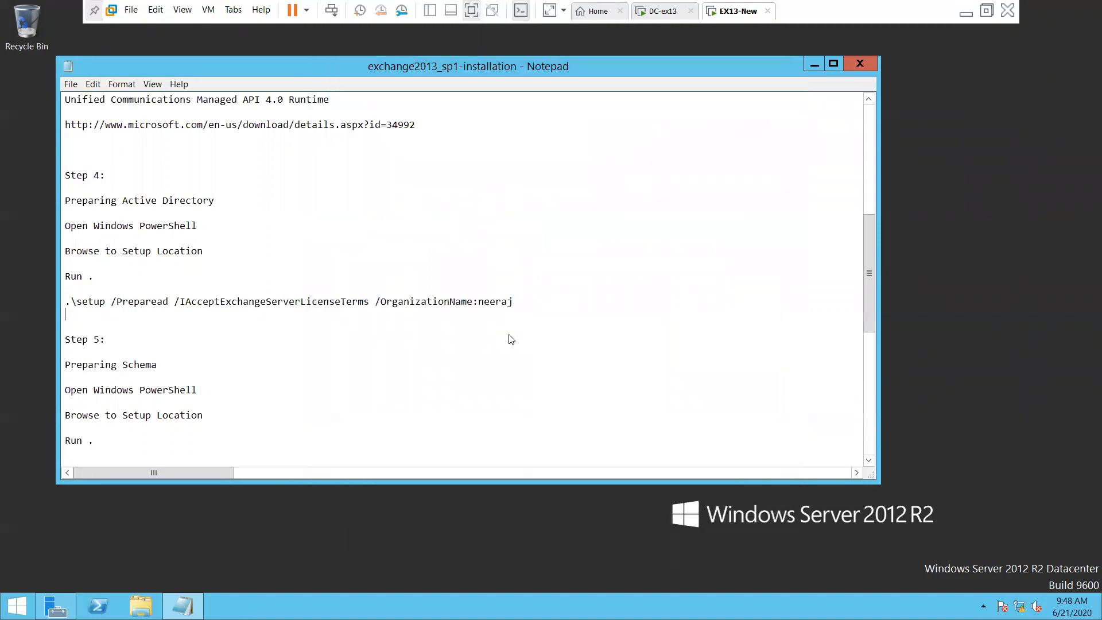
Hide Notepad and open a Windows PowerShell console from the taskbar
{"action": "left_click", "coordinate": [261, 512]}
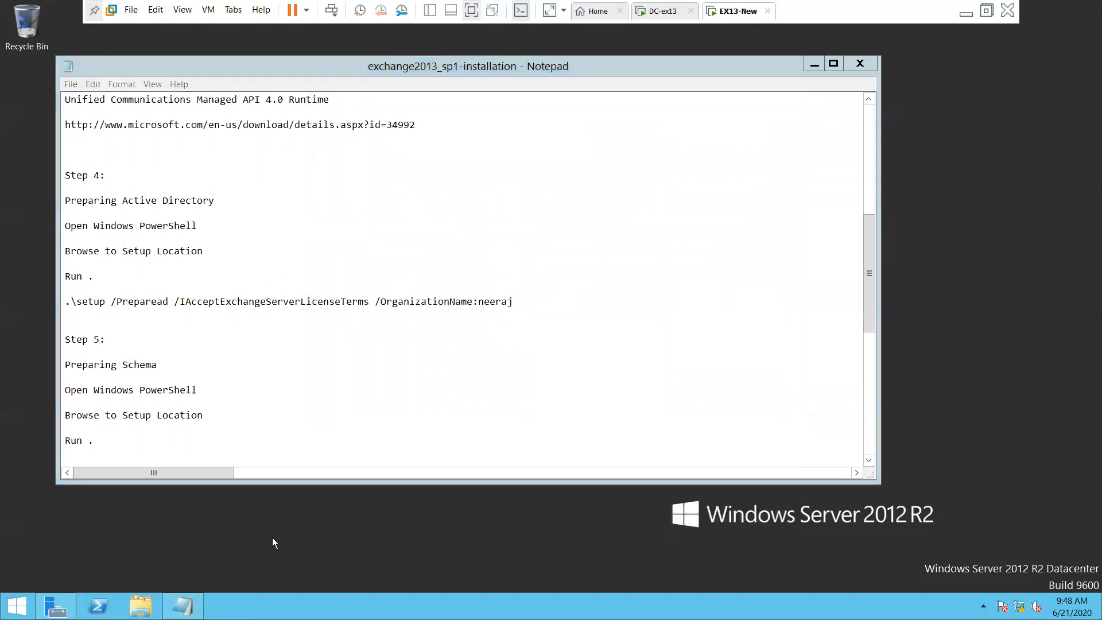
{"action": "left_click", "coordinate": [814, 66]}
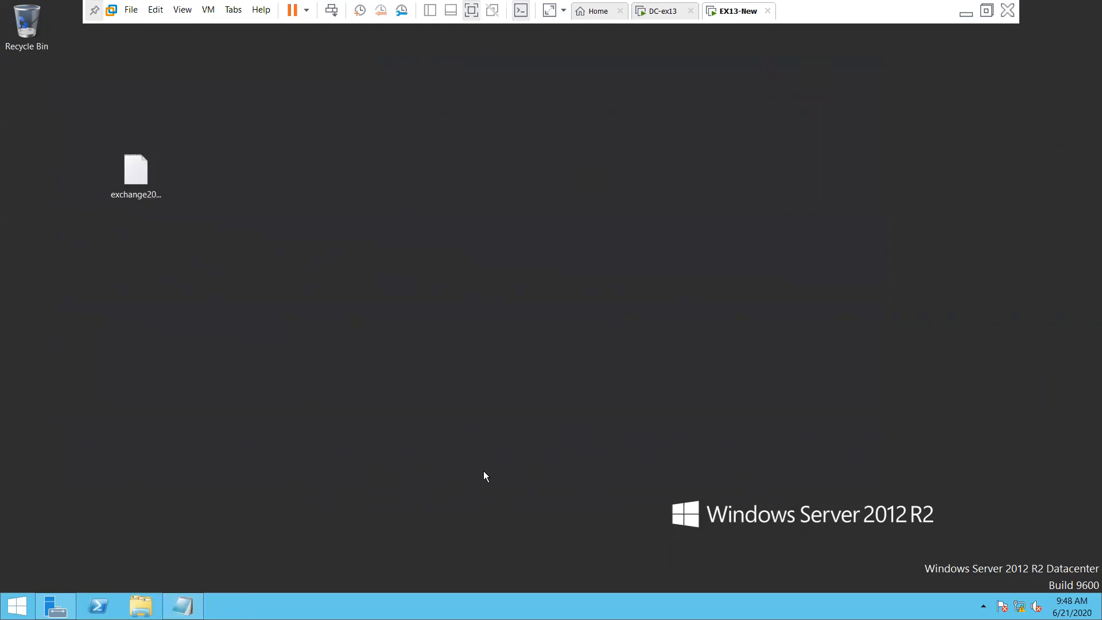
{"action": "key", "text": "super+r"}
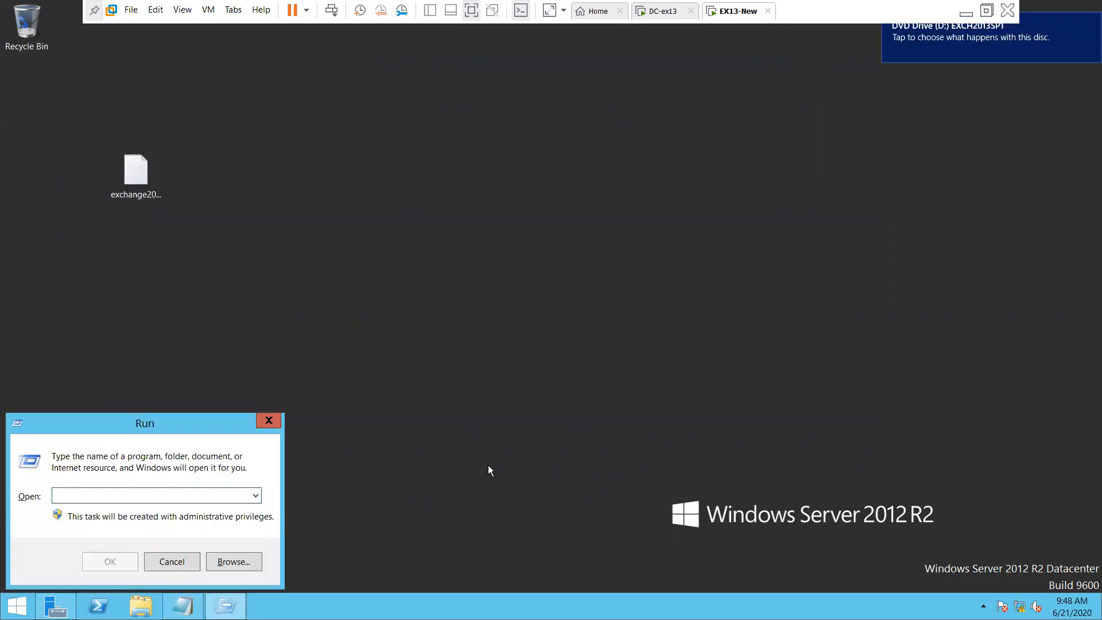
{"action": "left_click", "coordinate": [186, 564]}
{"action": "left_click", "coordinate": [97, 606]}
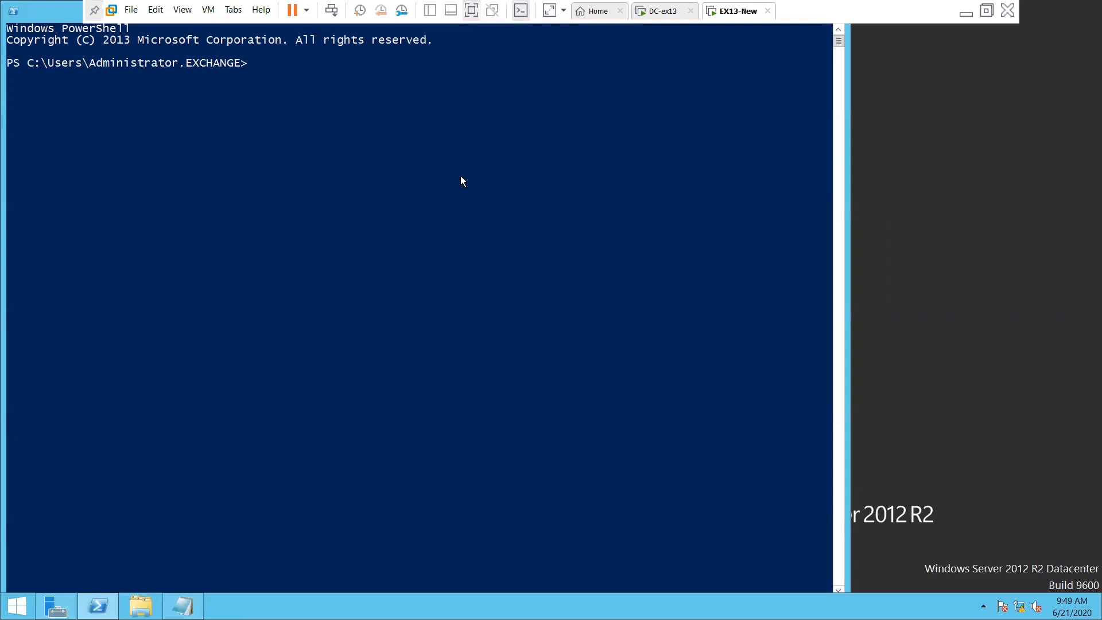
Run cd\, d: and dir to list the Exchange disc's files
{"action": "key", "text": "Return"}
{"action": "key", "text": "Return"}
{"action": "key", "text": "Return"}
{"action": "key", "text": "Return"}
{"action": "key", "text": "Return"}
{"action": "key", "text": "Return"}
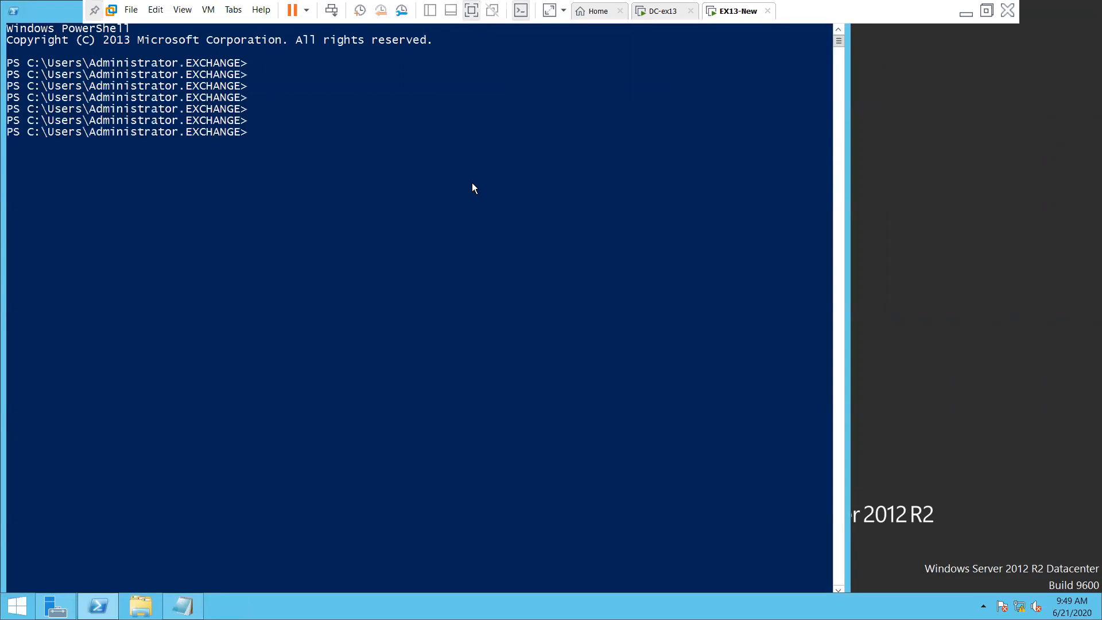
{"action": "type", "text": "cd\\"}
{"action": "key", "text": "Return"}
{"action": "key", "text": "Return"}
{"action": "key", "text": "Return"}
{"action": "type", "text": "d:"}
{"action": "key", "text": "Return"}
{"action": "type", "text": "dir"}
{"action": "key", "text": "Return"}
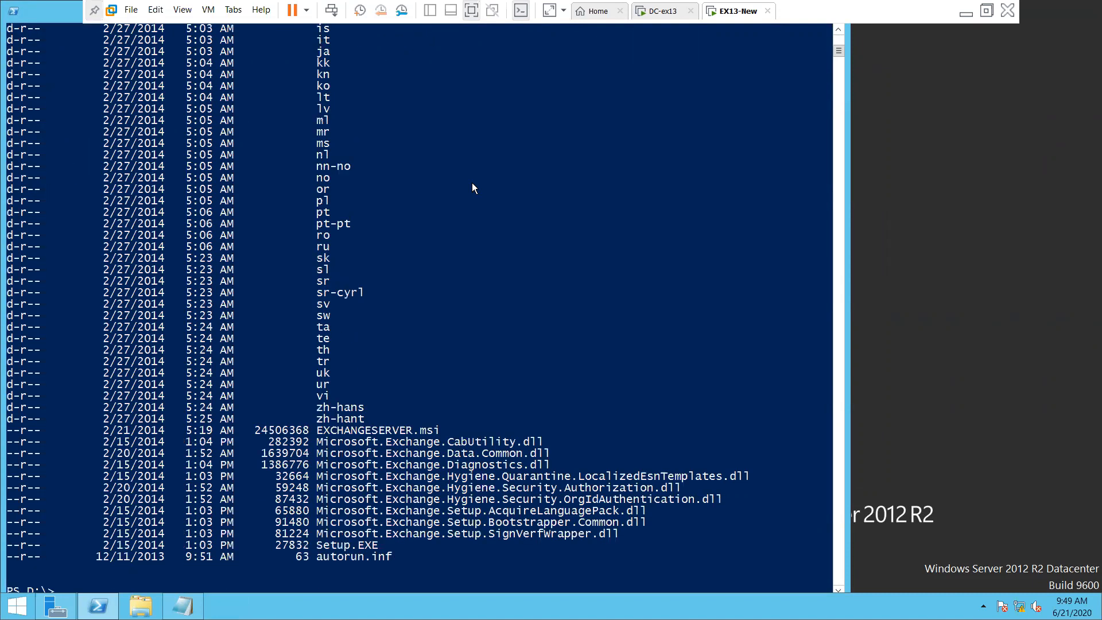
{"action": "scroll", "coordinate": [473, 189], "scroll_direction": "down", "scroll_amount": 4}
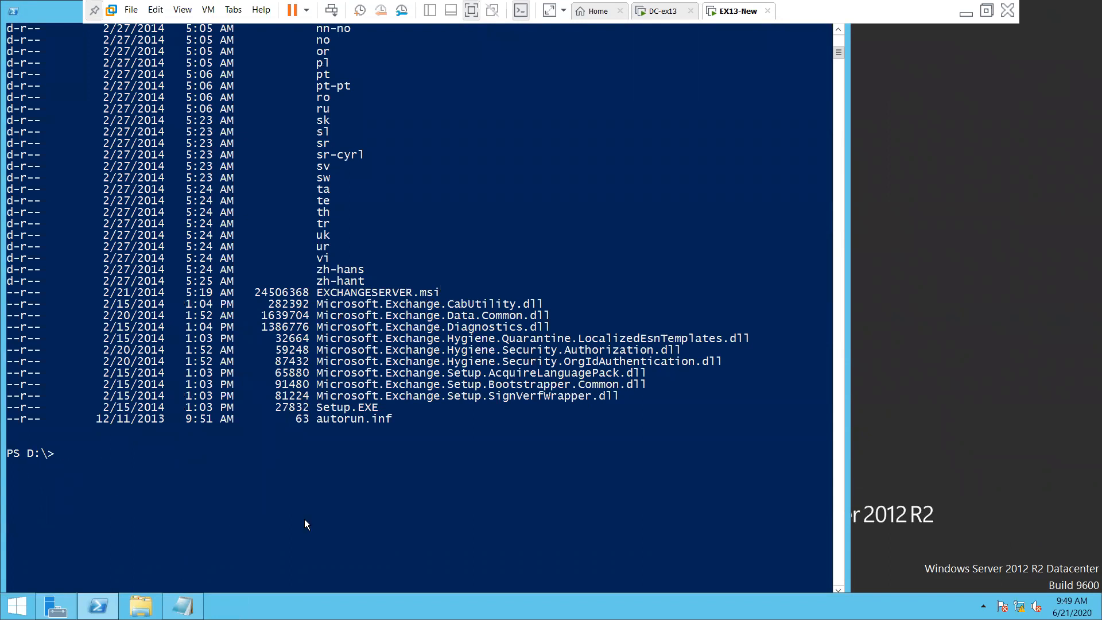
Type .\Setup at the D:\ prompt using tab completion, then bring the Notepad notes forward
{"action": "type", "text": "cd"}
{"action": "left_click_drag", "start_coordinate": [317, 405], "coordinate": [374, 412]}
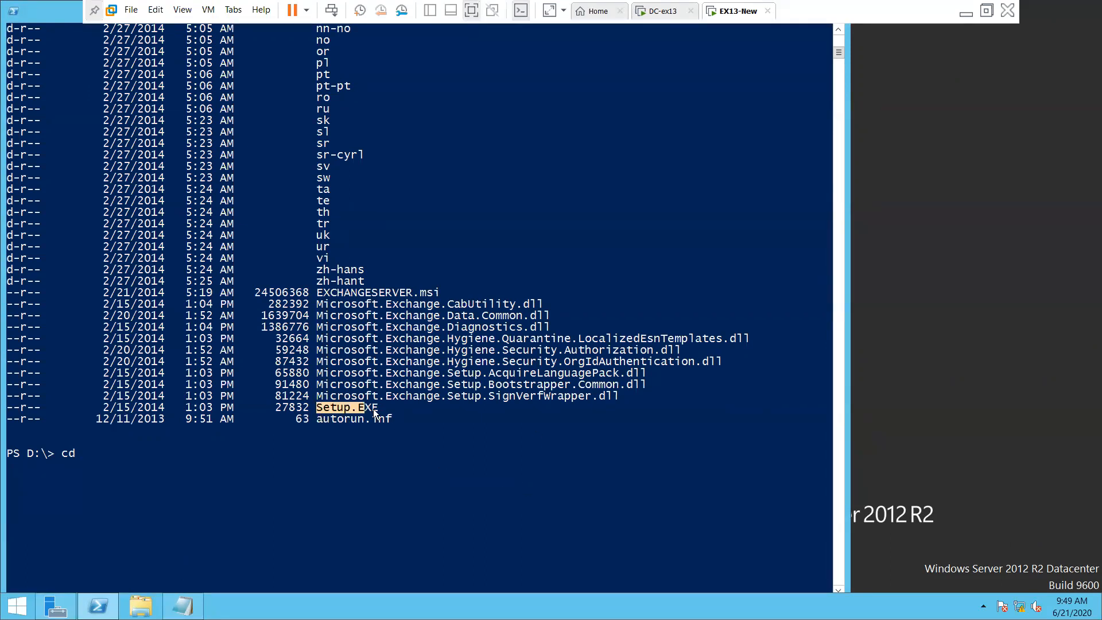
{"action": "left_click", "coordinate": [501, 507]}
{"action": "key", "text": "BackSpace"}
{"action": "key", "text": "BackSpace"}
{"action": "type", "text": "set"}
{"action": "key", "text": "Tab"}
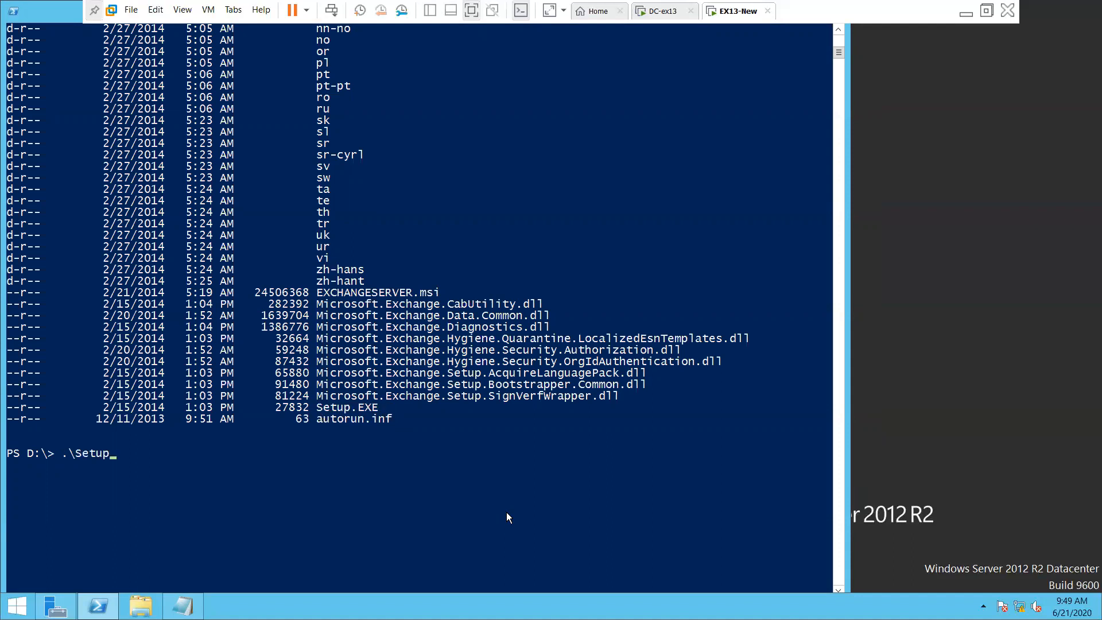
{"action": "left_click", "coordinate": [183, 605]}
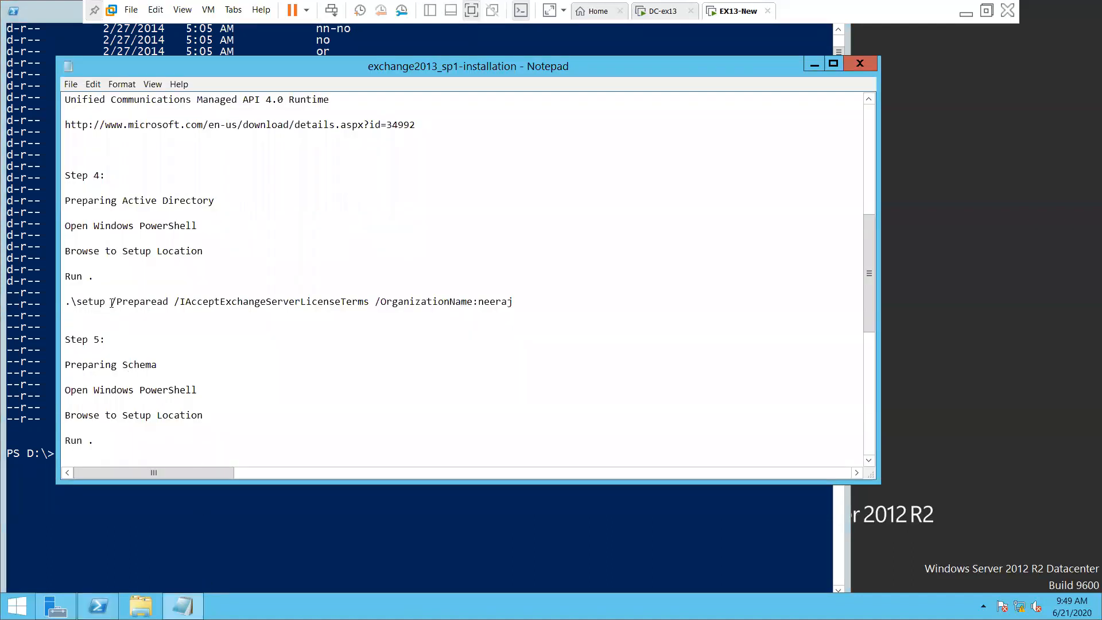
Replace the old organization name in the noted PrepareAD command with ExchangeOrg
{"action": "left_click_drag", "start_coordinate": [69, 301], "coordinate": [291, 303]}
{"action": "left_click", "coordinate": [99, 319]}
{"action": "left_click_drag", "start_coordinate": [66, 303], "coordinate": [575, 301]}
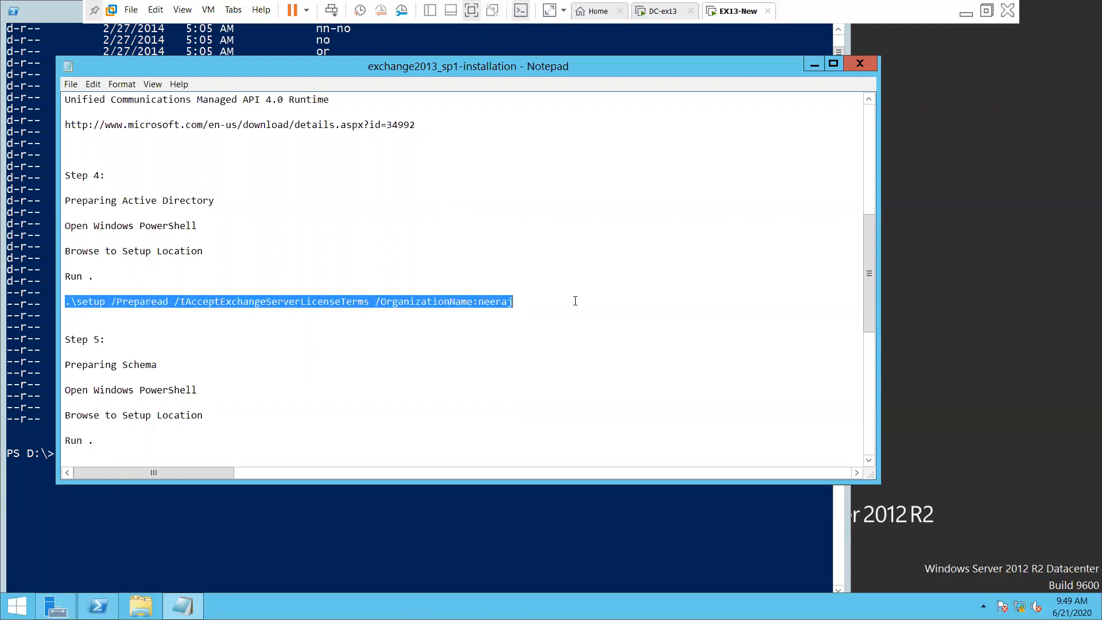
{"action": "left_click", "coordinate": [449, 309]}
{"action": "double_click", "coordinate": [501, 301]}
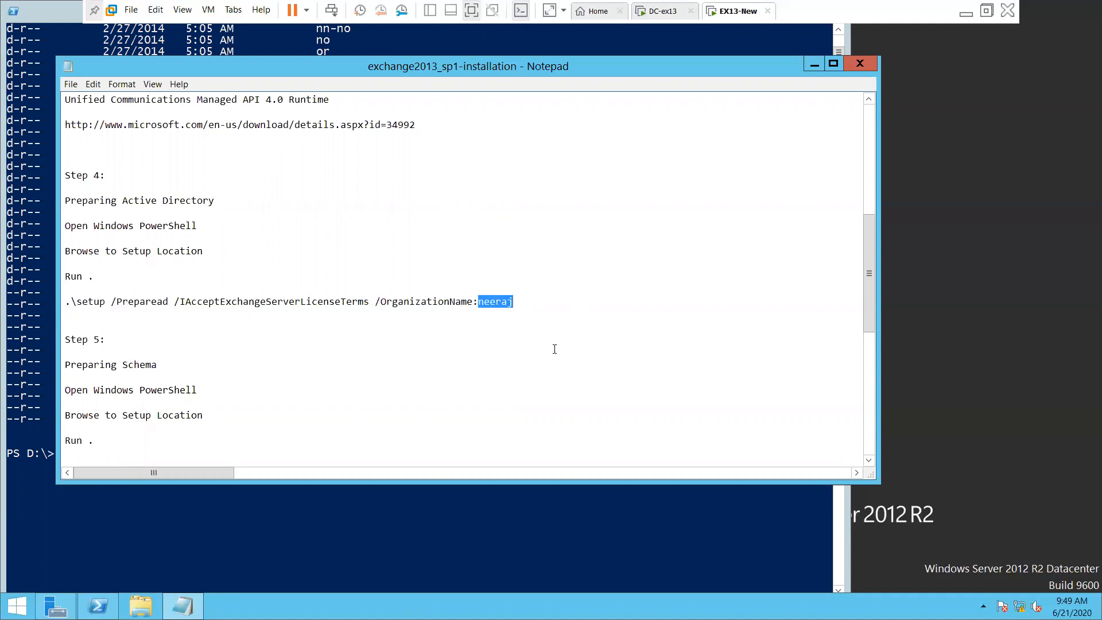
{"action": "key", "text": "Down"}
{"action": "key", "text": "BackSpace"}
{"action": "key", "text": "BackSpace"}
{"action": "key", "text": "BackSpace"}
{"action": "key", "text": "BackSpace"}
{"action": "key", "text": "BackSpace"}
{"action": "key", "text": "BackSpace"}
{"action": "key", "text": "BackSpace"}
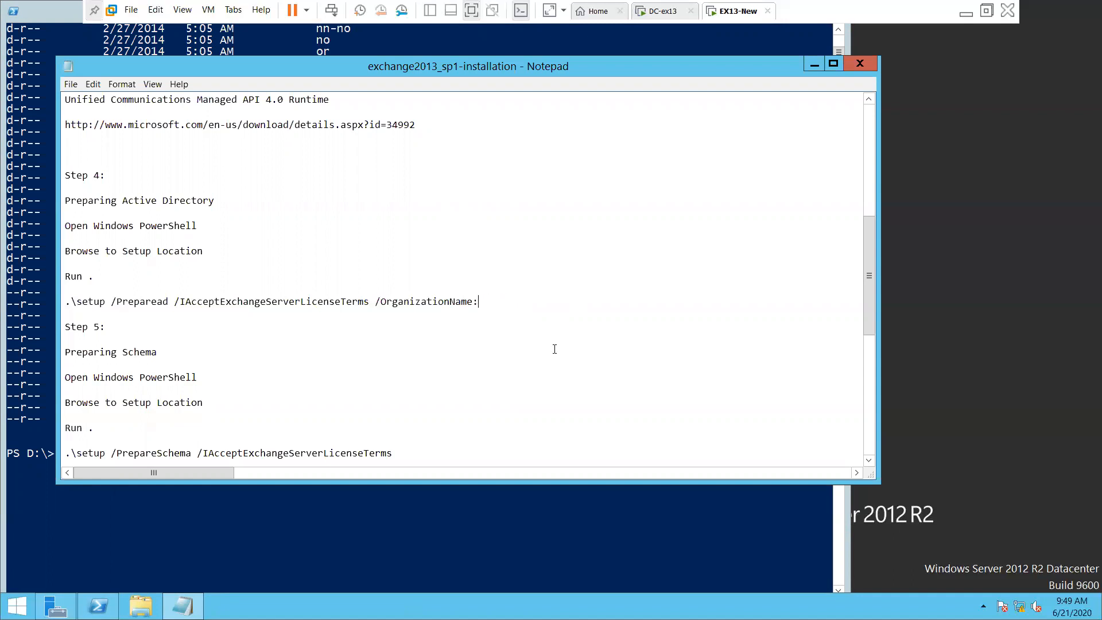
{"action": "type", "text": "ExchangeOrg"}
Copy the updated setup /PrepareAD command line for use in PowerShell
{"action": "left_click_drag", "start_coordinate": [550, 300], "coordinate": [163, 293]}
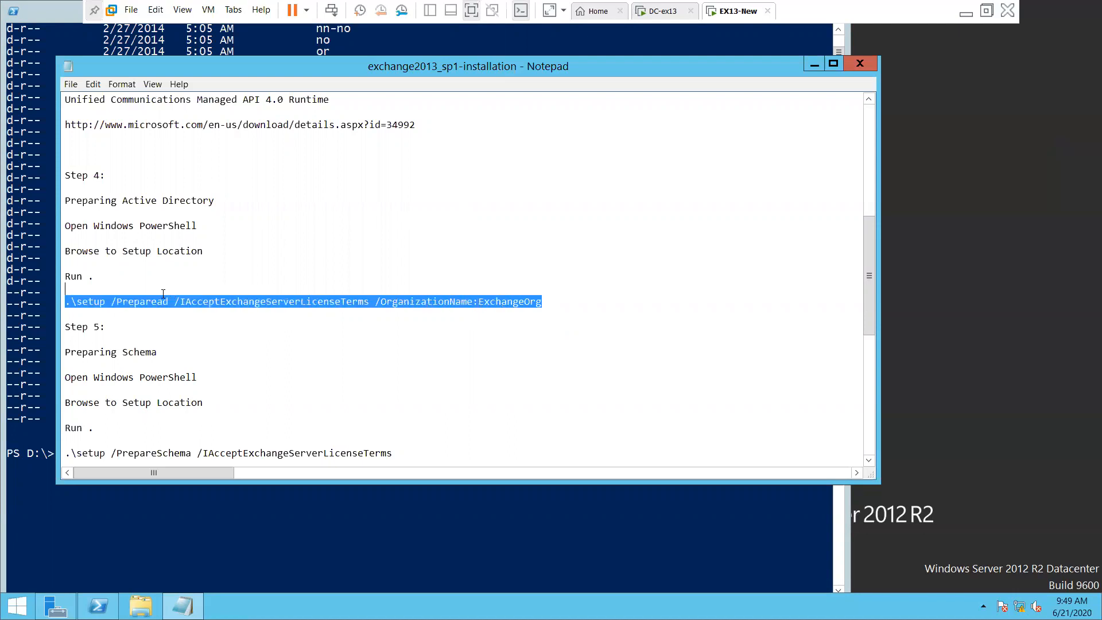
{"action": "right_click", "coordinate": [105, 305]}
{"action": "left_click", "coordinate": [130, 343]}
{"action": "left_click", "coordinate": [415, 558]}
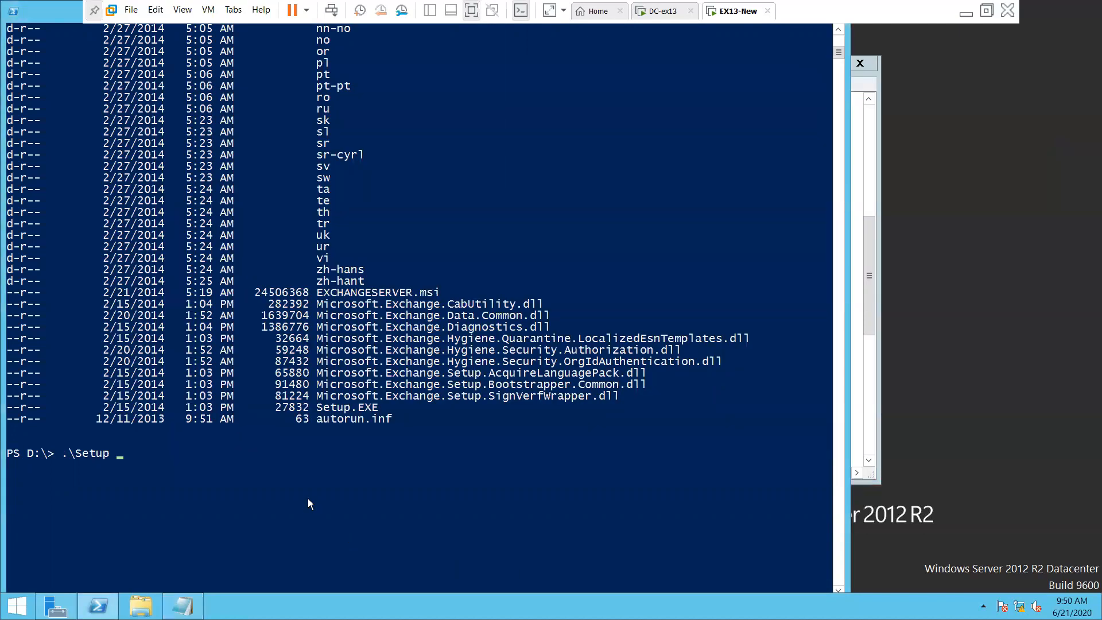
Replace the partial .\Setup at D:\ with the copied /PrepareAD /OrganizationName:ExchangeOrg command and run it
{"action": "key", "text": "BackSpace"}
{"action": "key", "text": "BackSpace"}
{"action": "key", "text": "BackSpace"}
{"action": "key", "text": "BackSpace"}
{"action": "key", "text": "BackSpace"}
{"action": "key", "text": "BackSpace"}
{"action": "key", "text": "BackSpace"}
{"action": "right_click", "coordinate": [308, 498]}
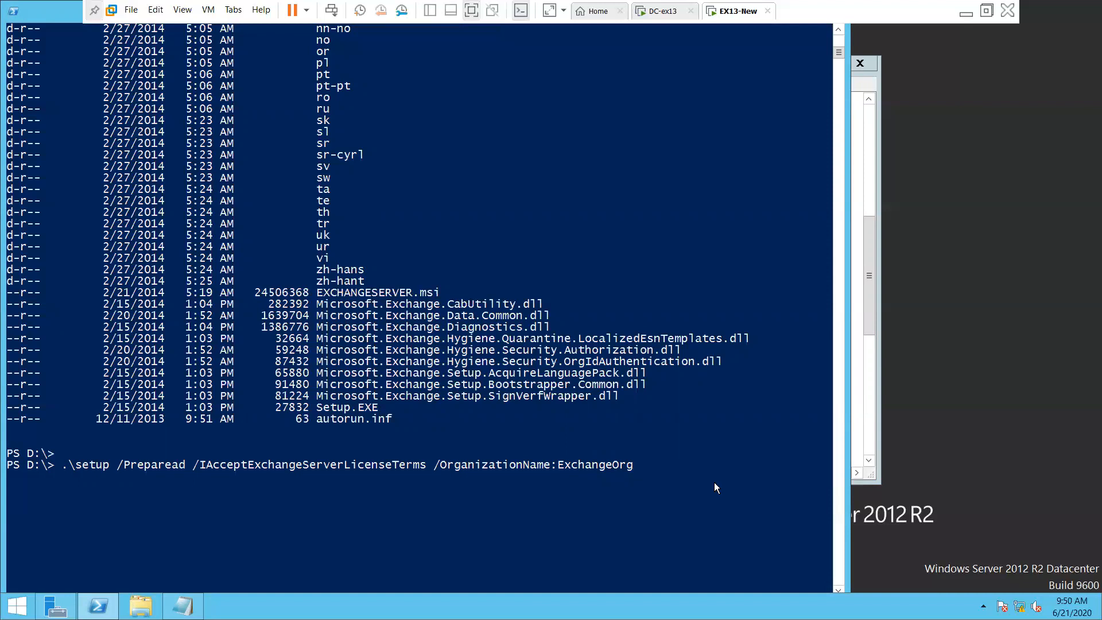
{"action": "key", "text": "Return"}
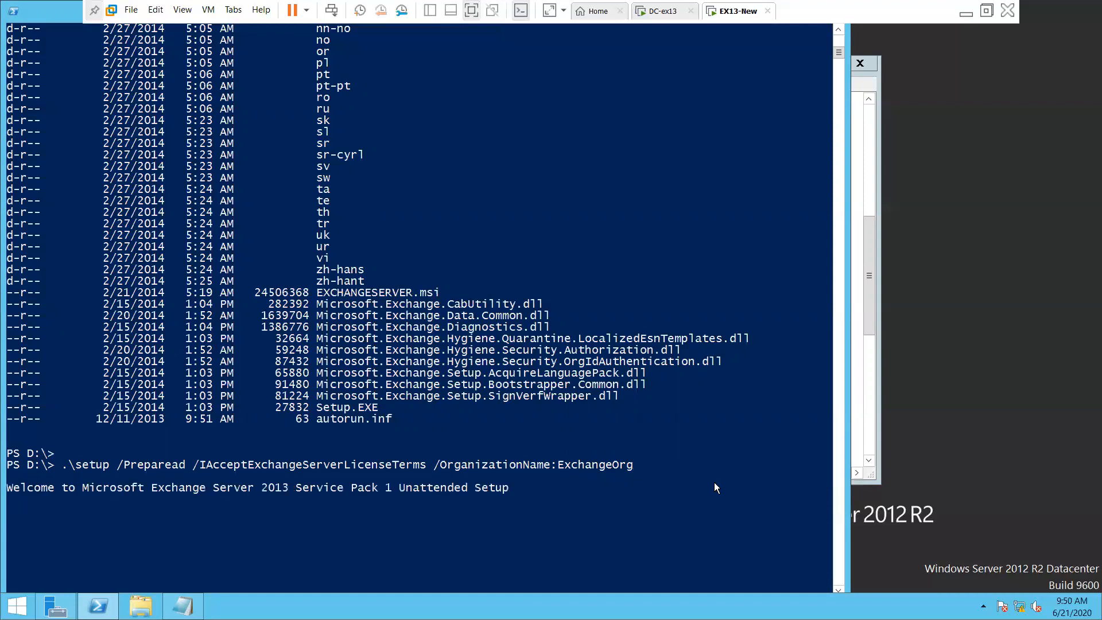
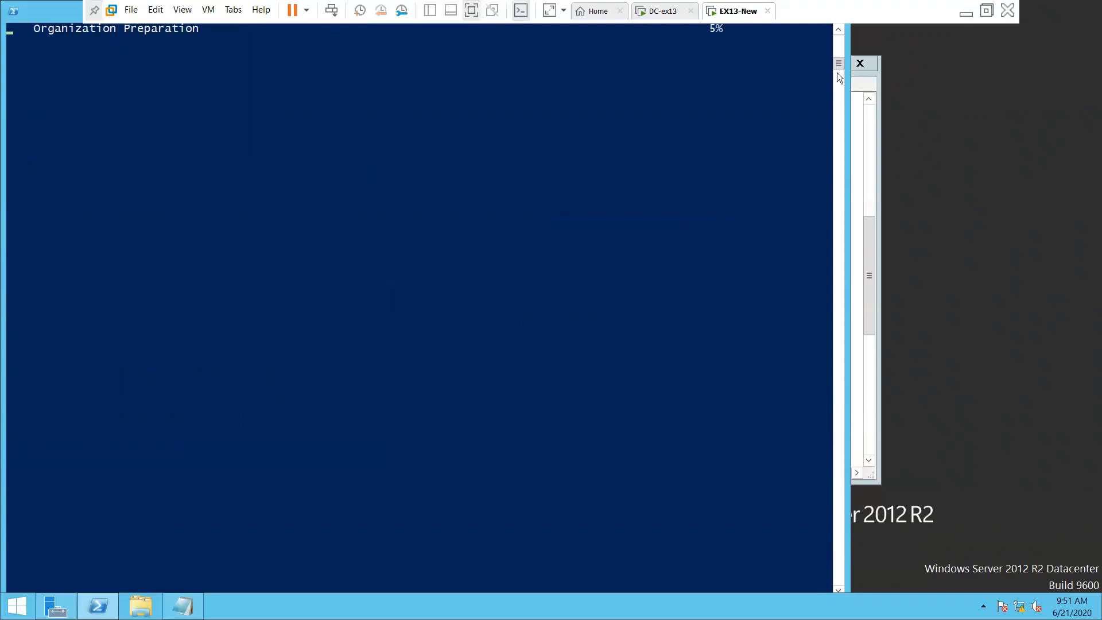
Scroll back through the /PrepareAD output while Organization Preparation climbs to 48%
{"action": "scroll", "coordinate": [837, 27], "scroll_direction": "up", "scroll_amount": 6}
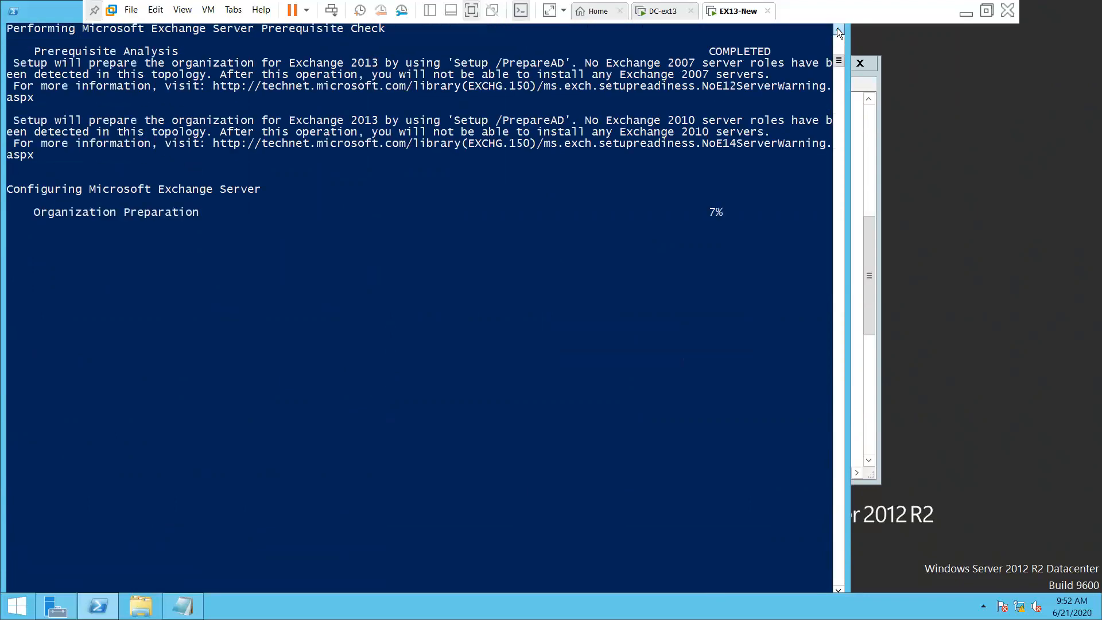
{"action": "scroll", "coordinate": [837, 27], "scroll_direction": "up", "scroll_amount": 4}
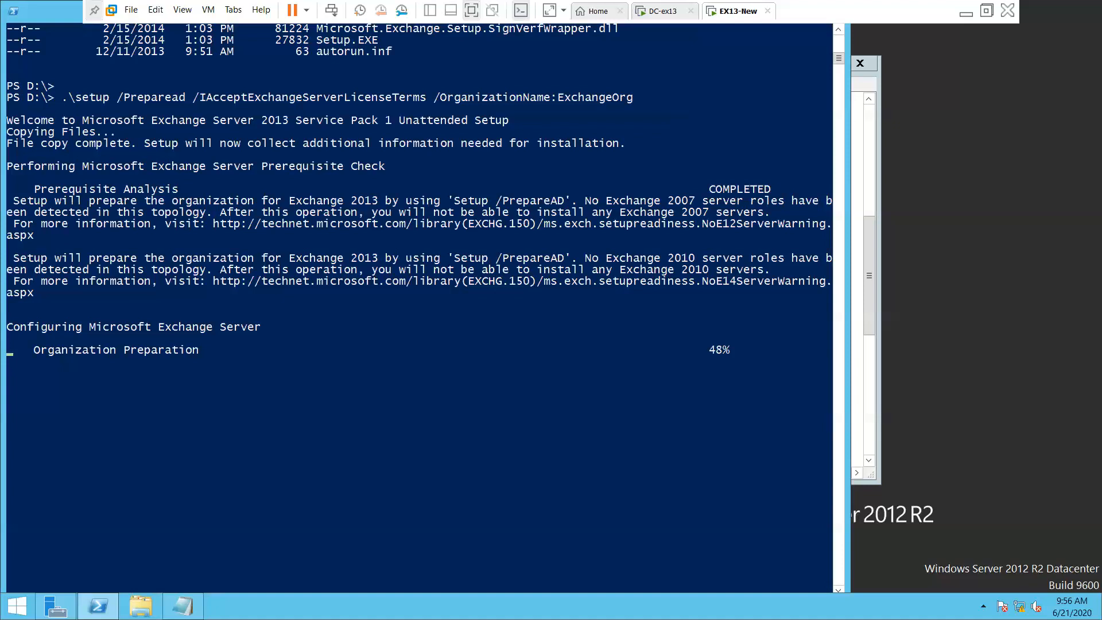
Launch CPU-Z on the host and review its Caches, Mainboard, Memory and SPD details (i7-8750H, 20 GB DDR4)
{"action": "left_click", "coordinate": [966, 11]}
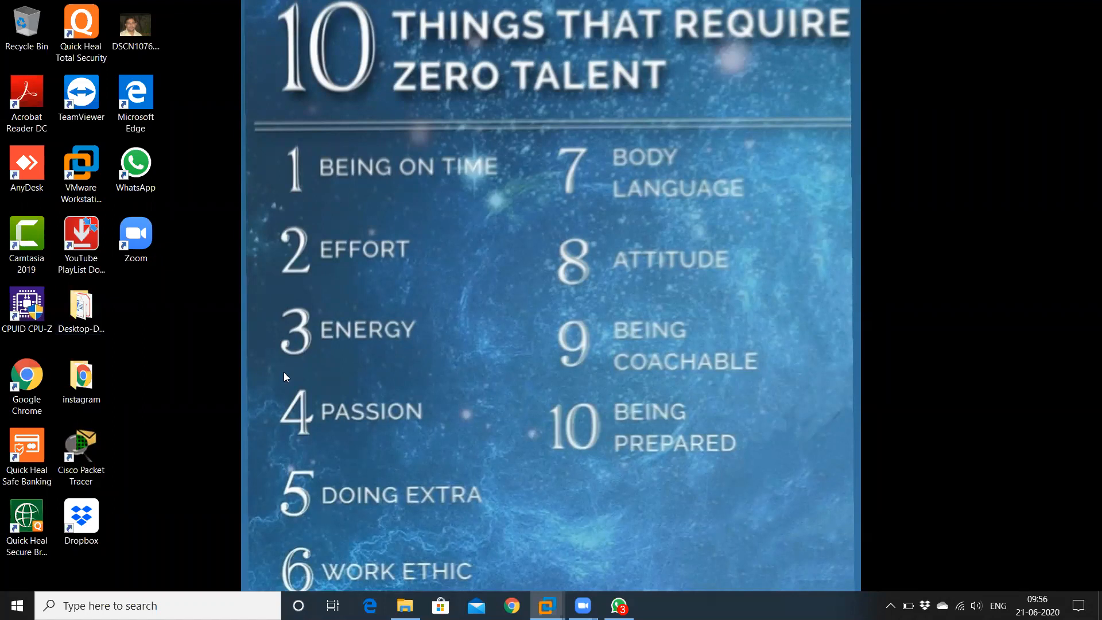
{"action": "double_click", "coordinate": [26, 309]}
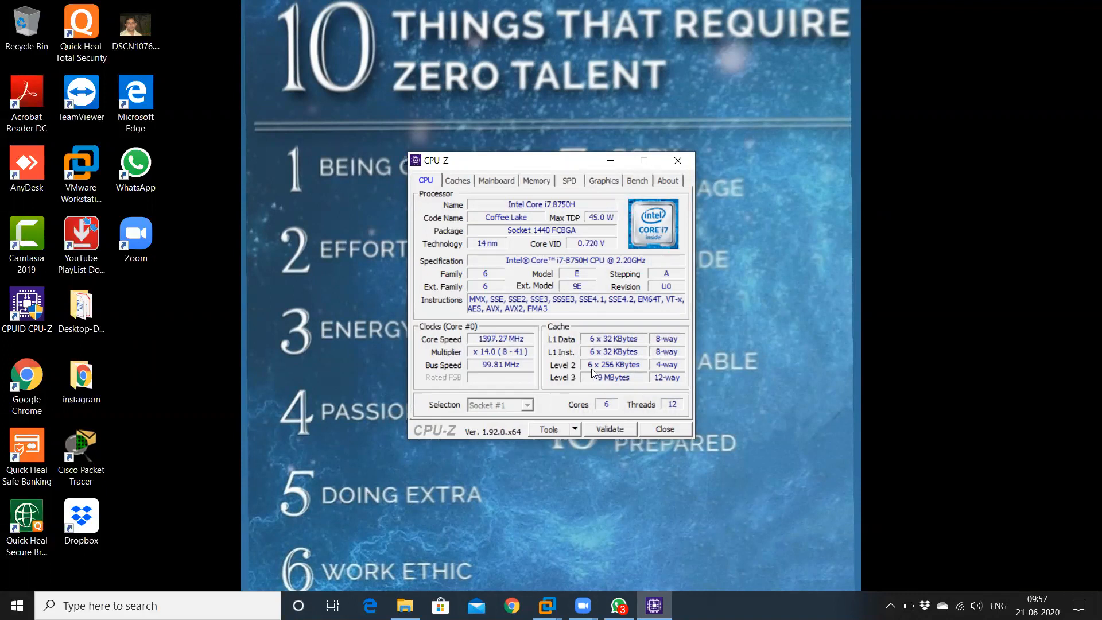
{"action": "left_click", "coordinate": [467, 181]}
{"action": "left_click", "coordinate": [497, 181]}
{"action": "left_click", "coordinate": [540, 182]}
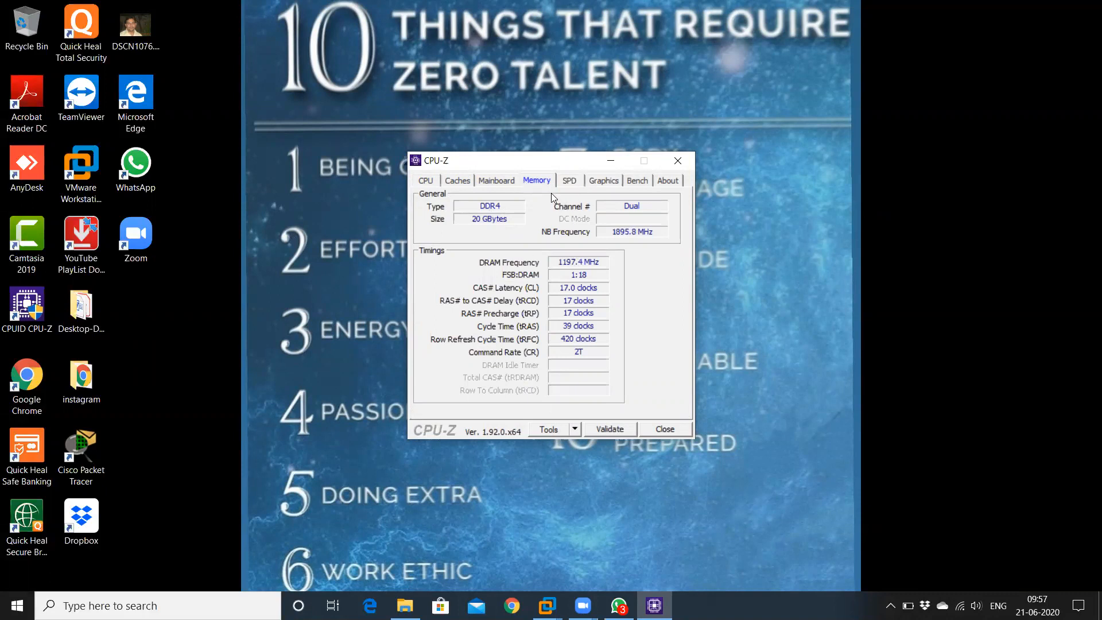
{"action": "left_click", "coordinate": [569, 181]}
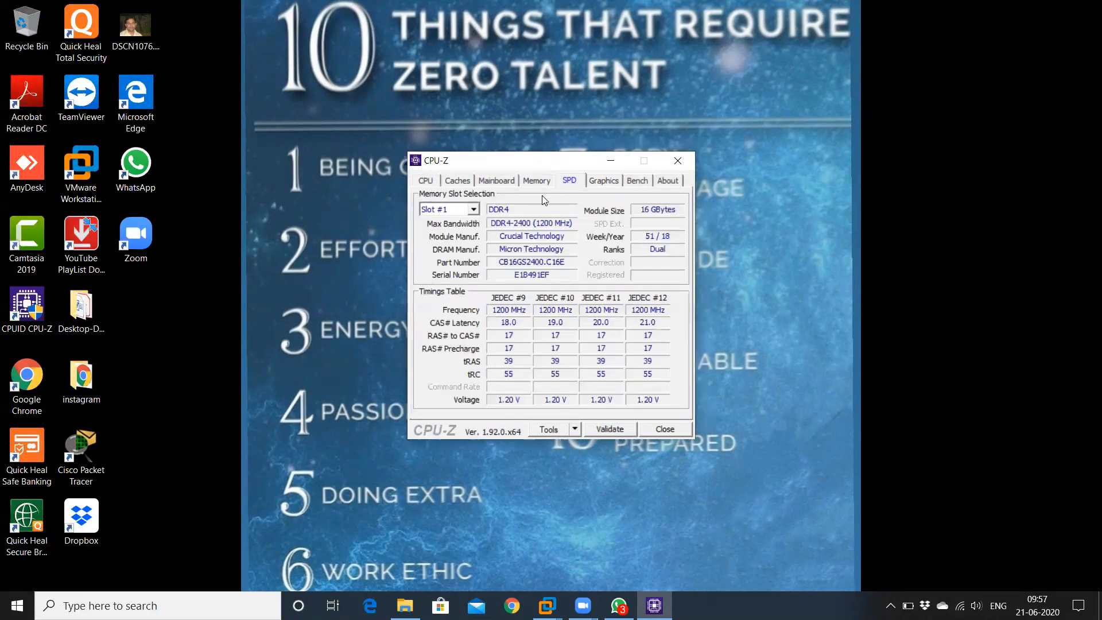
Switch the SPD slot selection between Slot #2 and Slot #1 to compare the installed modules
{"action": "left_click", "coordinate": [470, 211]}
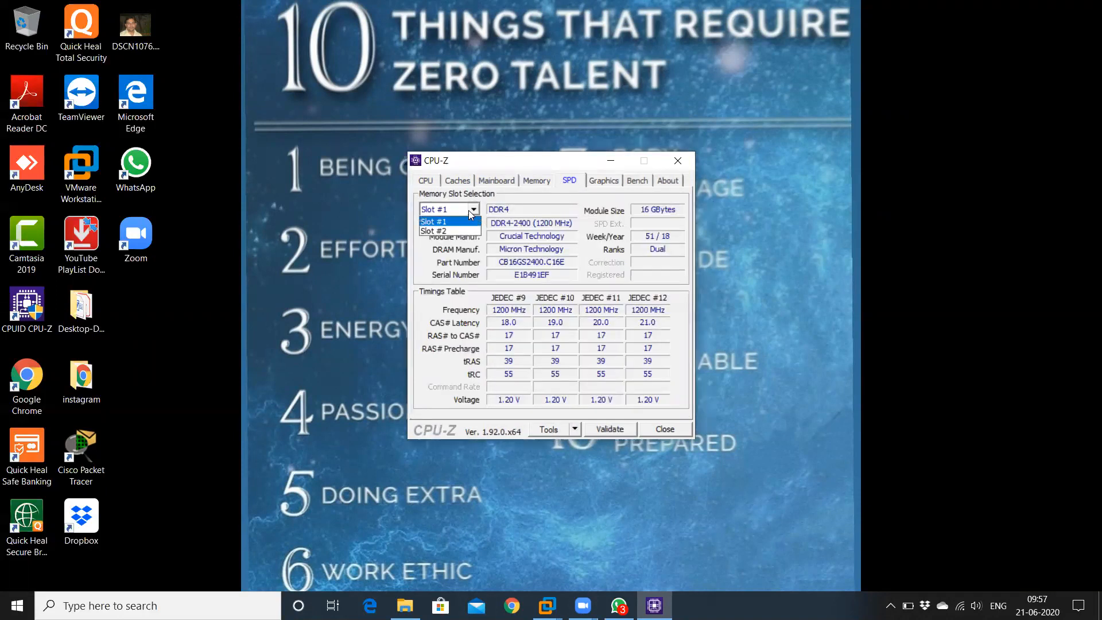
{"action": "left_click", "coordinate": [463, 213]}
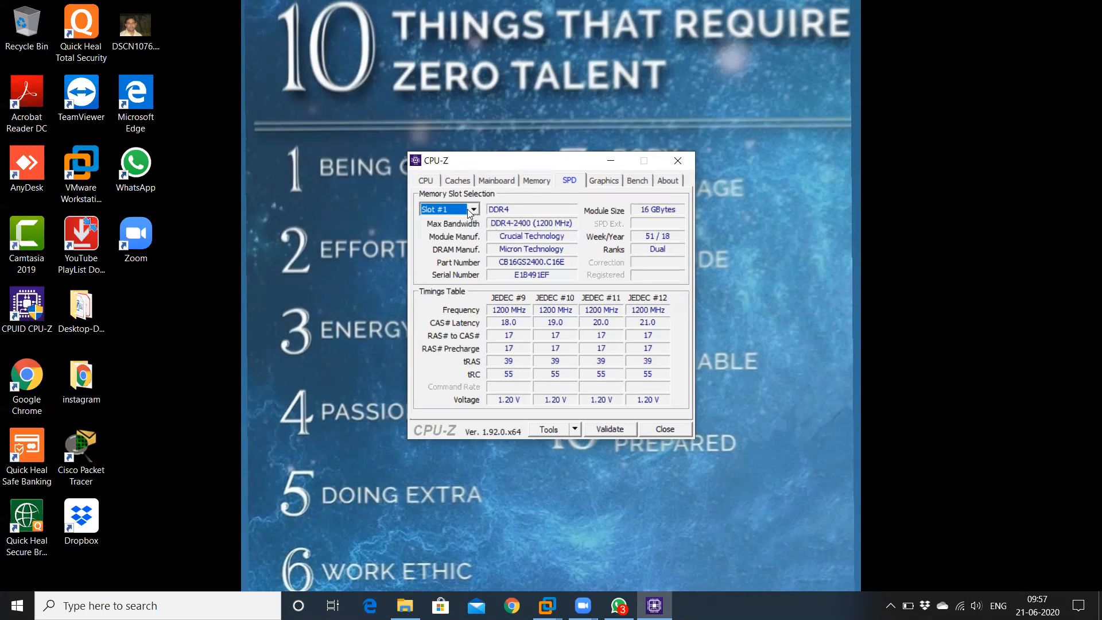
{"action": "left_click", "coordinate": [469, 211]}
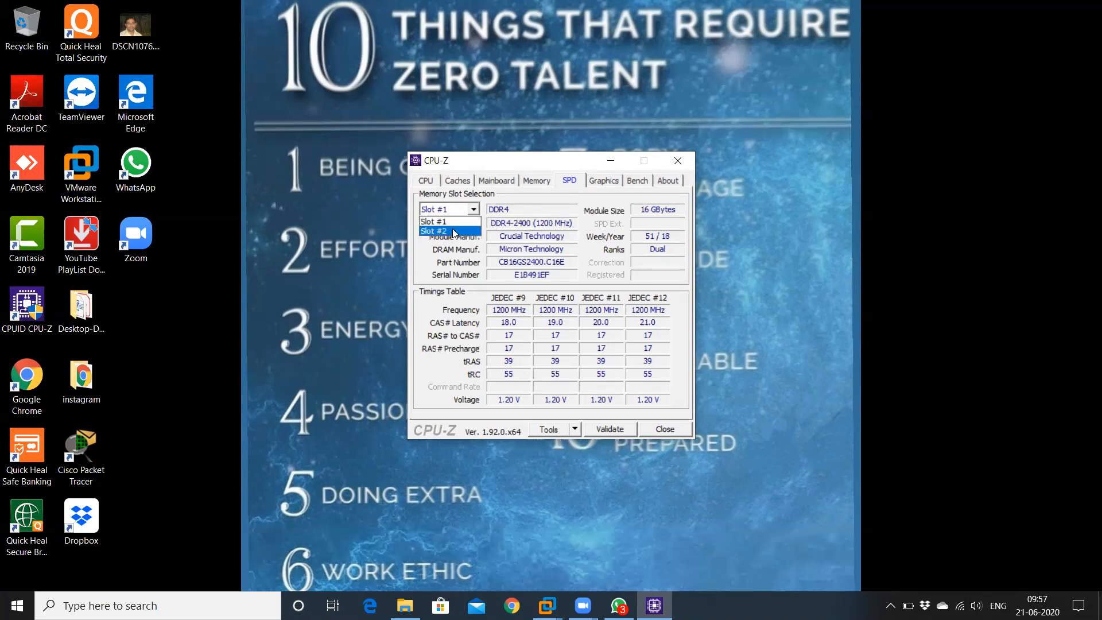
{"action": "left_click", "coordinate": [454, 231]}
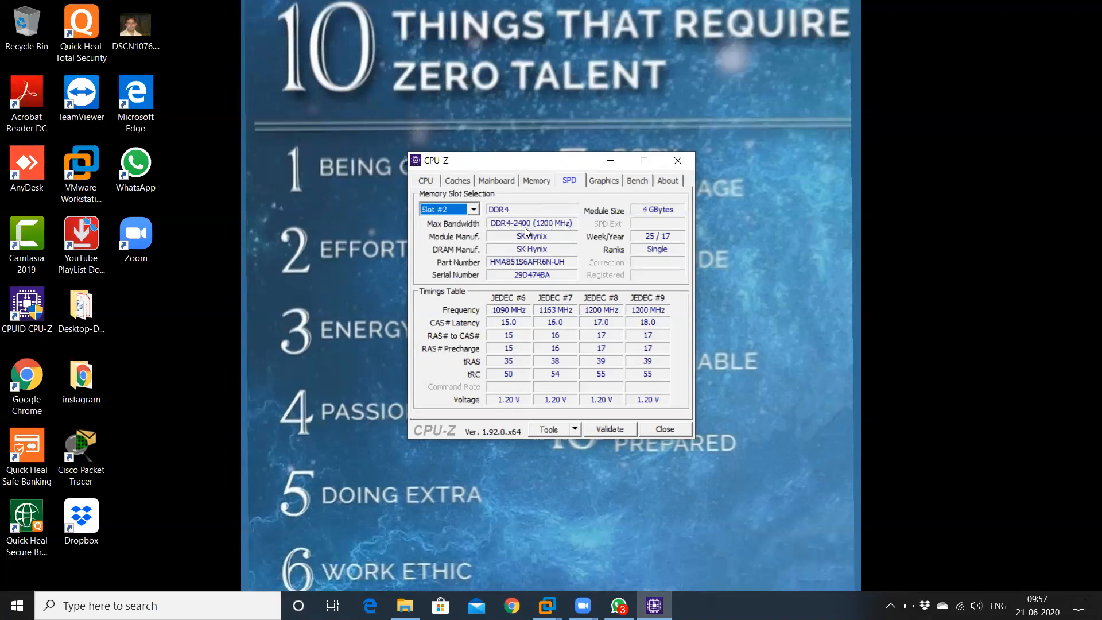
{"action": "left_click", "coordinate": [468, 210]}
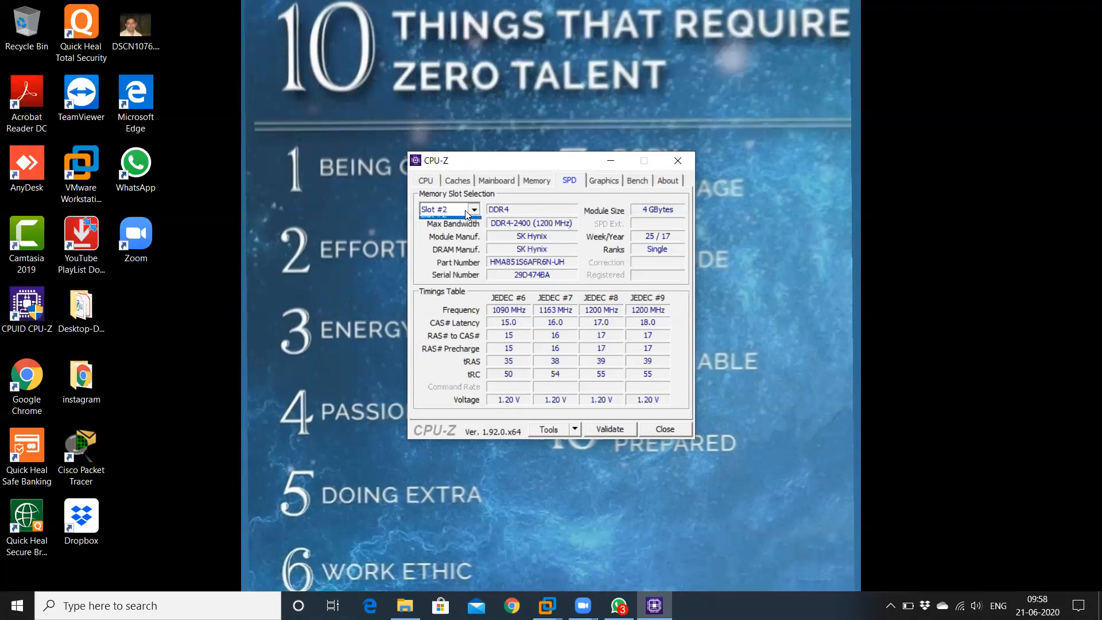
{"action": "left_click", "coordinate": [462, 222]}
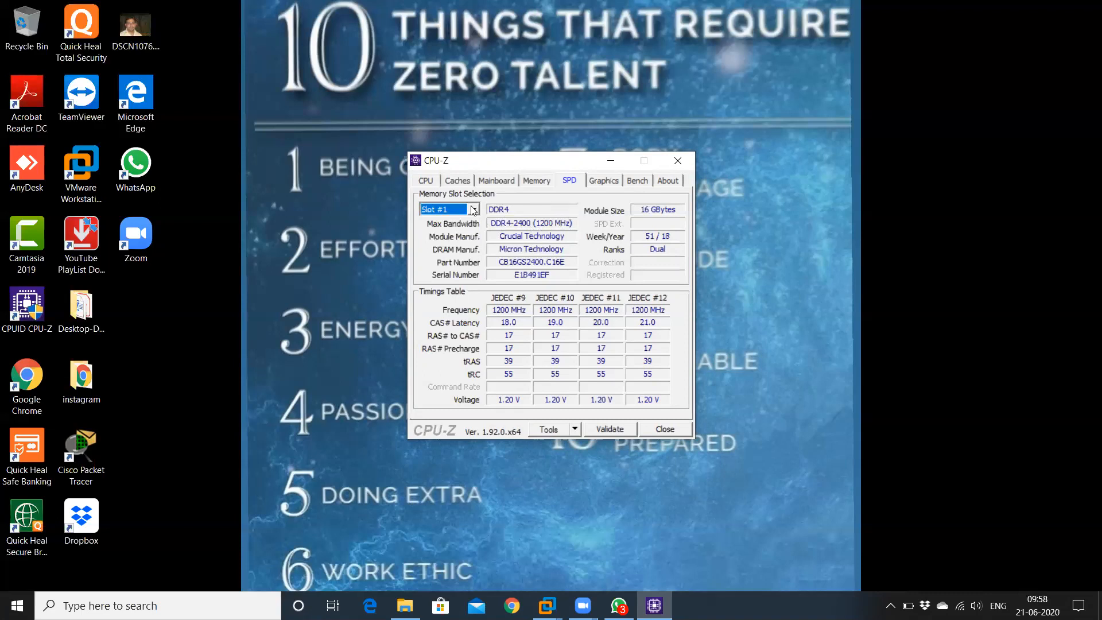
Recheck the 4 GB SK Hynix in Slot #2 and the 16 GB Crucial in Slot #1, then close CPU-Z
{"action": "left_click", "coordinate": [473, 210]}
{"action": "left_click", "coordinate": [468, 222]}
{"action": "left_click", "coordinate": [459, 213]}
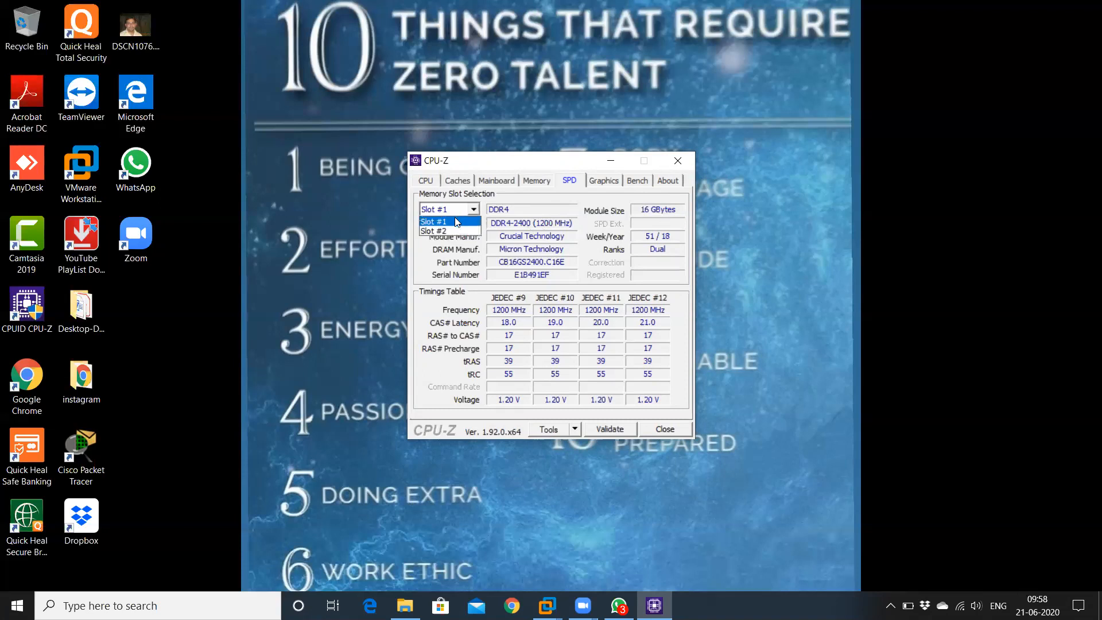
{"action": "left_click", "coordinate": [452, 229]}
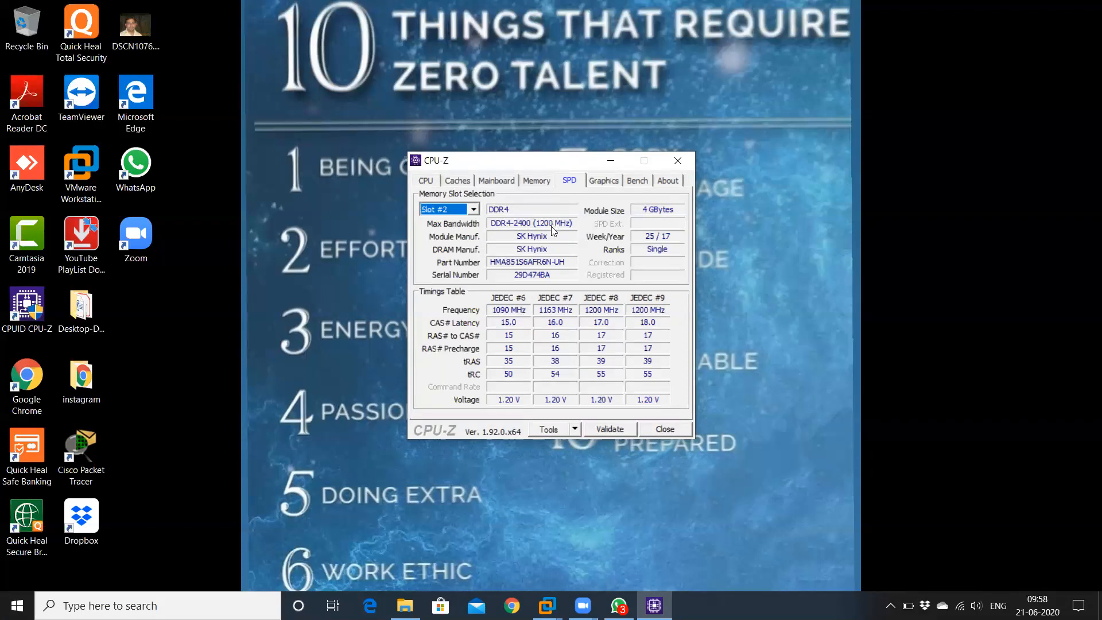
{"action": "left_click", "coordinate": [474, 210]}
{"action": "left_click", "coordinate": [459, 222]}
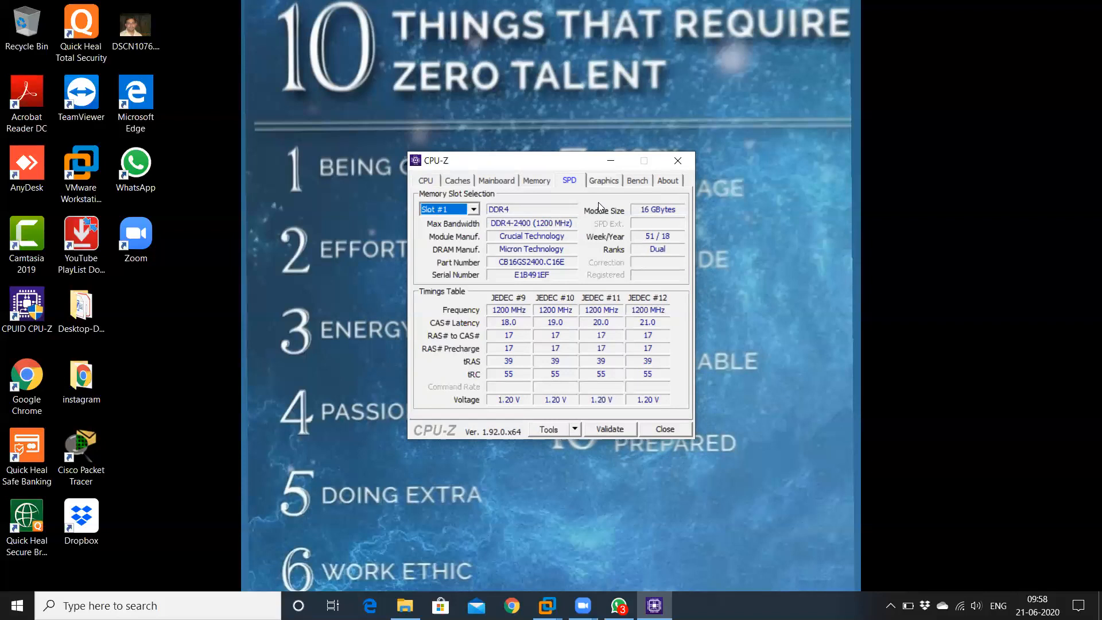
{"action": "left_click", "coordinate": [677, 162]}
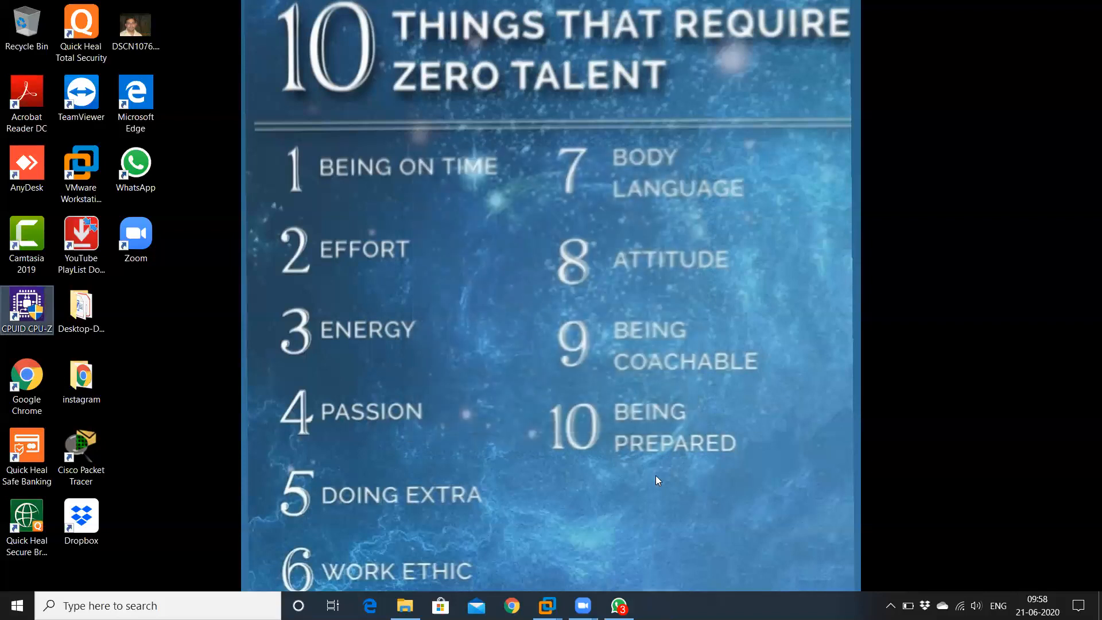
Return to EX13-New, highlight the completed Organization Preparation line, and bring the installation notes forward
{"action": "mouse_move", "coordinate": [547, 605]}
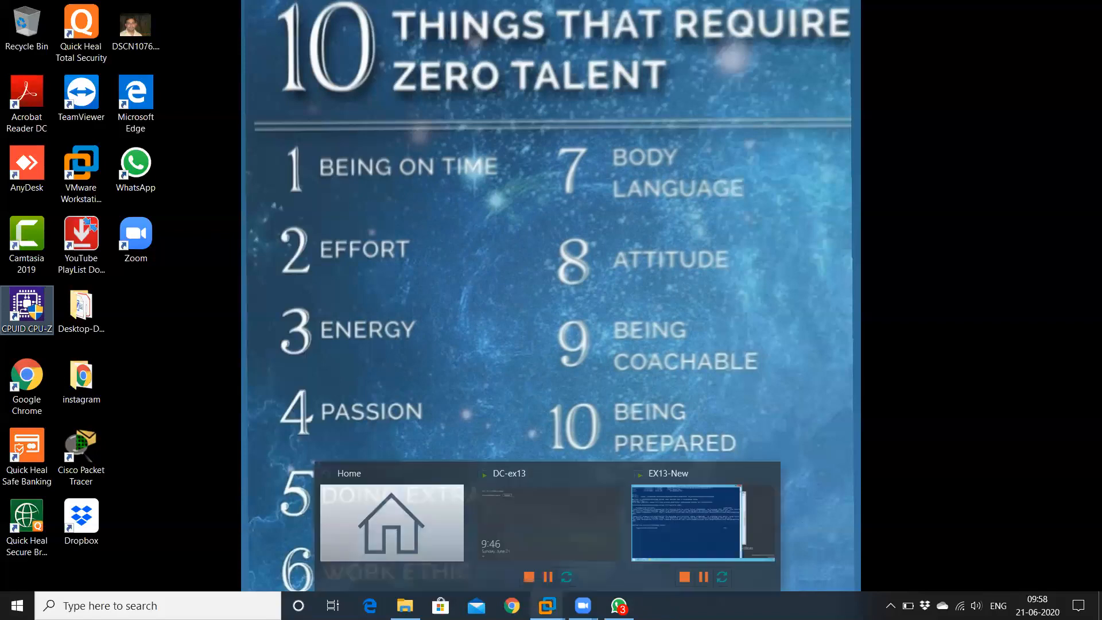
{"action": "left_click", "coordinate": [662, 525]}
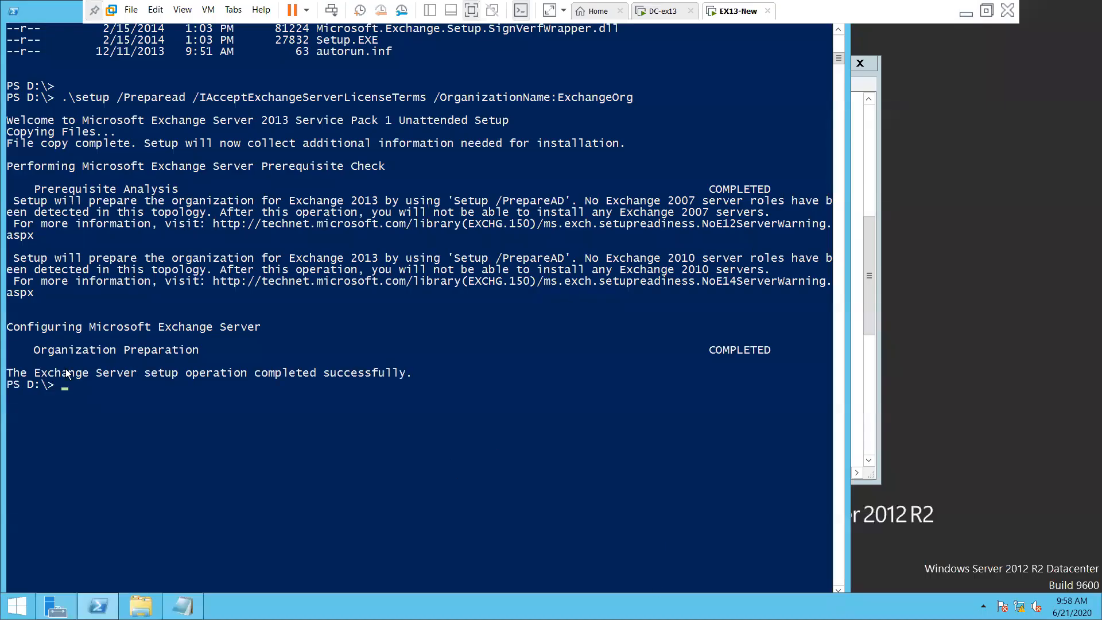
{"action": "left_click_drag", "start_coordinate": [40, 351], "coordinate": [782, 354]}
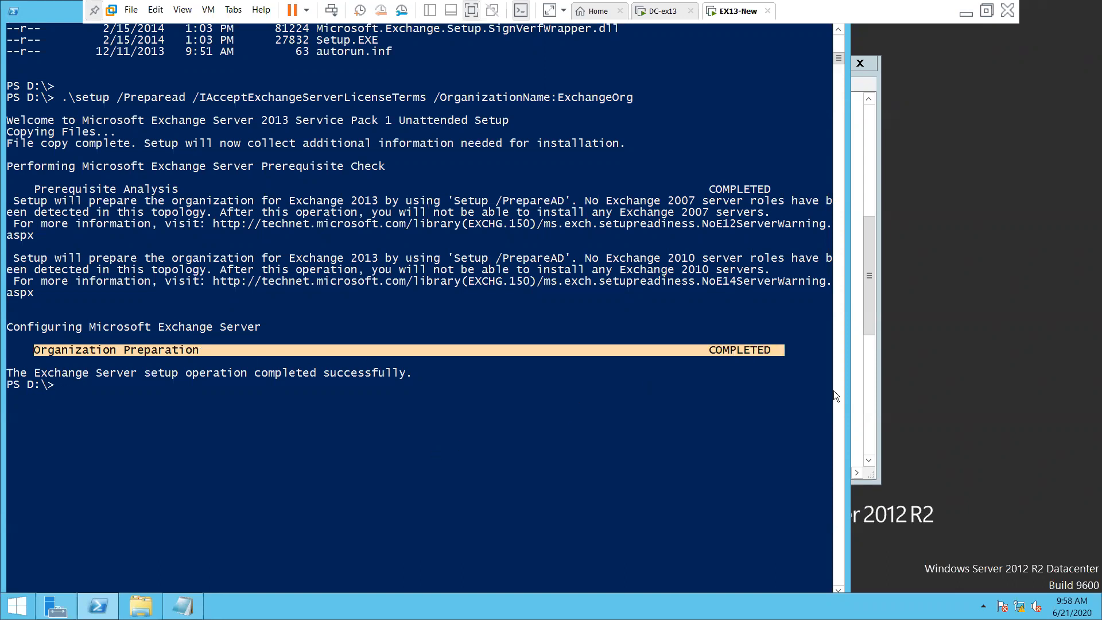
{"action": "left_click", "coordinate": [855, 404]}
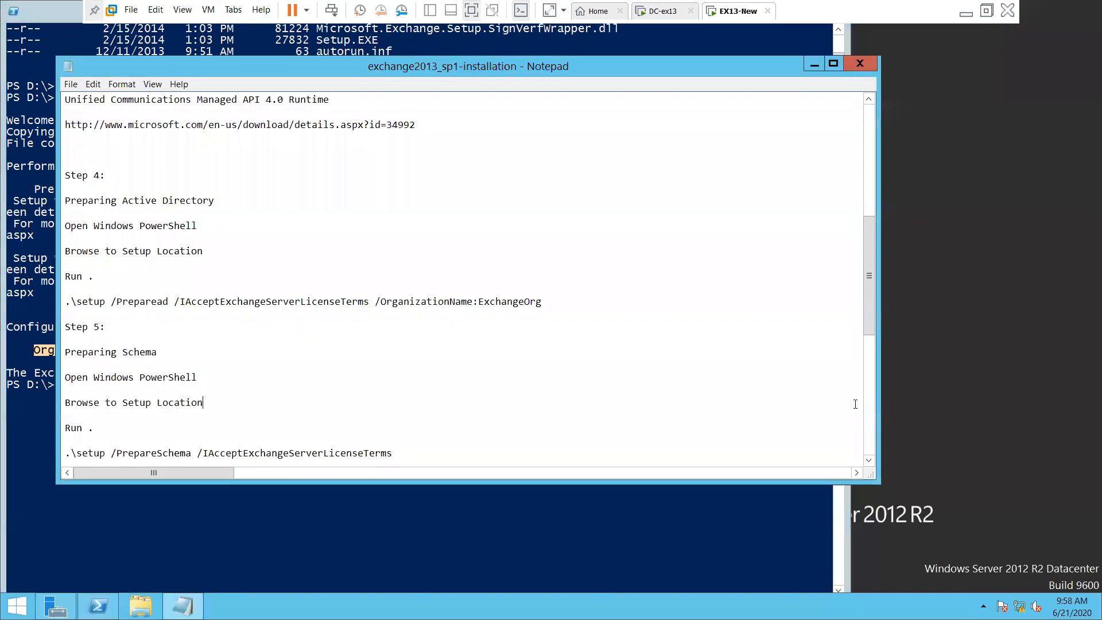
Locate the Step 5 heading in the Exchange installation notes
{"action": "scroll", "coordinate": [265, 400], "scroll_direction": "down", "scroll_amount": 1}
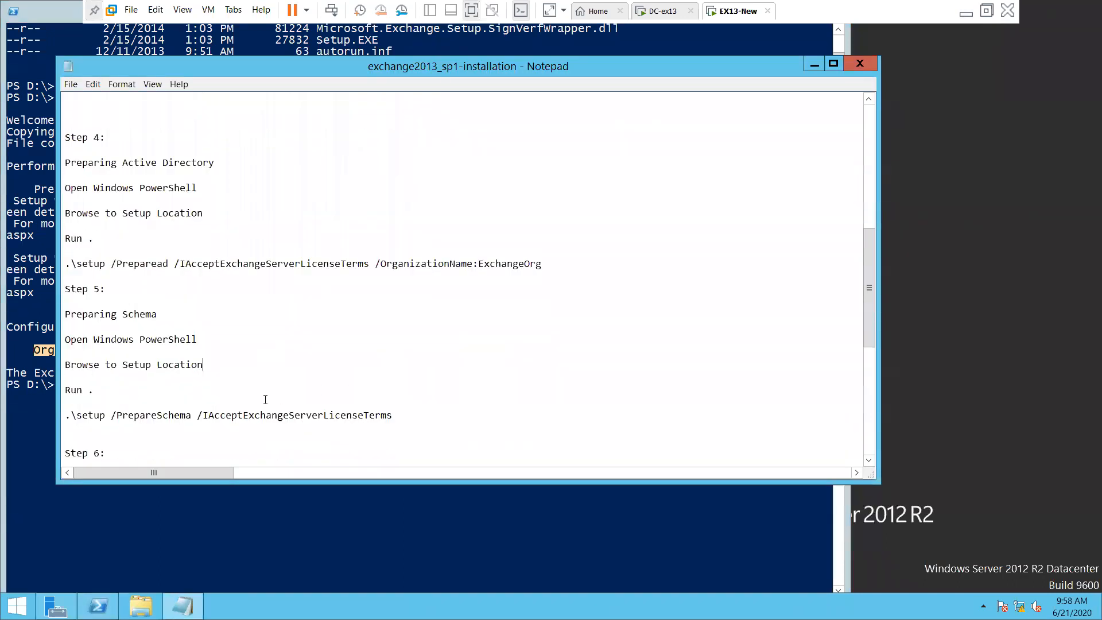
{"action": "left_click", "coordinate": [66, 251]}
{"action": "left_click_drag", "start_coordinate": [78, 251], "coordinate": [106, 251]}
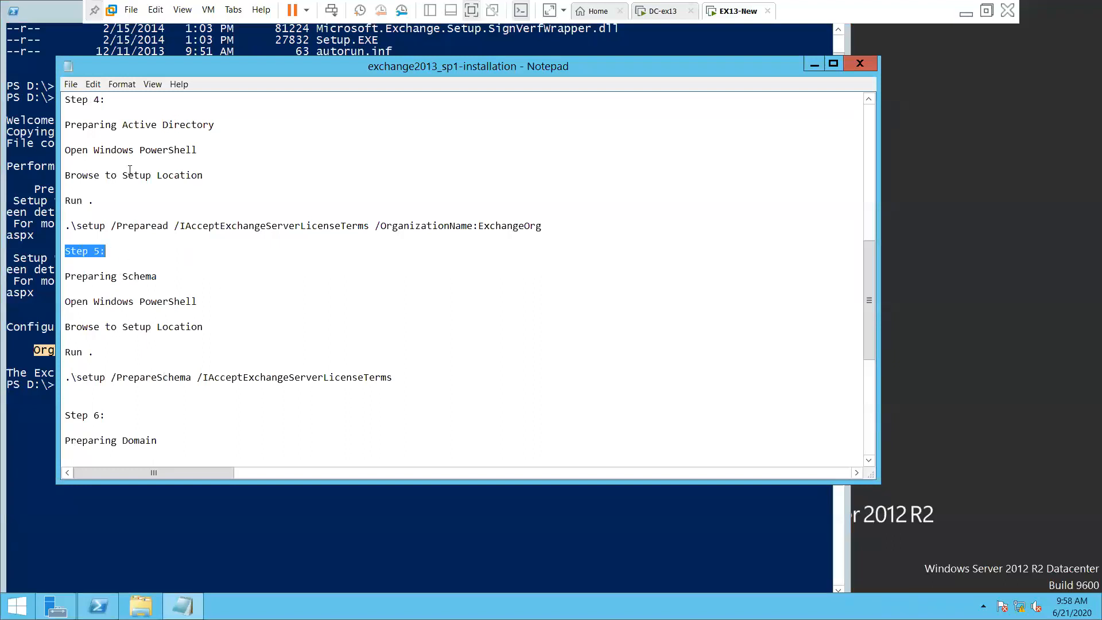
{"action": "left_click", "coordinate": [239, 225]}
{"action": "left_click_drag", "start_coordinate": [65, 251], "coordinate": [106, 251]}
{"action": "left_click", "coordinate": [206, 329]}
Copy the .\setup /PrepareSchema command line and return to the PowerShell console
{"action": "left_click_drag", "start_coordinate": [64, 377], "coordinate": [448, 382]}
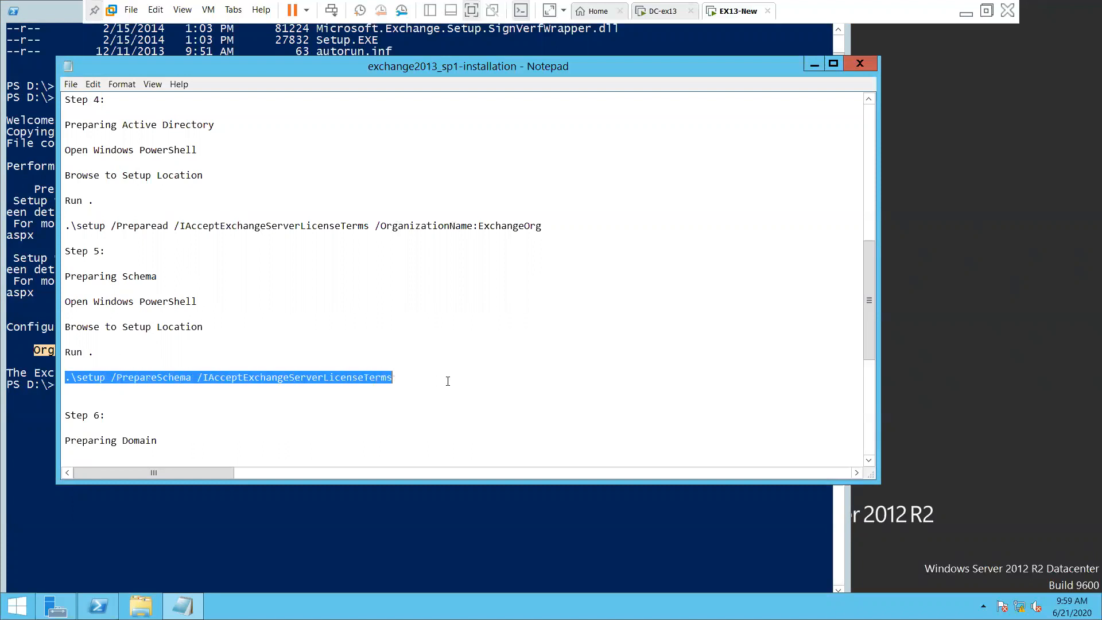
{"action": "right_click", "coordinate": [248, 382]}
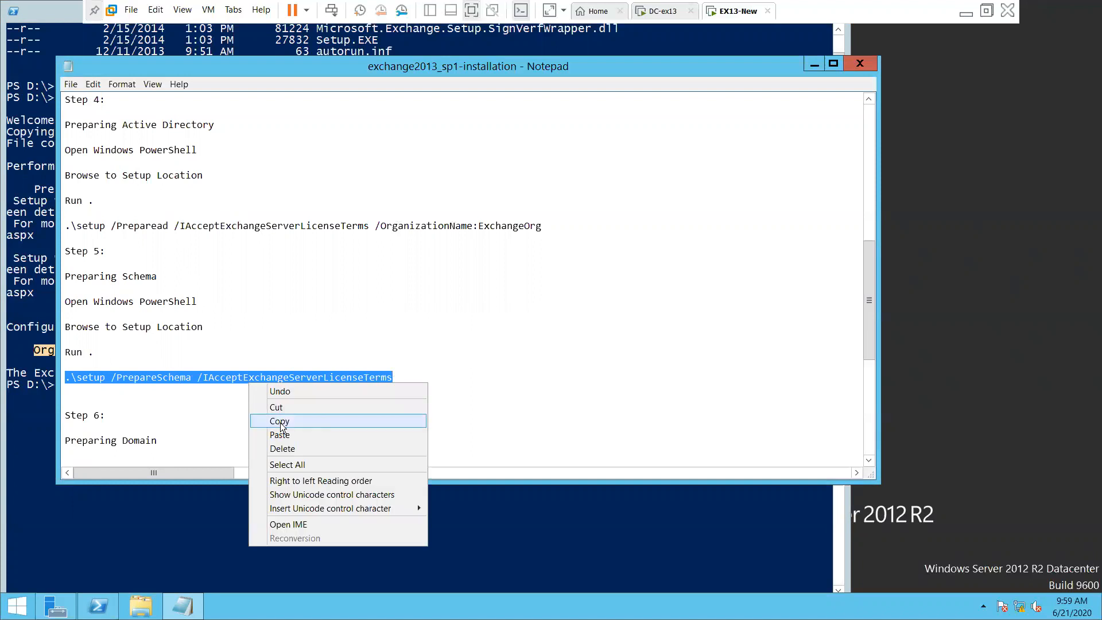
{"action": "left_click", "coordinate": [279, 422]}
{"action": "left_click", "coordinate": [312, 531]}
{"action": "right_click", "coordinate": [202, 457]}
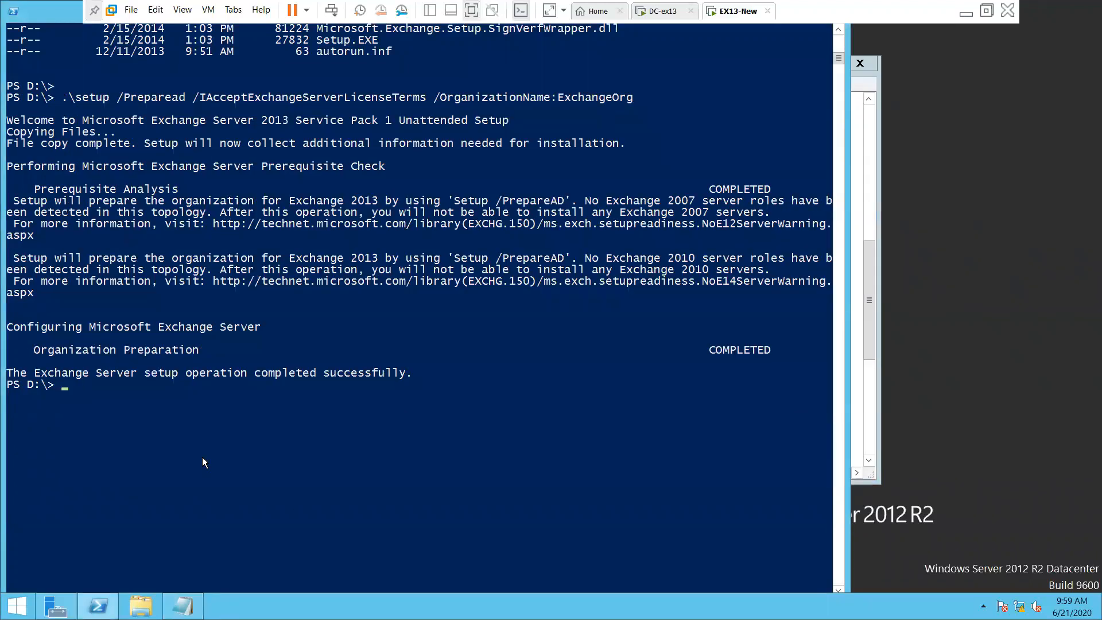
Clear the leftover COMPLETED text from the PS D:\> prompt to get a fresh prompt
{"action": "right_click", "coordinate": [202, 457]}
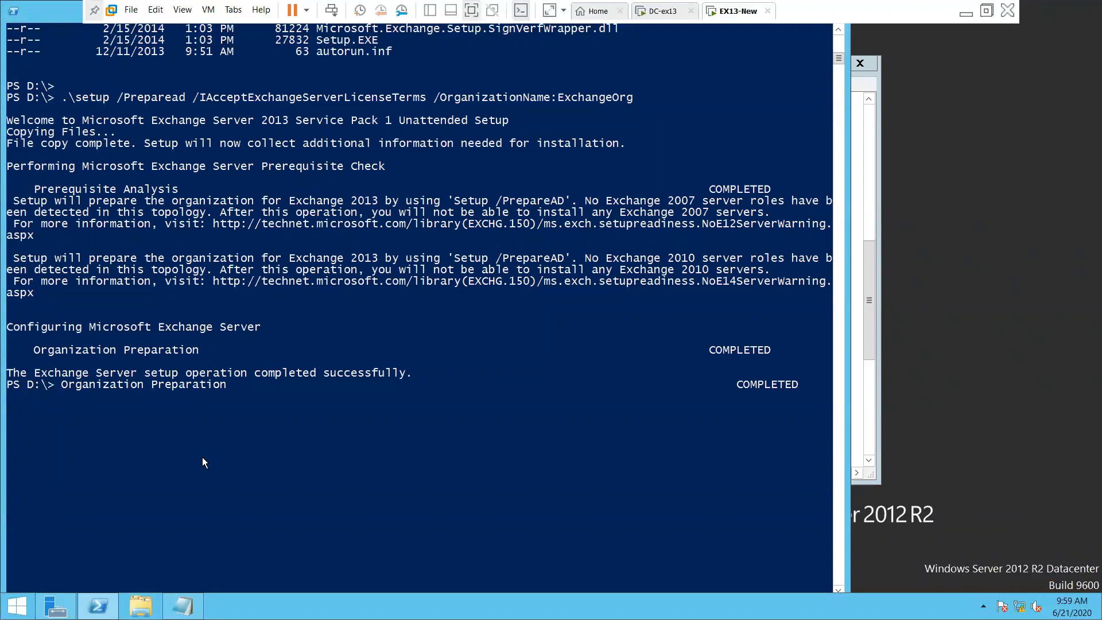
{"action": "scroll", "coordinate": [202, 456], "scroll_direction": "down", "scroll_amount": 3}
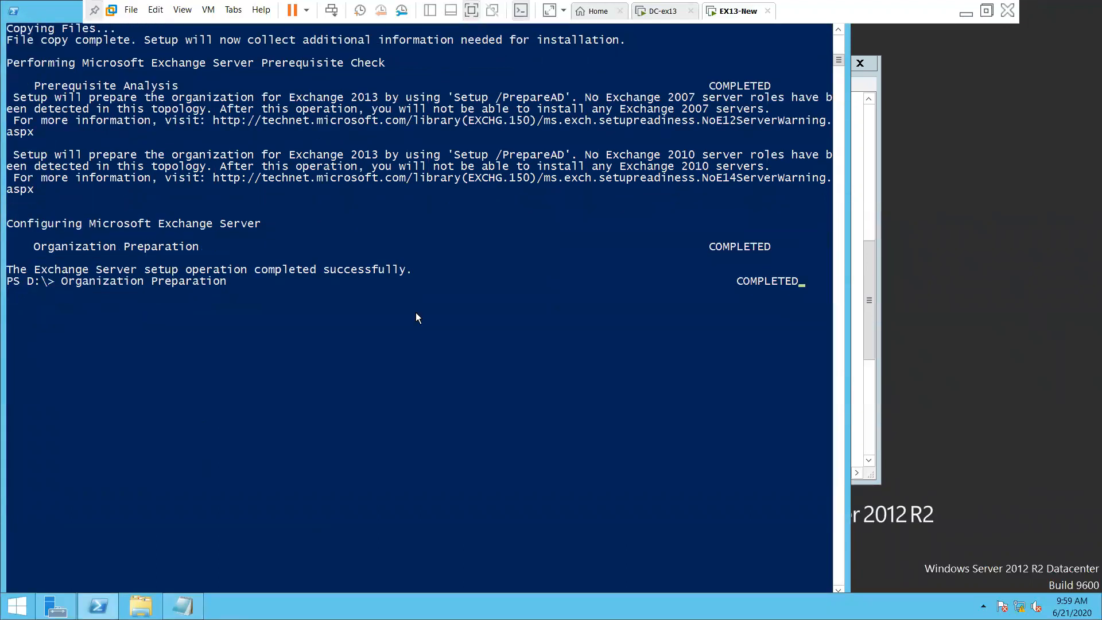
{"action": "key", "text": "BackSpace"}
{"action": "key", "text": "BackSpace"}
{"action": "key", "text": "BackSpace"}
{"action": "key", "text": "BackSpace"}
{"action": "key", "text": "BackSpace"}
{"action": "key", "text": "BackSpace"}
{"action": "key", "text": "BackSpace"}
{"action": "key", "text": "BackSpace"}
{"action": "key", "text": "BackSpace"}
{"action": "key", "text": "BackSpace"}
{"action": "key", "text": "BackSpace"}
{"action": "key", "text": "BackSpace"}
{"action": "key", "text": "BackSpace"}
{"action": "key", "text": "BackSpace"}
{"action": "key", "text": "BackSpace"}
{"action": "key", "text": "BackSpace"}
{"action": "key", "text": "BackSpace"}
{"action": "key", "text": "BackSpace"}
{"action": "key", "text": "BackSpace"}
{"action": "key", "text": "BackSpace"}
{"action": "key", "text": "BackSpace"}
{"action": "key", "text": "BackSpace"}
{"action": "key", "text": "BackSpace"}
{"action": "key", "text": "BackSpace"}
{"action": "key", "text": "BackSpace"}
{"action": "key", "text": "BackSpace"}
{"action": "key", "text": "BackSpace"}
{"action": "key", "text": "BackSpace"}
{"action": "key", "text": "BackSpace"}
{"action": "key", "text": "Return"}
{"action": "key", "text": "Return"}
{"action": "key", "text": "Return"}
{"action": "key", "text": "Return"}
Copy .\setup /PrepareSchema /IAcceptExchangeServerLicenseTerms from the notes and paste it at the prompt
{"action": "left_click", "coordinate": [183, 605]}
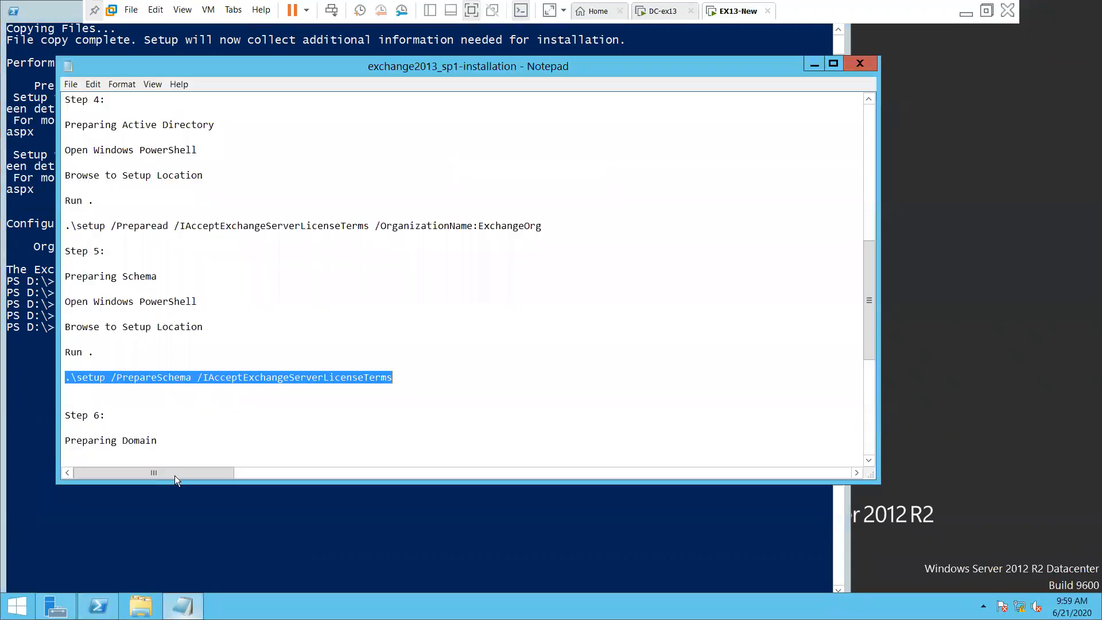
{"action": "right_click", "coordinate": [238, 379]}
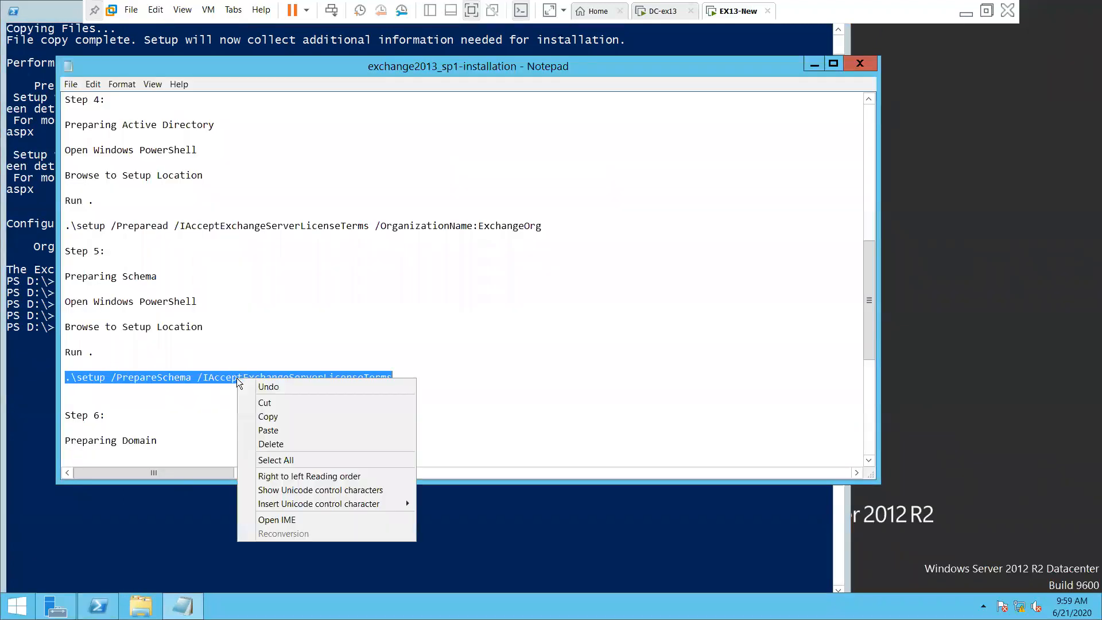
{"action": "left_click", "coordinate": [267, 419]}
{"action": "left_click", "coordinate": [295, 524]}
{"action": "right_click", "coordinate": [183, 398]}
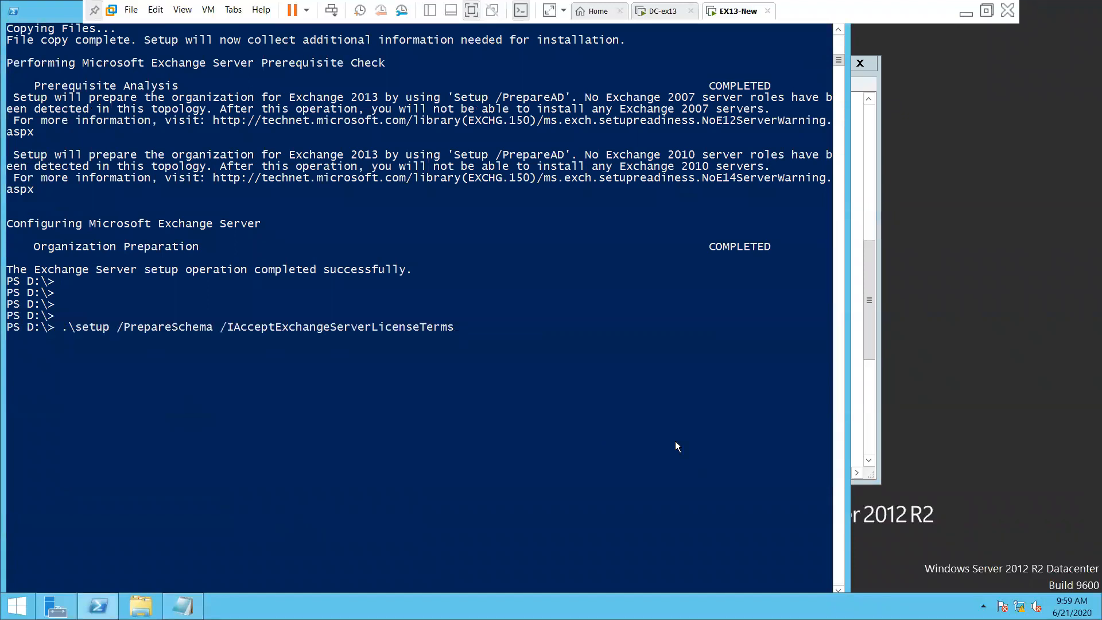
Run the PrepareSchema command and let the schema extension reach 8% before checking DC-ex13
{"action": "key", "text": "Return"}
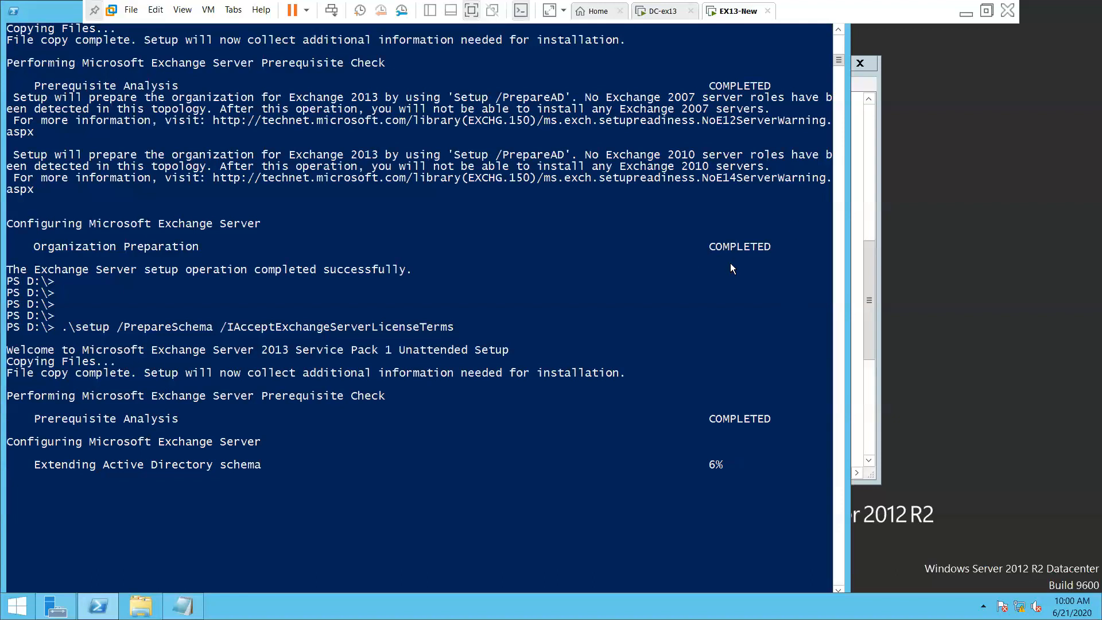
{"action": "scroll", "coordinate": [730, 269], "scroll_direction": "down", "scroll_amount": 3}
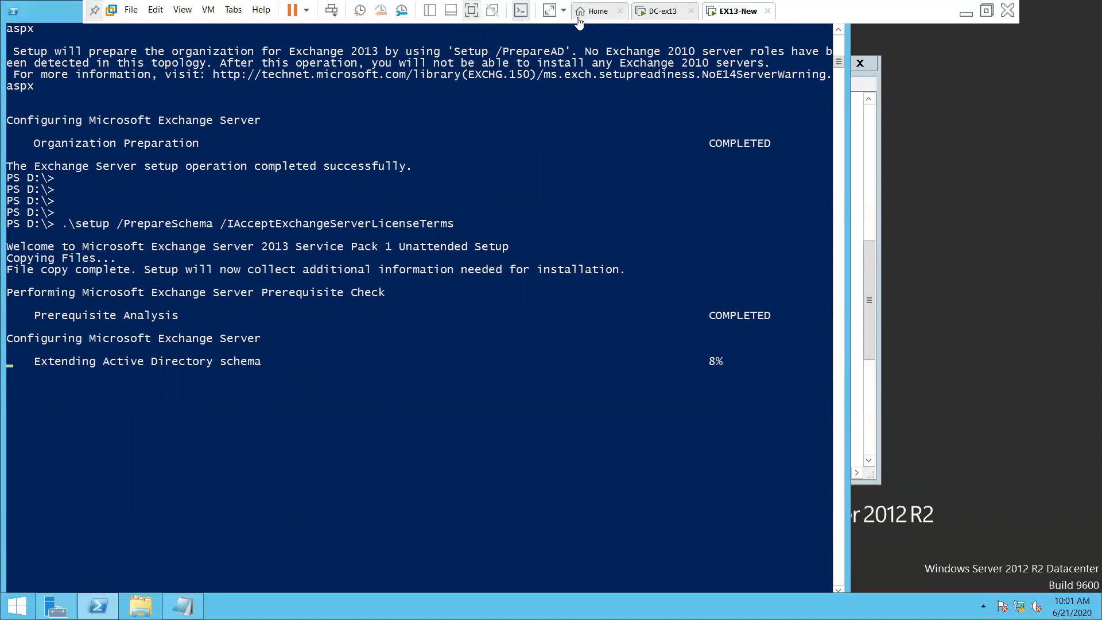
{"action": "left_click", "coordinate": [664, 13]}
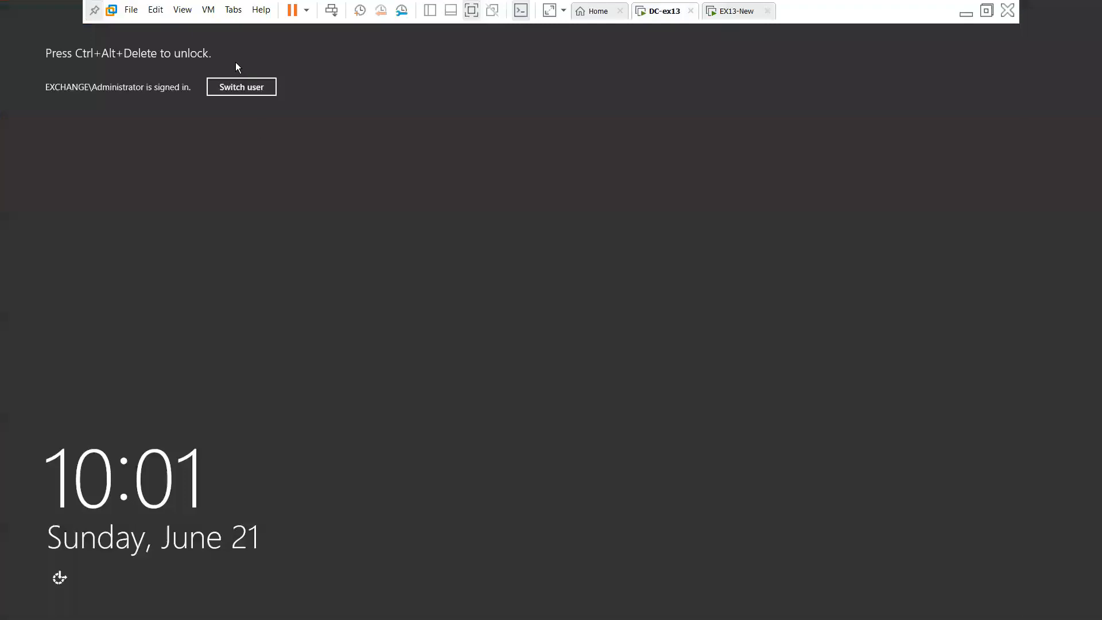
Unlock the DC-ex13 domain controller by entering the administrator password
{"action": "left_click", "coordinate": [332, 11]}
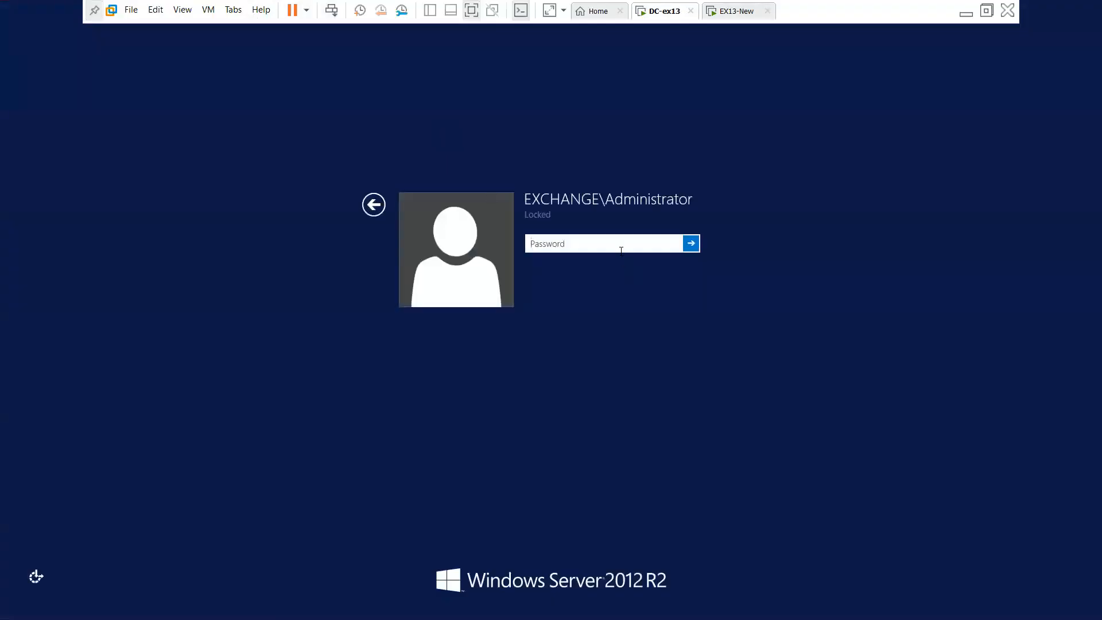
{"action": "type", "text": "P@ssw0rd"}
{"action": "key", "text": "Return"}
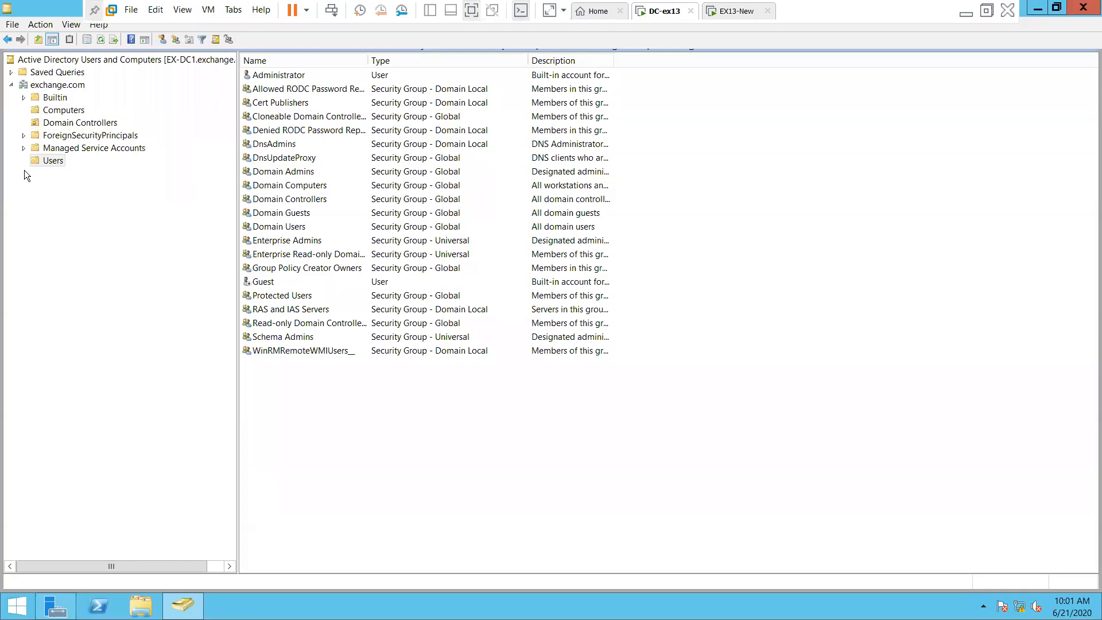
Review the Administrator account's properties in Active Directory Users and Computers, then close them
{"action": "left_click", "coordinate": [272, 75]}
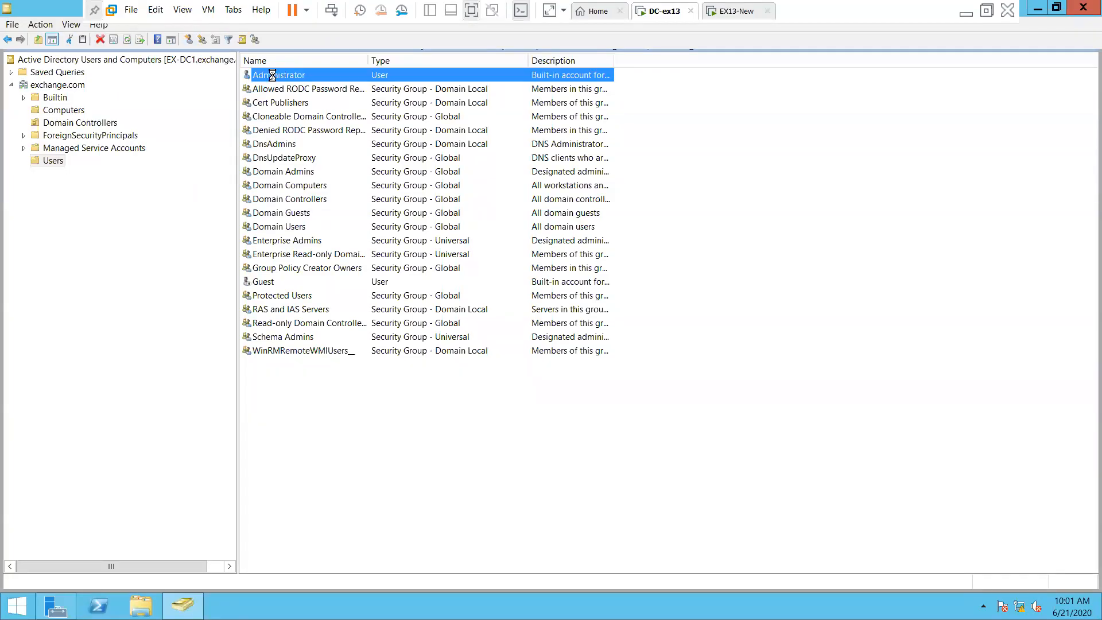
{"action": "right_click", "coordinate": [272, 75]}
{"action": "left_click", "coordinate": [319, 237]}
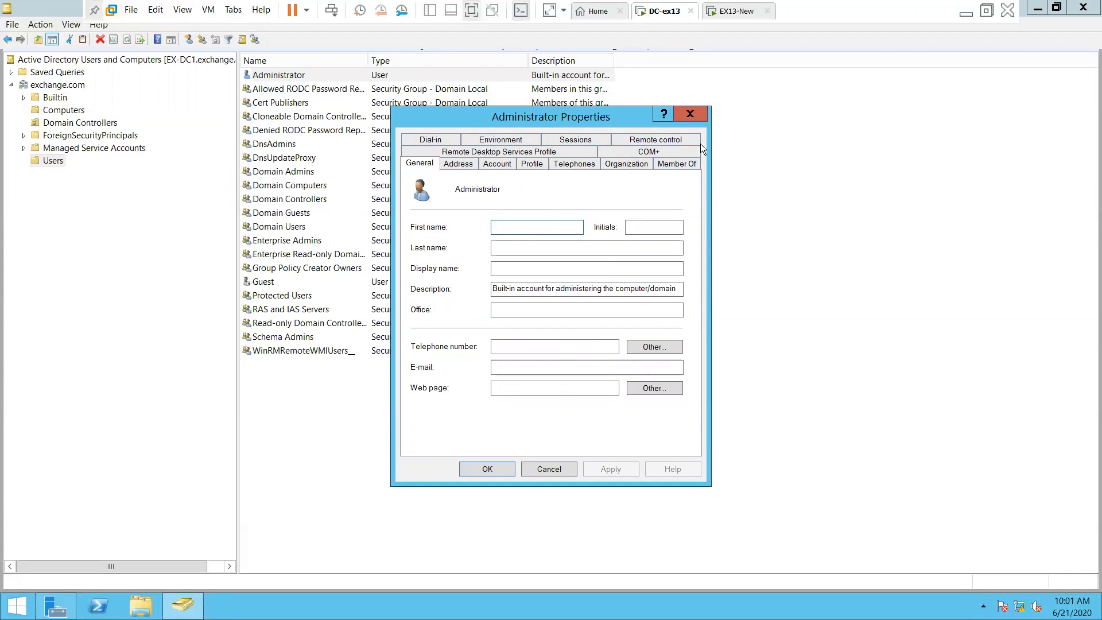
{"action": "left_click", "coordinate": [690, 114]}
{"action": "left_click", "coordinate": [867, 229]}
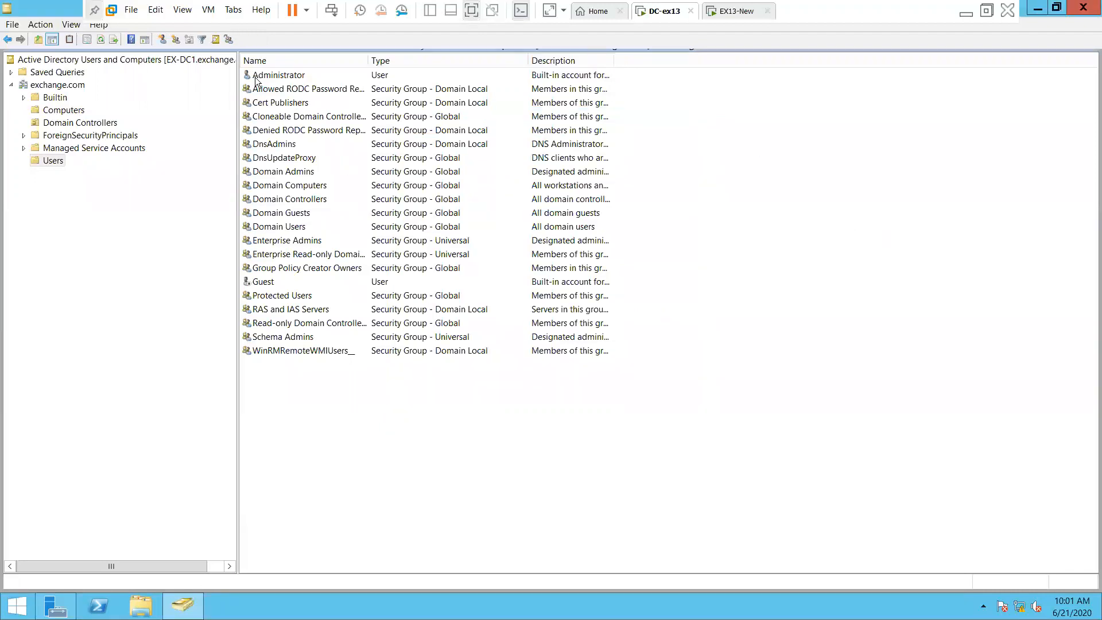
{"action": "left_click", "coordinate": [736, 13]}
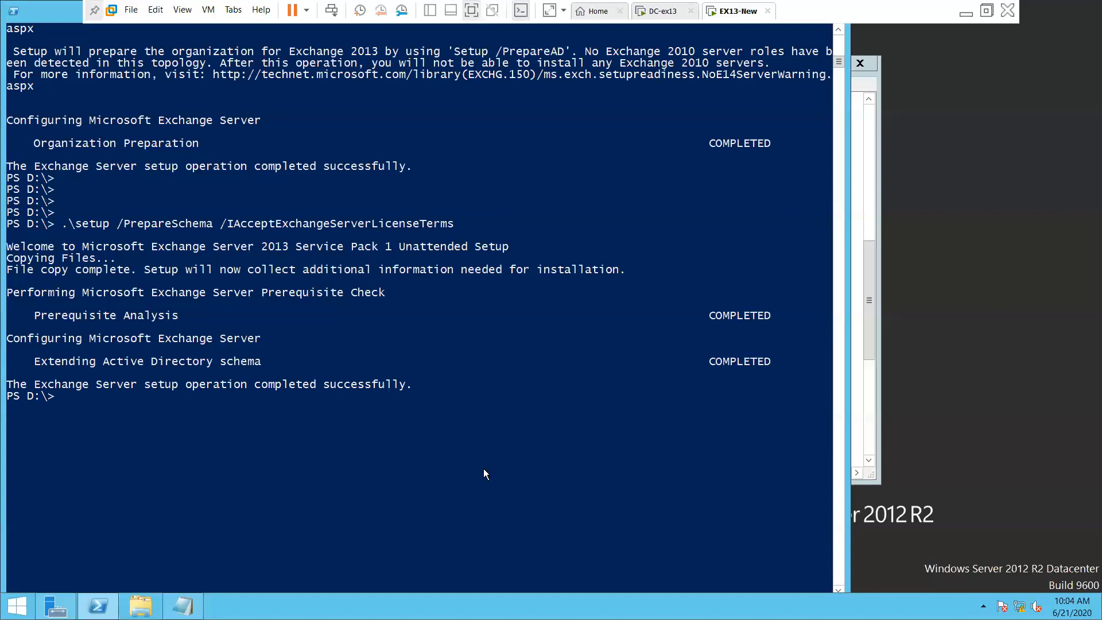
Wait on EX13-New until PrepareSchema reports success, then add fresh prompt lines
{"action": "key", "text": "Return"}
{"action": "key", "text": "Return"}
{"action": "key", "text": "Return"}
{"action": "key", "text": "Return"}
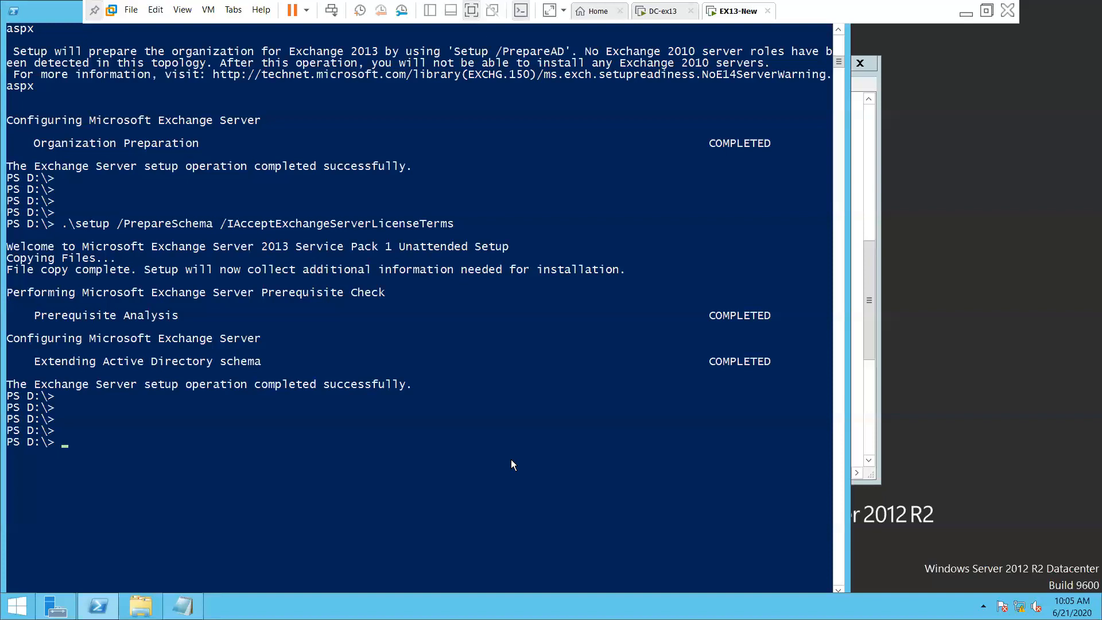
Scroll to and highlight the COMPLETED Extending Active Directory schema result to confirm success
{"action": "scroll", "coordinate": [254, 492], "scroll_direction": "down", "scroll_amount": 3}
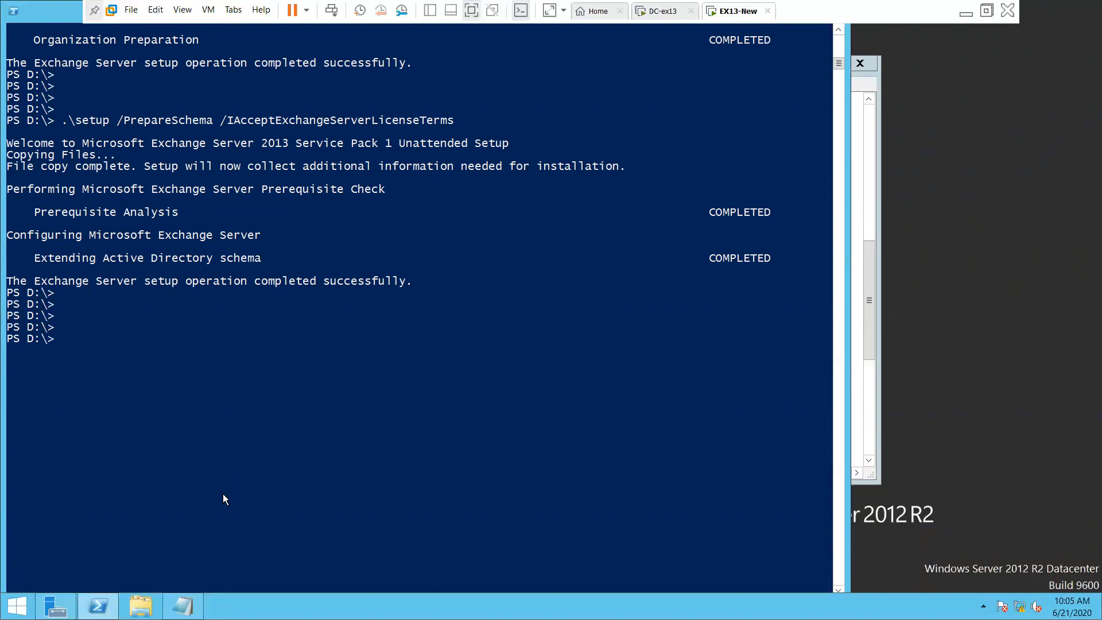
{"action": "scroll", "coordinate": [224, 499], "scroll_direction": "up", "scroll_amount": 1}
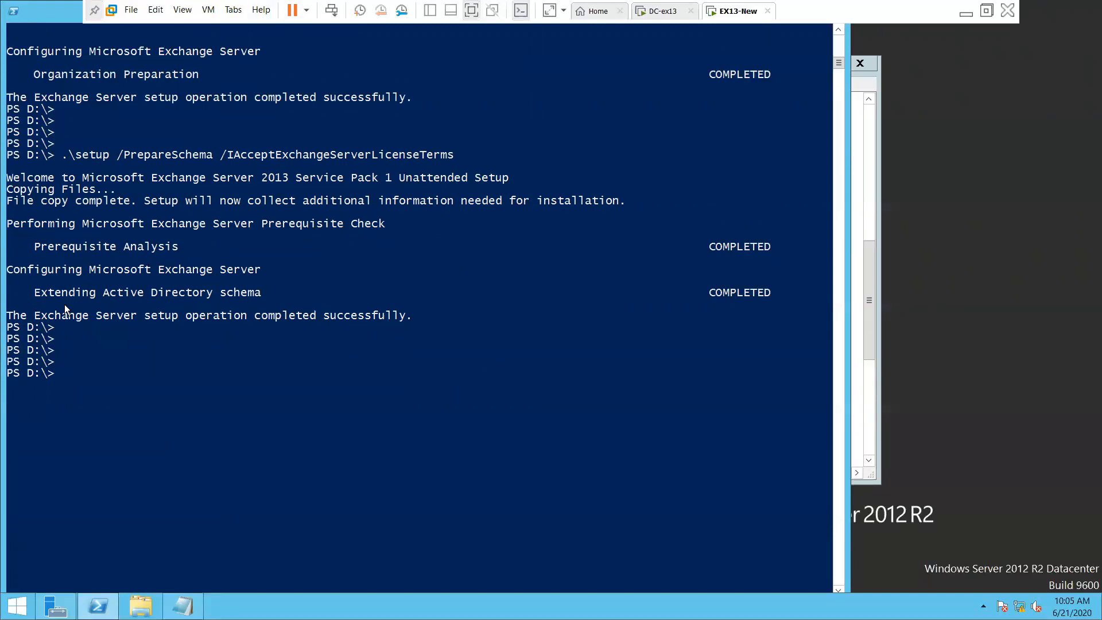
{"action": "left_click_drag", "start_coordinate": [37, 296], "coordinate": [275, 297]}
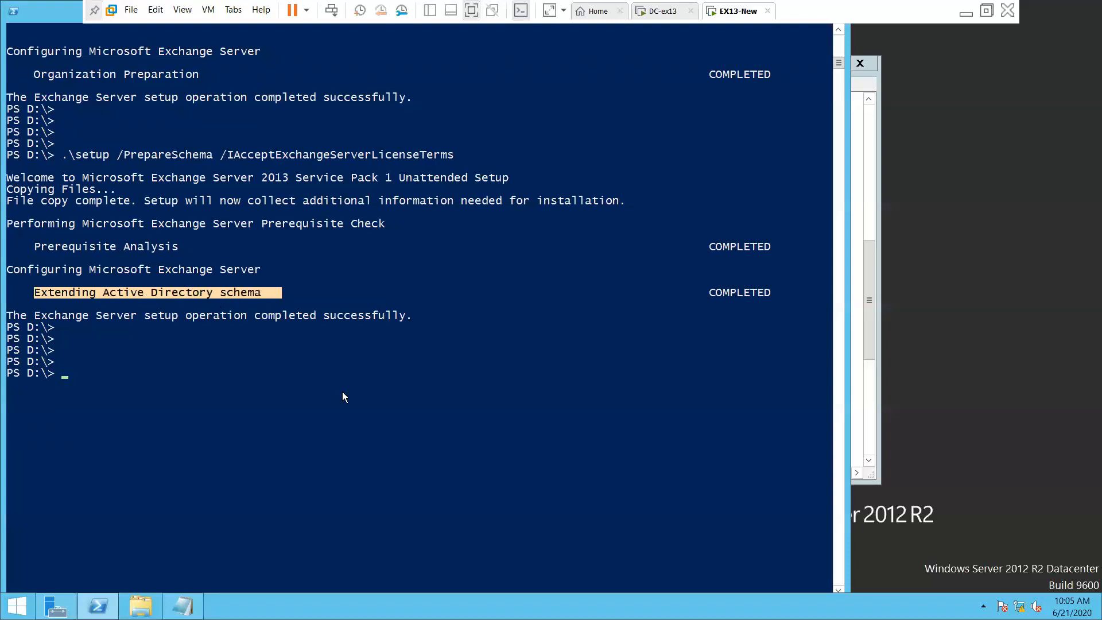
{"action": "left_click", "coordinate": [256, 383]}
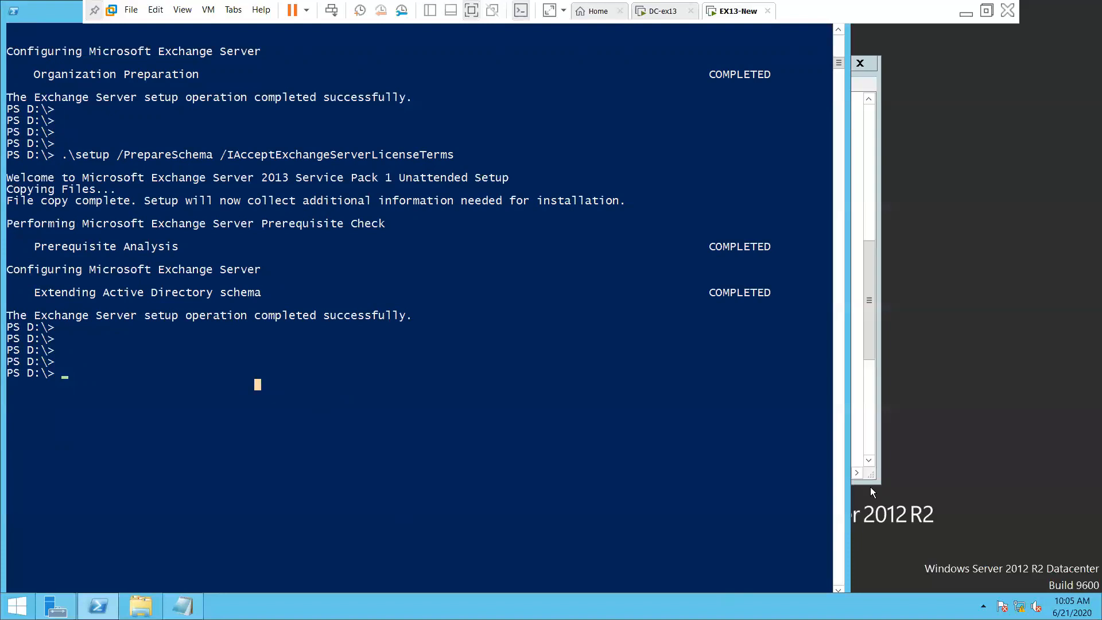
{"action": "left_click", "coordinate": [970, 448]}
Copy the .\setup /Preparedomain command line from the Exchange installation notes
{"action": "left_click", "coordinate": [861, 405]}
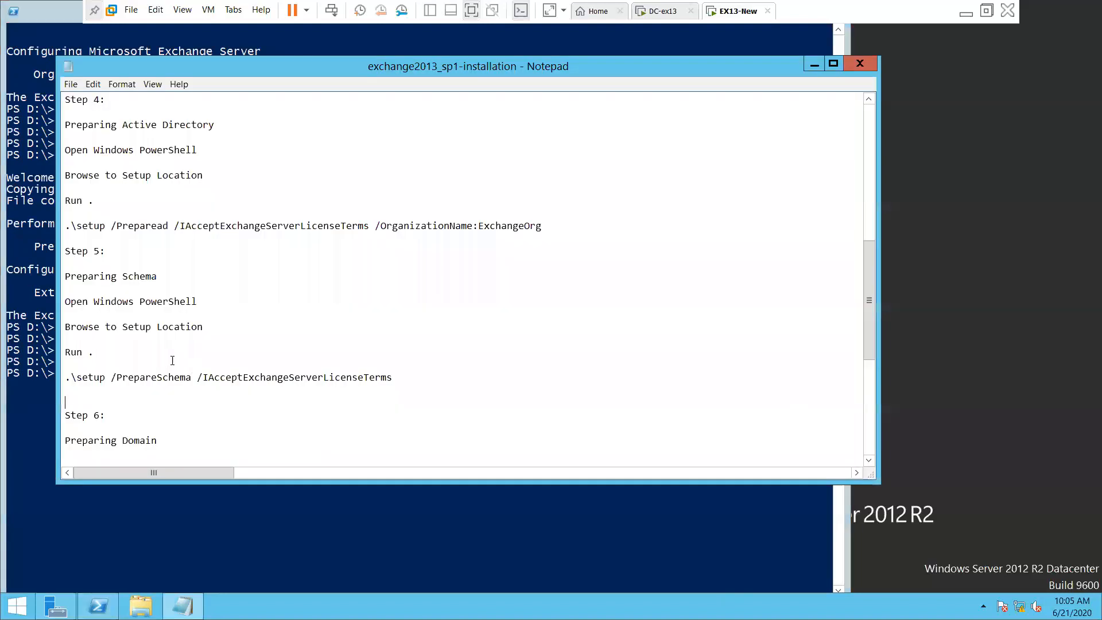
{"action": "scroll", "coordinate": [168, 404], "scroll_direction": "down", "scroll_amount": 3}
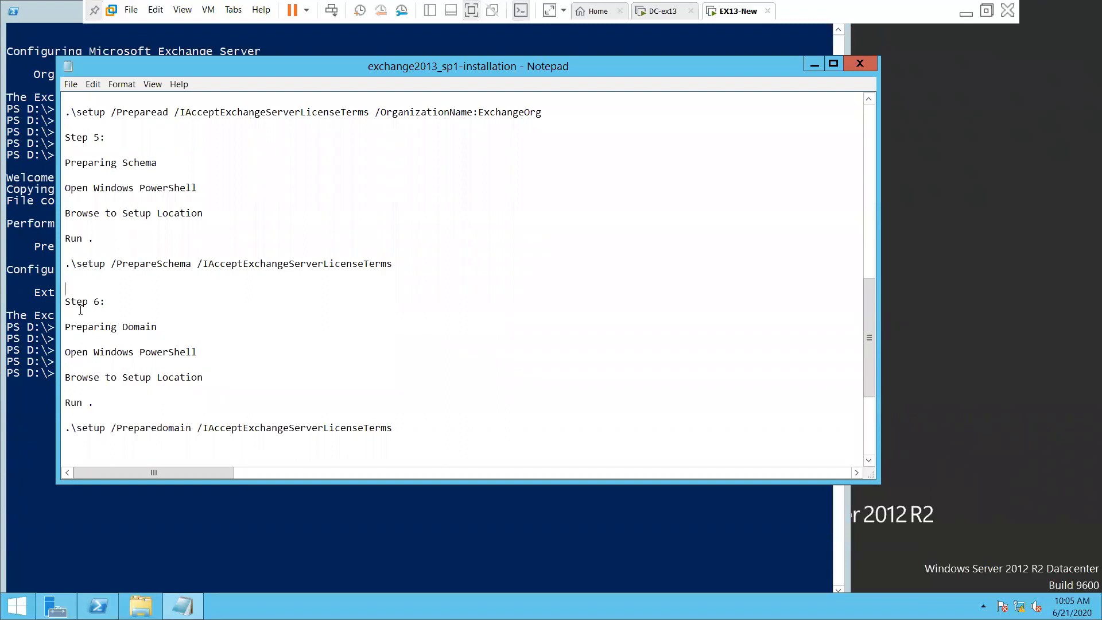
{"action": "left_click_drag", "start_coordinate": [202, 300], "coordinate": [76, 302]}
{"action": "scroll", "coordinate": [375, 377], "scroll_direction": "down", "scroll_amount": 3}
{"action": "scroll", "coordinate": [375, 377], "scroll_direction": "down", "scroll_amount": 1}
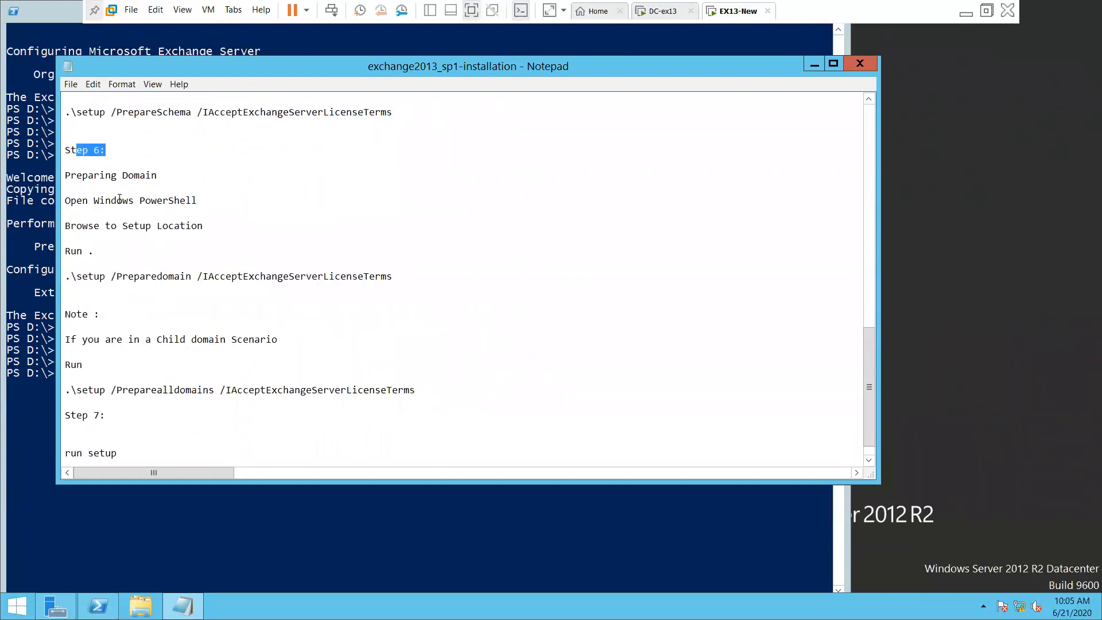
{"action": "left_click_drag", "start_coordinate": [71, 276], "coordinate": [272, 285]}
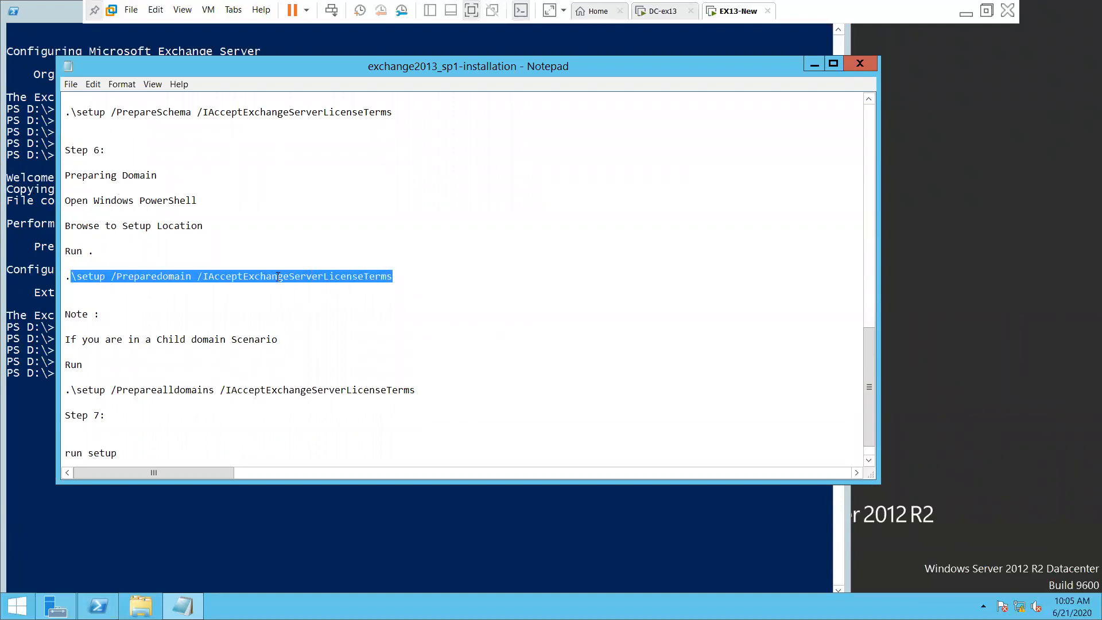
{"action": "right_click", "coordinate": [279, 277]}
{"action": "left_click", "coordinate": [328, 314]}
{"action": "left_click_drag", "start_coordinate": [65, 276], "coordinate": [385, 283]}
{"action": "right_click", "coordinate": [375, 276]}
{"action": "left_click", "coordinate": [404, 315]}
{"action": "left_click", "coordinate": [293, 496]}
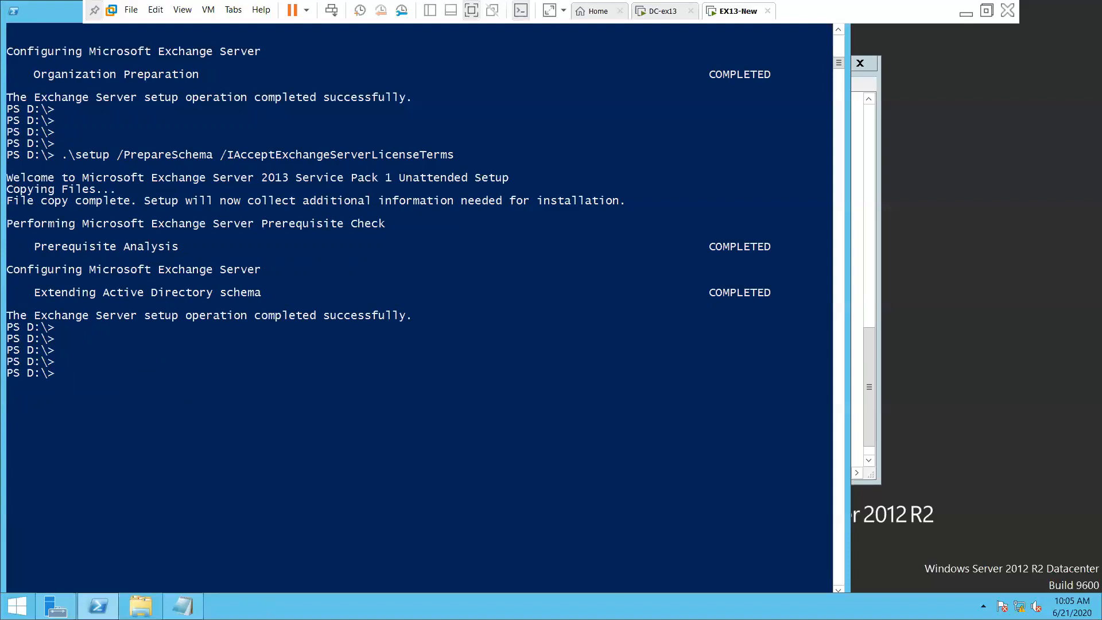
Recopy the .\setup /Preparedomain command, paste it at the PowerShell prompt and run it
{"action": "left_click", "coordinate": [183, 606]}
{"action": "left_click", "coordinate": [285, 355]}
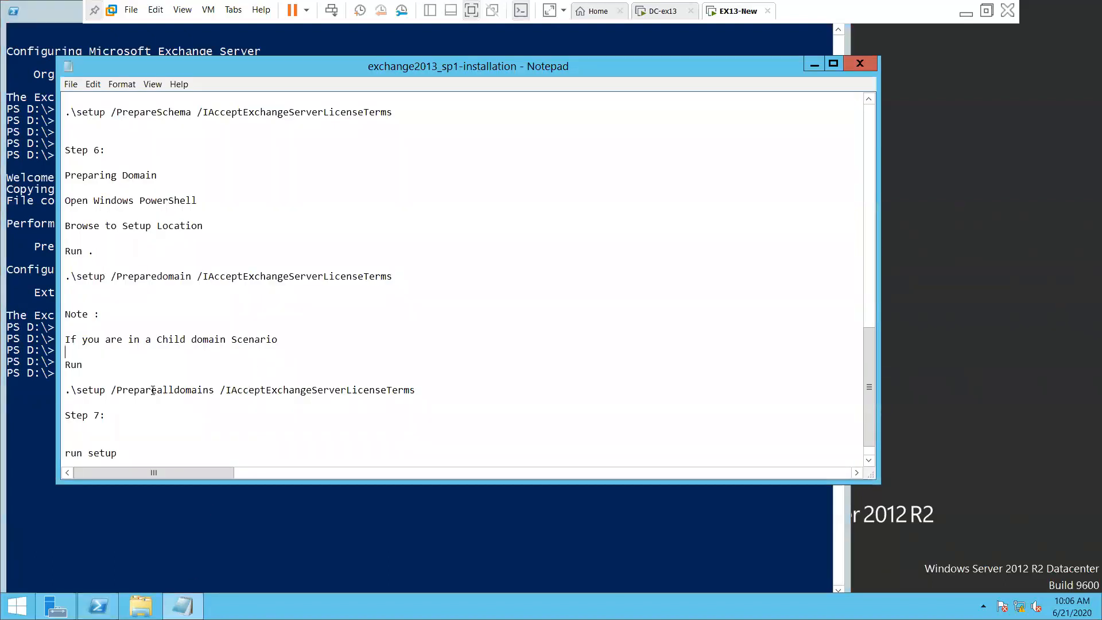
{"action": "left_click_drag", "start_coordinate": [65, 390], "coordinate": [143, 388]}
{"action": "left_click_drag", "start_coordinate": [65, 276], "coordinate": [433, 276]}
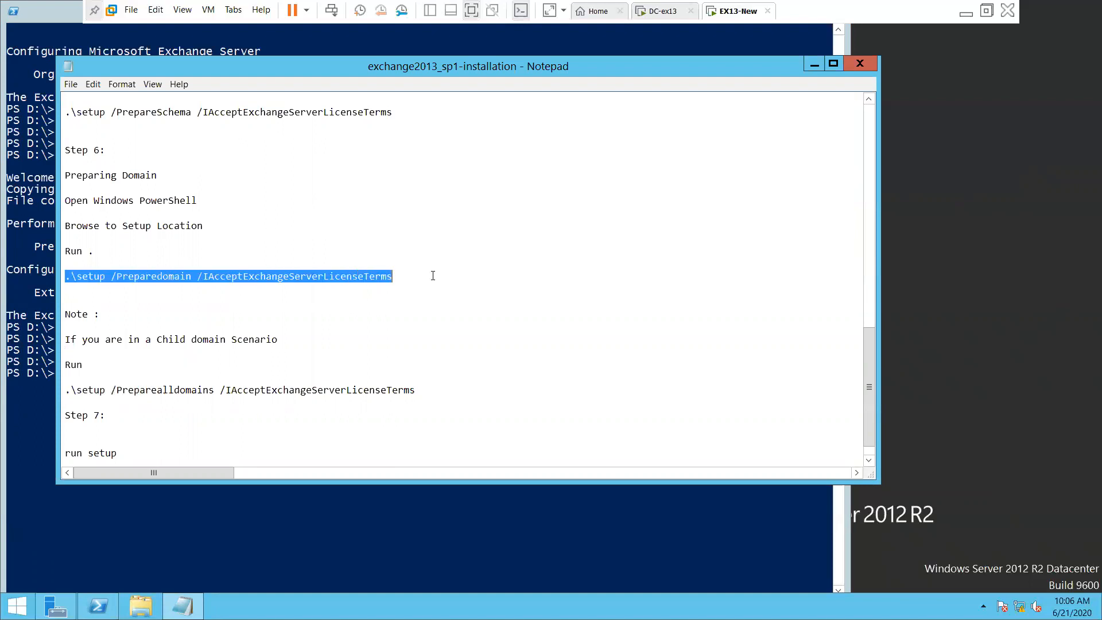
{"action": "right_click", "coordinate": [375, 276]}
{"action": "left_click", "coordinate": [402, 314]}
{"action": "left_click", "coordinate": [244, 516]}
{"action": "right_click", "coordinate": [200, 402]}
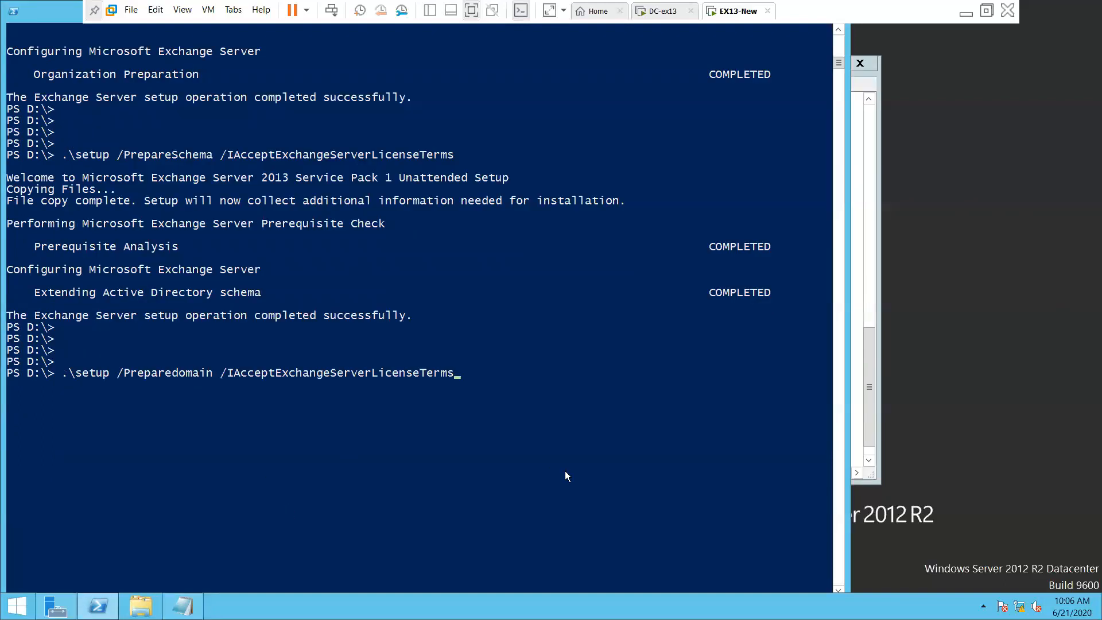
{"action": "key", "text": "Return"}
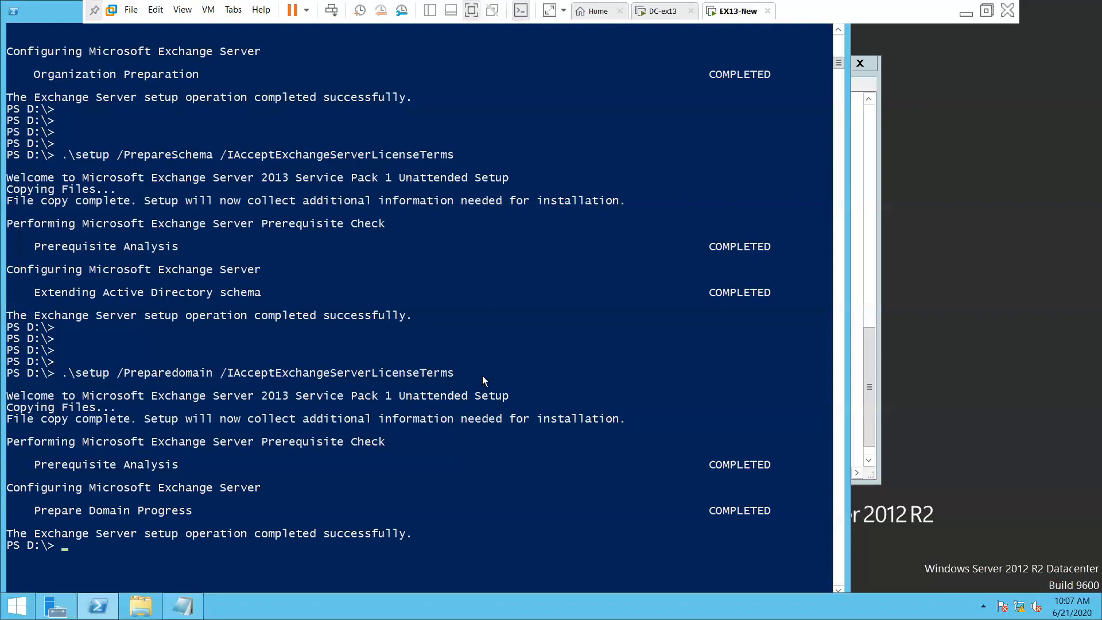
Wait for /Preparedomain to report completed successfully, scrolling to the end of the output
{"action": "scroll", "coordinate": [481, 396], "scroll_direction": "down", "scroll_amount": 5}
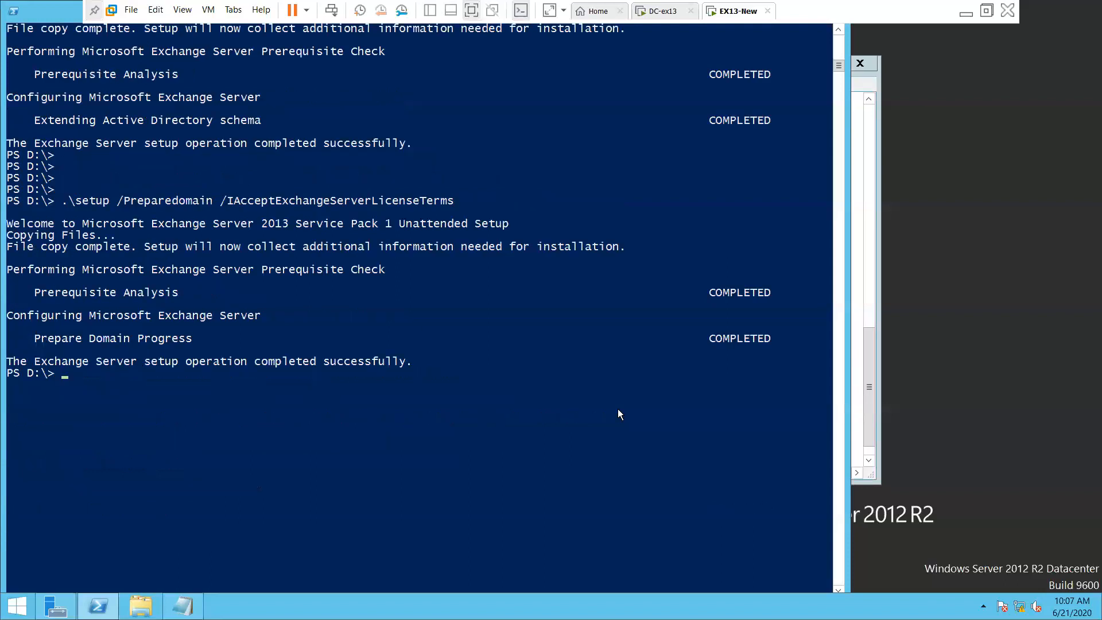
Copy the .\setup /Preparealldomains line from the Exchange install notes, then return to PowerShell
{"action": "left_click", "coordinate": [869, 393]}
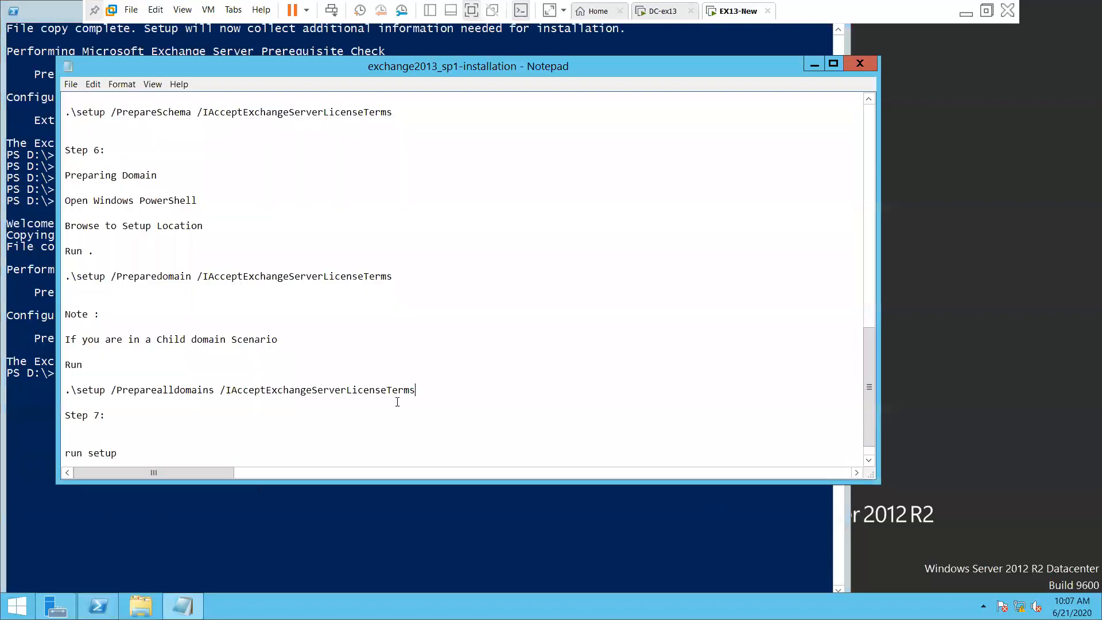
{"action": "left_click_drag", "start_coordinate": [64, 337], "coordinate": [318, 345]}
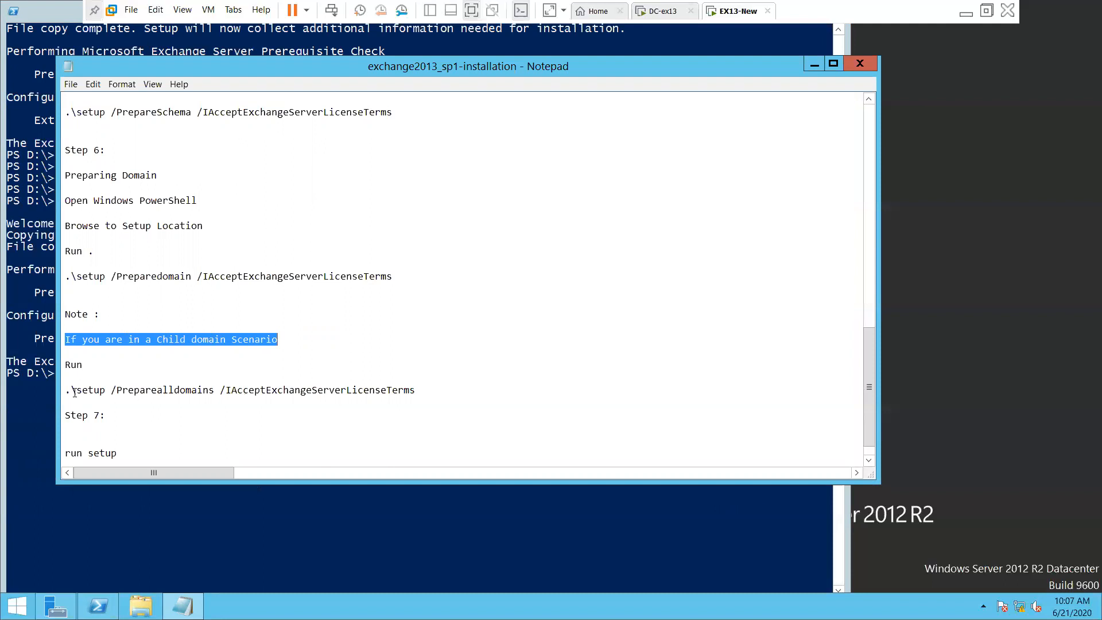
{"action": "left_click_drag", "start_coordinate": [70, 390], "coordinate": [441, 401]}
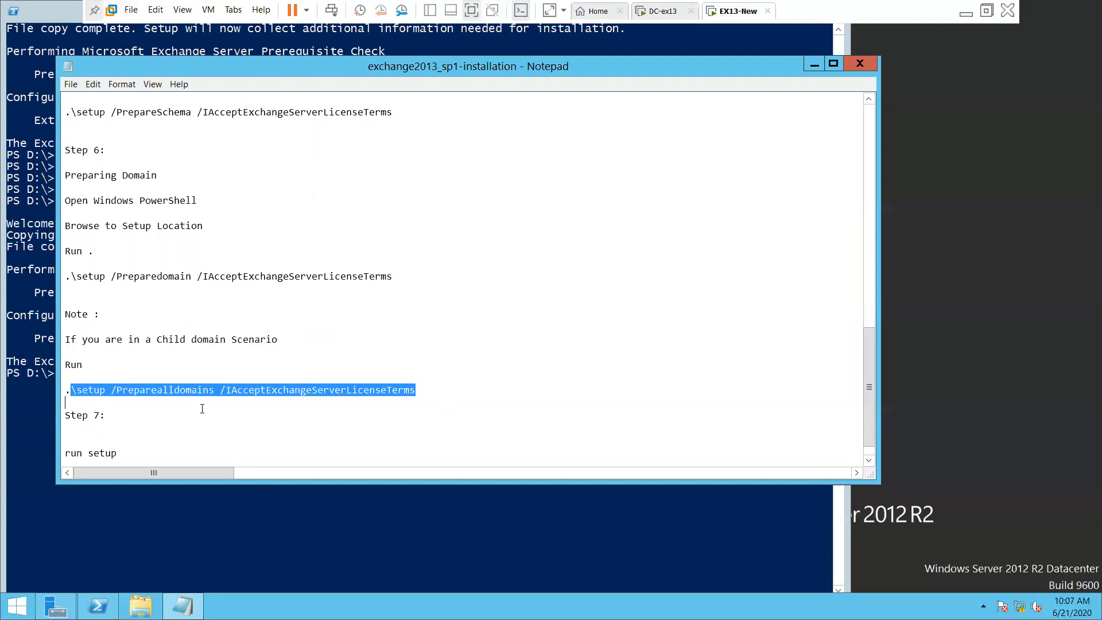
{"action": "left_click_drag", "start_coordinate": [65, 391], "coordinate": [378, 400]}
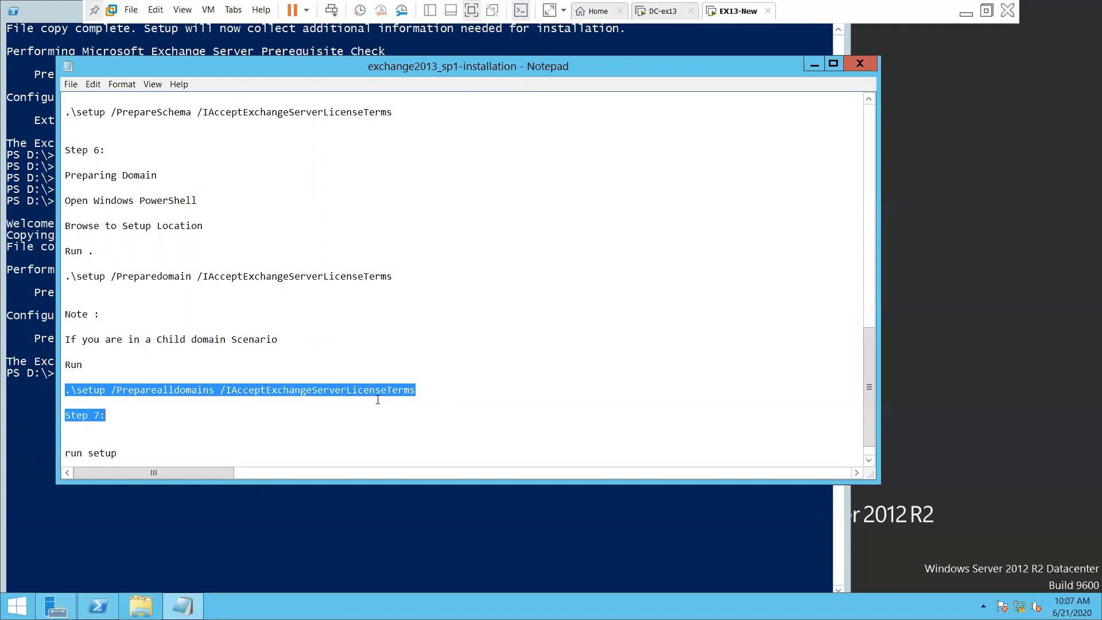
{"action": "left_click", "coordinate": [255, 417]}
{"action": "left_click_drag", "start_coordinate": [65, 390], "coordinate": [347, 397]}
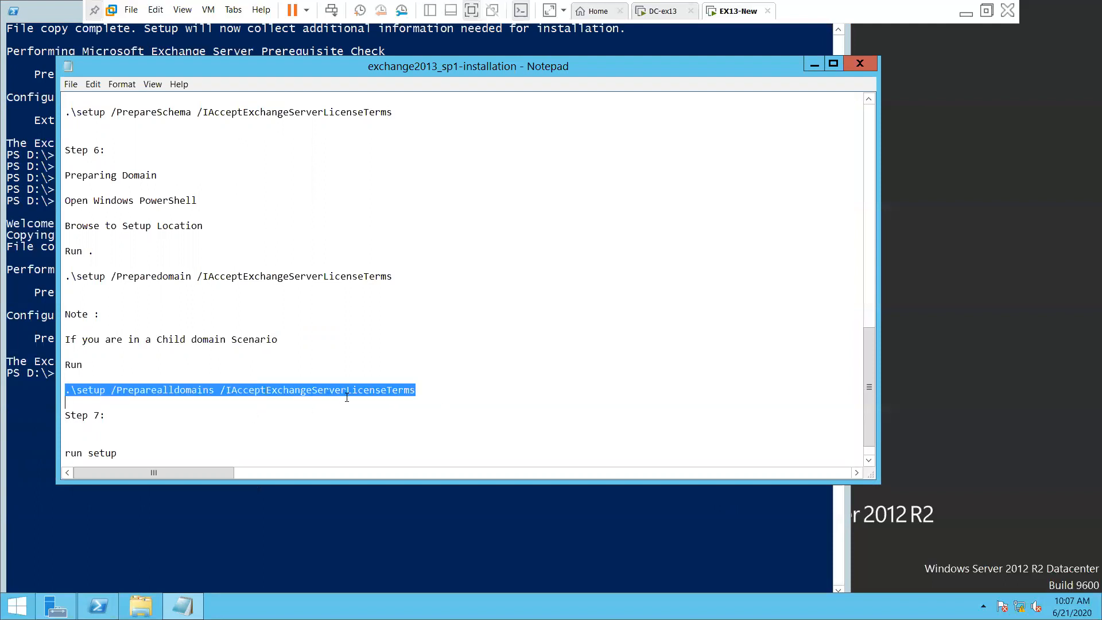
{"action": "right_click", "coordinate": [379, 391]}
{"action": "left_click", "coordinate": [435, 434]}
{"action": "left_click", "coordinate": [279, 500]}
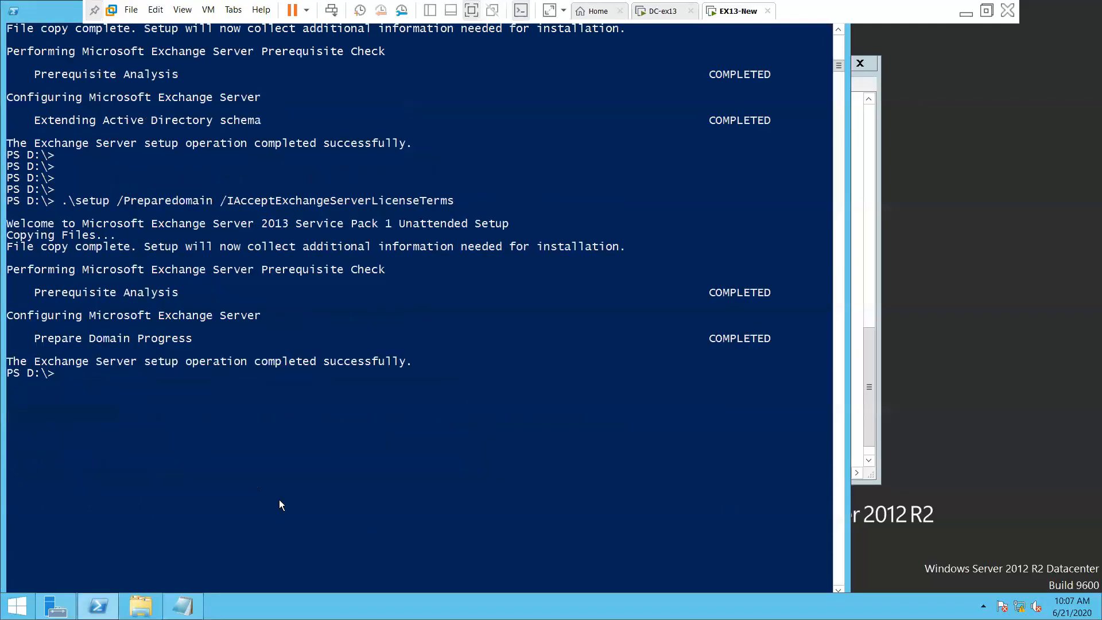
Paste the .\setup /Preparealldomains command into PowerShell and start it
{"action": "right_click", "coordinate": [208, 434]}
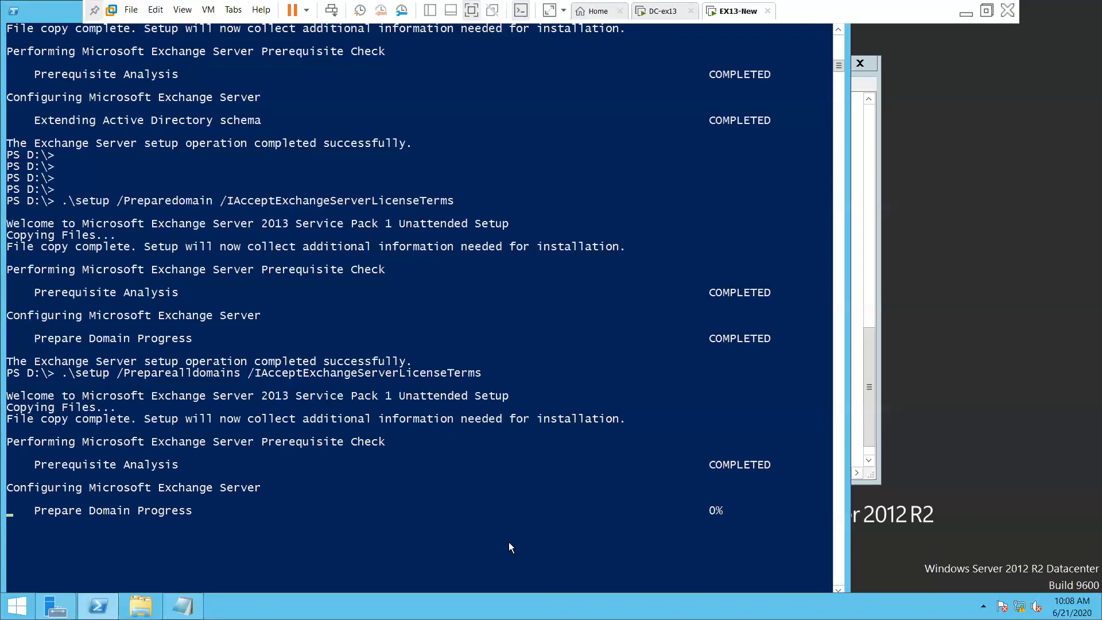
Follow the Preparealldomains output until Prepare Domain Progress shows COMPLETED and setup reports success
{"action": "scroll", "coordinate": [467, 517], "scroll_direction": "down", "scroll_amount": 3}
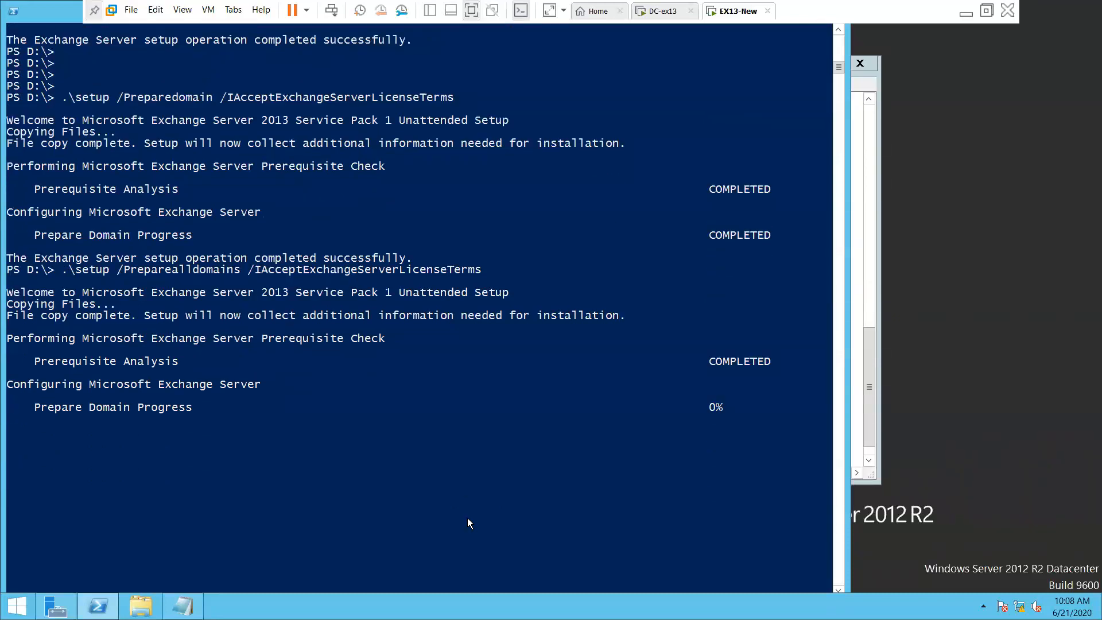
{"action": "scroll", "coordinate": [468, 521], "scroll_direction": "down", "scroll_amount": 1}
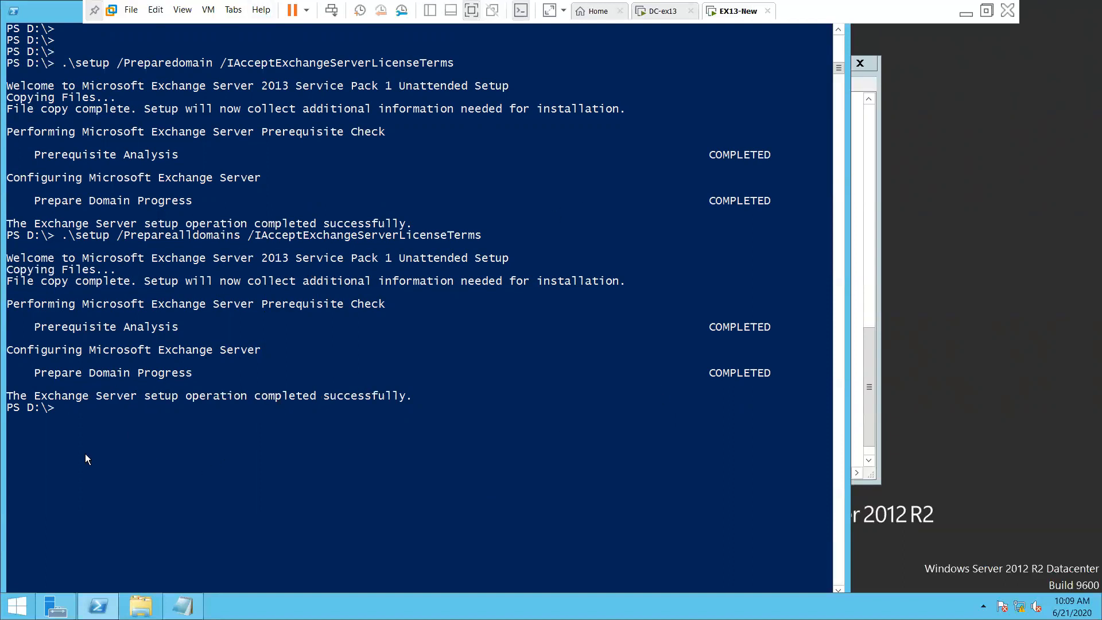
Close the Exchange install notes in Notepad without saving changes
{"action": "left_click", "coordinate": [867, 404]}
{"action": "left_click", "coordinate": [196, 424]}
{"action": "scroll", "coordinate": [195, 422], "scroll_direction": "down", "scroll_amount": 1}
{"action": "left_click_drag", "start_coordinate": [118, 428], "coordinate": [8, 433]}
{"action": "left_click", "coordinate": [185, 403]}
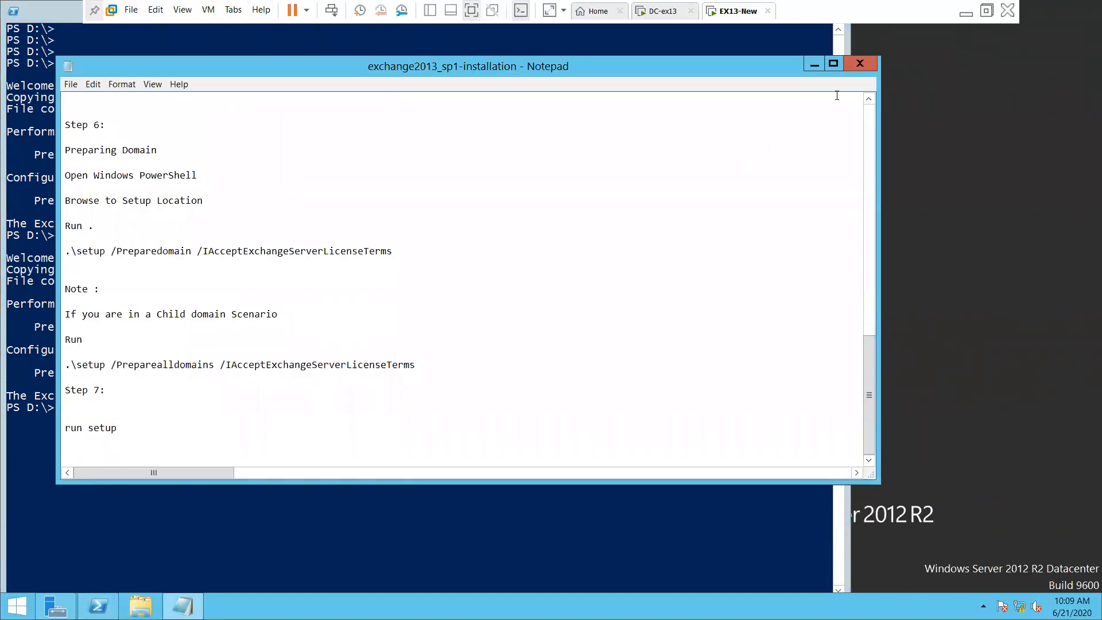
{"action": "left_click", "coordinate": [860, 64]}
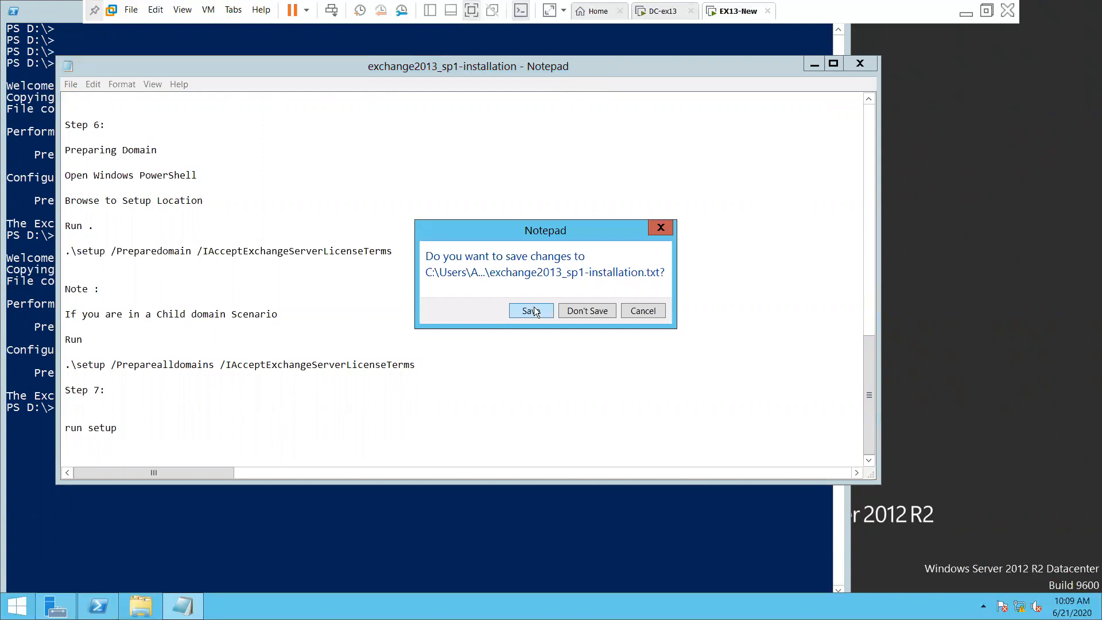
{"action": "left_click", "coordinate": [578, 311]}
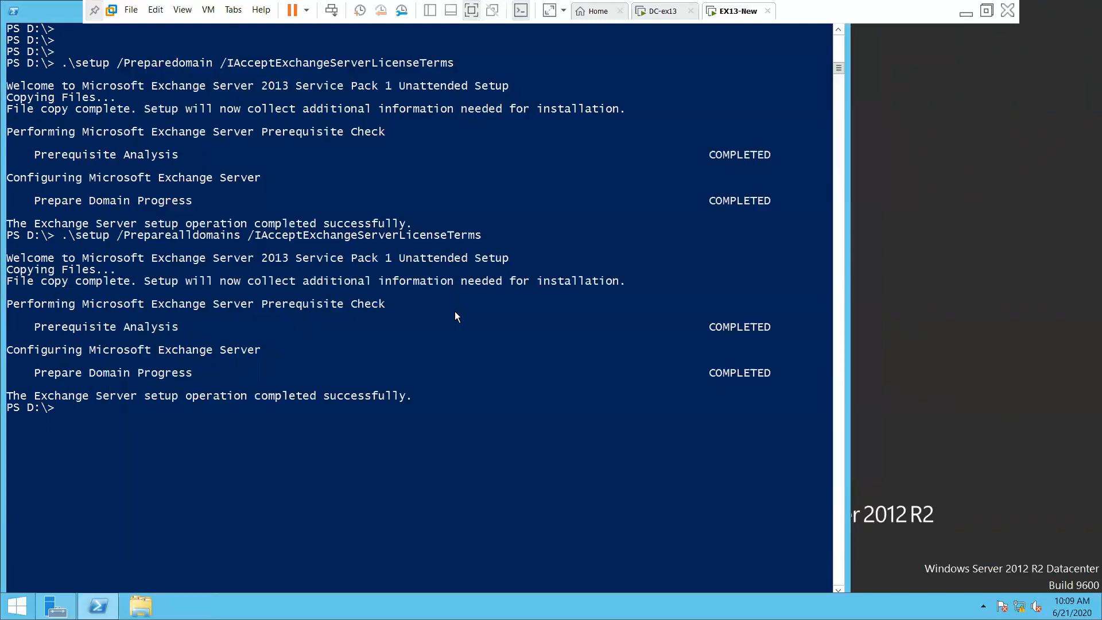
Close the PowerShell console from its system menu
{"action": "left_click", "coordinate": [14, 14]}
{"action": "left_click", "coordinate": [57, 103]}
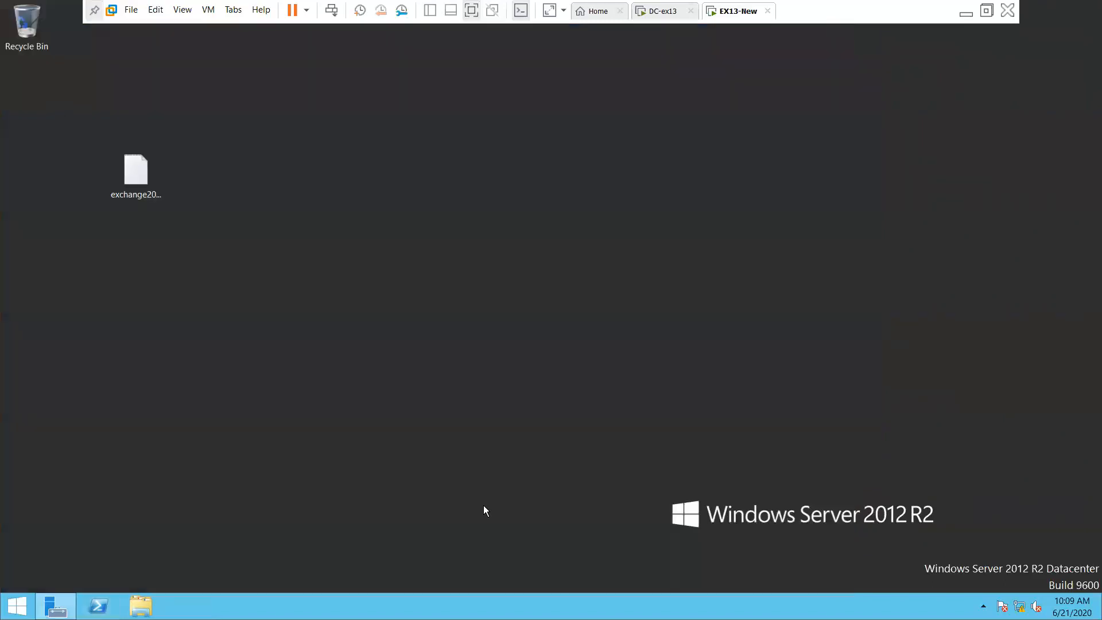
{"action": "right_click", "coordinate": [728, 16]}
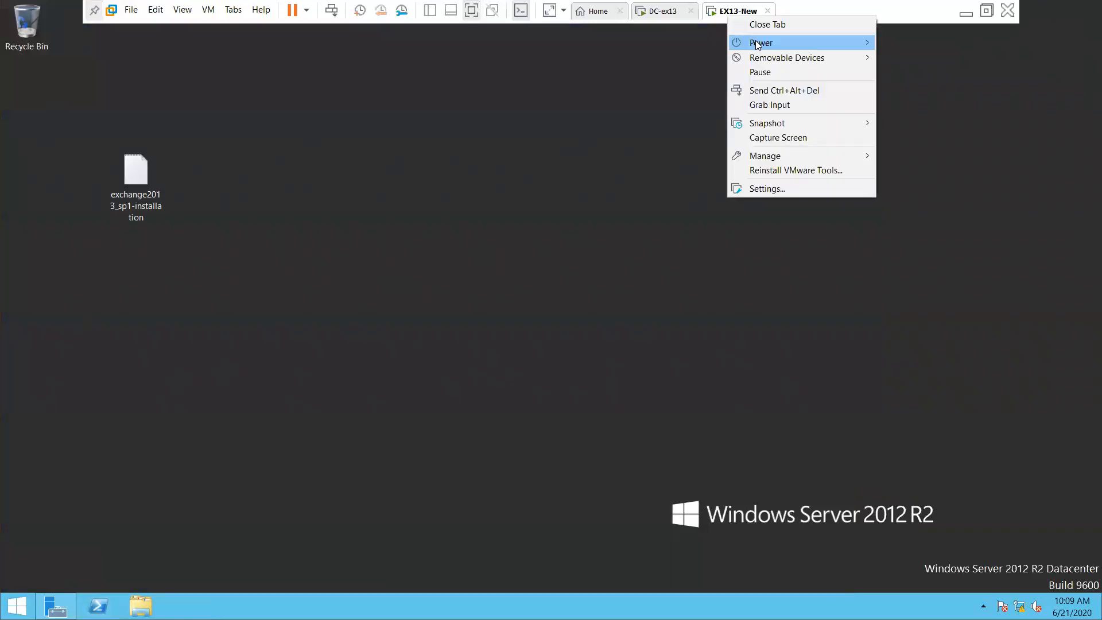
Shut down the EX13-New guest, then the DC-ex13 guest, confirming each shutdown
{"action": "mouse_move", "coordinate": [763, 42]}
{"action": "left_click", "coordinate": [928, 58]}
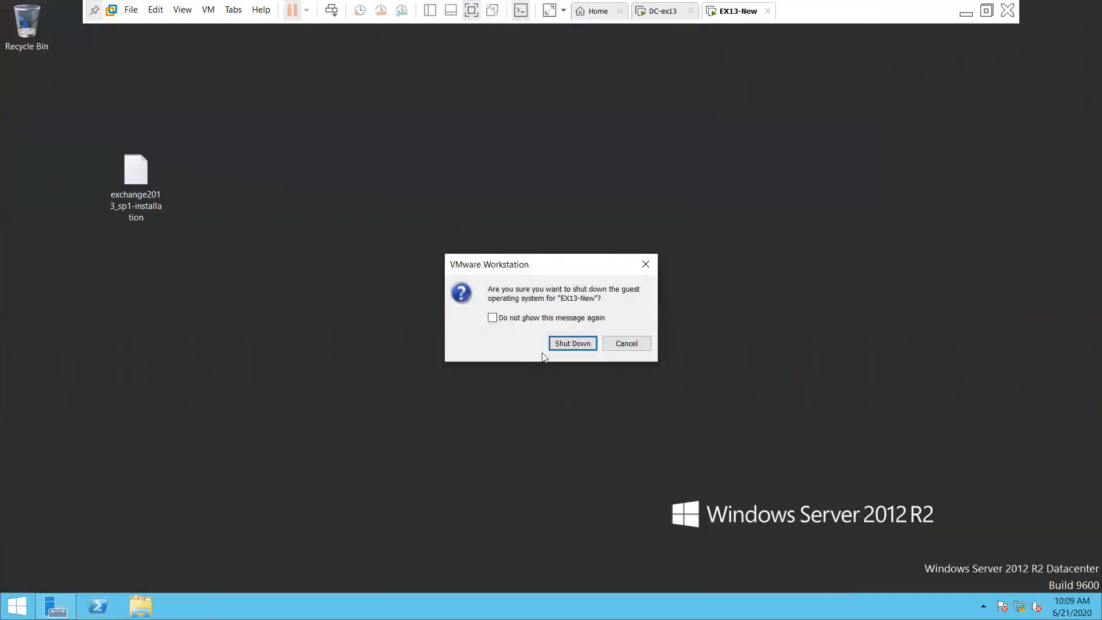
{"action": "left_click", "coordinate": [574, 345]}
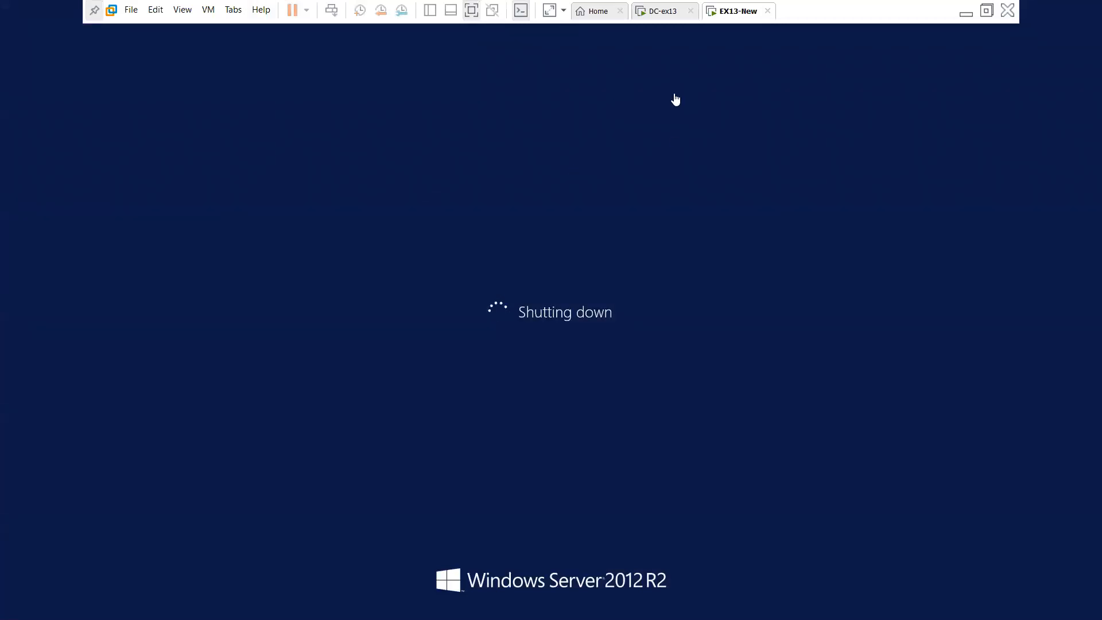
{"action": "left_click", "coordinate": [664, 16]}
{"action": "right_click", "coordinate": [664, 15]}
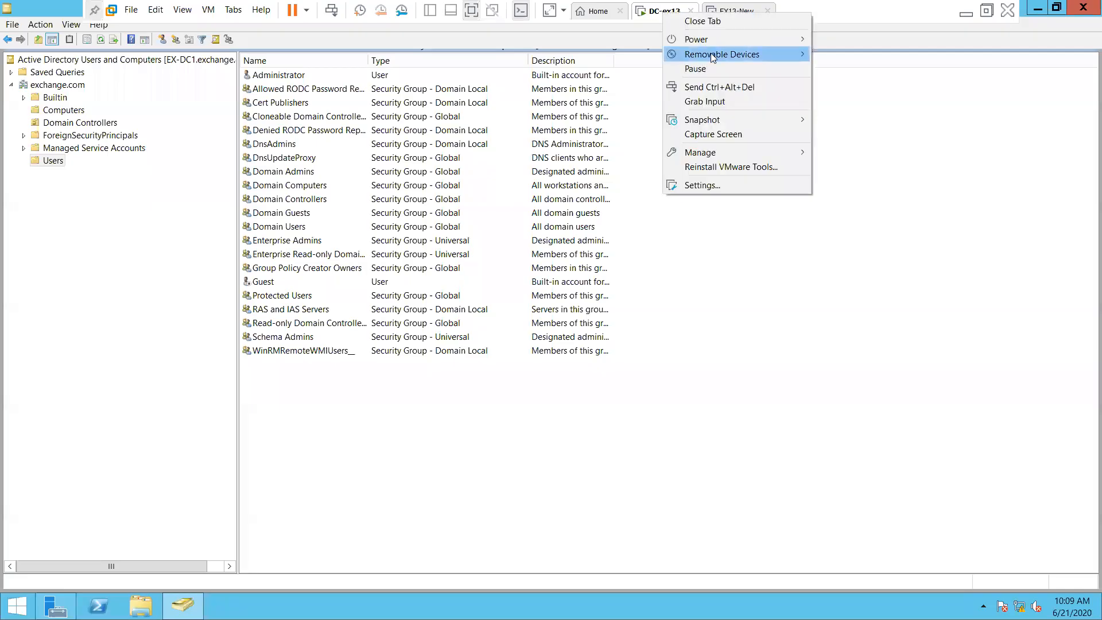
{"action": "mouse_move", "coordinate": [724, 42]}
{"action": "left_click", "coordinate": [863, 55]}
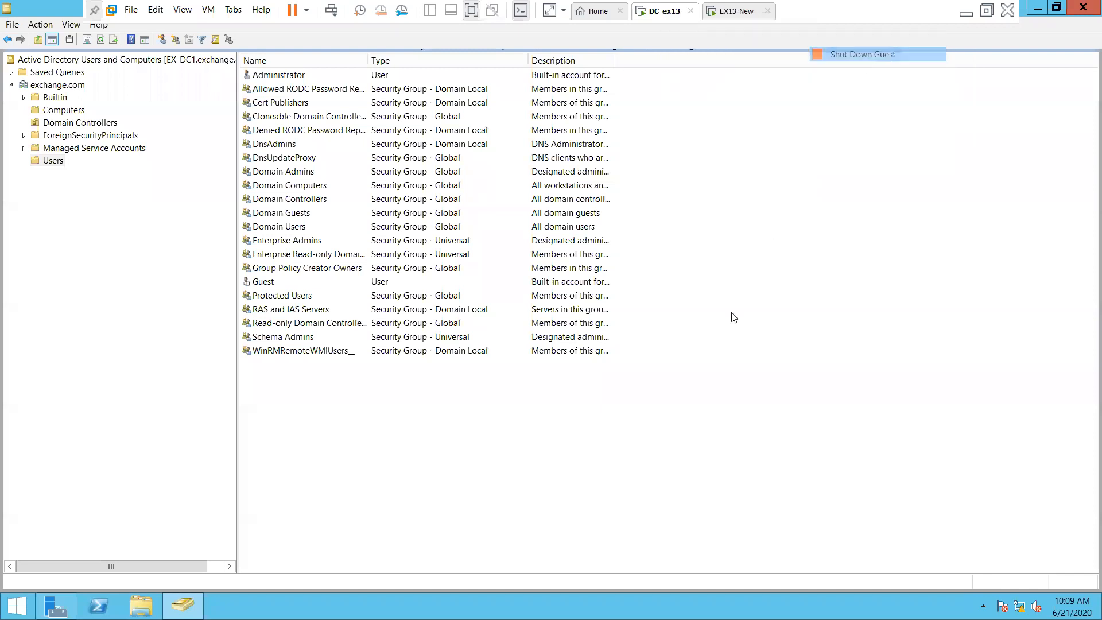
{"action": "left_click", "coordinate": [585, 343]}
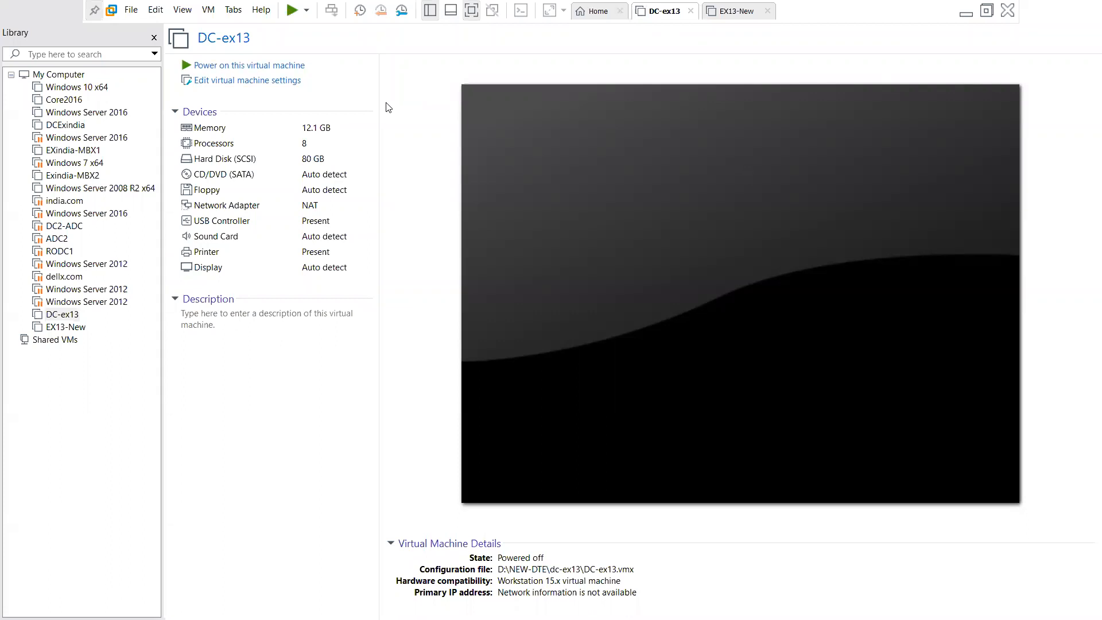
In DC-ex13's settings, set memory to 1912 MB and processors to 2, then save
{"action": "left_click", "coordinate": [242, 81]}
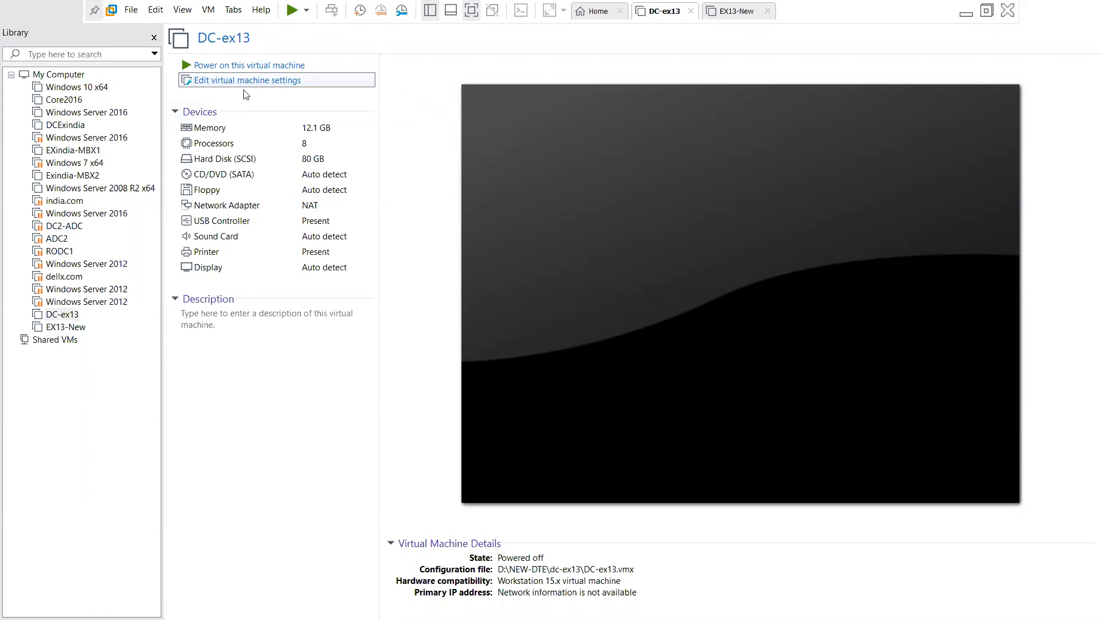
{"action": "left_click", "coordinate": [220, 83]}
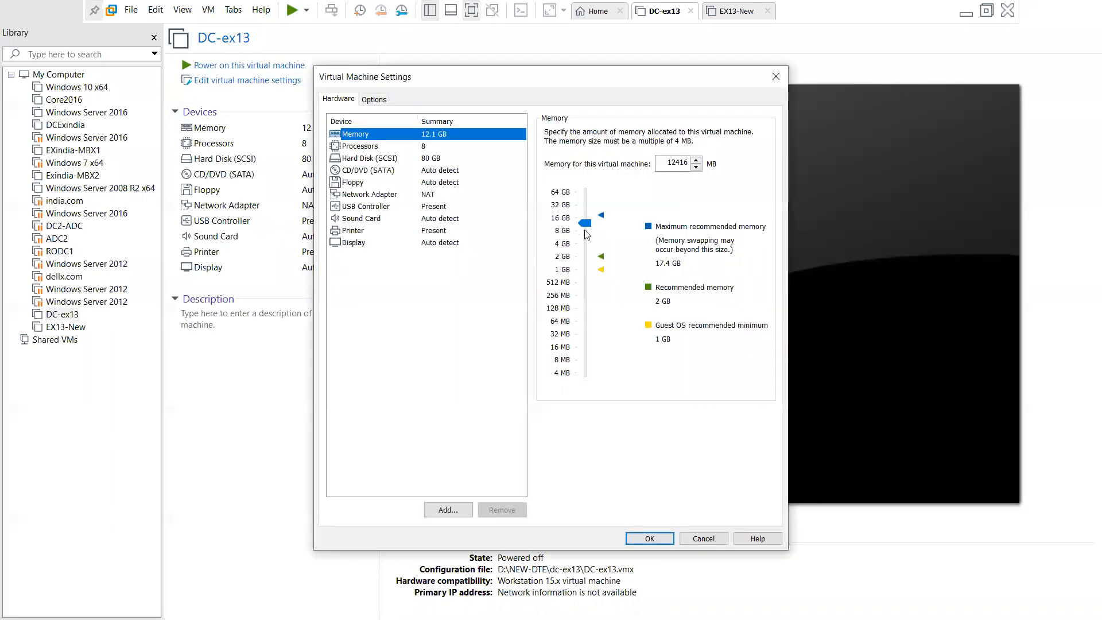
{"action": "left_click", "coordinate": [584, 263]}
{"action": "left_click", "coordinate": [584, 259]}
{"action": "left_click", "coordinate": [583, 259]}
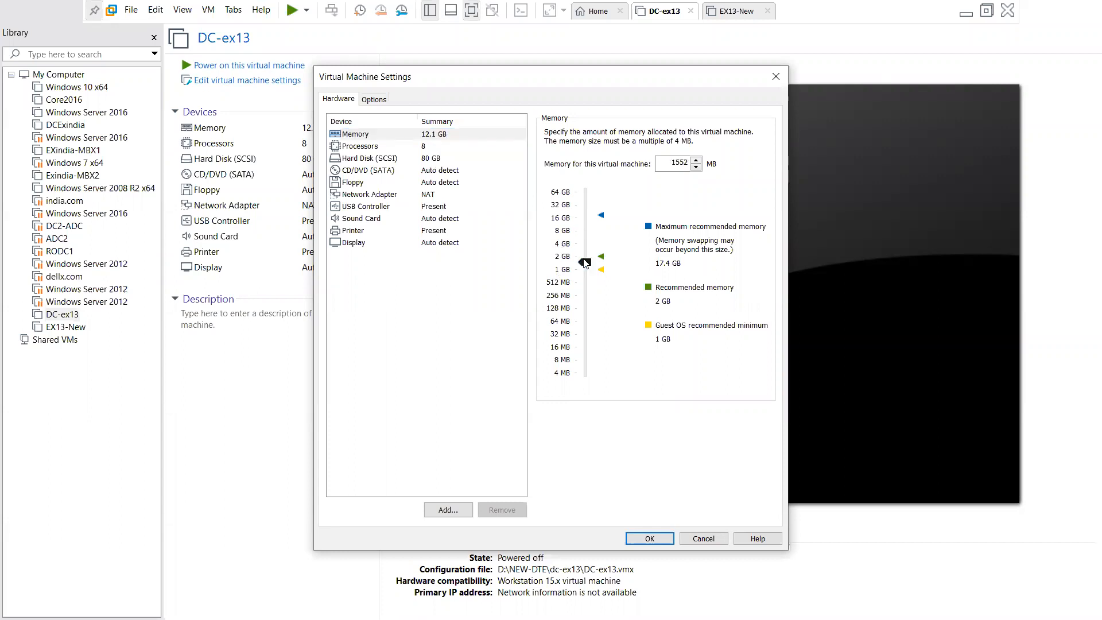
{"action": "left_click_drag", "start_coordinate": [584, 255], "coordinate": [585, 254]}
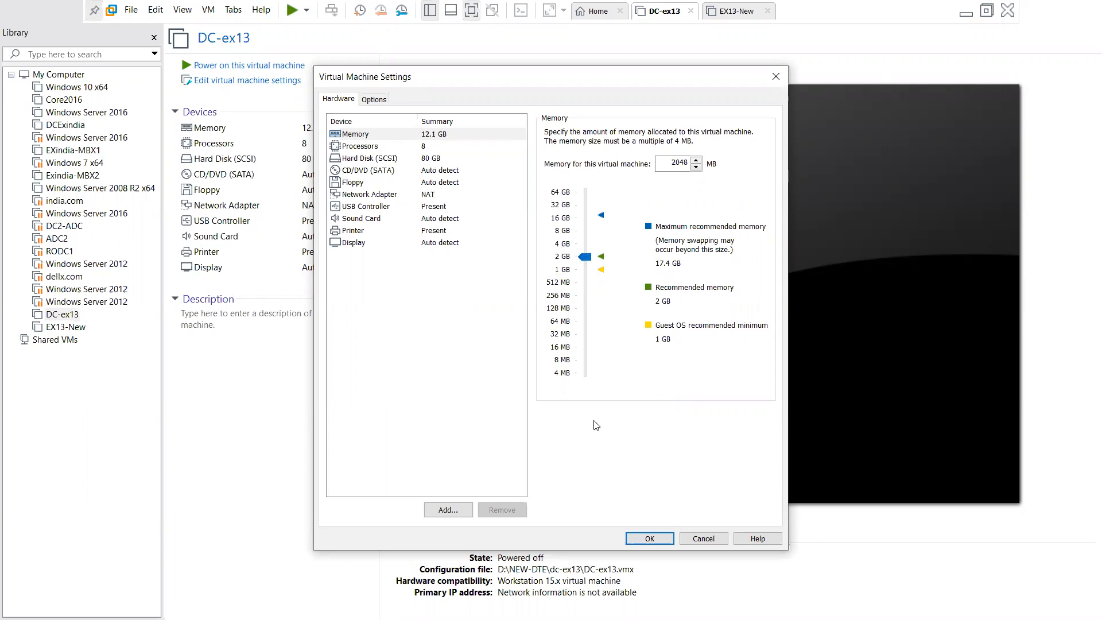
{"action": "left_click", "coordinate": [440, 146]}
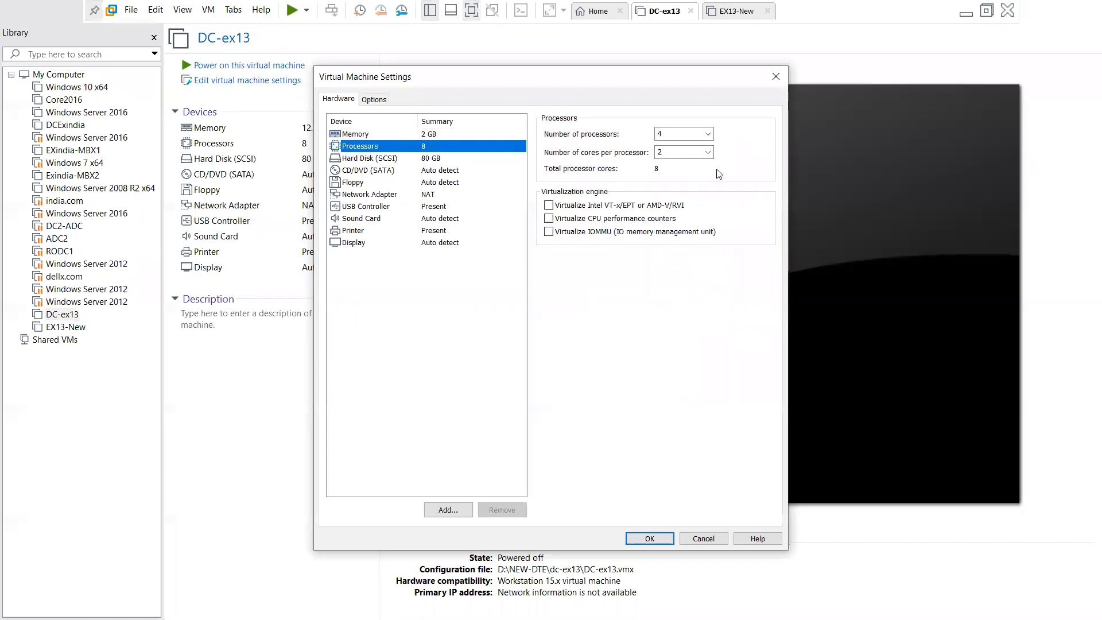
{"action": "left_click", "coordinate": [712, 137]}
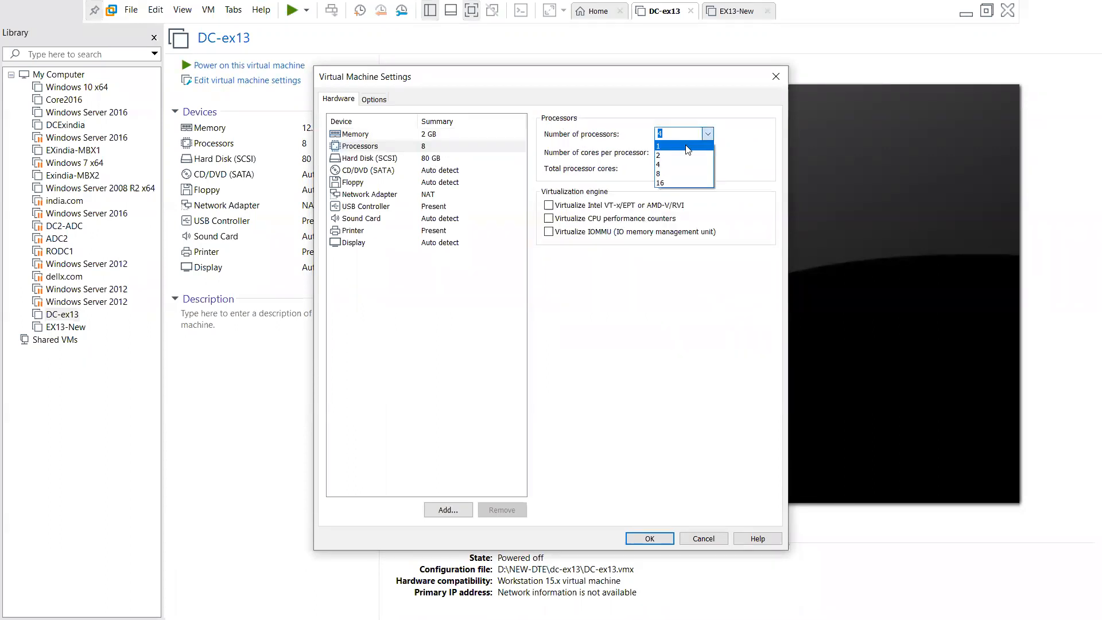
{"action": "left_click", "coordinate": [684, 152]}
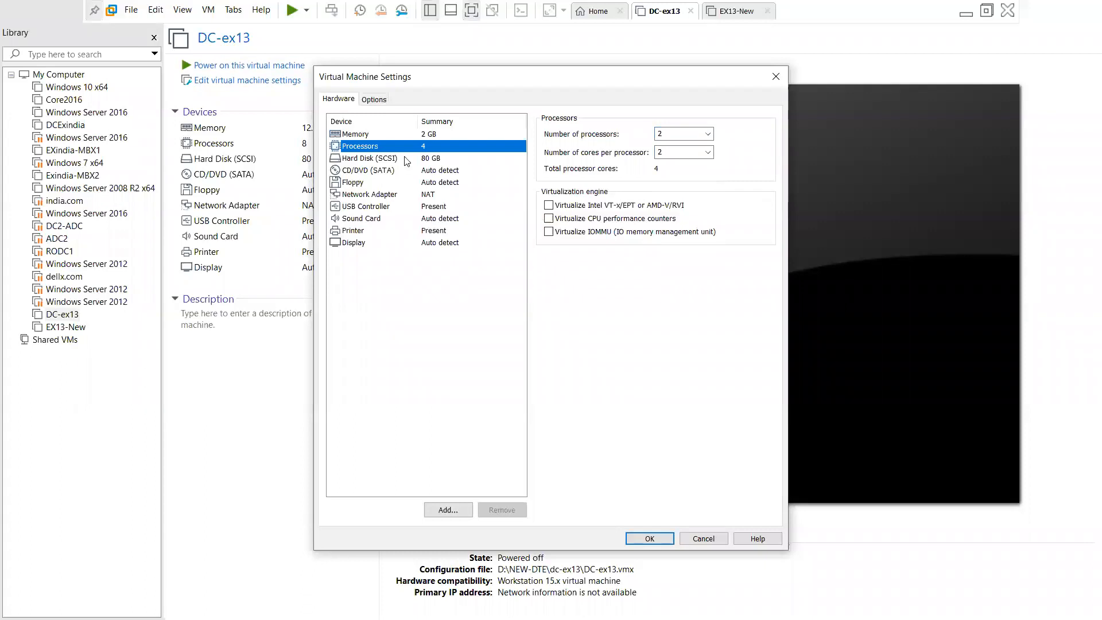
{"action": "left_click", "coordinate": [650, 538]}
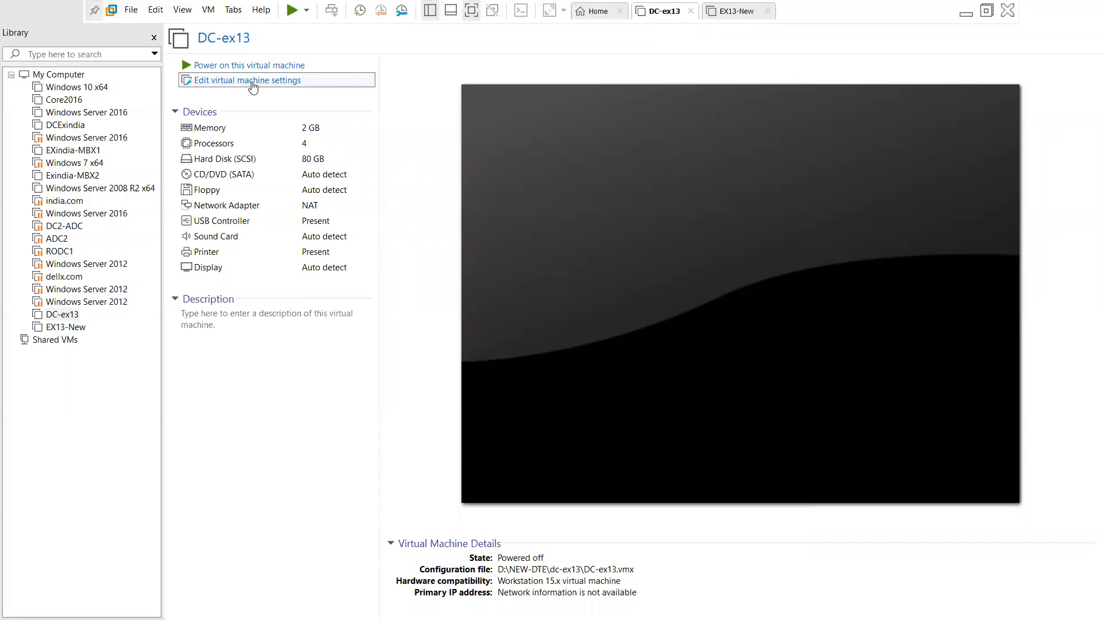
Power on DC-ex13, keeping the unavailable drive reconnecting at each boot
{"action": "left_click", "coordinate": [249, 65]}
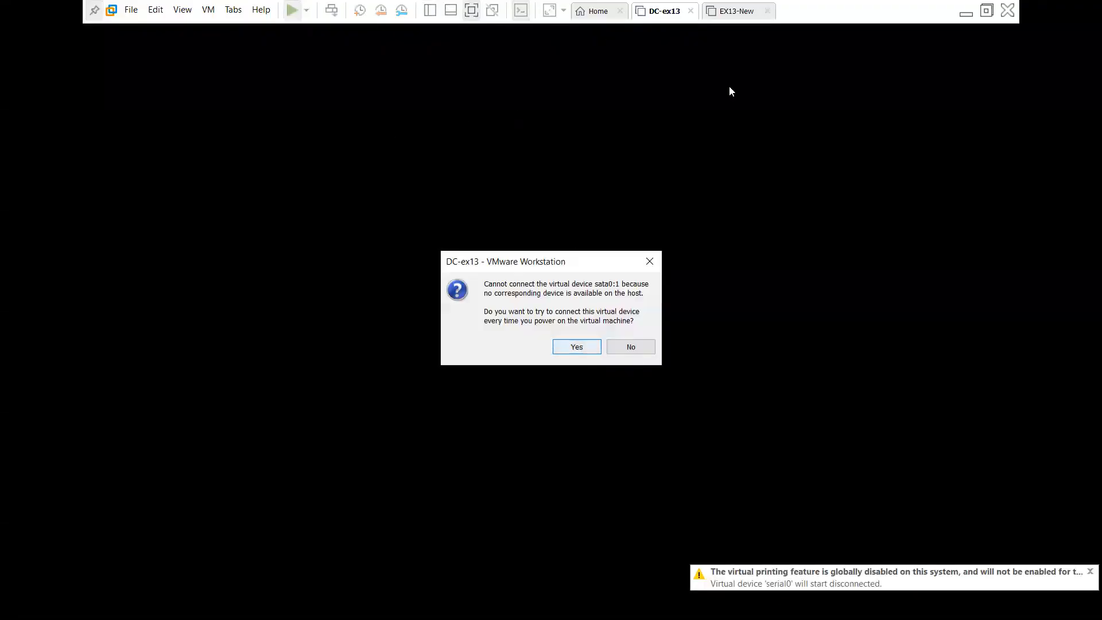
{"action": "left_click", "coordinate": [577, 347]}
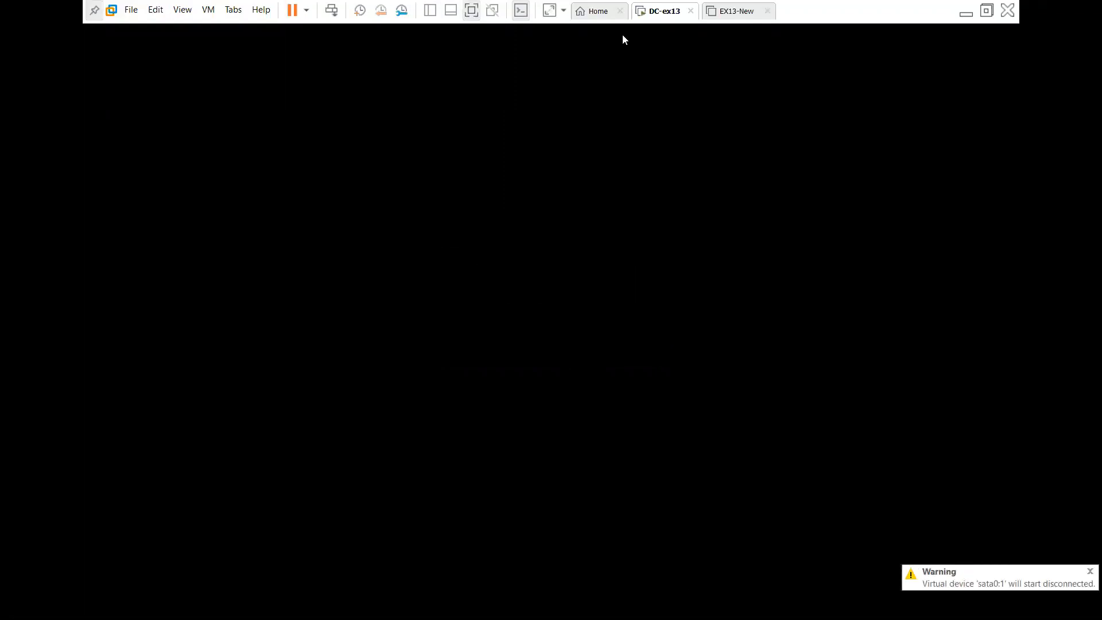
{"action": "left_click", "coordinate": [739, 13]}
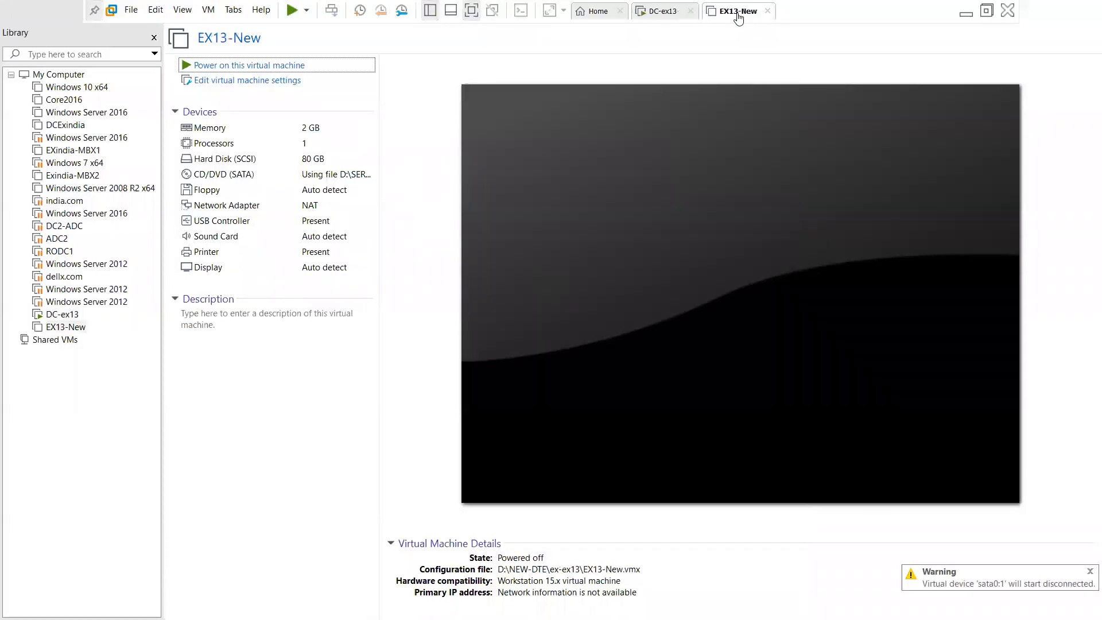
Raise EX13-New's memory to 16 GB in its virtual machine settings
{"action": "left_click", "coordinate": [227, 83]}
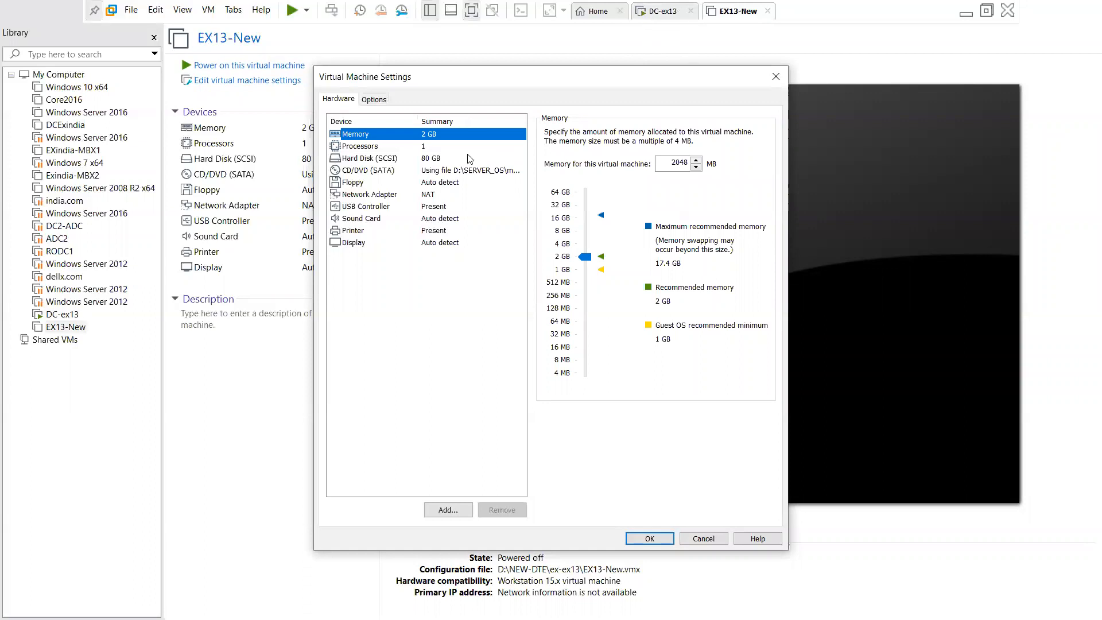
{"action": "left_click", "coordinate": [584, 232]}
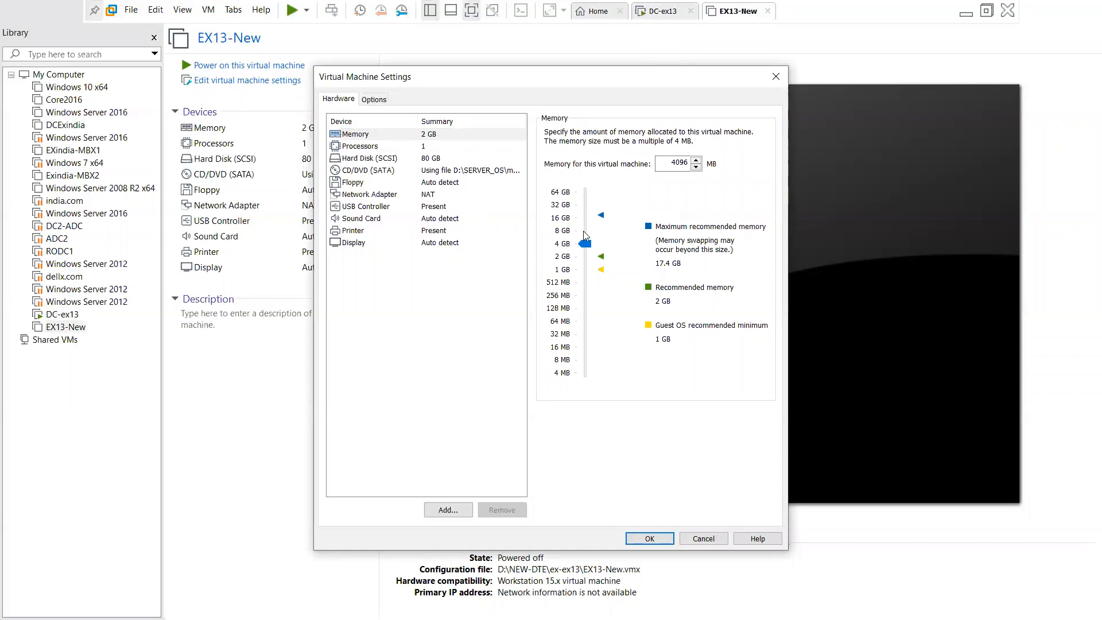
{"action": "left_click_drag", "start_coordinate": [585, 231], "coordinate": [591, 225]}
Give EX13-New 4 processors with 2 cores each, save, and power it on
{"action": "left_click", "coordinate": [441, 147]}
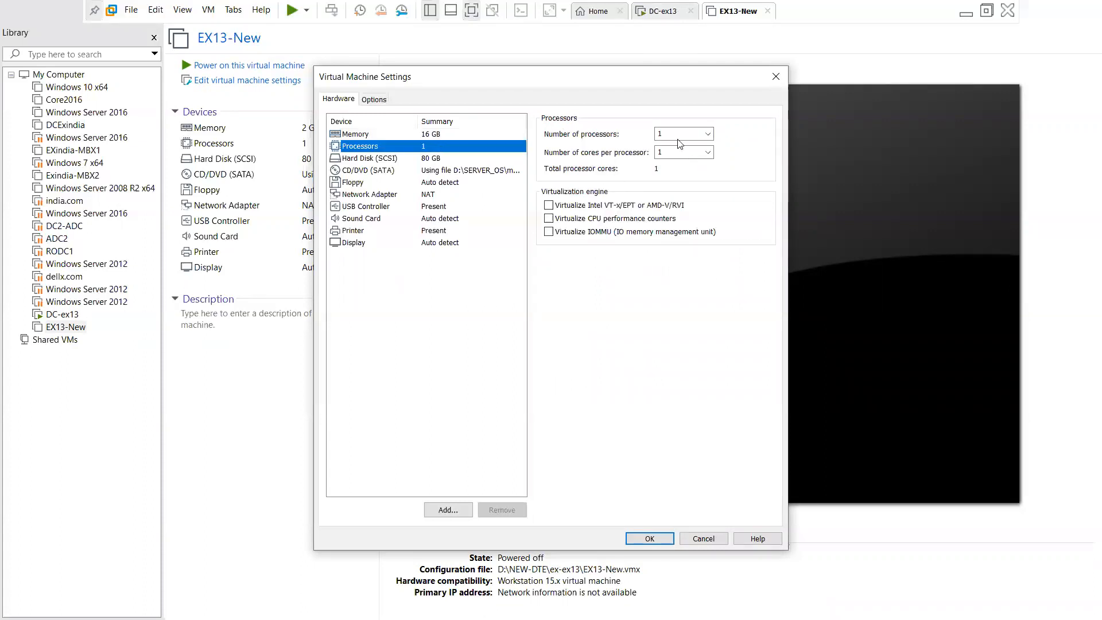
{"action": "left_click", "coordinate": [681, 137]}
{"action": "left_click", "coordinate": [710, 137]}
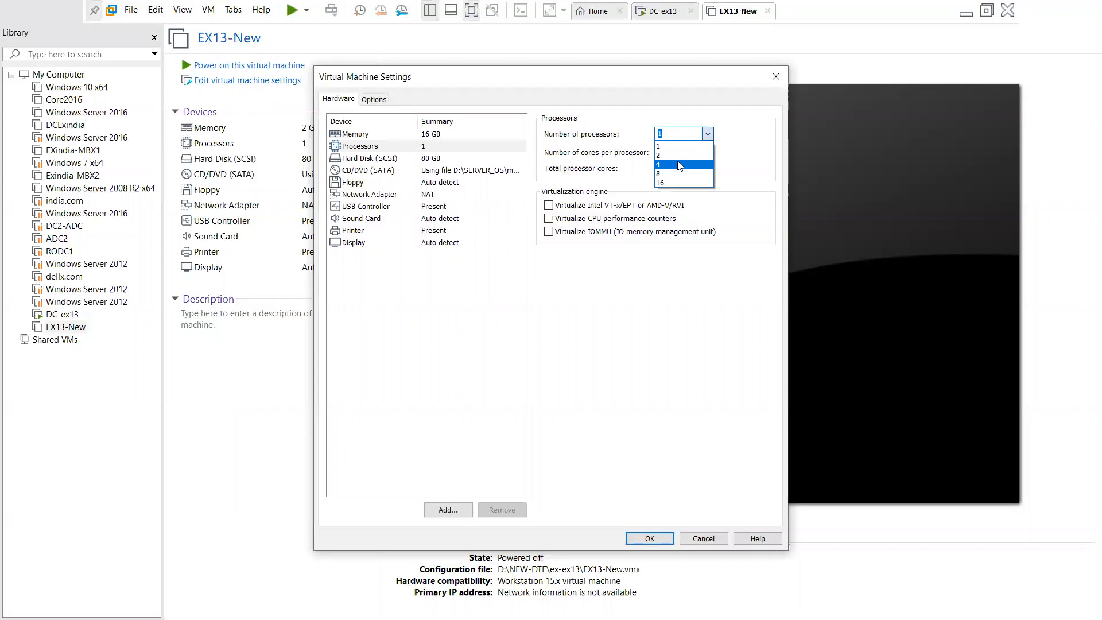
{"action": "left_click", "coordinate": [679, 165]}
{"action": "left_click", "coordinate": [687, 153]}
{"action": "left_click", "coordinate": [709, 153]}
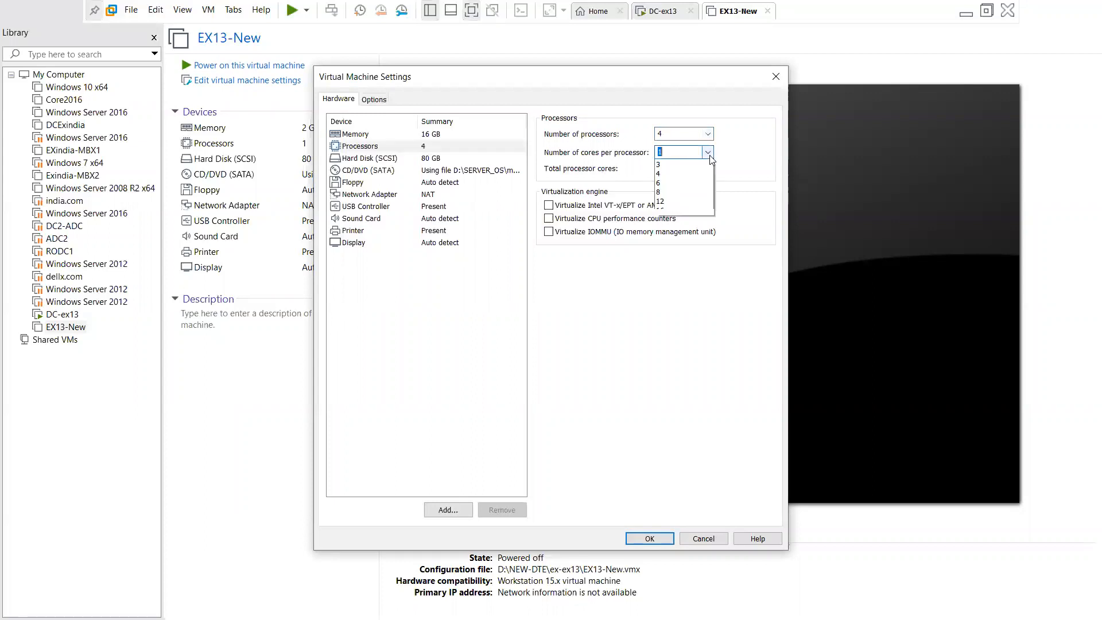
{"action": "left_click", "coordinate": [681, 173]}
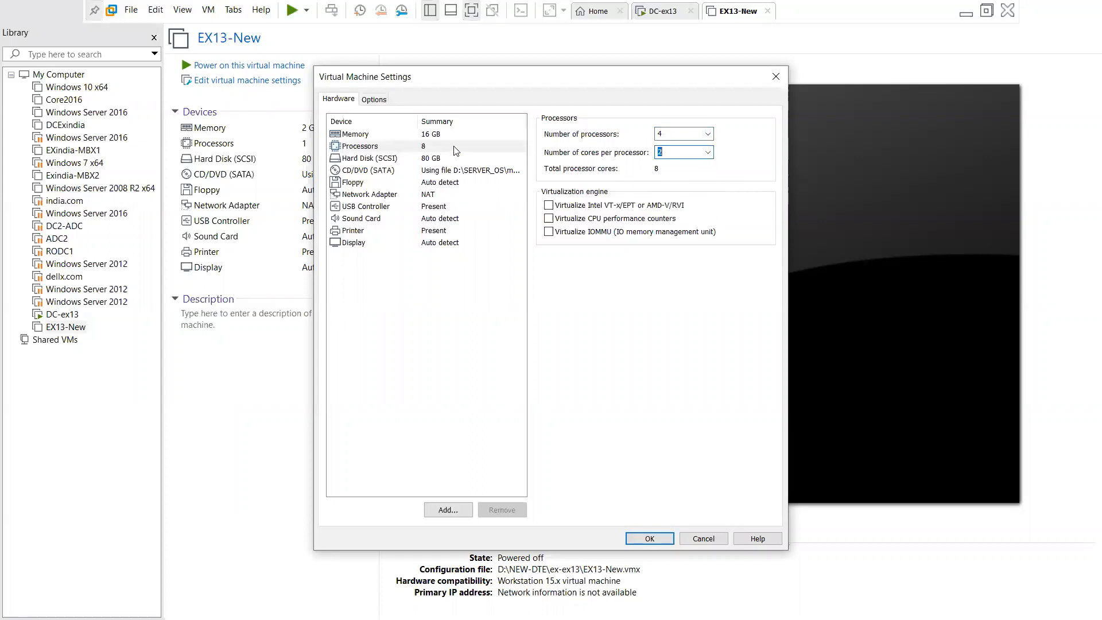
{"action": "left_click", "coordinate": [647, 543]}
{"action": "left_click", "coordinate": [322, 410]}
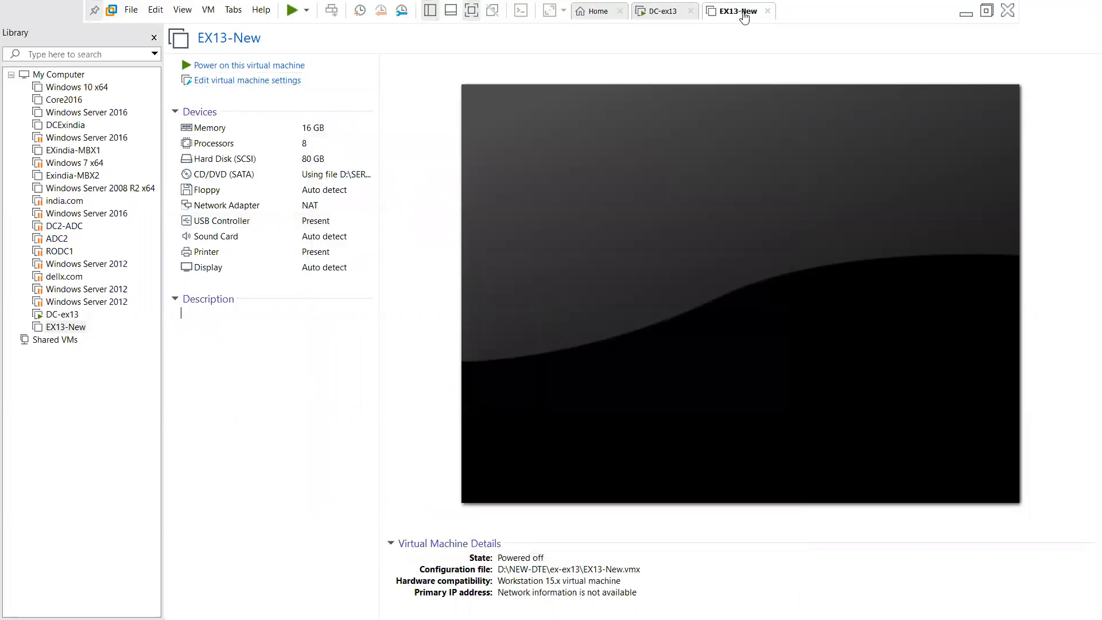
{"action": "left_click", "coordinate": [235, 65]}
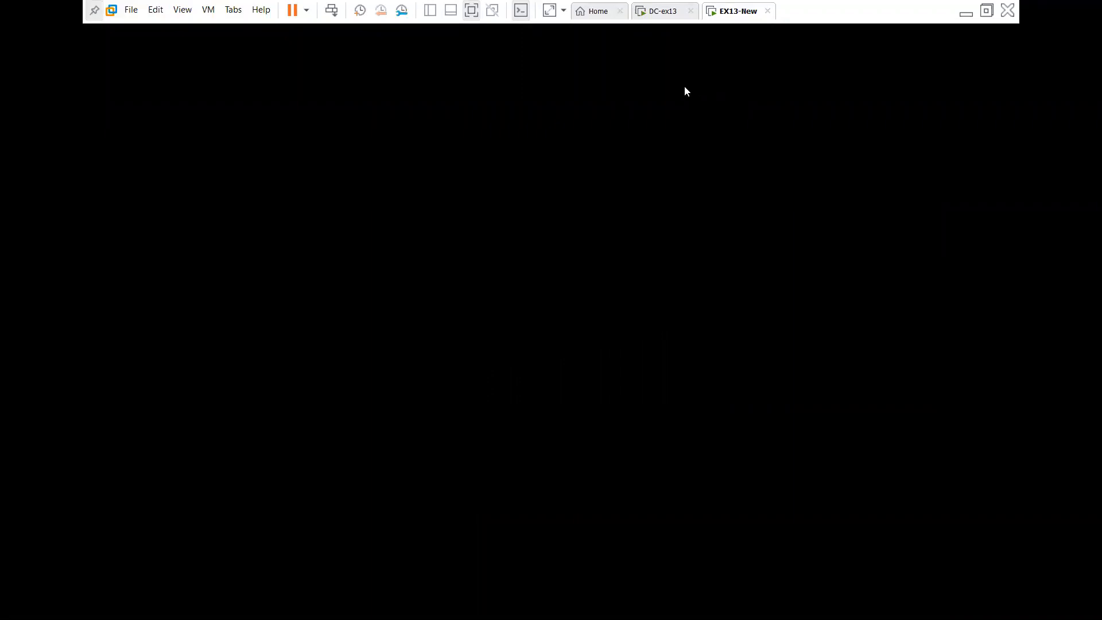
Check DC-ex13 and EX13-New while they boot, ending on DC-ex13's lock screen
{"action": "left_click", "coordinate": [664, 13]}
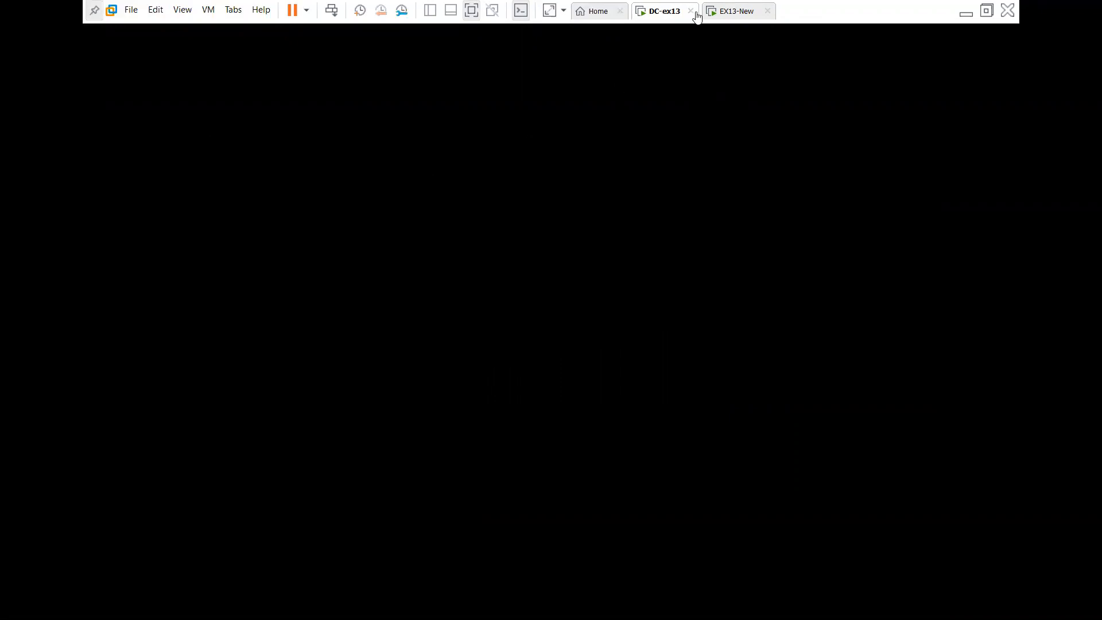
{"action": "left_click", "coordinate": [741, 13]}
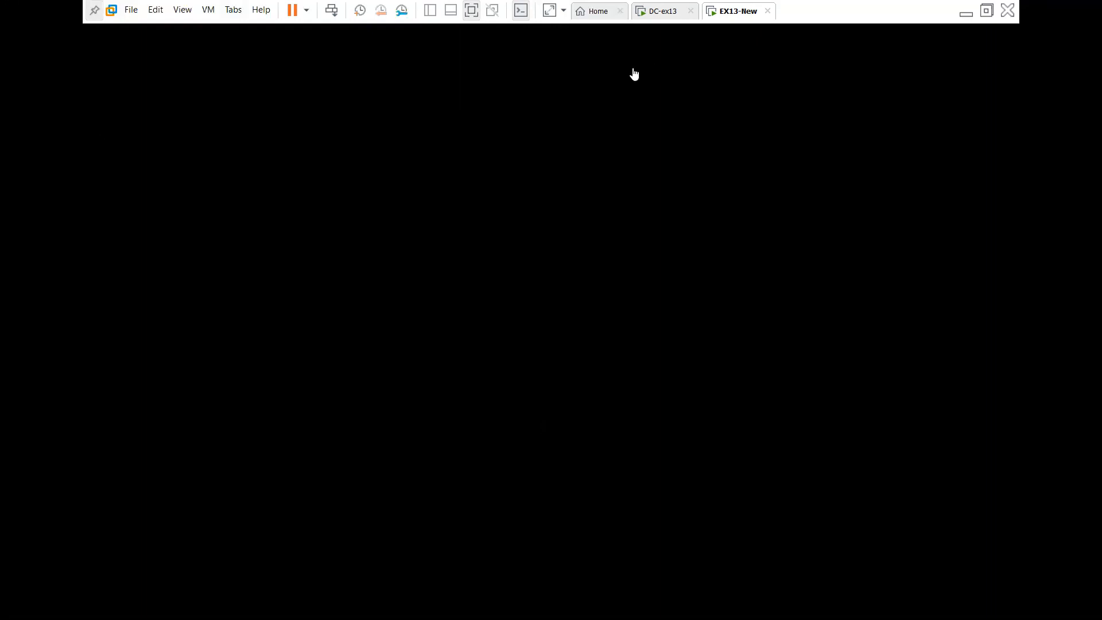
{"action": "left_click", "coordinate": [661, 12]}
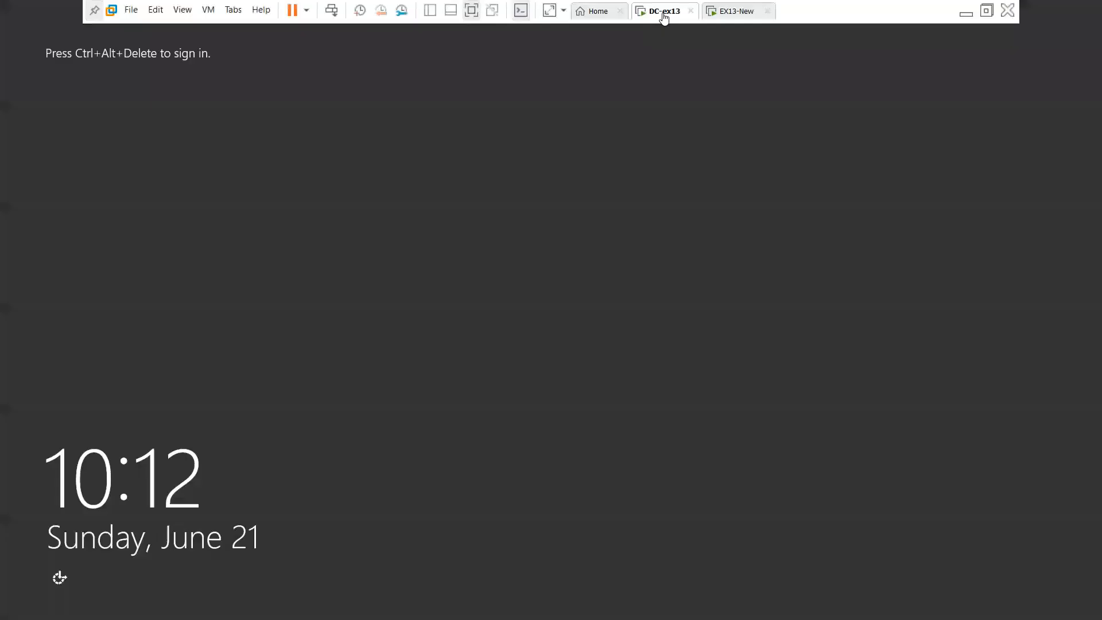
Sign in to DC-ex13 with the domain administrator password, correcting a mistyped attempt
{"action": "left_click", "coordinate": [331, 10]}
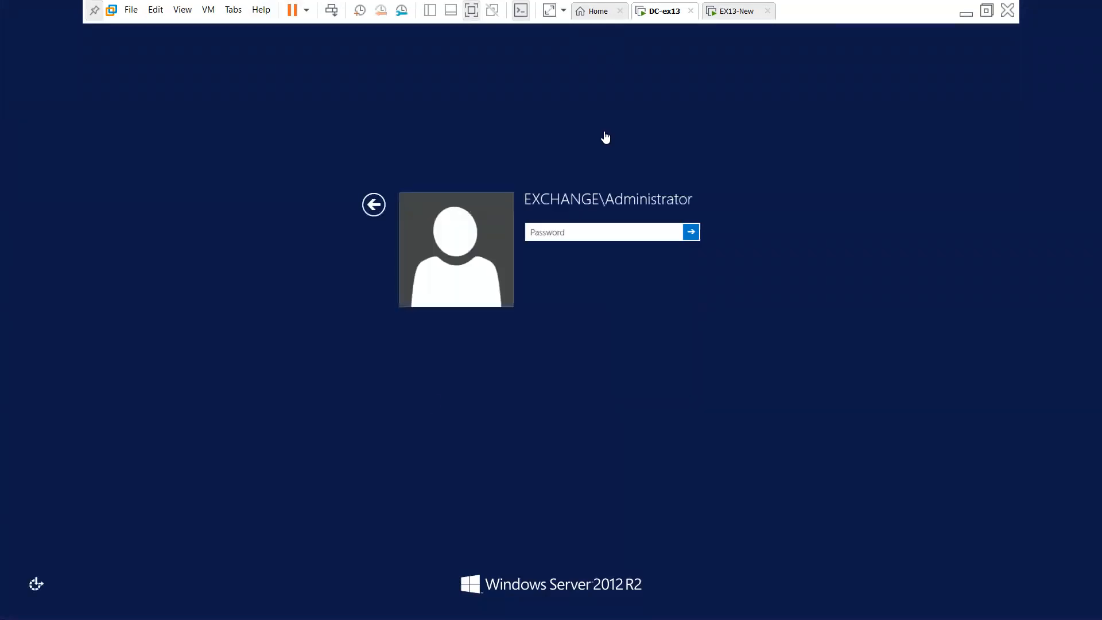
{"action": "type", "text": "P@ssw0rd1"}
{"action": "key", "text": "BackSpace"}
{"action": "key", "text": "BackSpace"}
{"action": "key", "text": "BackSpace"}
{"action": "key", "text": "BackSpace"}
{"action": "key", "text": "BackSpace"}
{"action": "key", "text": "BackSpace"}
{"action": "key", "text": "BackSpace"}
{"action": "key", "text": "BackSpace"}
{"action": "key", "text": "BackSpace"}
{"action": "type", "text": "P@ssw0rd"}
{"action": "key", "text": "Return"}
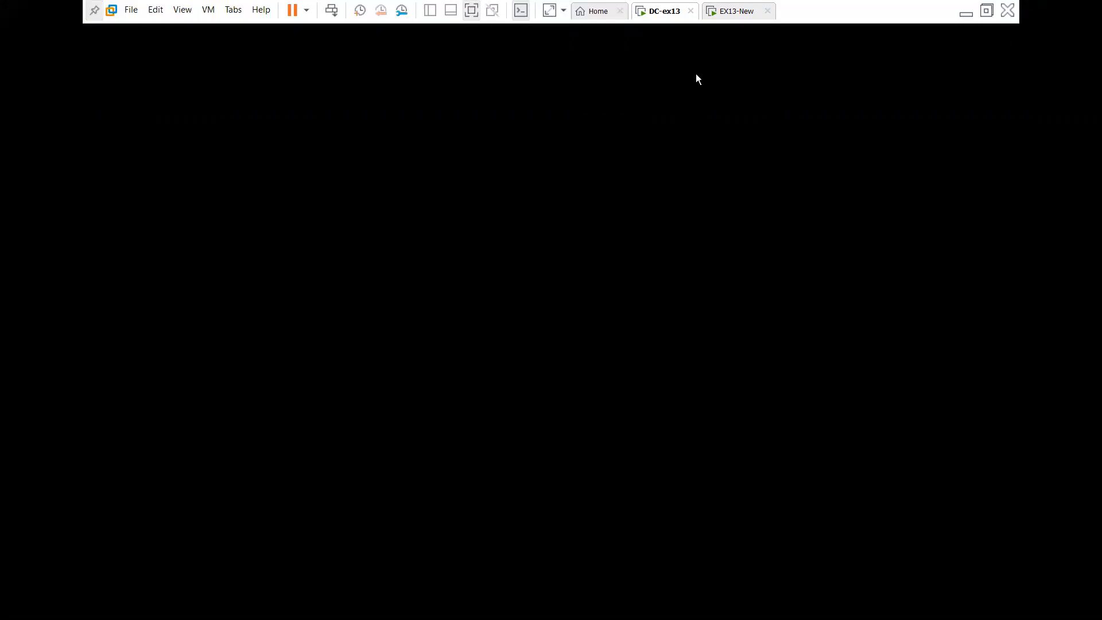
Switch to EX13-New and sign in with the administrator password
{"action": "left_click", "coordinate": [725, 16]}
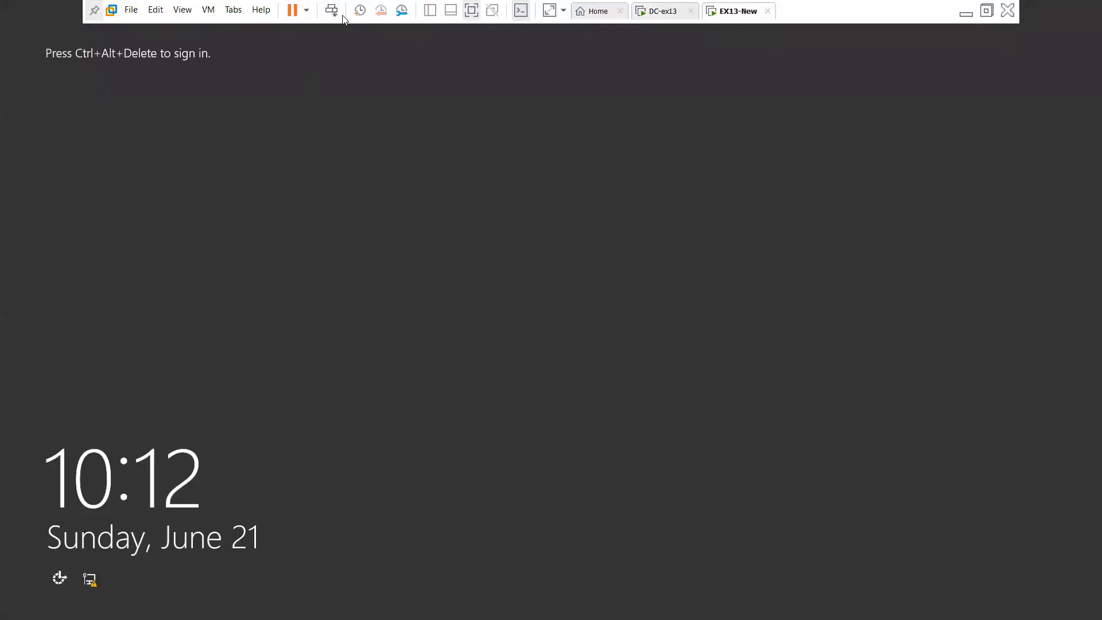
{"action": "left_click", "coordinate": [332, 10]}
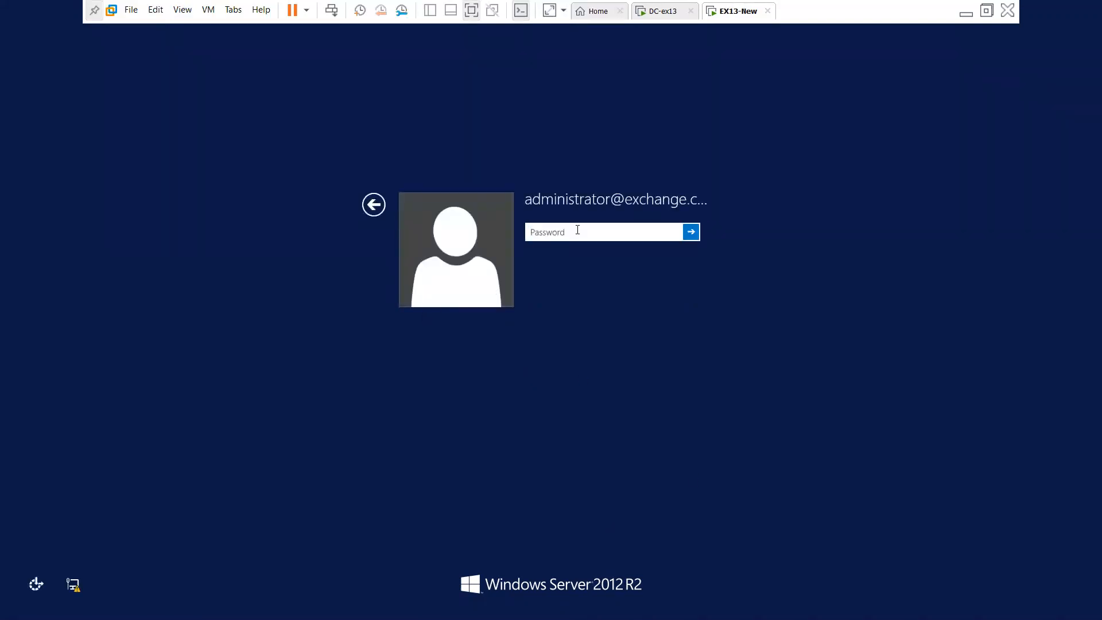
{"action": "type", "text": "P@ssw0rd1"}
{"action": "key", "text": "Return"}
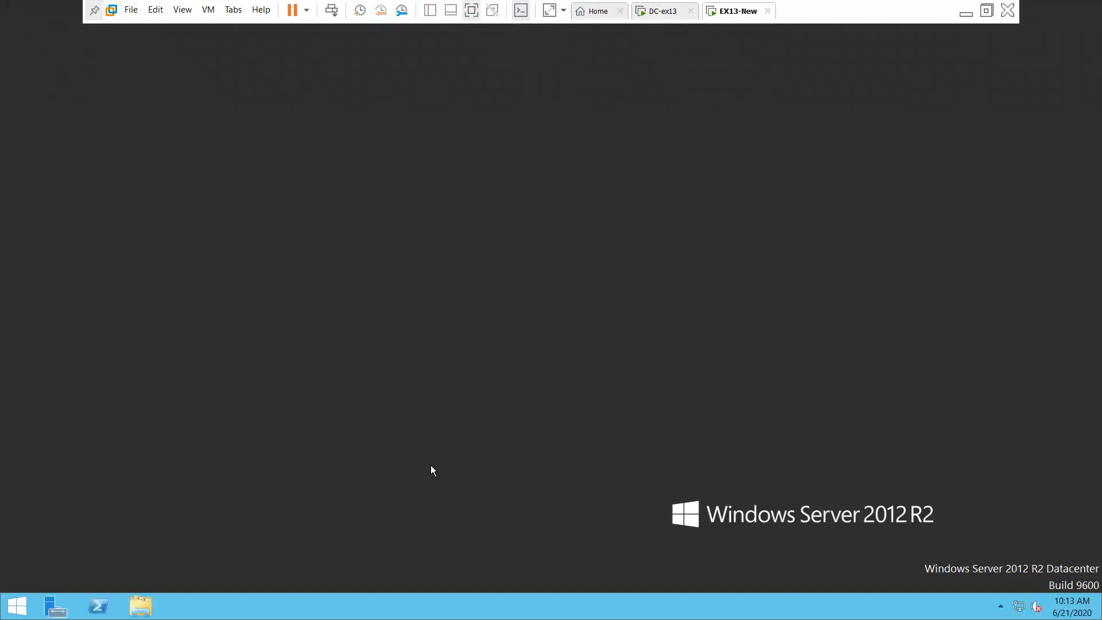
{"action": "right_click", "coordinate": [212, 330]}
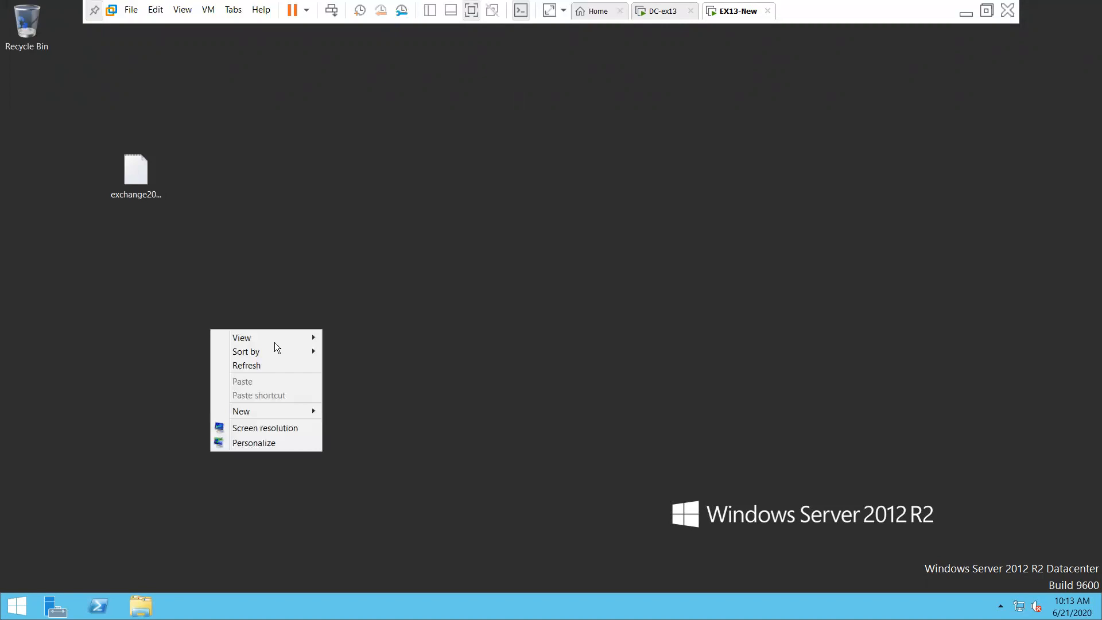
{"action": "left_click", "coordinate": [253, 364]}
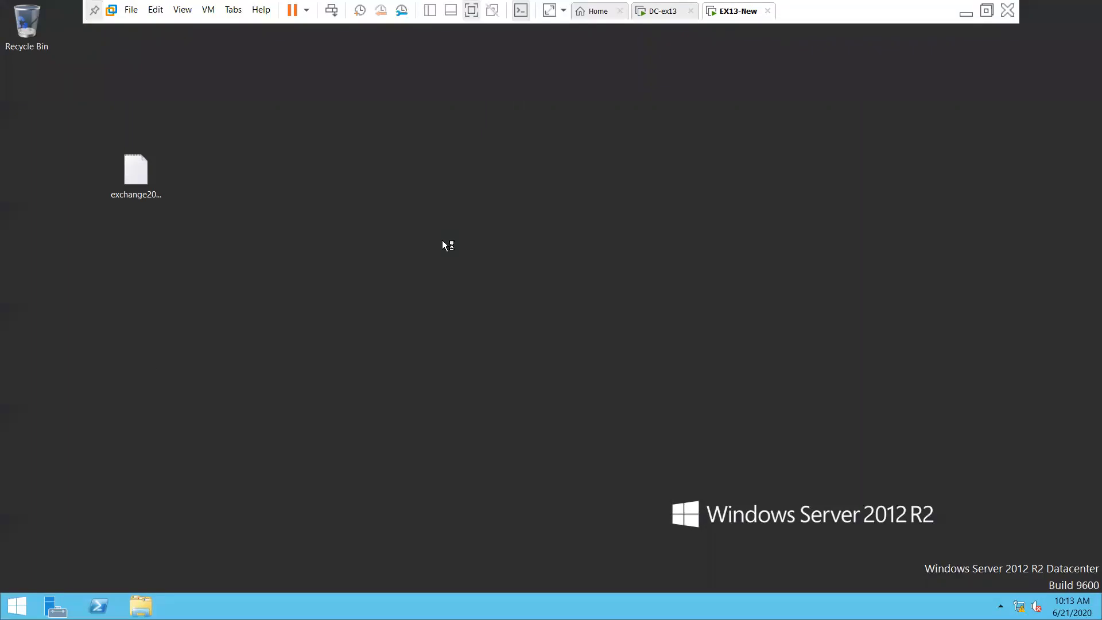
{"action": "right_click", "coordinate": [416, 398]}
{"action": "left_click", "coordinate": [590, 408]}
{"action": "right_click", "coordinate": [280, 316]}
{"action": "left_click", "coordinate": [336, 341]}
{"action": "right_click", "coordinate": [279, 294]}
{"action": "left_click", "coordinate": [347, 330]}
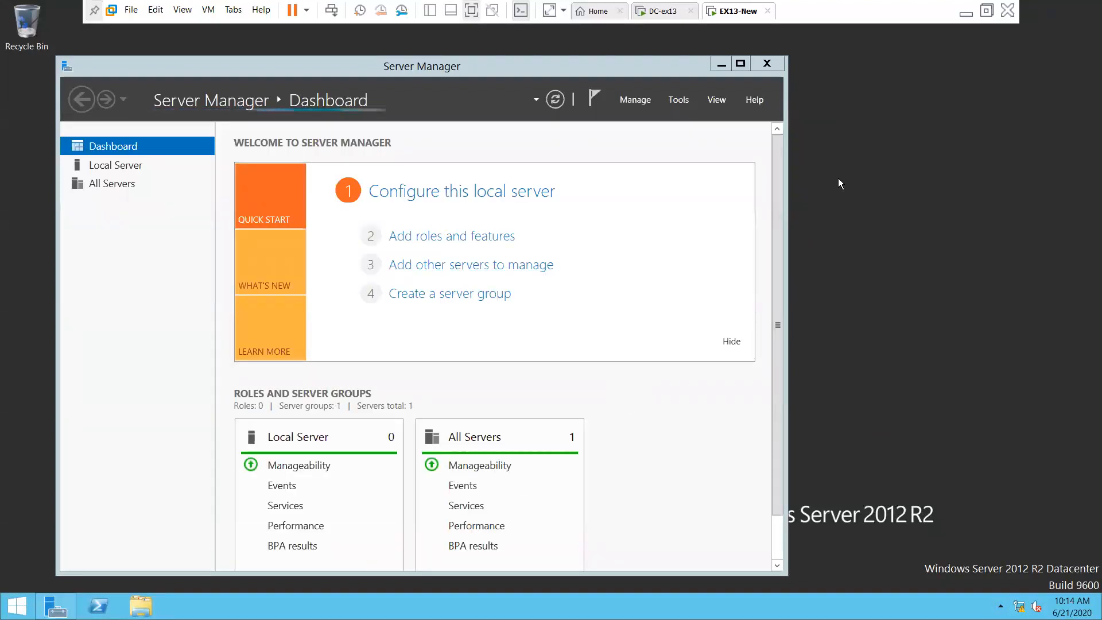
Minimize Server Manager, refresh the desktop once more, and return to DC-ex13
{"action": "left_click", "coordinate": [723, 64]}
{"action": "right_click", "coordinate": [385, 145]}
{"action": "left_click", "coordinate": [425, 181]}
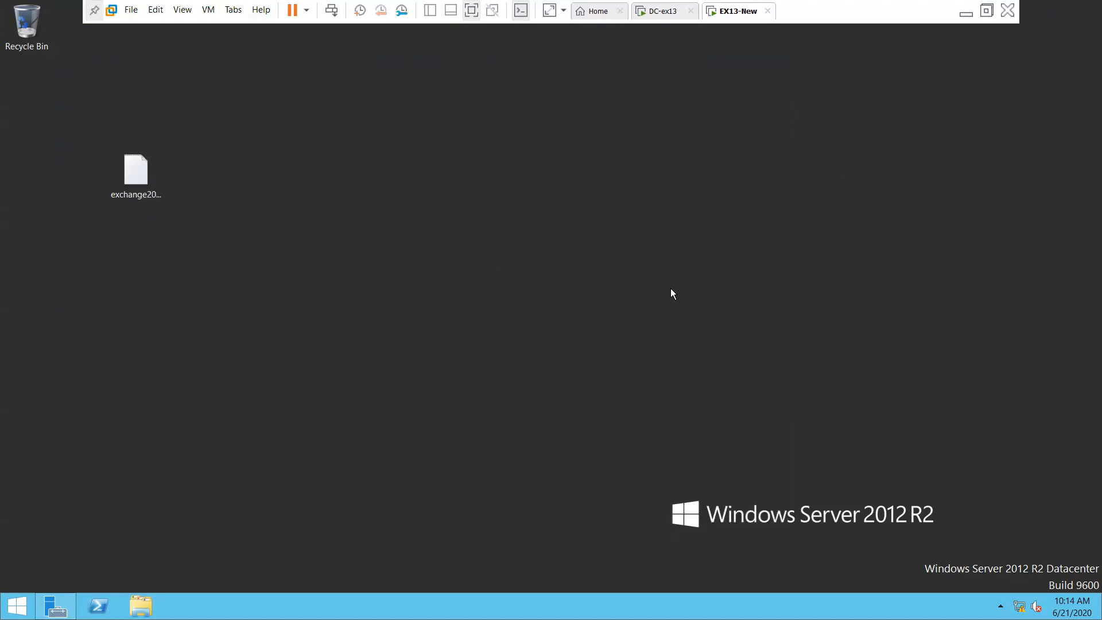
{"action": "left_click", "coordinate": [669, 12]}
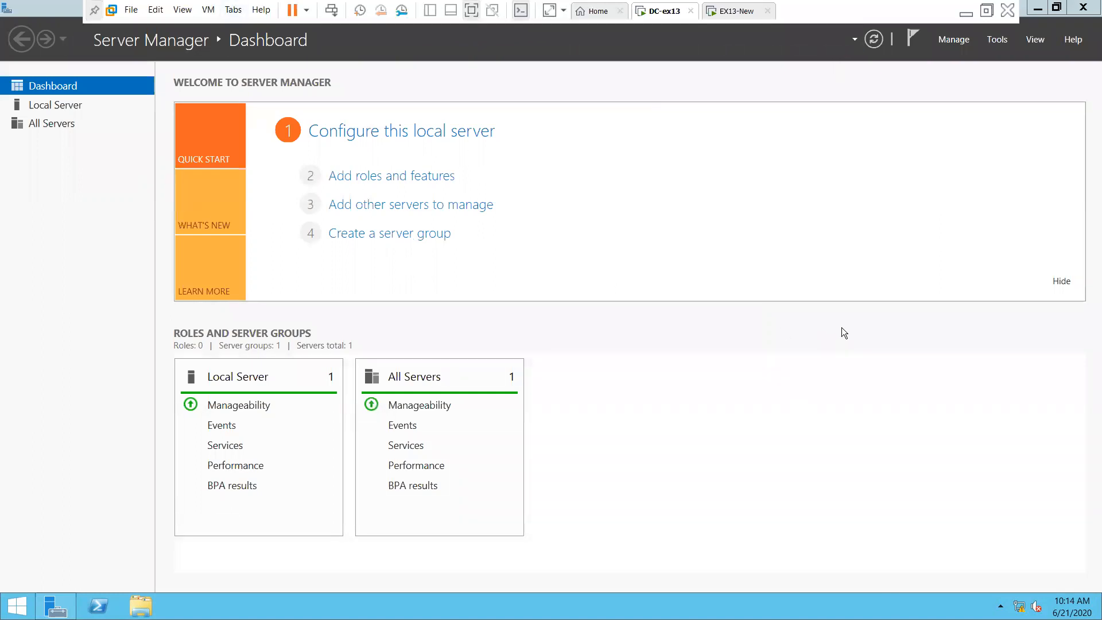
Open the Ethernet0 adapter properties on DC-ex13 via ncpa.cpl
{"action": "key", "text": "super+r"}
{"action": "type", "text": "nc"}
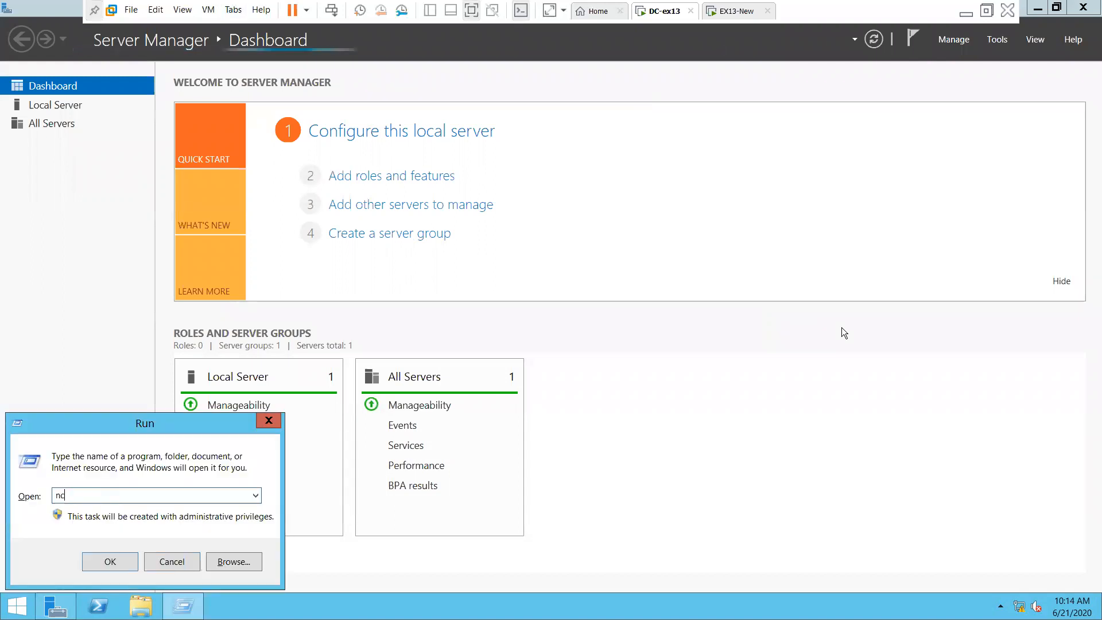
{"action": "type", "text": "pa.cpl"}
{"action": "key", "text": "Return"}
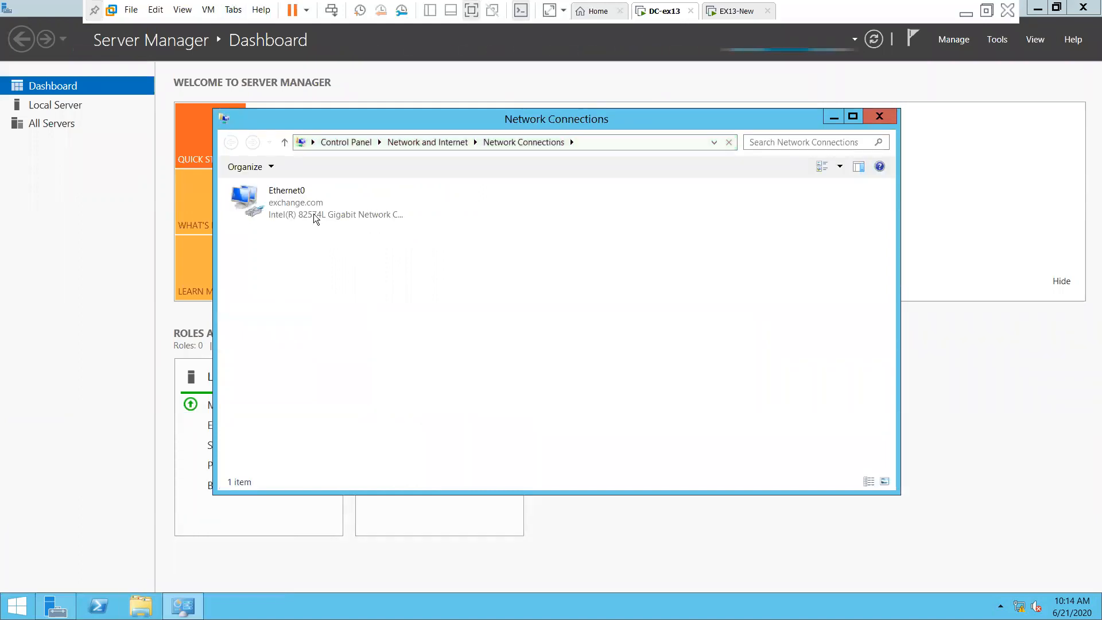
{"action": "left_click", "coordinate": [308, 206]}
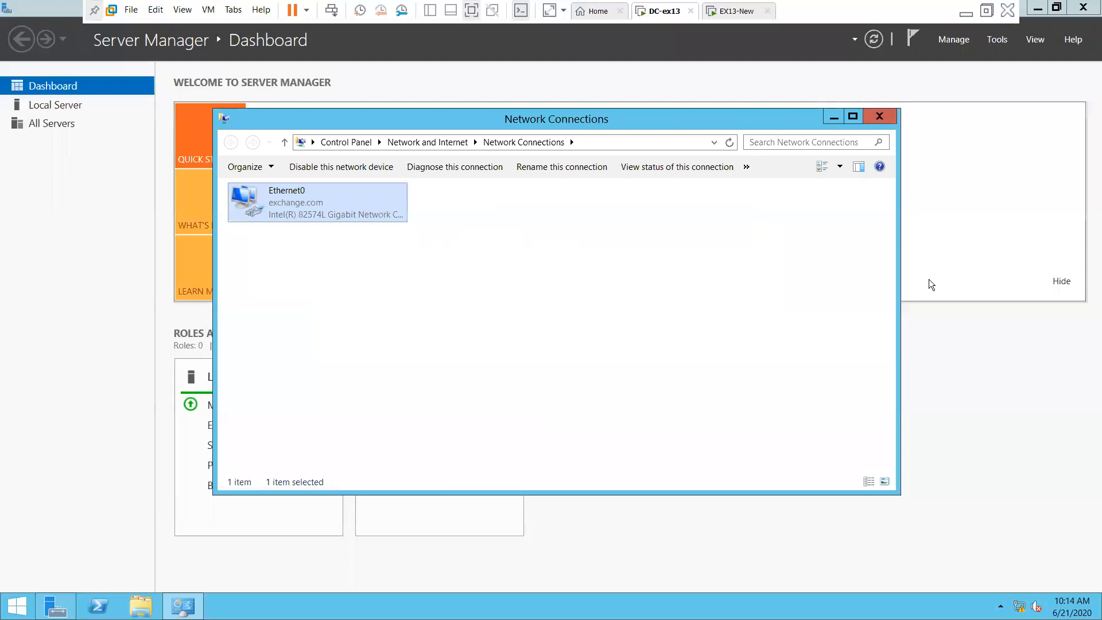
{"action": "key", "text": "Return"}
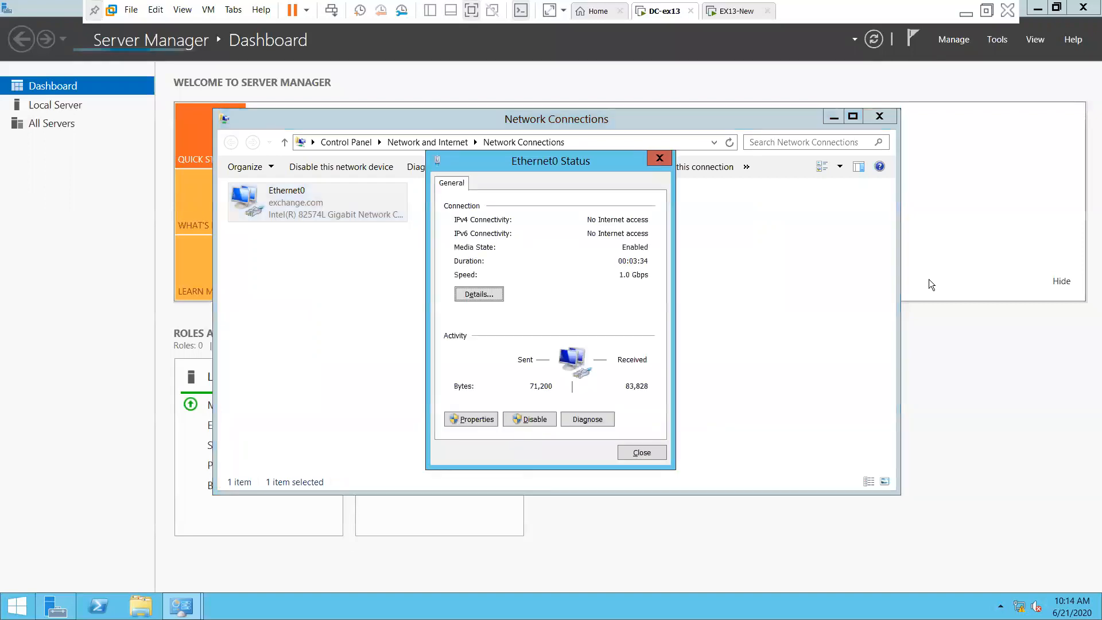
{"action": "key", "text": "alt+p"}
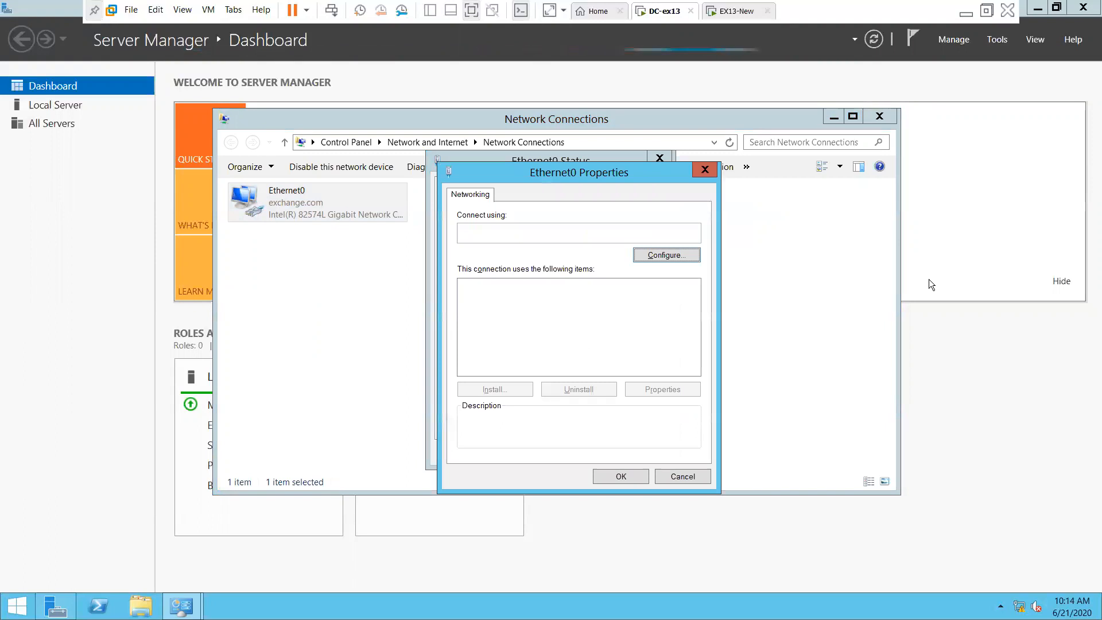
Change the IPv4 preferred DNS from 127.0.0.1 to 192.168.1.106 and close the network windows
{"action": "key", "text": "Down"}
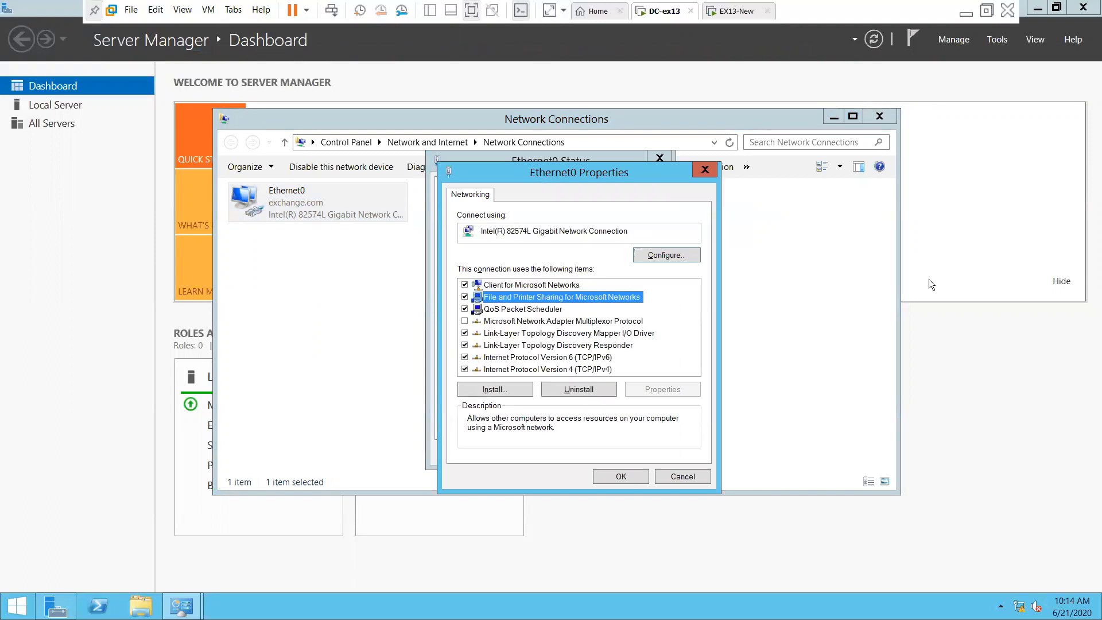
{"action": "key", "text": "Down"}
{"action": "key", "text": "Down"}
{"action": "key", "text": "Down"}
{"action": "key", "text": "Down"}
{"action": "key", "text": "Down"}
{"action": "key", "text": "Down"}
{"action": "key", "text": "alt+r"}
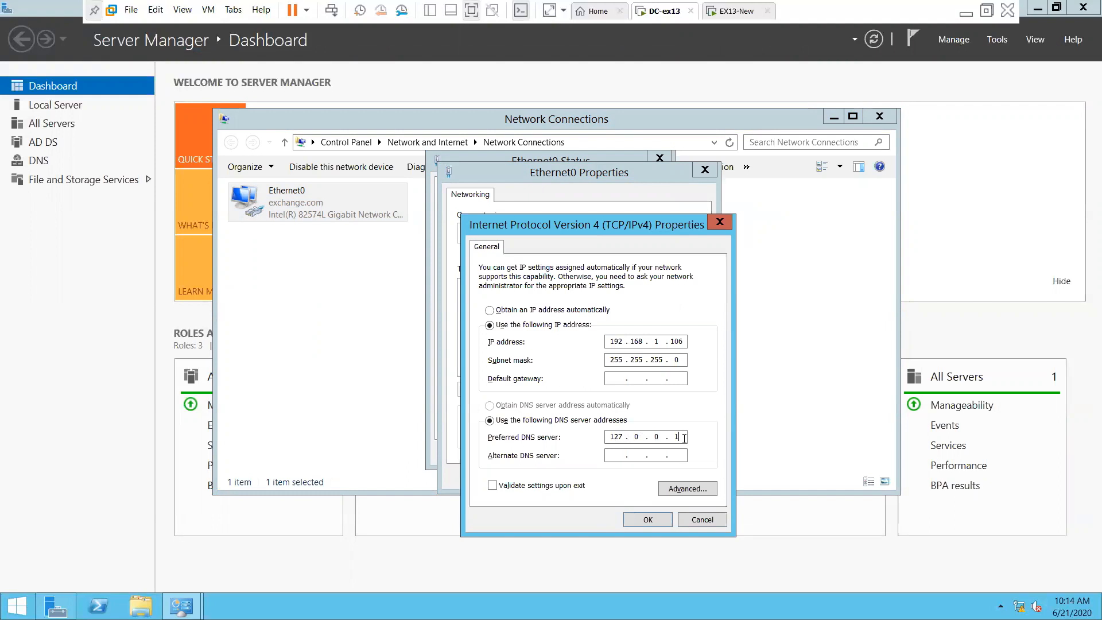
{"action": "key", "text": "BackSpace"}
{"action": "key", "text": "BackSpace"}
{"action": "key", "text": "BackSpace"}
{"action": "key", "text": "BackSpace"}
{"action": "key", "text": "BackSpace"}
{"action": "key", "text": "BackSpace"}
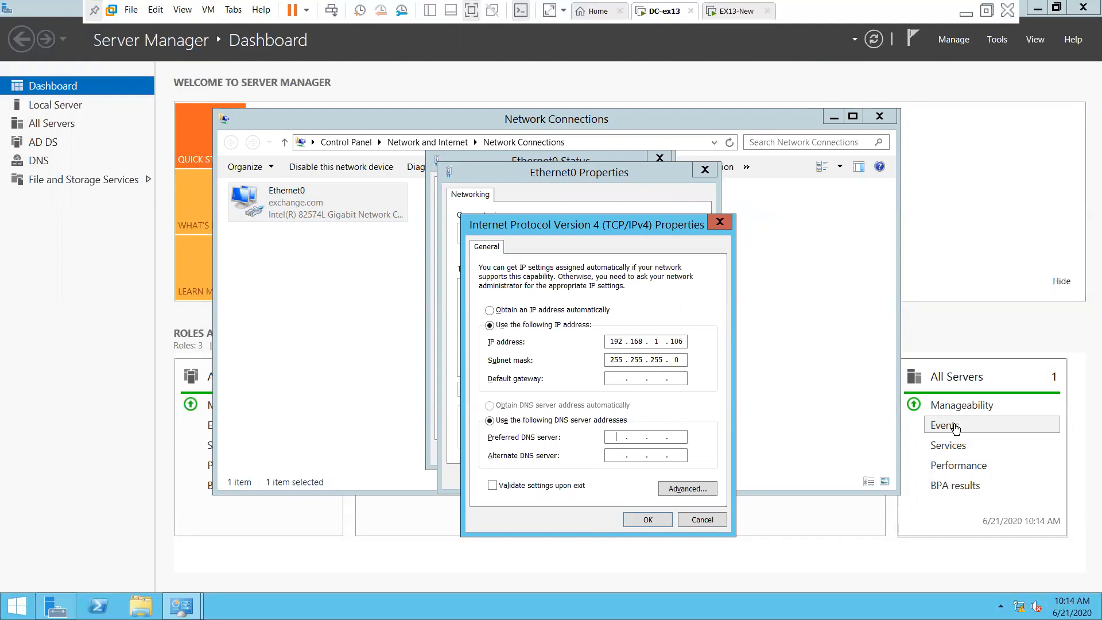
{"action": "type", "text": "192.168.1.106"}
{"action": "left_click", "coordinate": [651, 522]}
{"action": "left_click", "coordinate": [624, 480]}
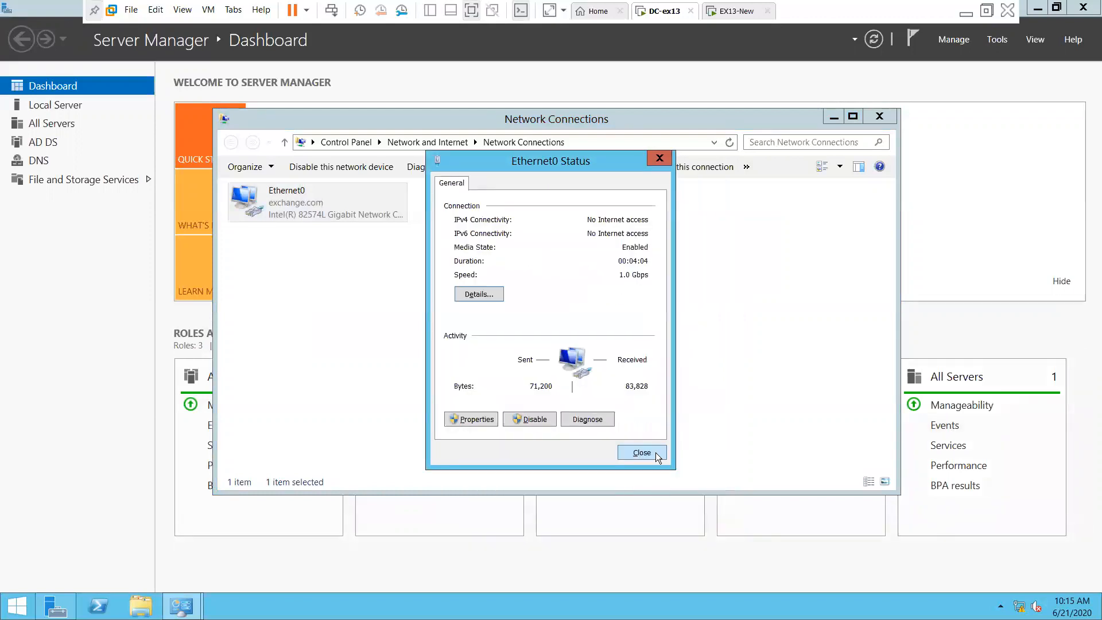
{"action": "left_click", "coordinate": [654, 452]}
{"action": "left_click", "coordinate": [879, 116]}
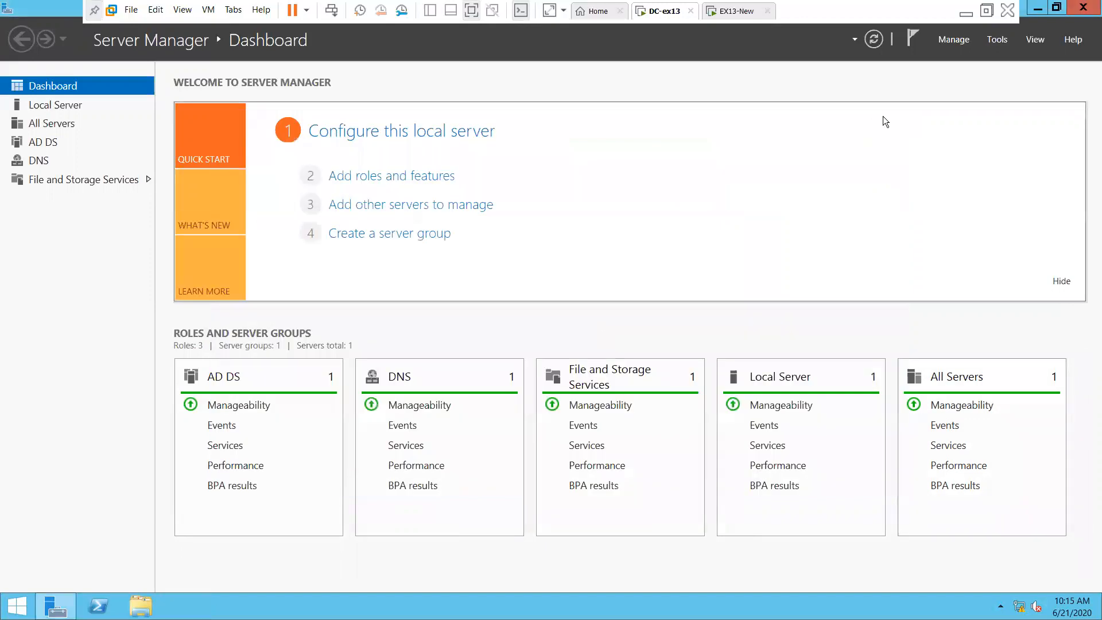
Run nslookup on DC-ex13 to test DNS resolution, then close its console
{"action": "left_click", "coordinate": [708, 214]}
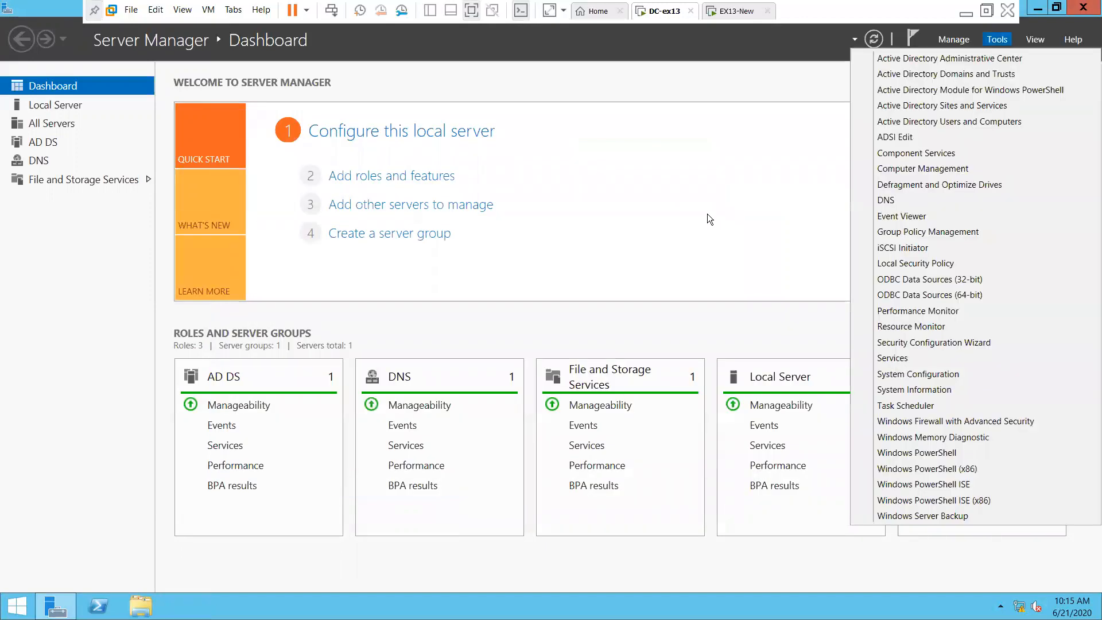
{"action": "left_click", "coordinate": [732, 200]}
{"action": "key", "text": "super+r"}
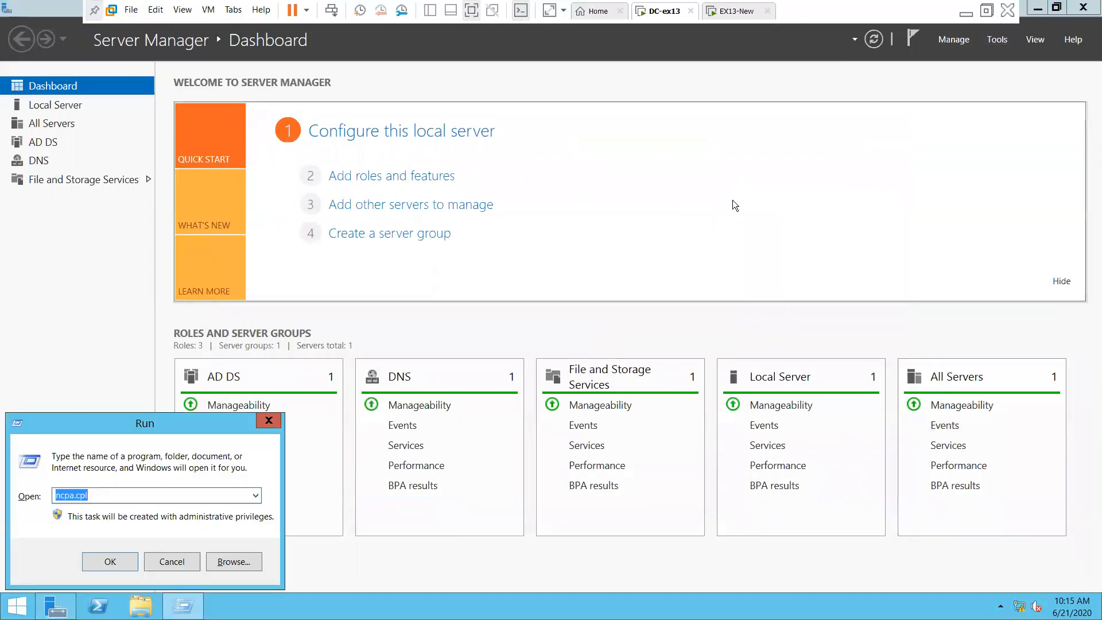
{"action": "type", "text": "nslookup"}
{"action": "key", "text": "Return"}
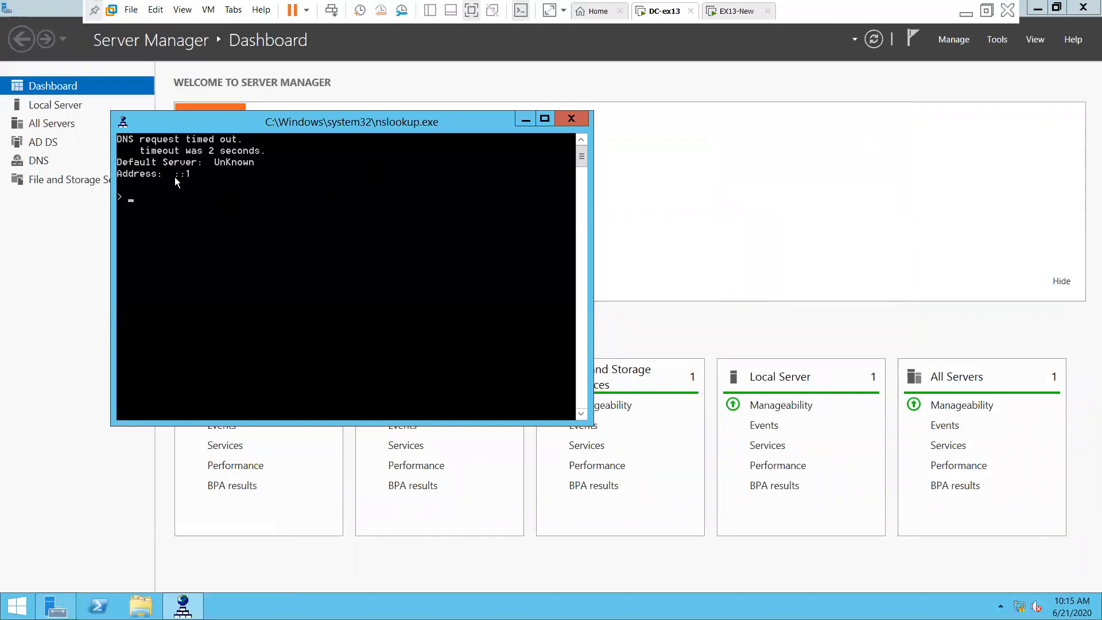
{"action": "left_click", "coordinate": [570, 118]}
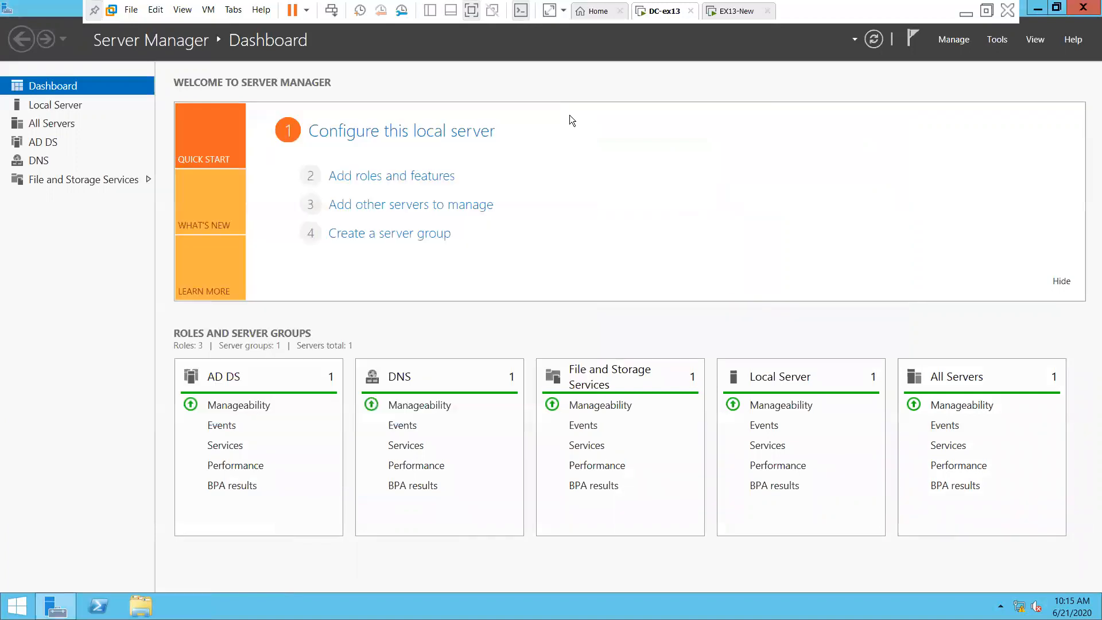
Launch DNS Manager from Server Manager's Tools and center its window
{"action": "left_click", "coordinate": [997, 39]}
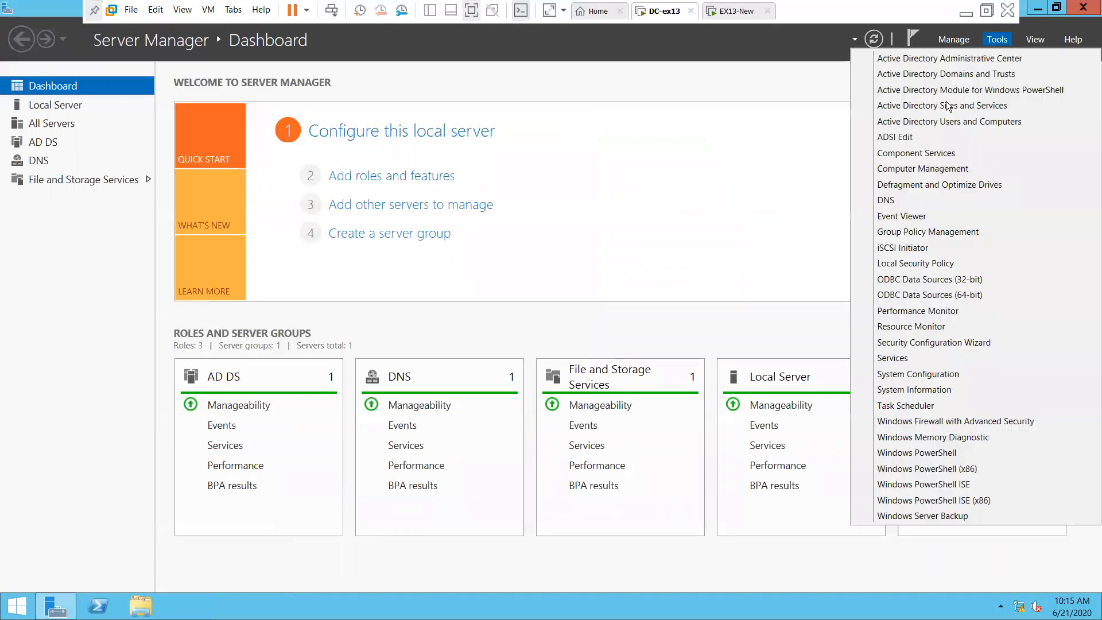
{"action": "left_click", "coordinate": [919, 201]}
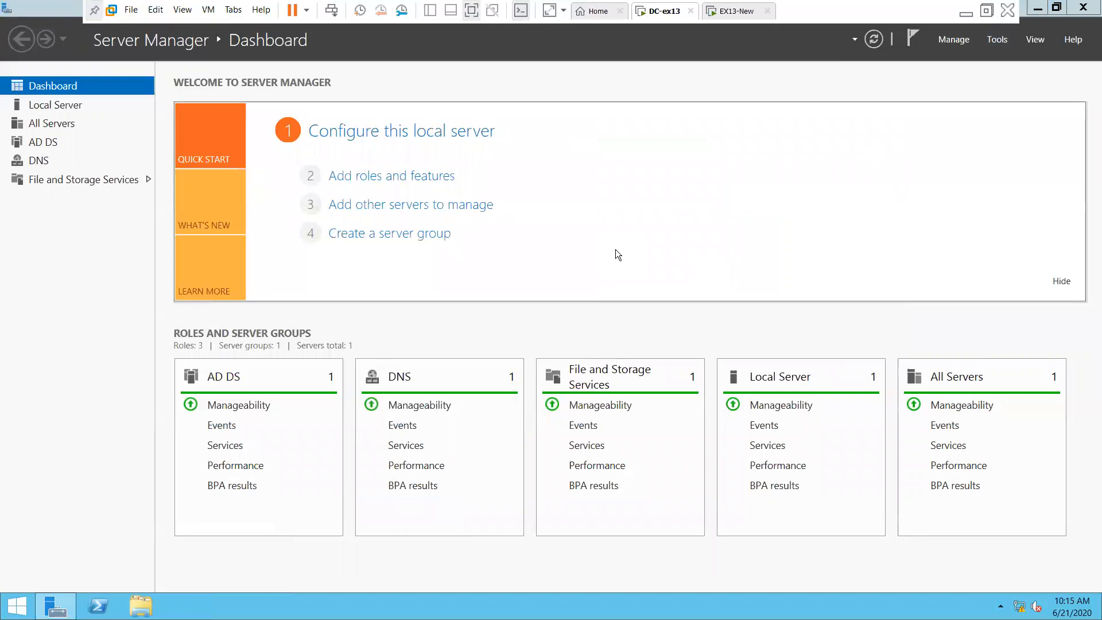
{"action": "left_click_drag", "start_coordinate": [254, 39], "coordinate": [379, 109]}
Maximize DNS Manager, check exchange.com's Exch1 record (192.168.1.107), and view Reverse Lookup Zones
{"action": "double_click", "coordinate": [379, 109]}
{"action": "double_click", "coordinate": [39, 68]}
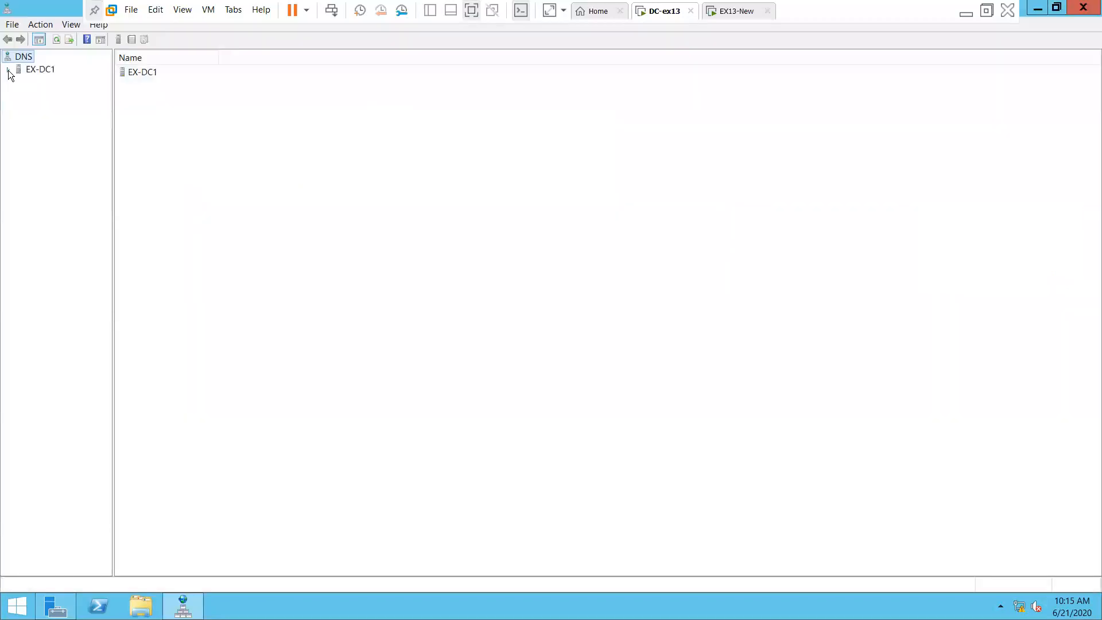
{"action": "left_click_drag", "start_coordinate": [113, 253], "coordinate": [276, 287]}
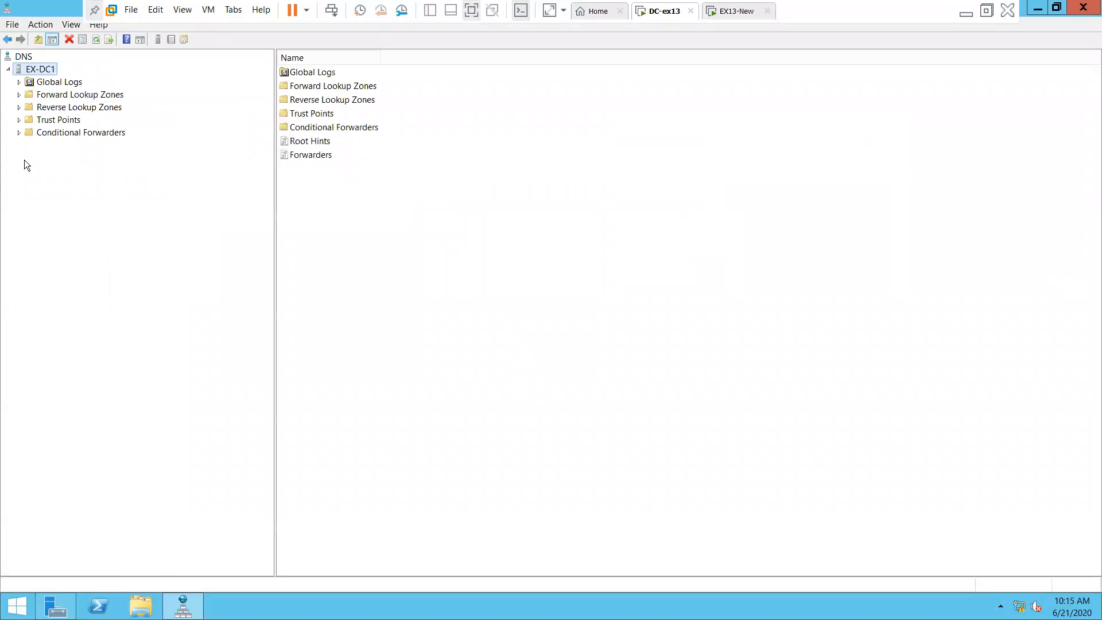
{"action": "double_click", "coordinate": [65, 95]}
{"action": "left_click", "coordinate": [78, 120]}
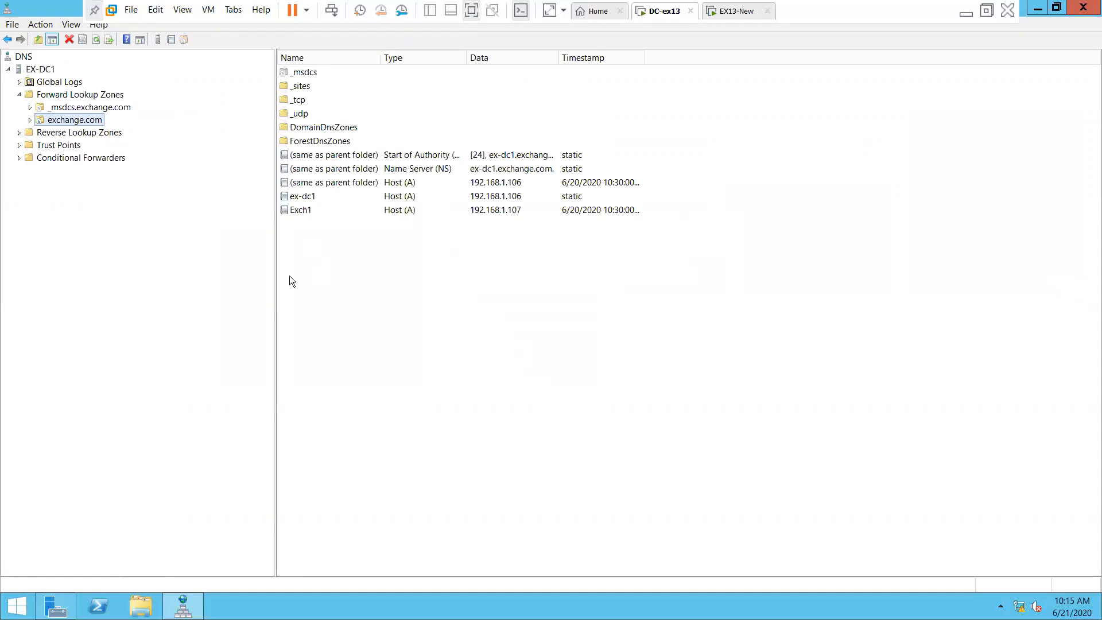
{"action": "left_click", "coordinate": [310, 211]}
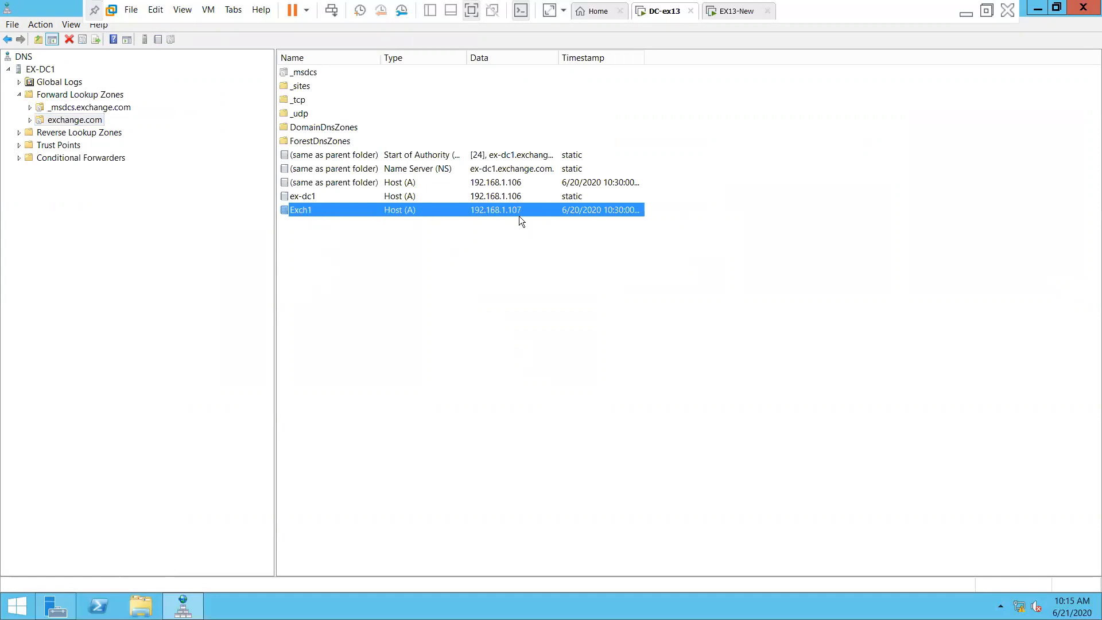
{"action": "left_click", "coordinate": [111, 235]}
{"action": "left_click", "coordinate": [86, 133]}
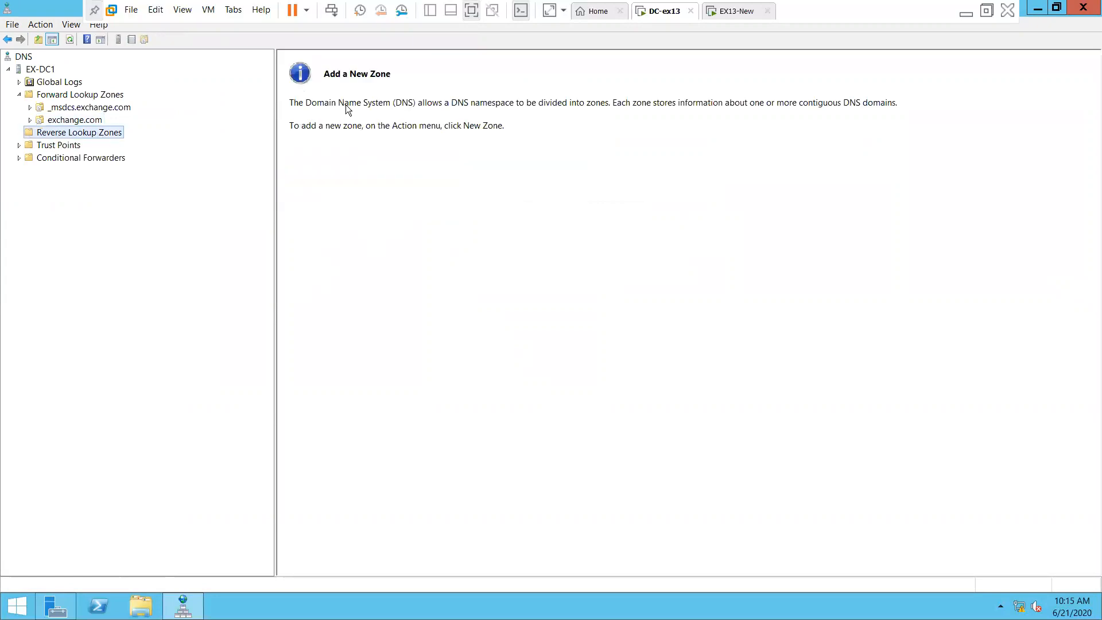
Create a primary AD-integrated IPv4 reverse zone for network 192.168.1 with secure-only dynamic updates
{"action": "right_click", "coordinate": [105, 138]}
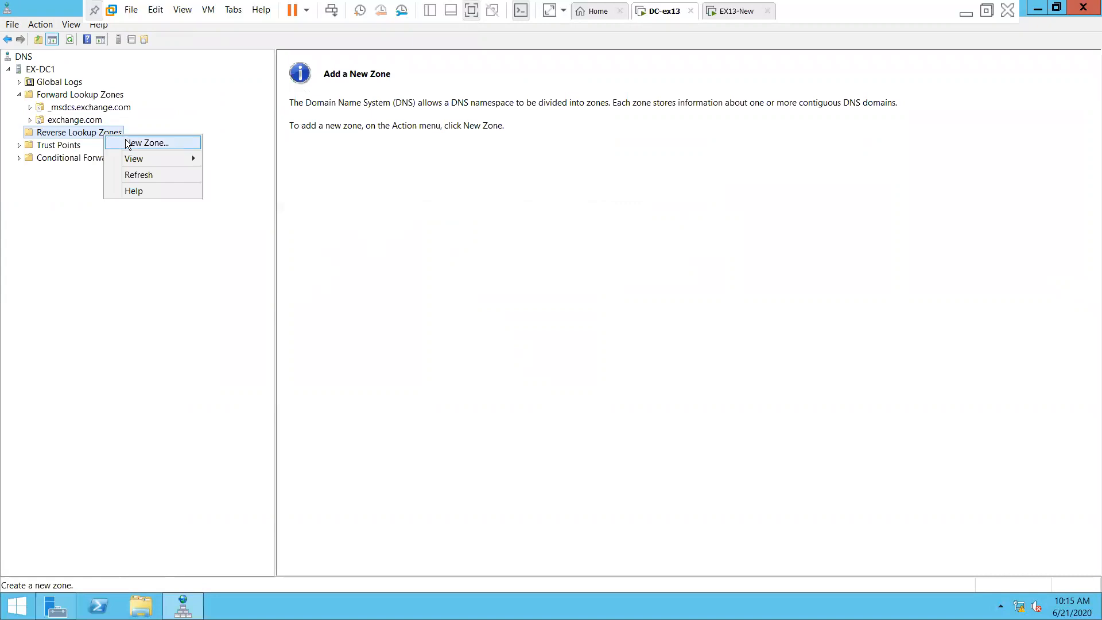
{"action": "left_click", "coordinate": [128, 144]}
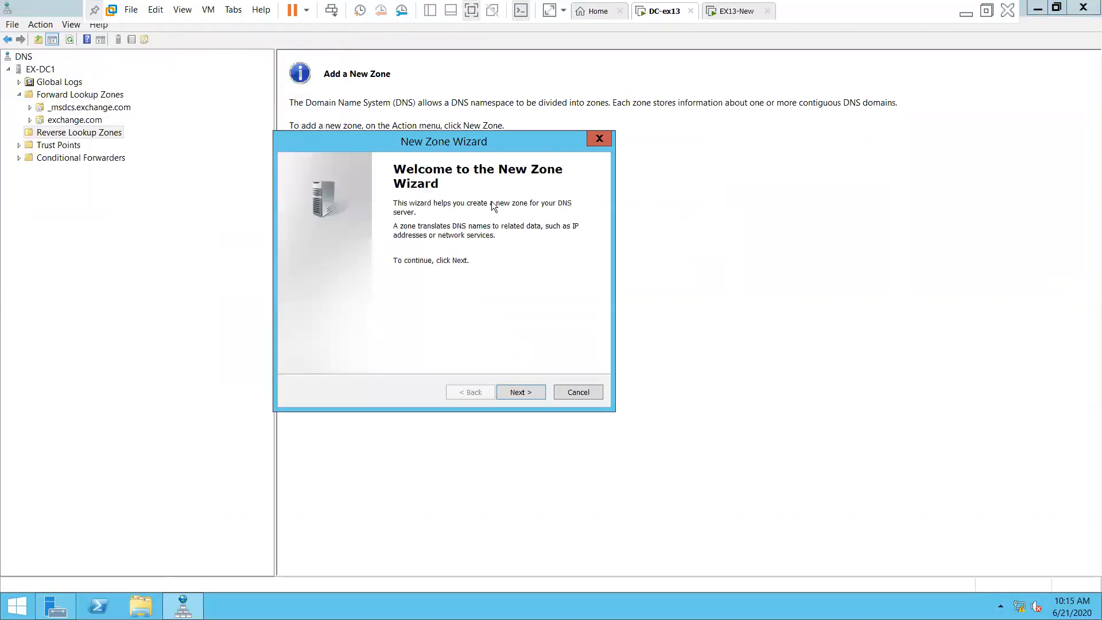
{"action": "left_click", "coordinate": [519, 393]}
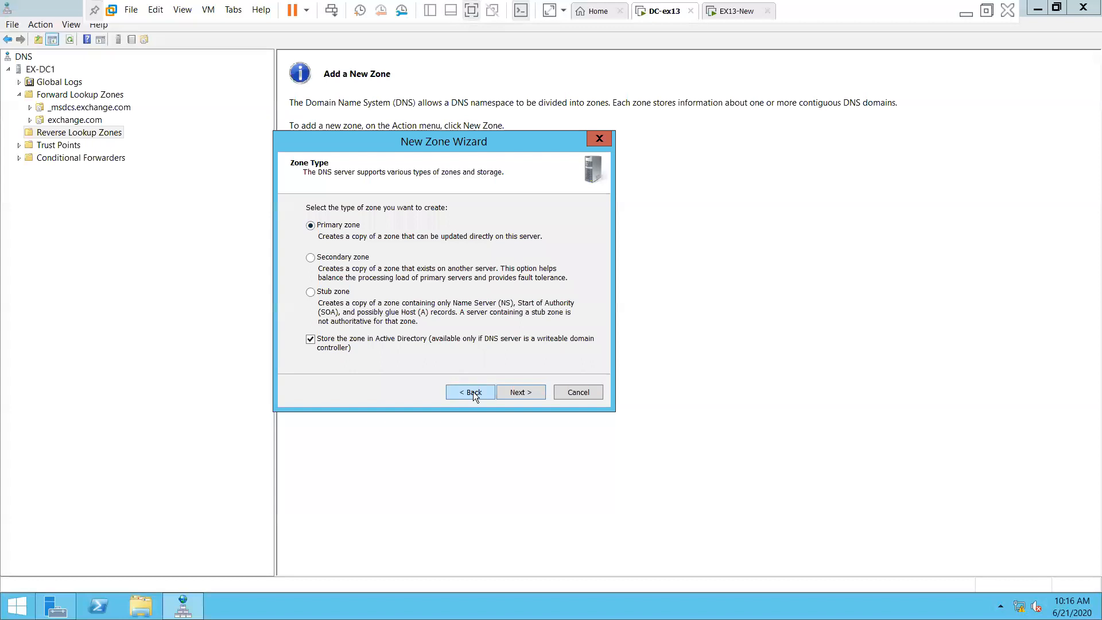
{"action": "left_click", "coordinate": [520, 393]}
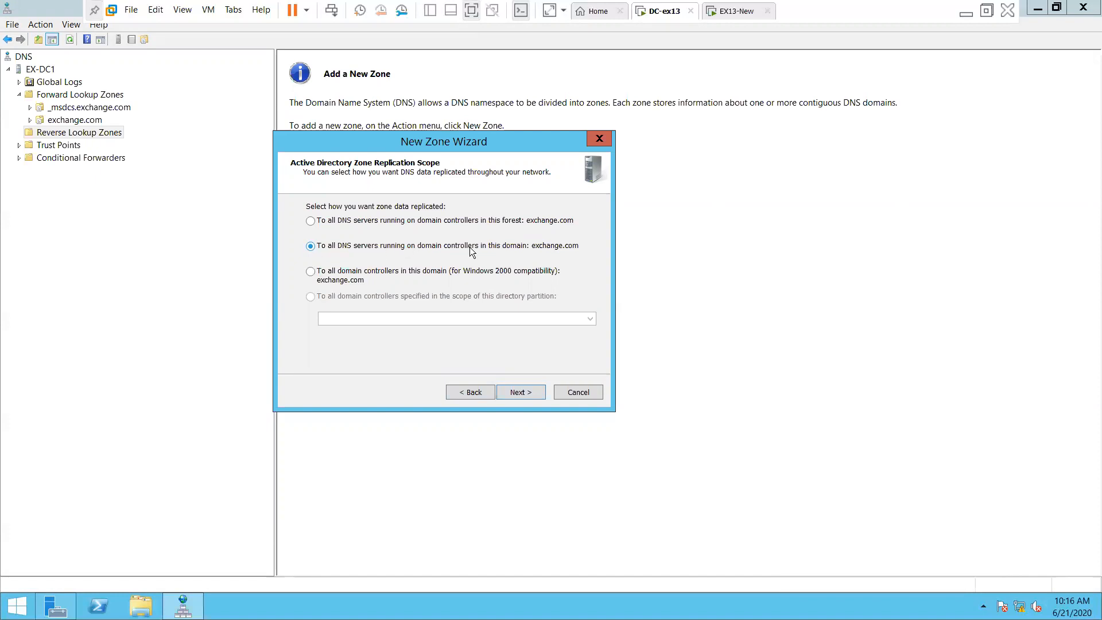
{"action": "left_click", "coordinate": [519, 391]}
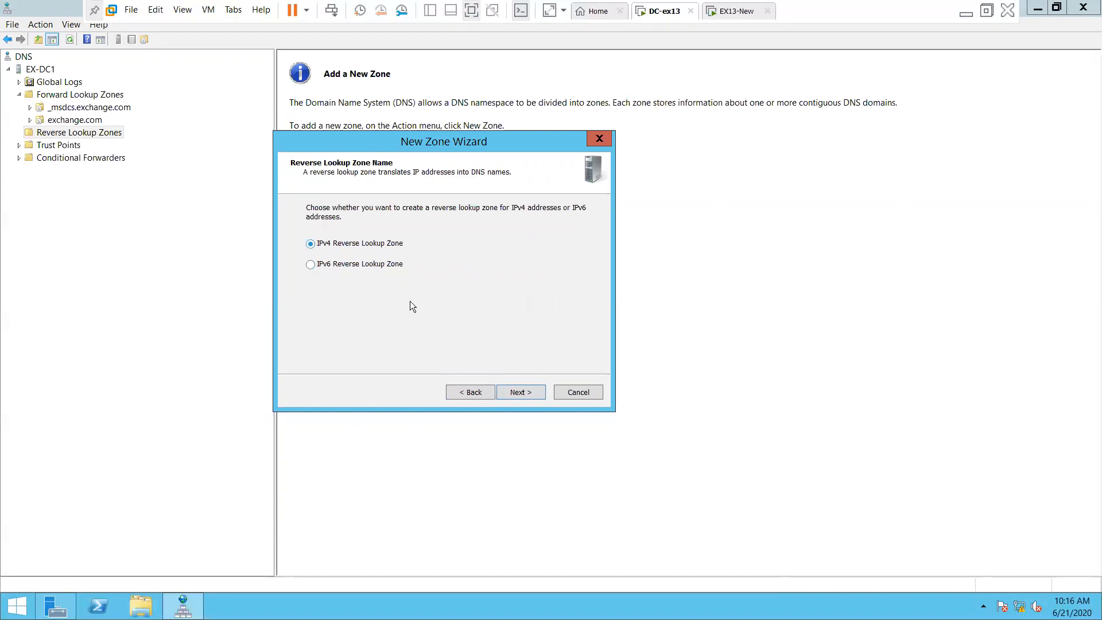
{"action": "left_click", "coordinate": [521, 393]}
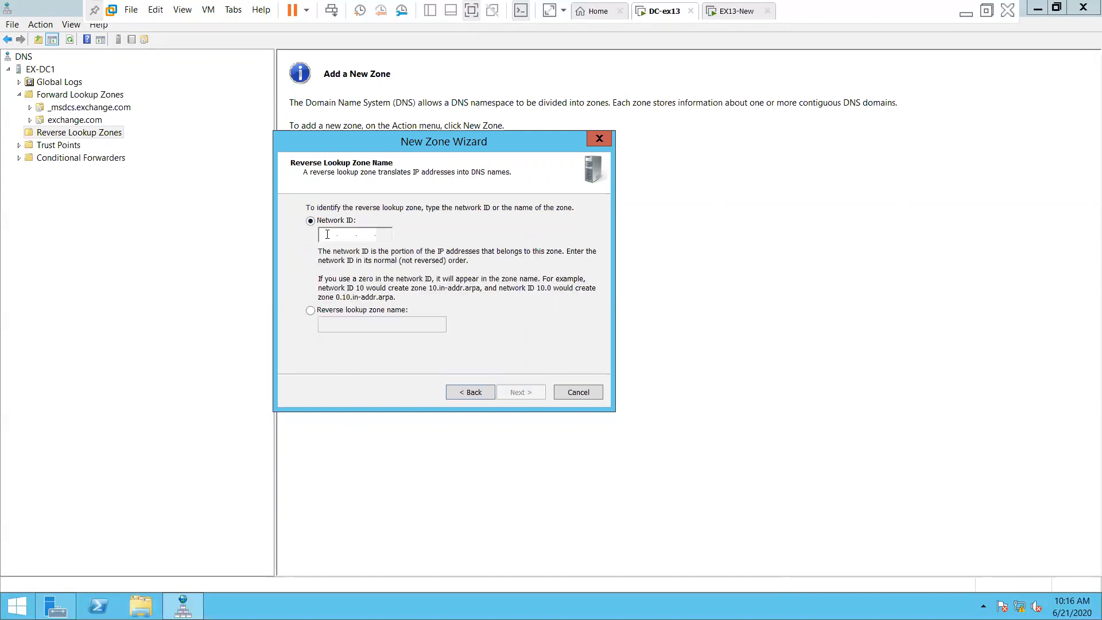
{"action": "type", "text": "192 .16"}
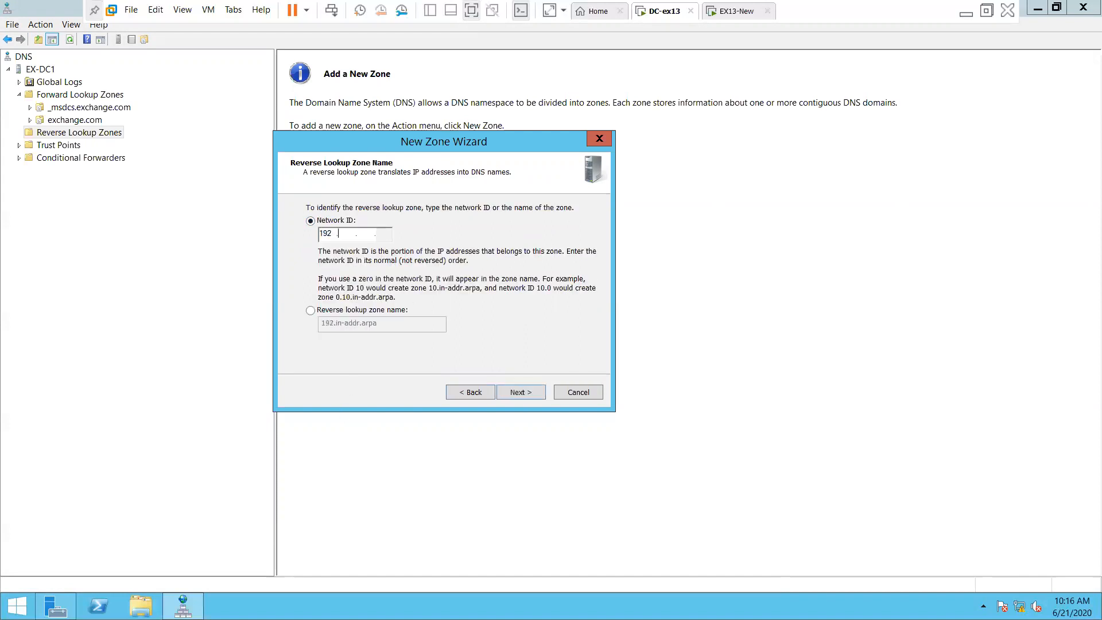
{"action": "type", "text": "8 .1"}
{"action": "left_click", "coordinate": [534, 395]}
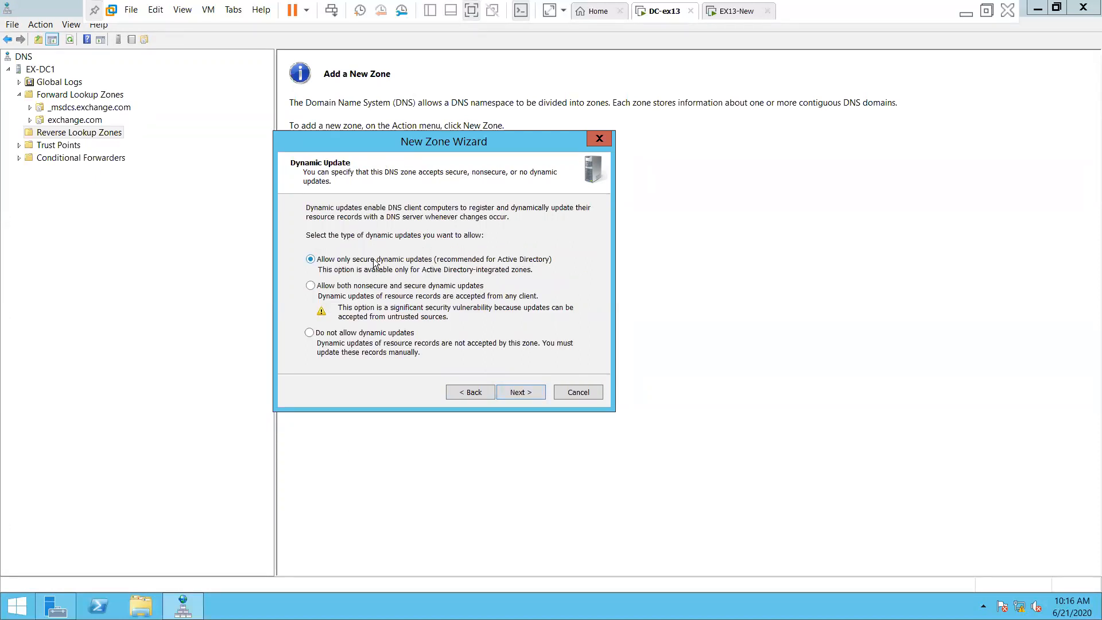
{"action": "left_click", "coordinate": [519, 392]}
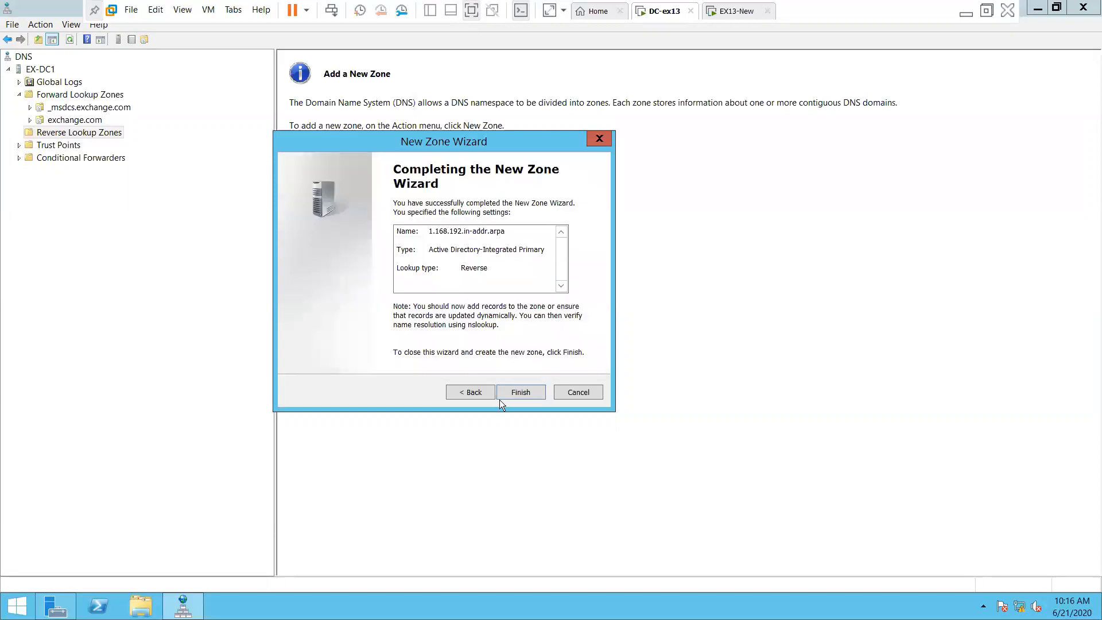
{"action": "key", "text": "Return"}
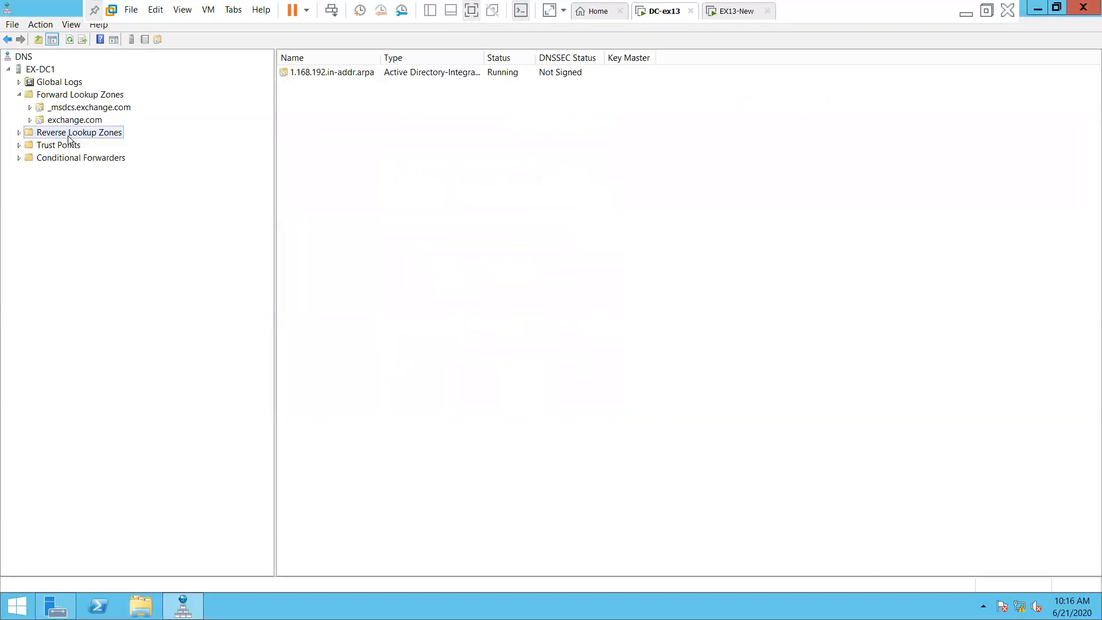
{"action": "left_click", "coordinate": [67, 146]}
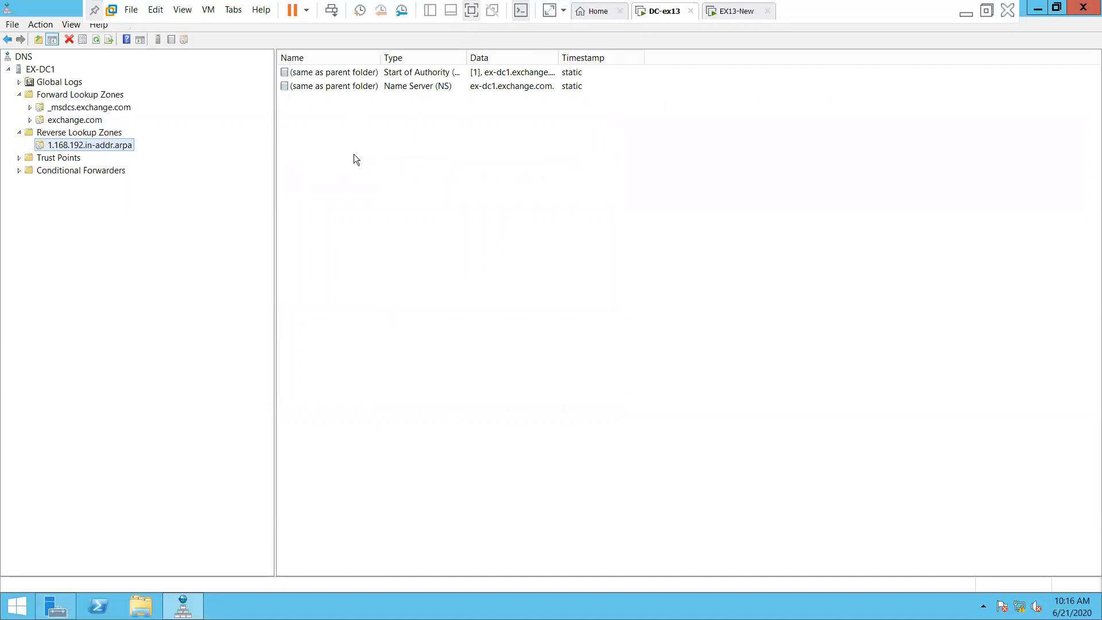
Add a PTR record for 192.168.1.107 pointing to Exch1.exchange.com
{"action": "right_click", "coordinate": [370, 190]}
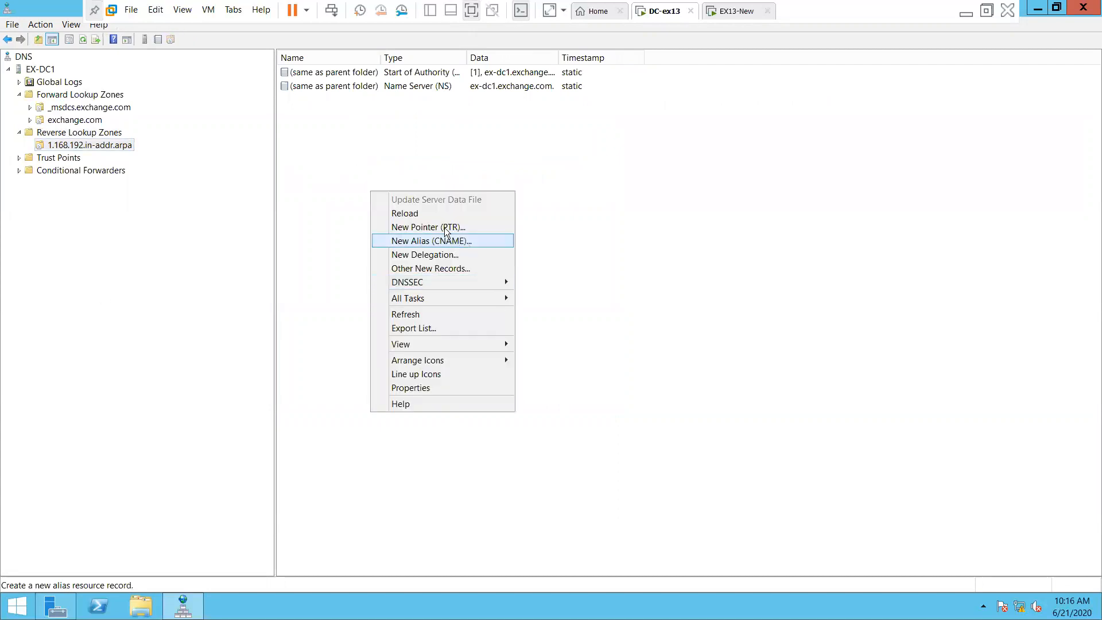
{"action": "left_click", "coordinate": [421, 228]}
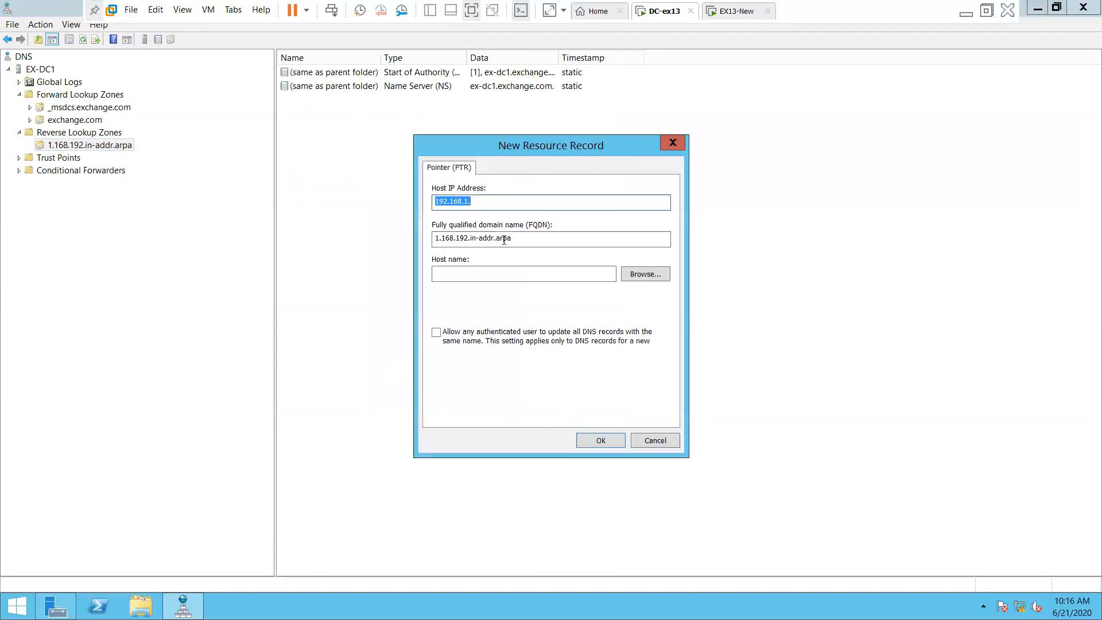
{"action": "left_click", "coordinate": [515, 202]}
{"action": "type", "text": "107"}
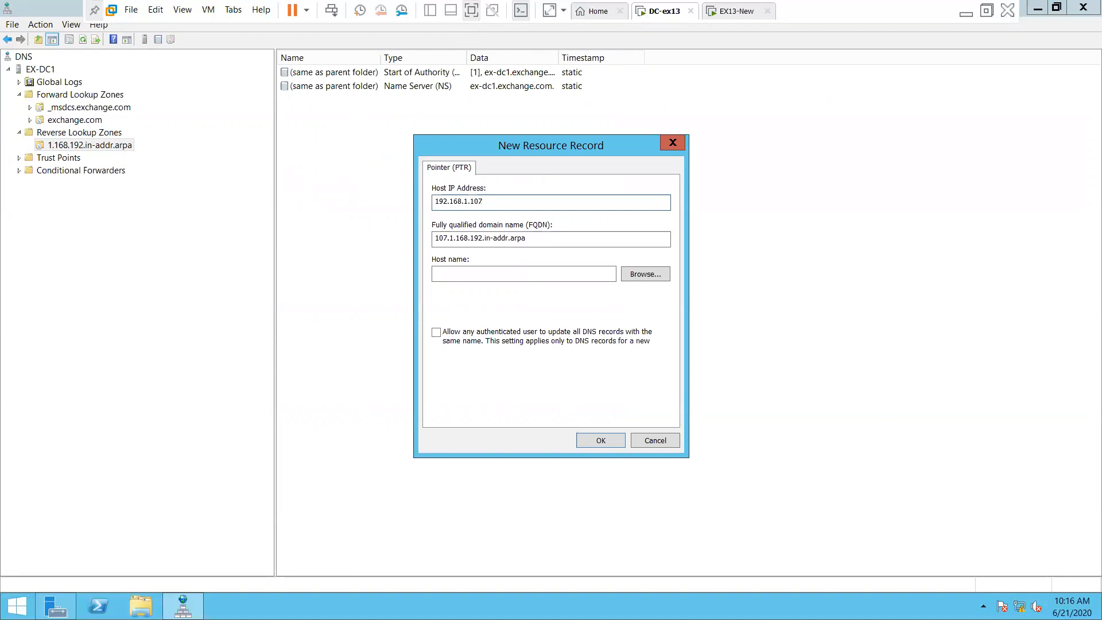
{"action": "left_click", "coordinate": [622, 275]}
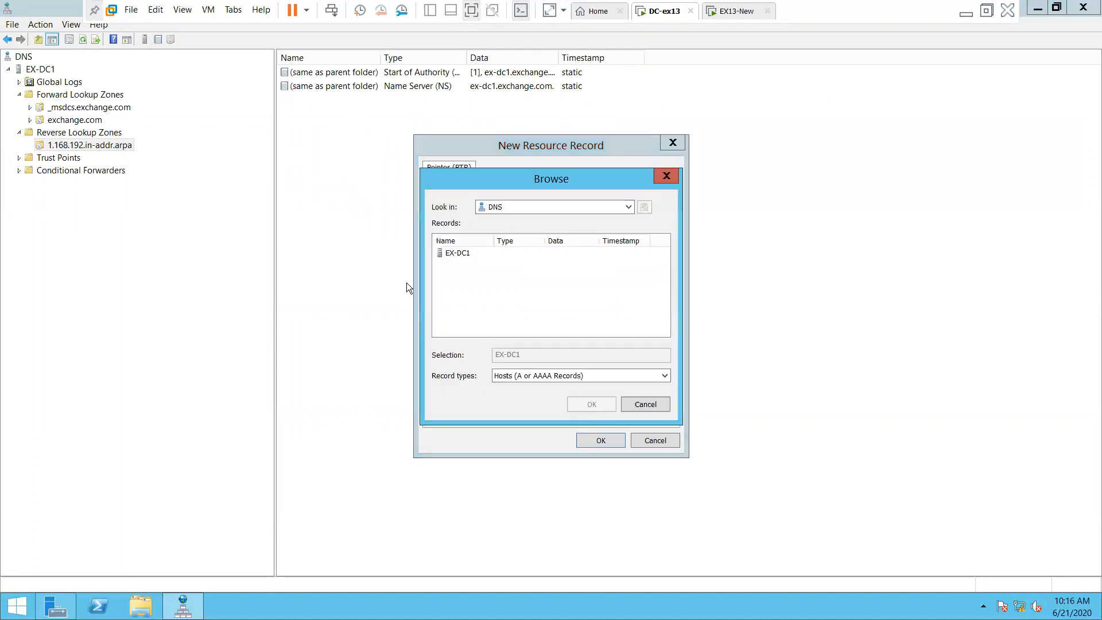
{"action": "double_click", "coordinate": [457, 253]}
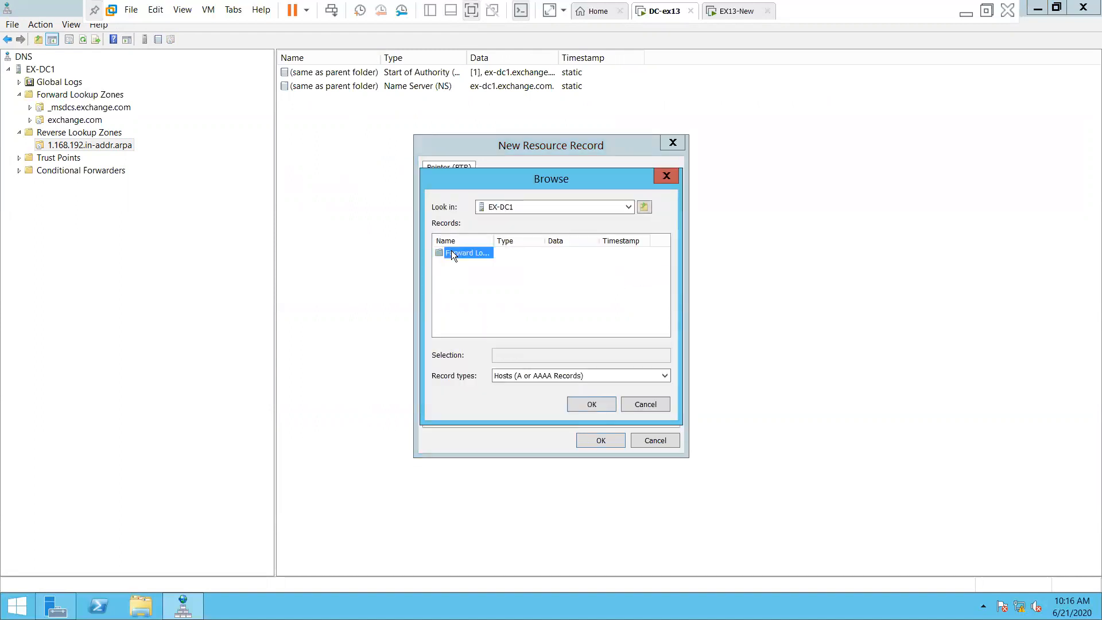
{"action": "double_click", "coordinate": [451, 253]}
{"action": "double_click", "coordinate": [494, 240]}
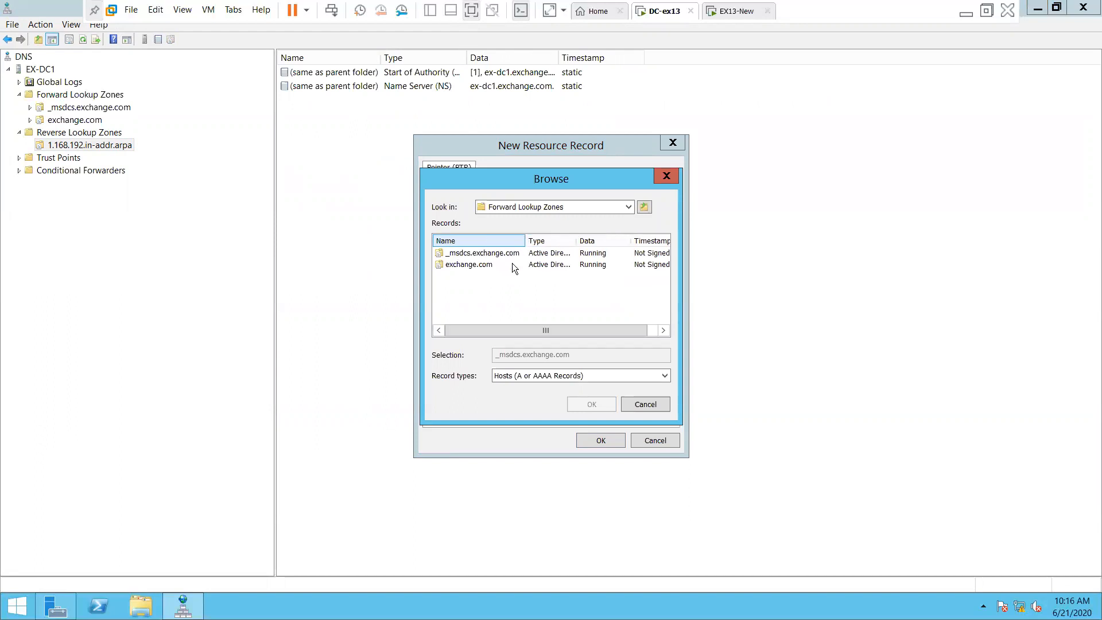
{"action": "double_click", "coordinate": [477, 264]}
{"action": "scroll", "coordinate": [573, 311], "scroll_direction": "down", "scroll_amount": 1}
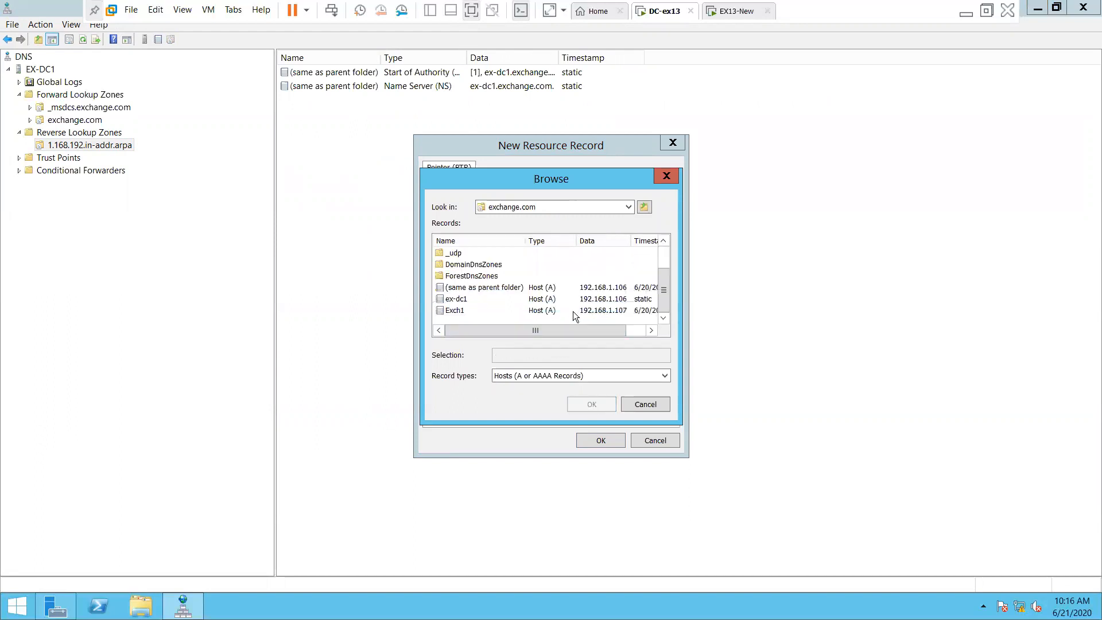
{"action": "left_click", "coordinate": [451, 310]}
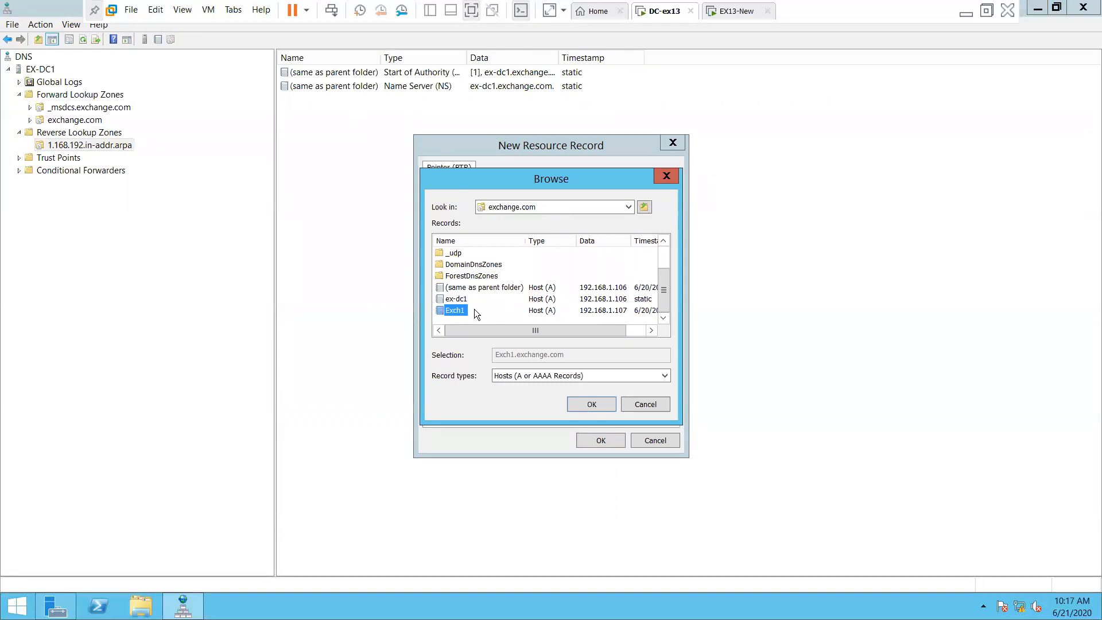
{"action": "left_click", "coordinate": [580, 404]}
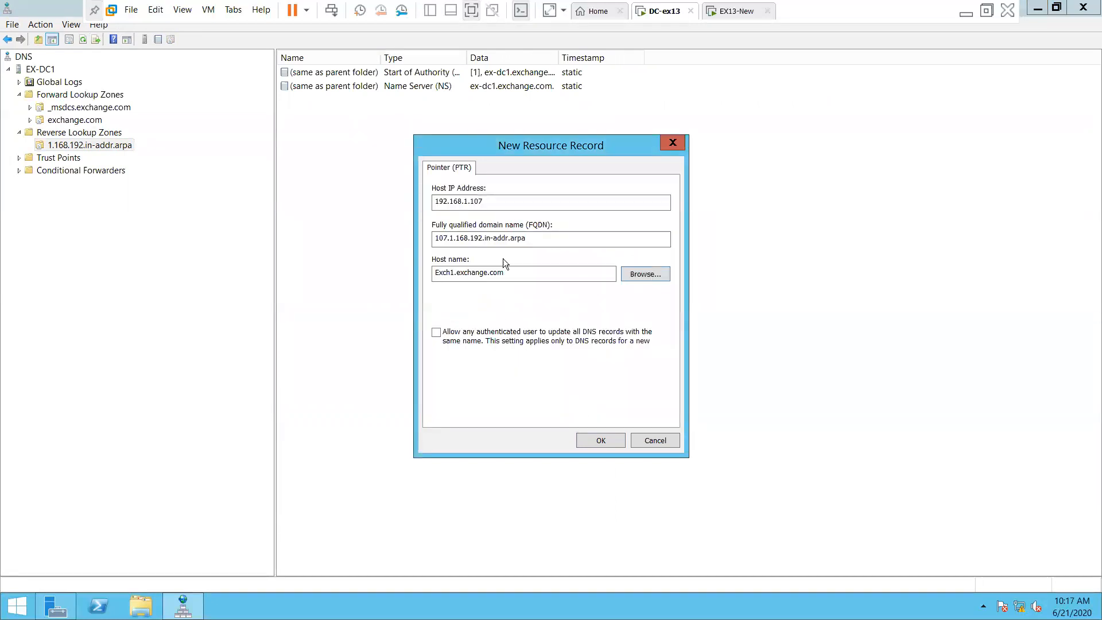
{"action": "left_click", "coordinate": [597, 439]}
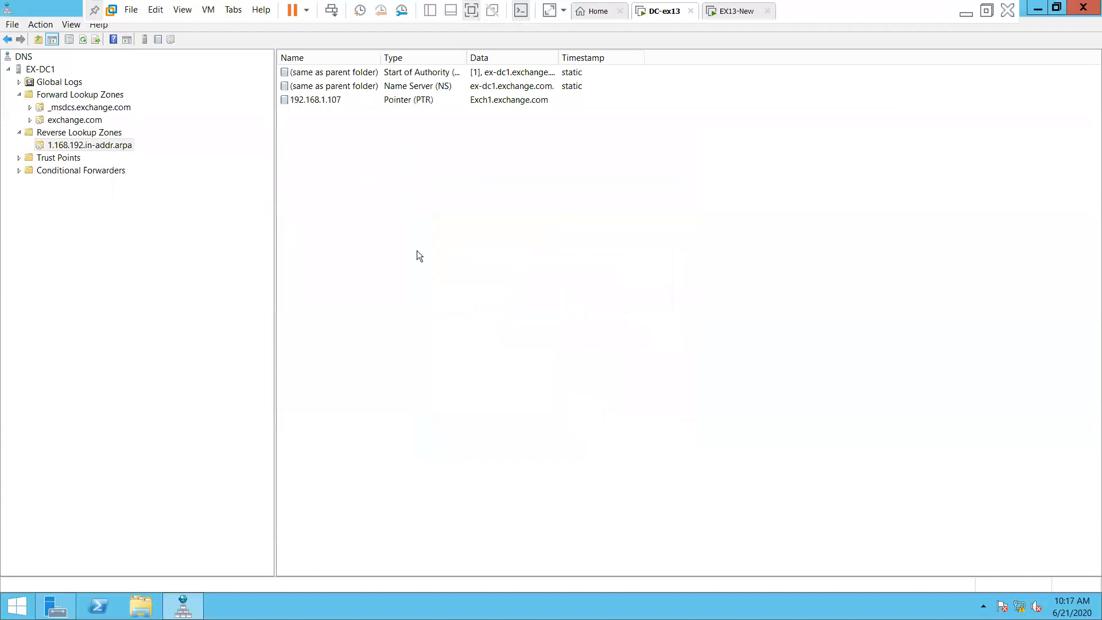
Start a new PTR record for IP 192.168.1.106
{"action": "left_click", "coordinate": [433, 99]}
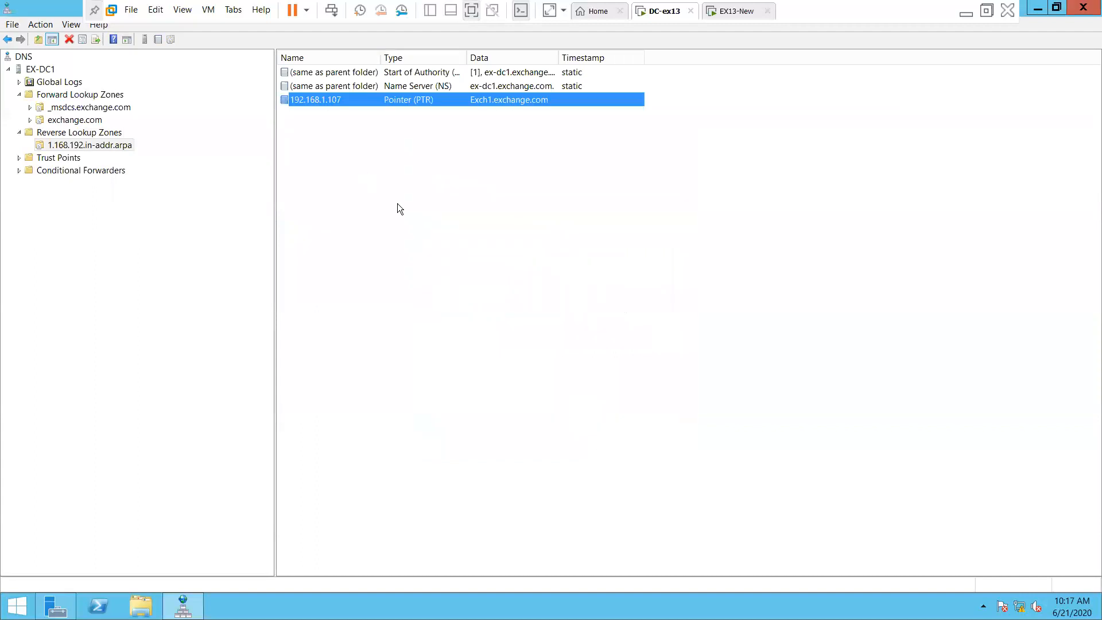
{"action": "left_click", "coordinate": [365, 212]}
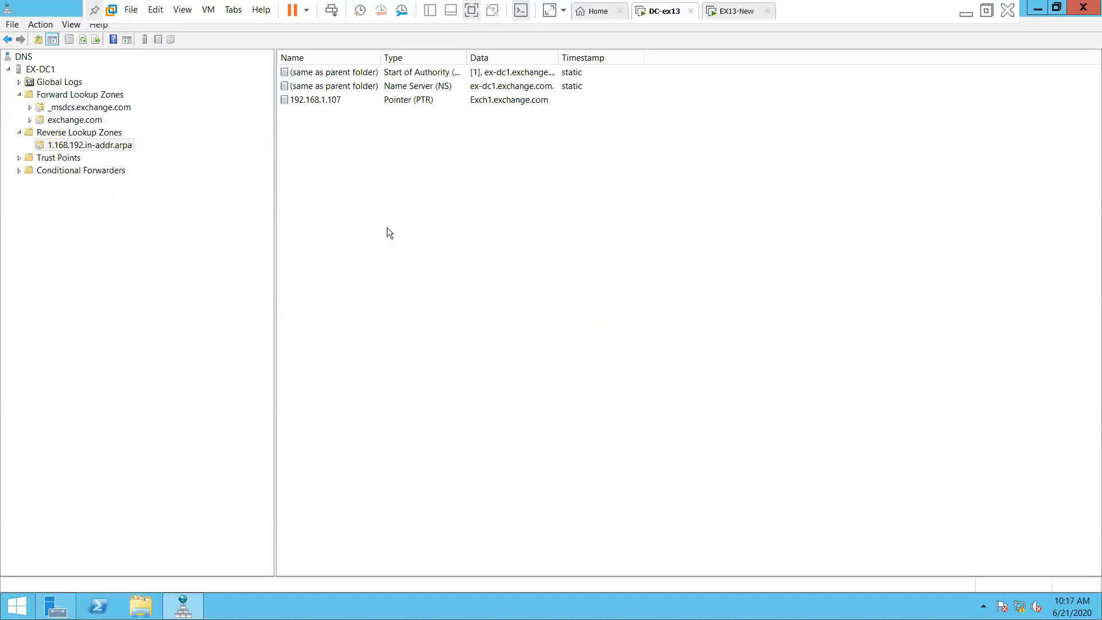
{"action": "right_click", "coordinate": [337, 227]}
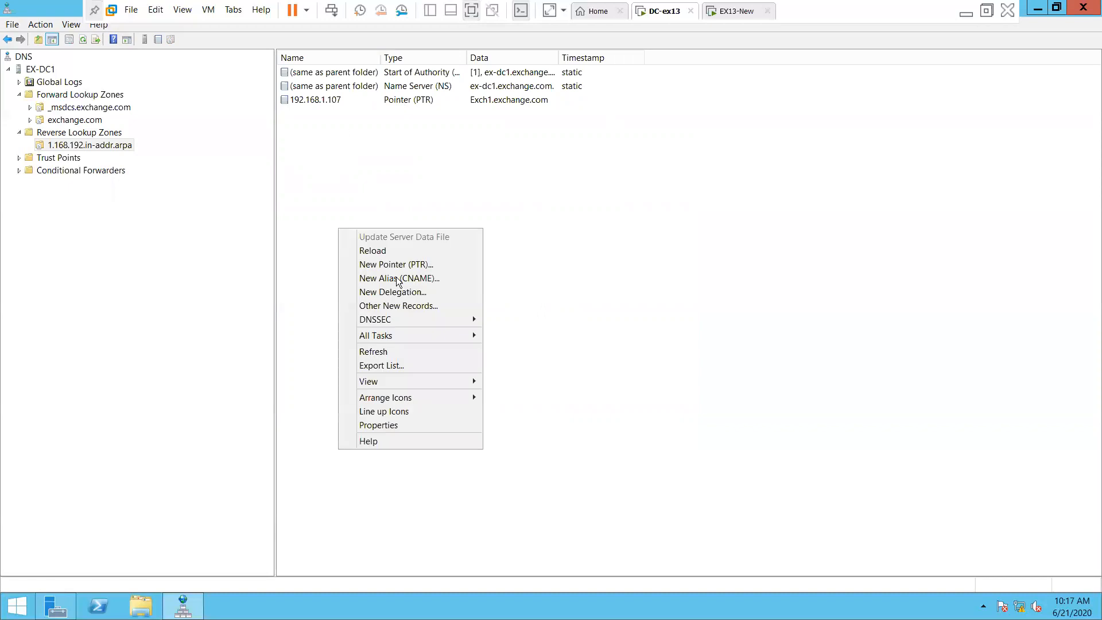
{"action": "left_click", "coordinate": [427, 263]}
{"action": "left_click", "coordinate": [501, 201]}
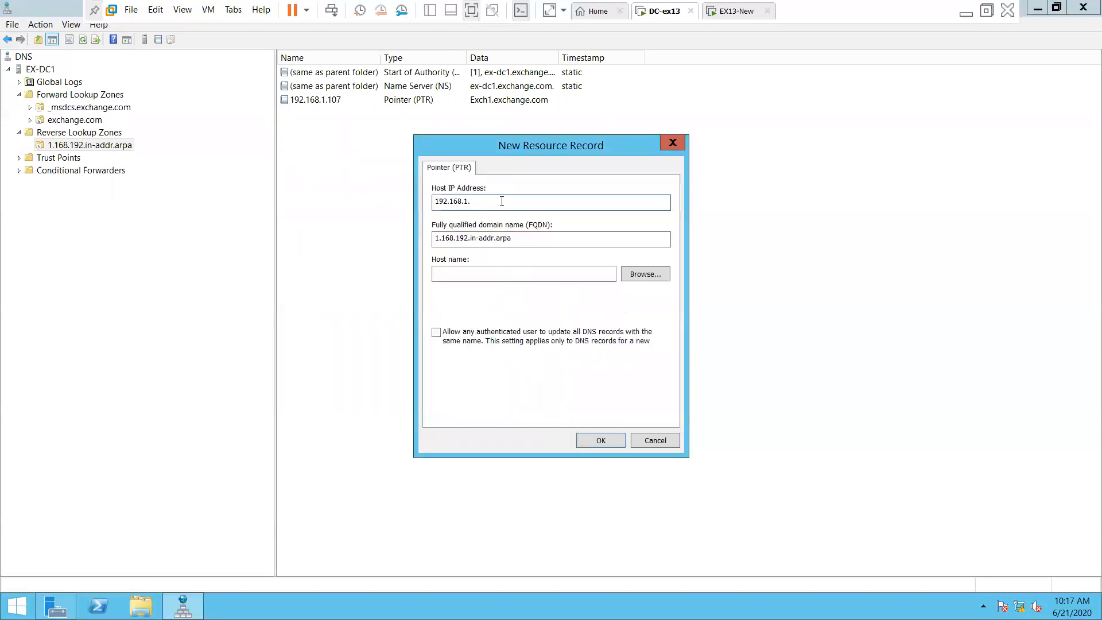
{"action": "type", "text": "106"}
Point it to ex-dc1.exchange.com, save it, and refresh the zone's record list
{"action": "left_click", "coordinate": [635, 275]}
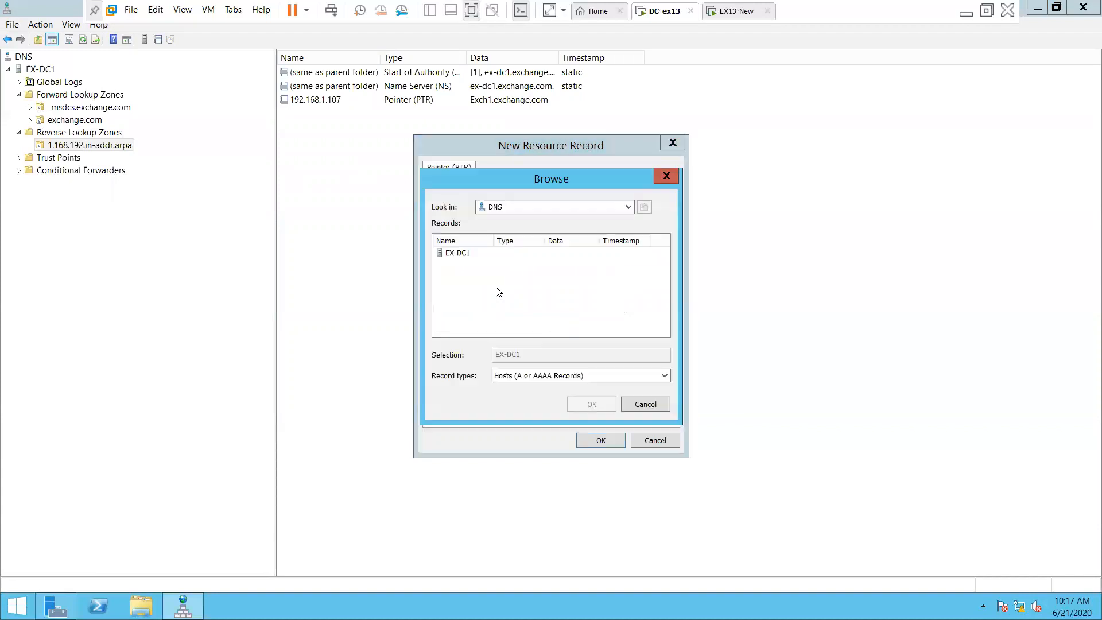
{"action": "double_click", "coordinate": [464, 253]}
{"action": "double_click", "coordinate": [459, 254]}
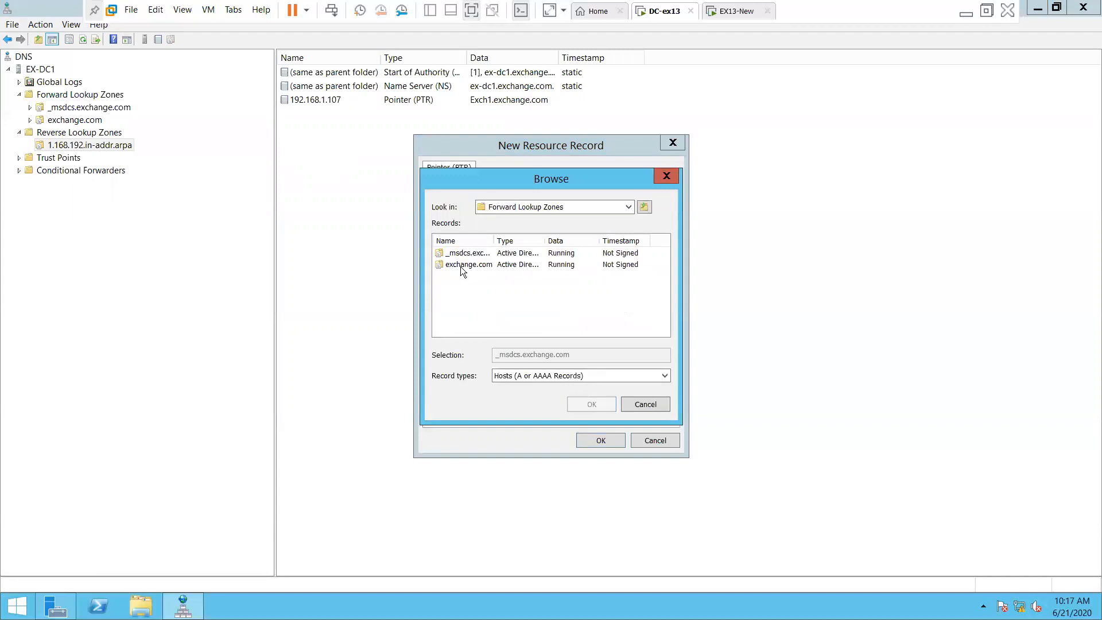
{"action": "double_click", "coordinate": [460, 266]}
{"action": "scroll", "coordinate": [467, 321], "scroll_direction": "down", "scroll_amount": 1}
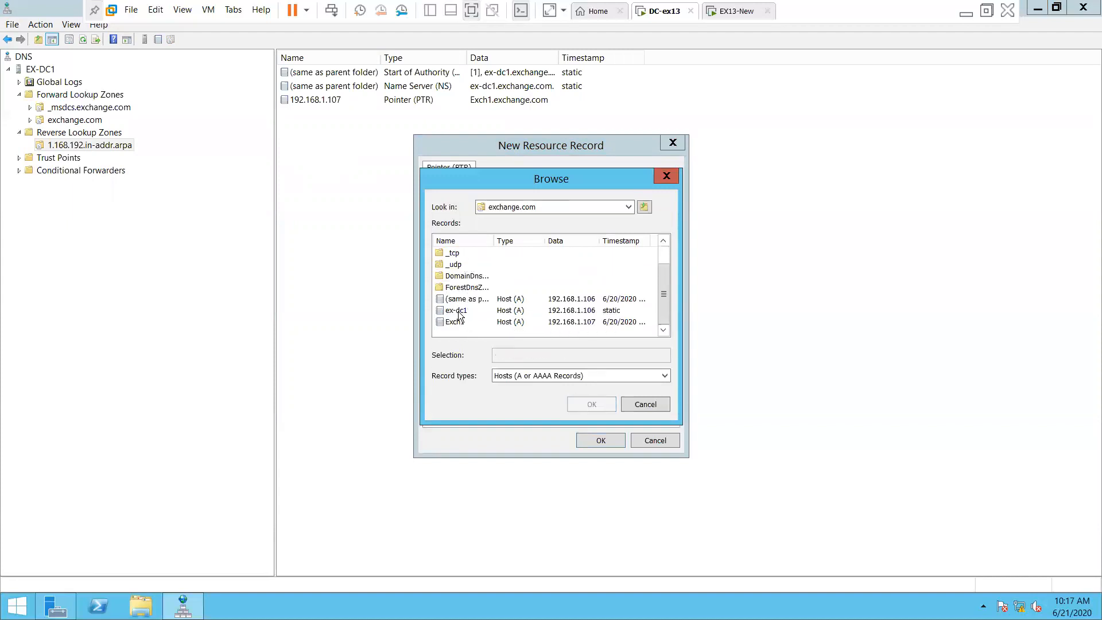
{"action": "left_click", "coordinate": [457, 311]}
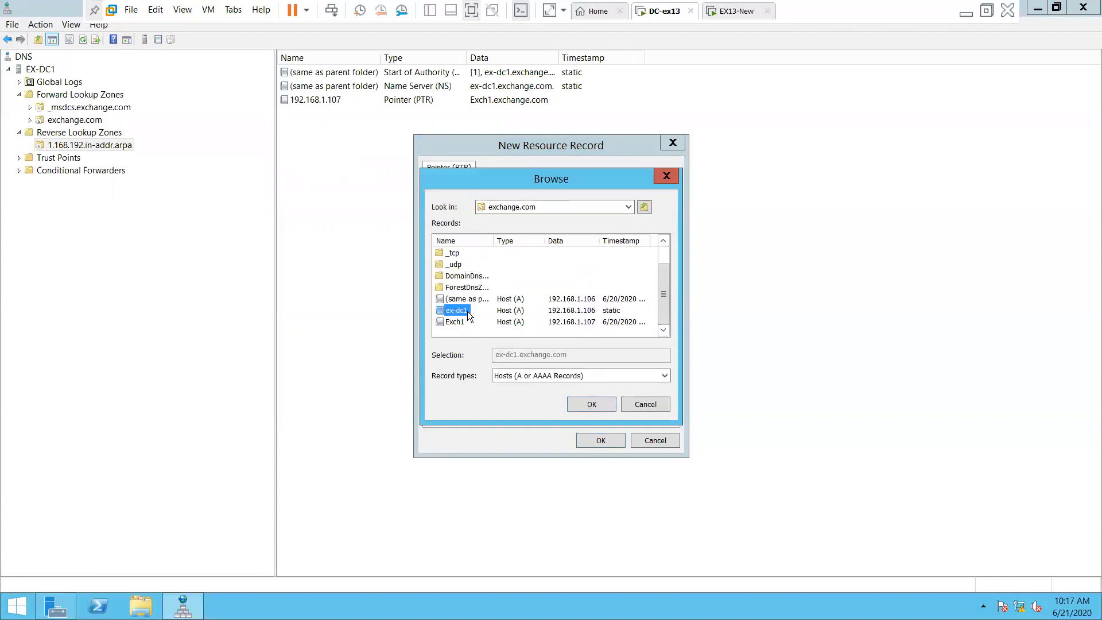
{"action": "left_click", "coordinate": [601, 404]}
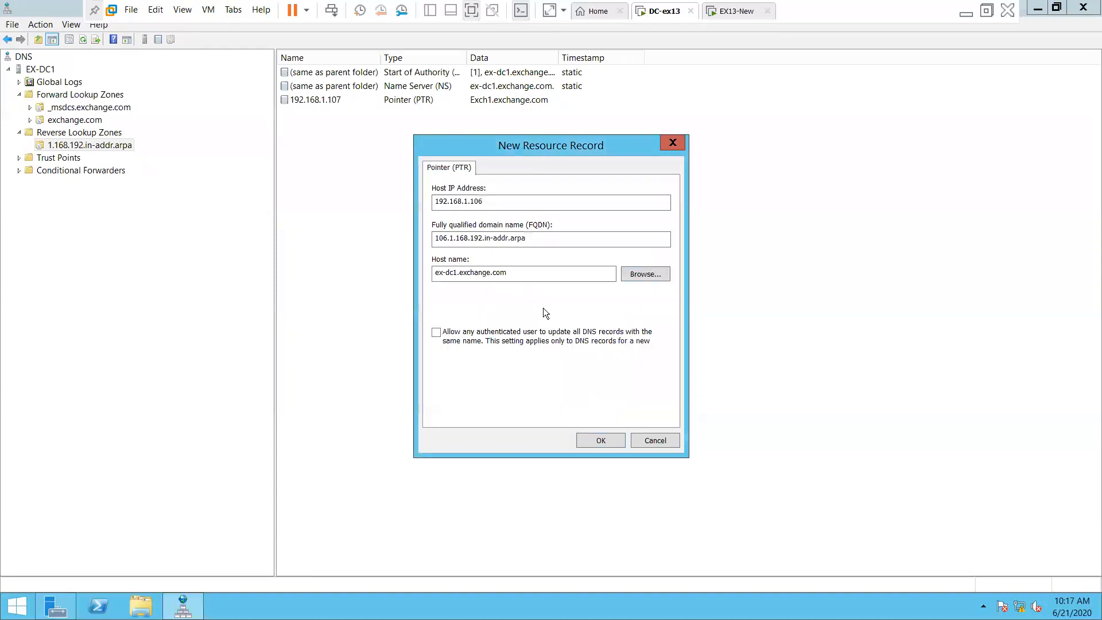
{"action": "left_click", "coordinate": [600, 435]}
{"action": "right_click", "coordinate": [348, 202]}
{"action": "left_click", "coordinate": [393, 325]}
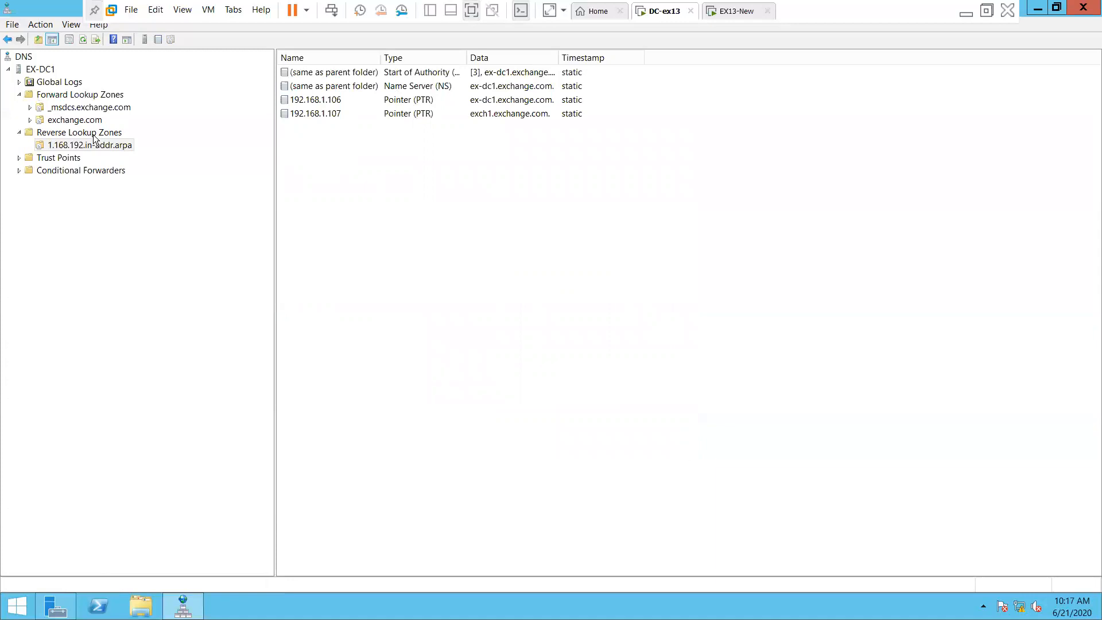
Close DNS Manager and open Network Connections with ncpa.cpl
{"action": "left_click", "coordinate": [1083, 7]}
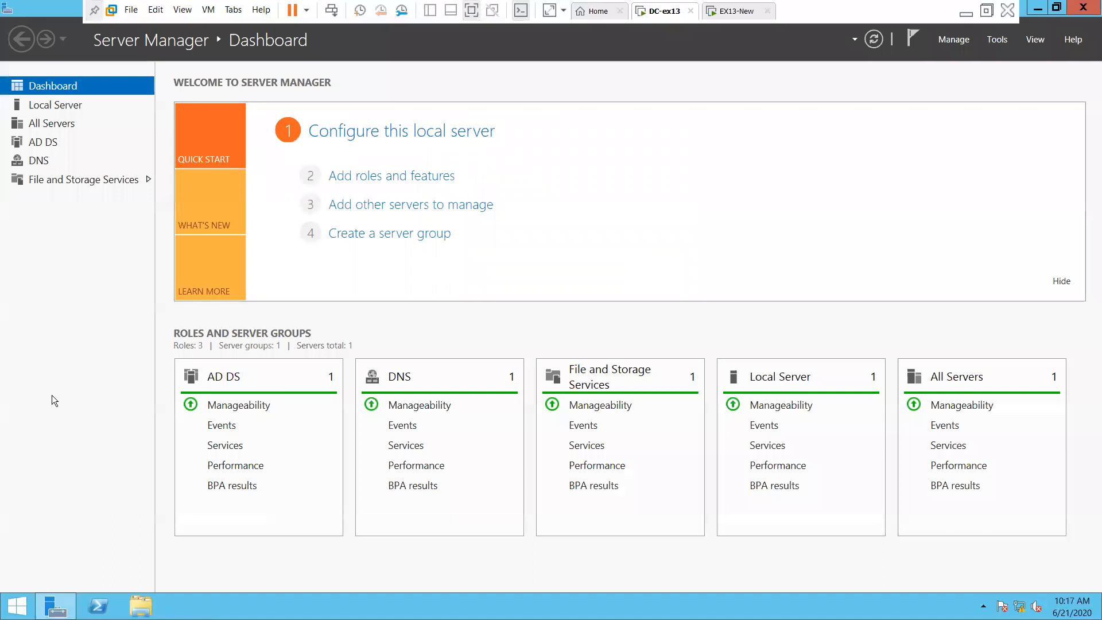
{"action": "key", "text": "super+r"}
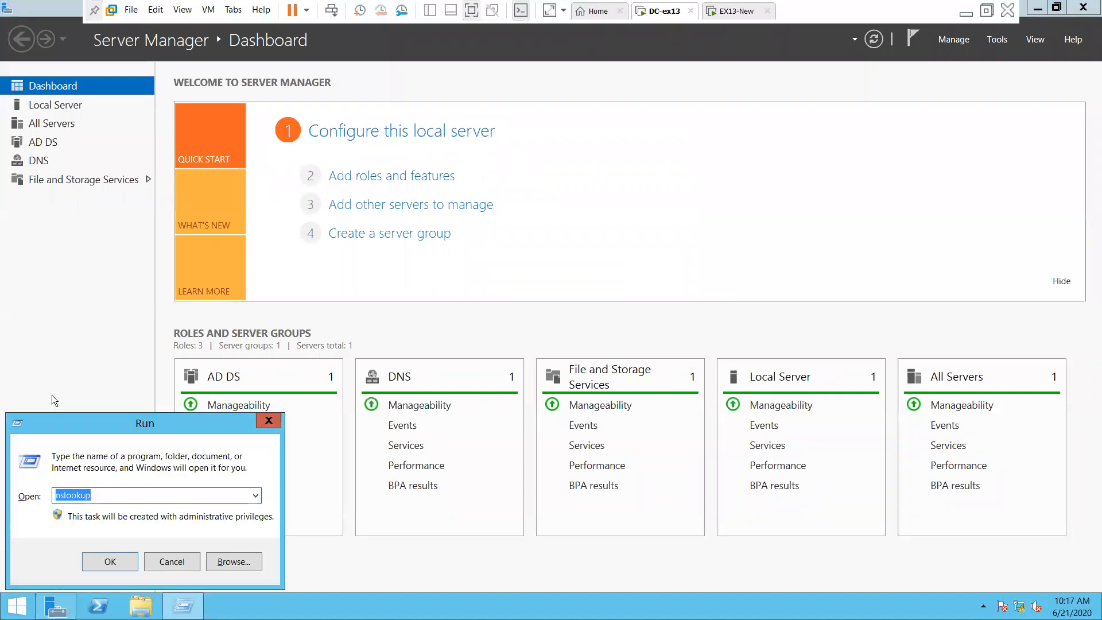
{"action": "type", "text": "nc"}
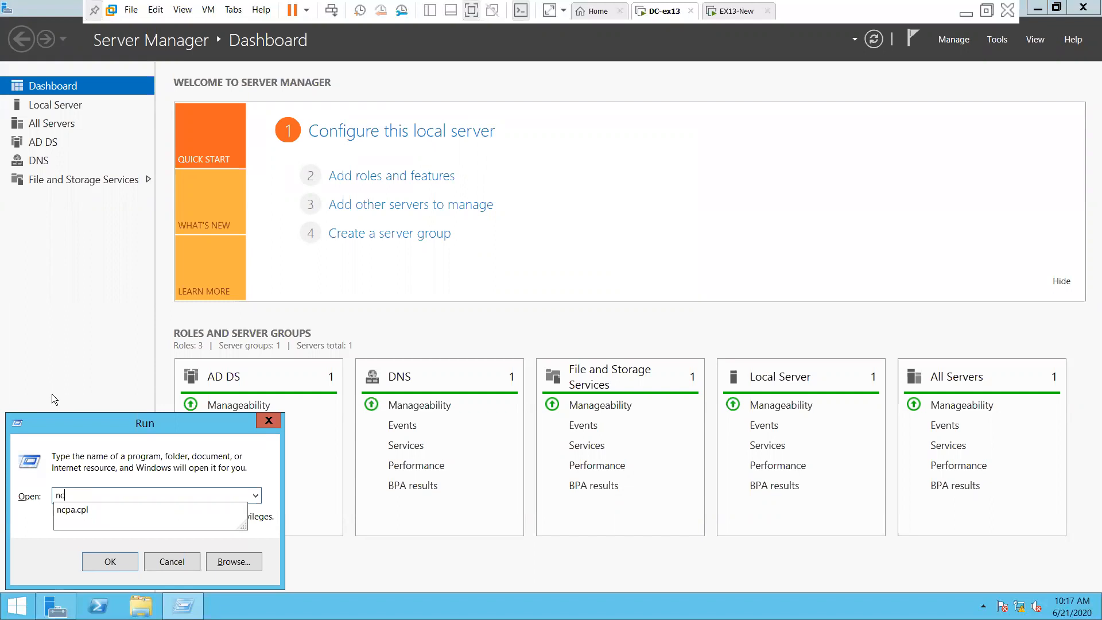
{"action": "key", "text": "Down"}
{"action": "key", "text": "Return"}
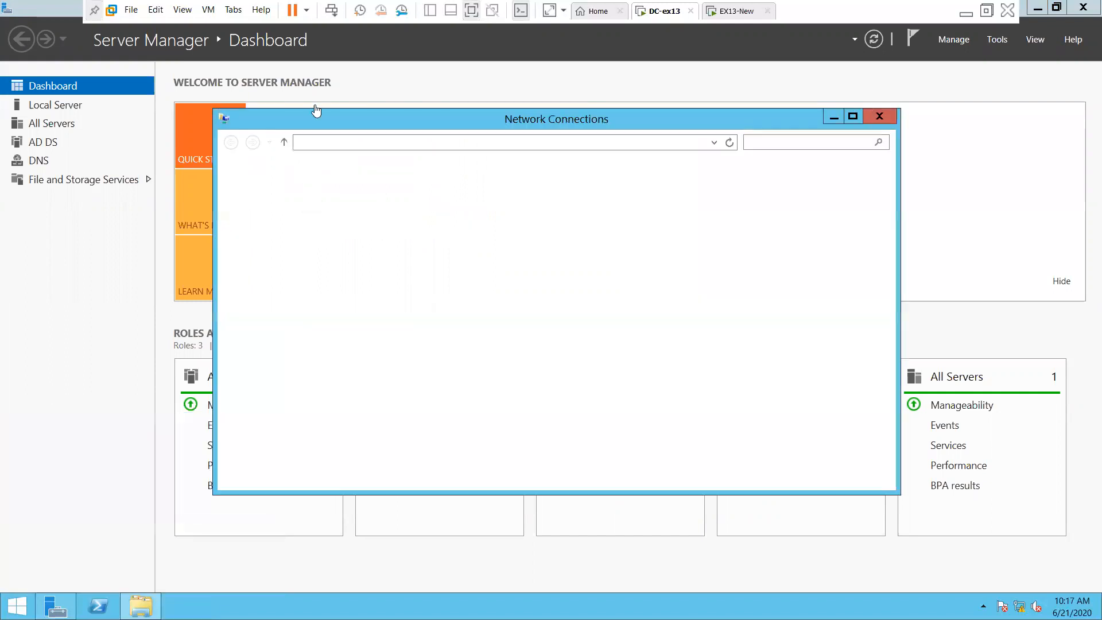
Uncheck Internet Protocol Version 6 on Ethernet0 and close the network windows
{"action": "double_click", "coordinate": [303, 201]}
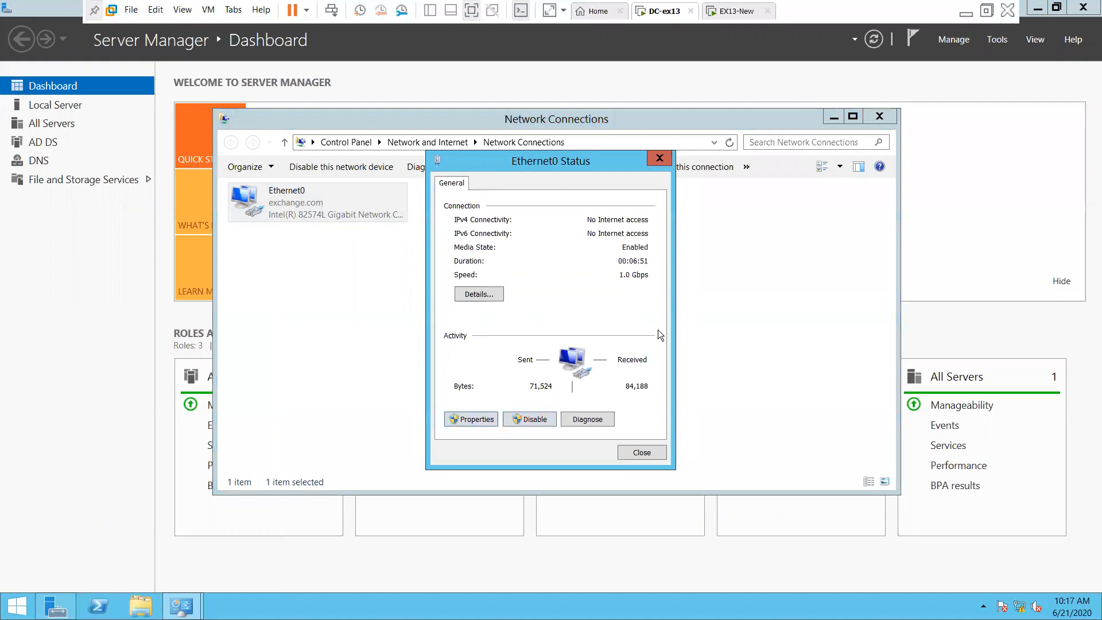
{"action": "left_click", "coordinate": [471, 419]}
{"action": "left_click", "coordinate": [597, 358]}
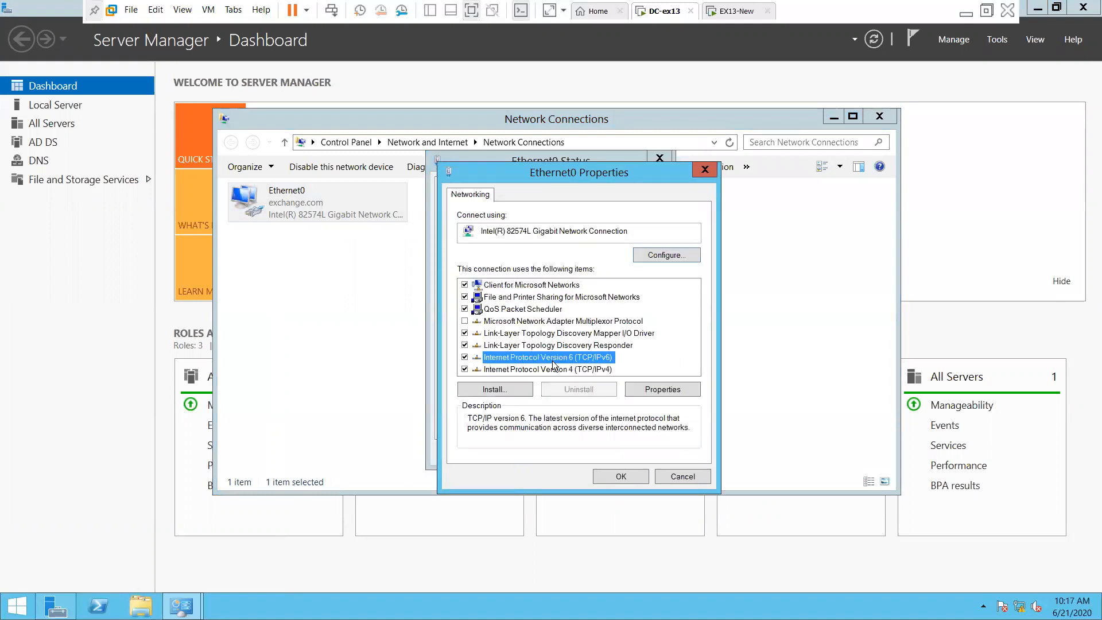
{"action": "left_click", "coordinate": [465, 357]}
{"action": "left_click", "coordinate": [629, 475]}
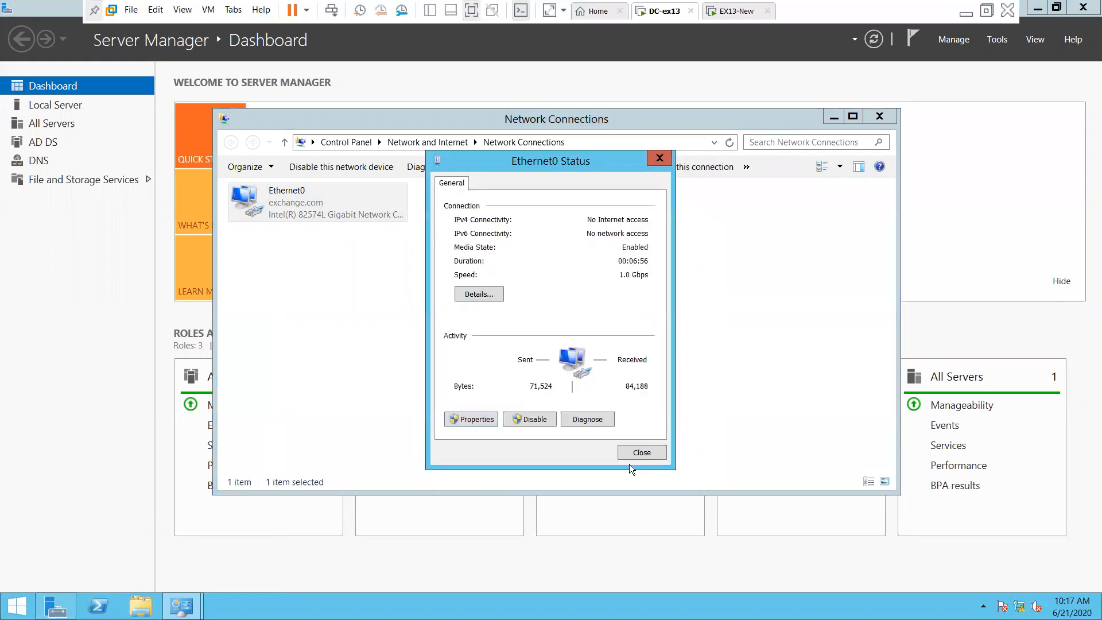
{"action": "key", "text": "Escape"}
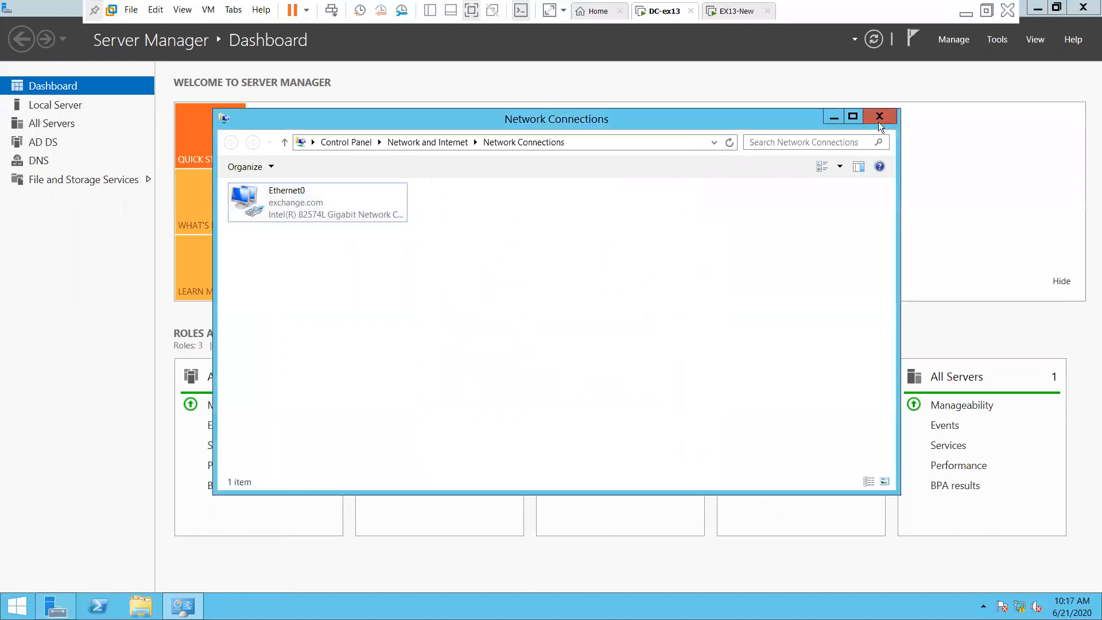
{"action": "left_click", "coordinate": [879, 117]}
{"action": "key", "text": "super+r"}
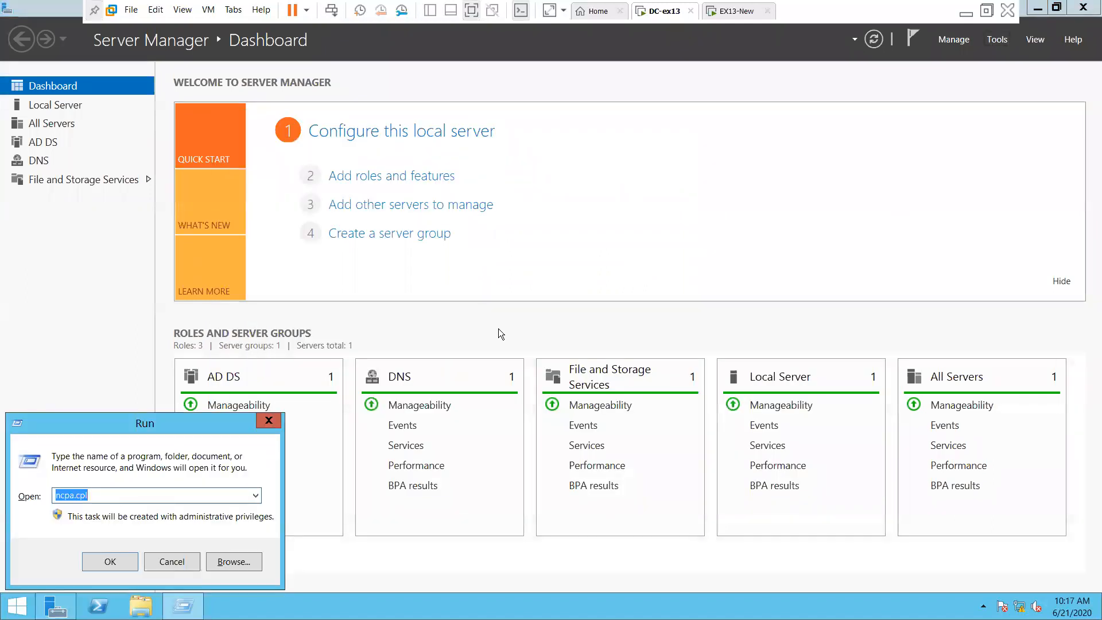
Start nslookup on the DC and confirm that 192.168.1.106 resolves to ex-dc1
{"action": "type", "text": "ns"}
{"action": "key", "text": "Down"}
{"action": "key", "text": "Return"}
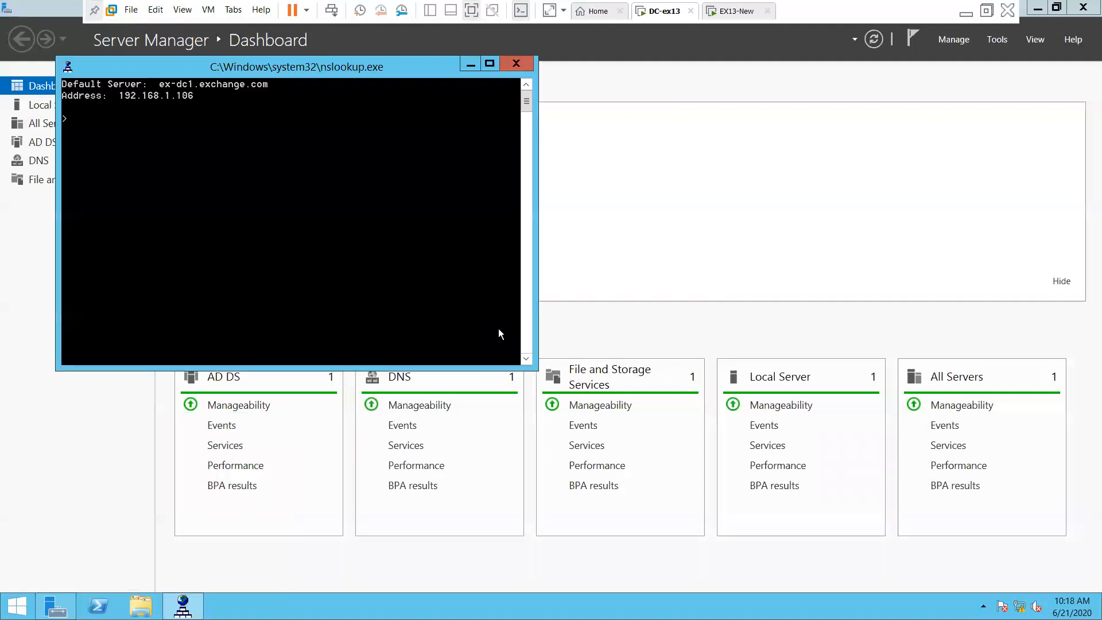
{"action": "left_click_drag", "start_coordinate": [190, 69], "coordinate": [392, 175]}
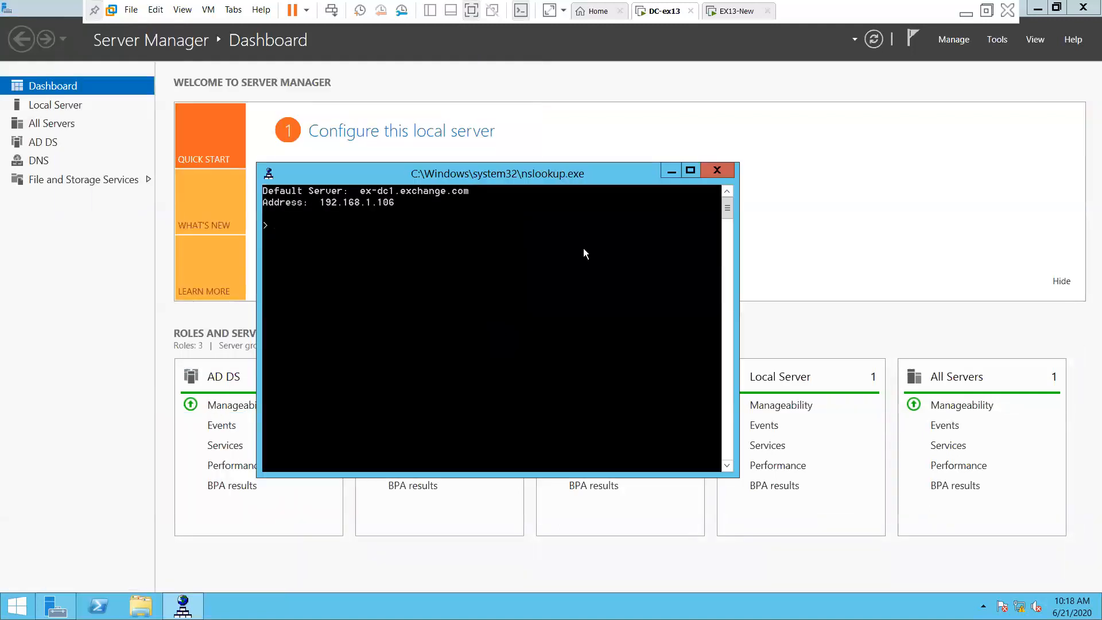
{"action": "type", "text": "192.168.1.106"}
{"action": "key", "text": "Return"}
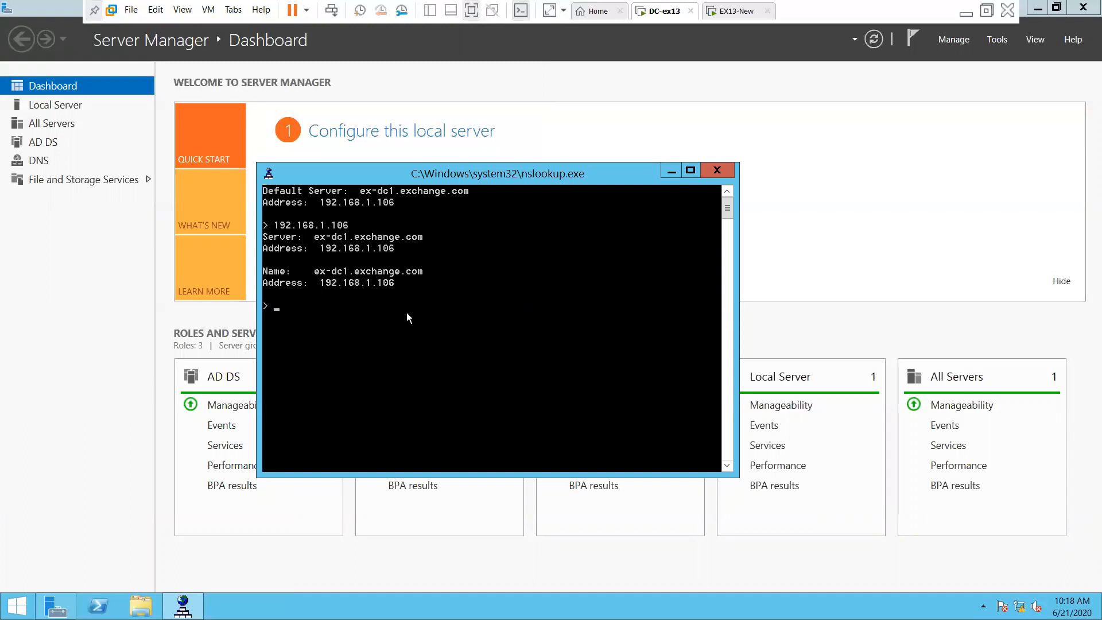
Look up 192.168.1.107 and exch1.exchange.com, then close the nslookup console
{"action": "type", "text": "192.168.1.107"}
{"action": "key", "text": "Return"}
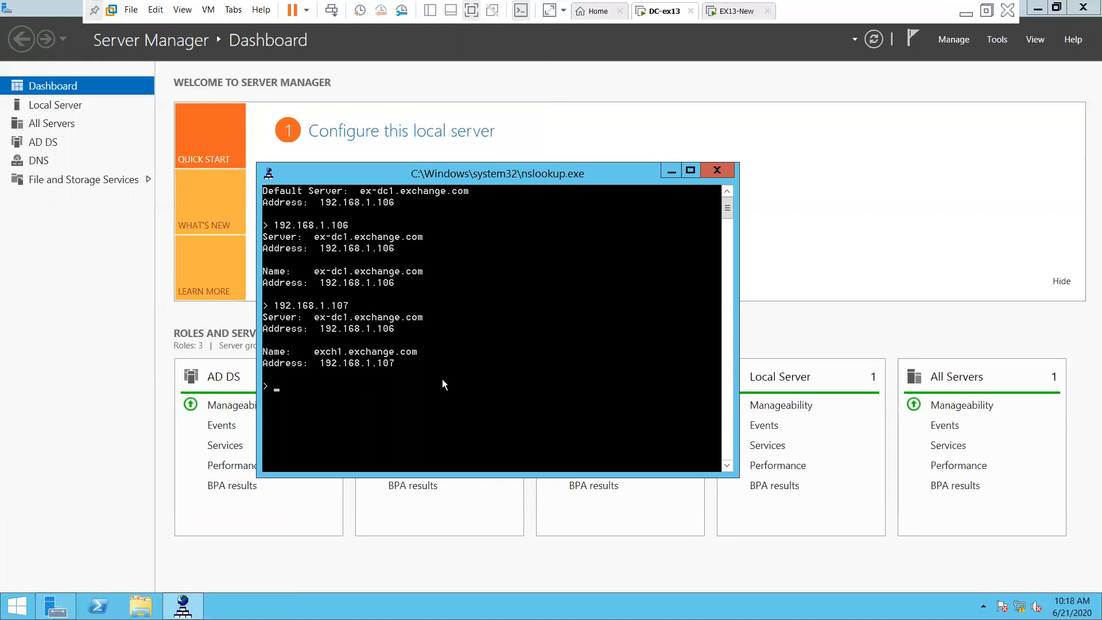
{"action": "type", "text": "exch1.exchange.com"}
{"action": "key", "text": "Return"}
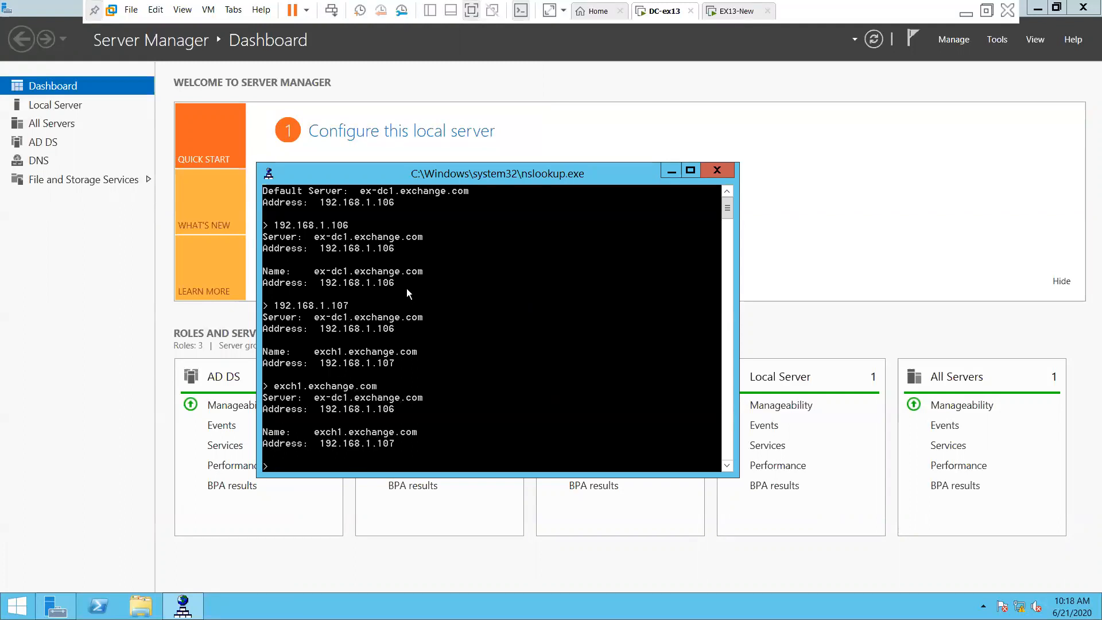
{"action": "left_click", "coordinate": [731, 169]}
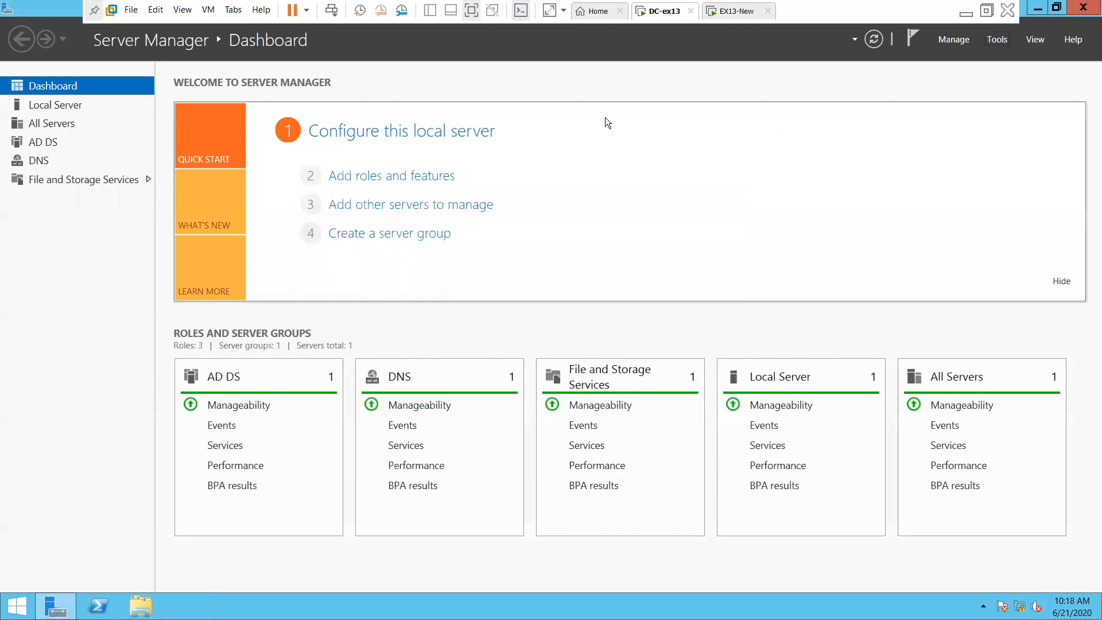
{"action": "left_click", "coordinate": [736, 12]}
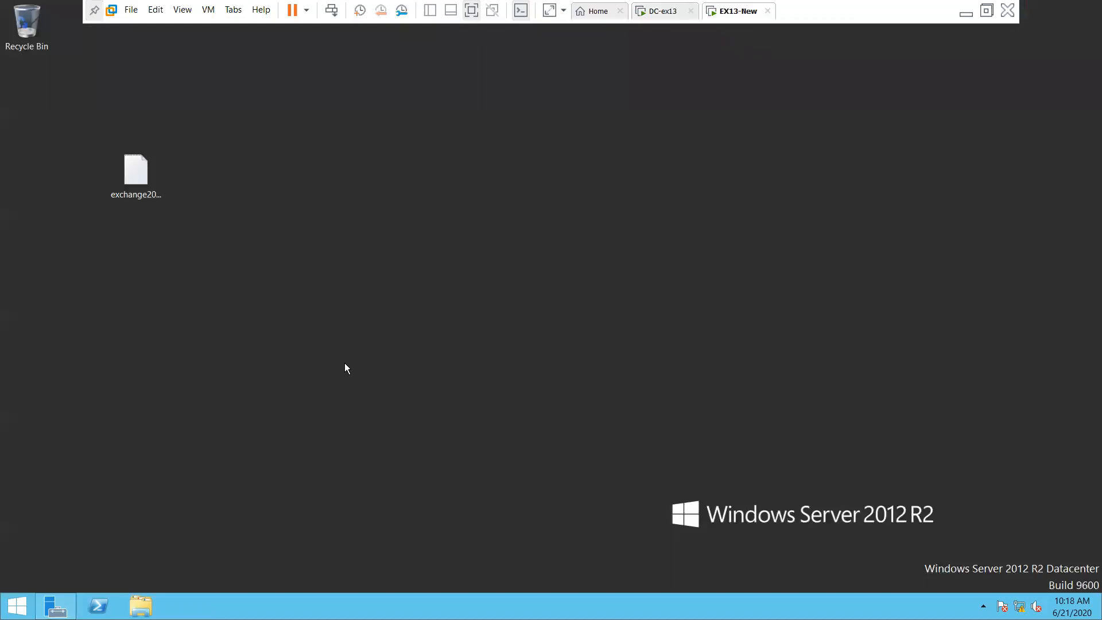
On EX13-New, run nslookup and confirm 192.168.1.107 and 192.168.1.106 resolve to exch1 and ex-dc1
{"action": "key", "text": "super+r"}
{"action": "type", "text": "ns"}
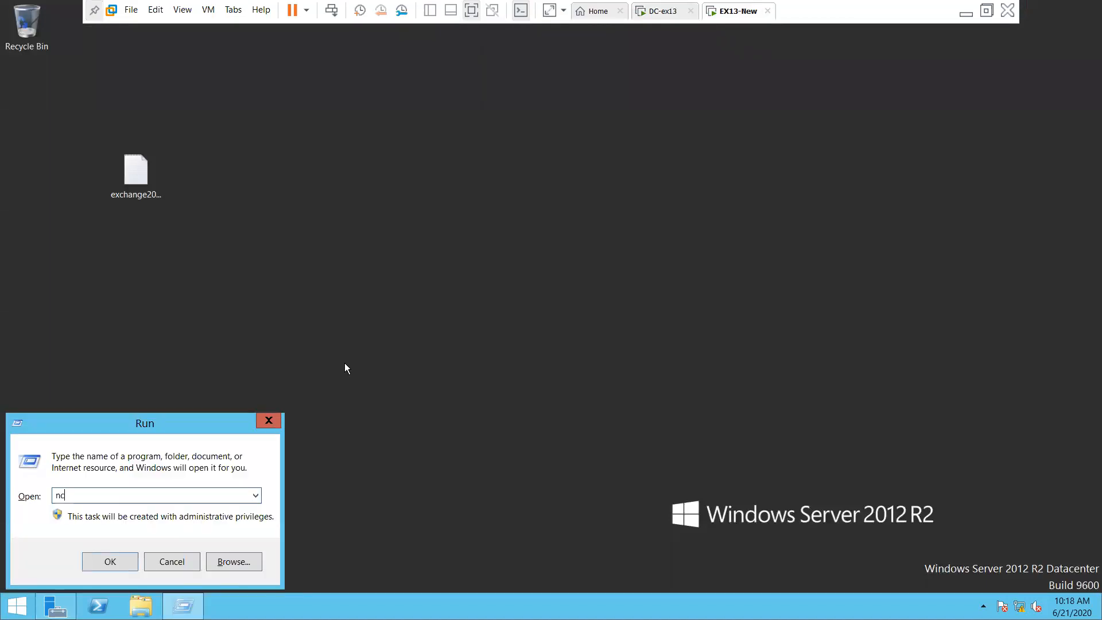
{"action": "type", "text": "lookup"}
{"action": "key", "text": "Return"}
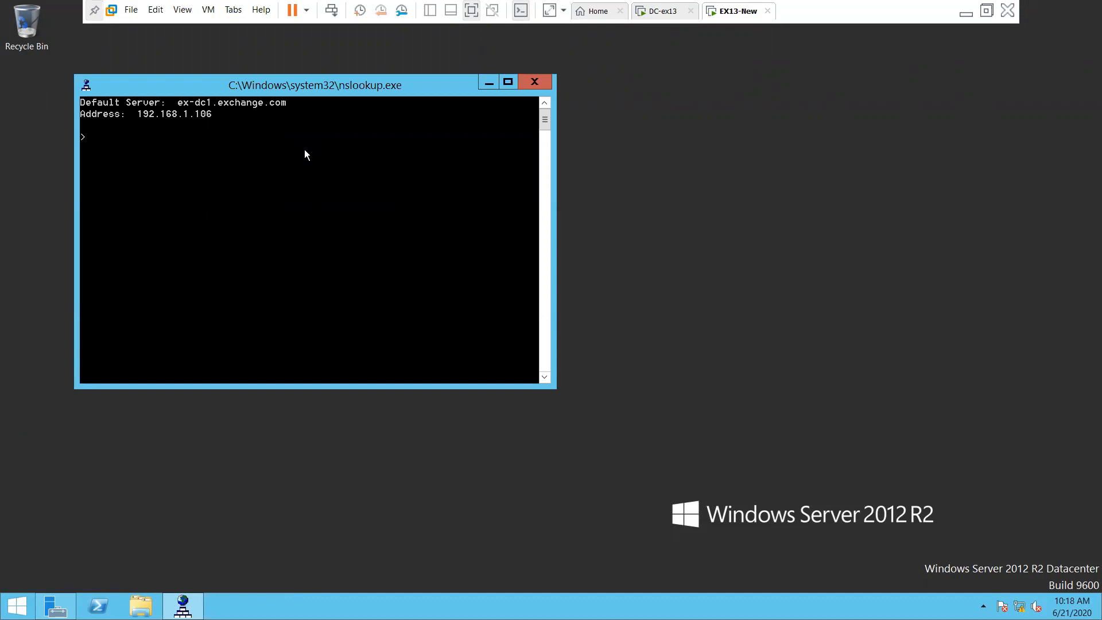
{"action": "type", "text": "192.168.1.107"}
{"action": "key", "text": "Return"}
{"action": "key", "text": "Up"}
{"action": "key", "text": "BackSpace"}
{"action": "type", "text": "6"}
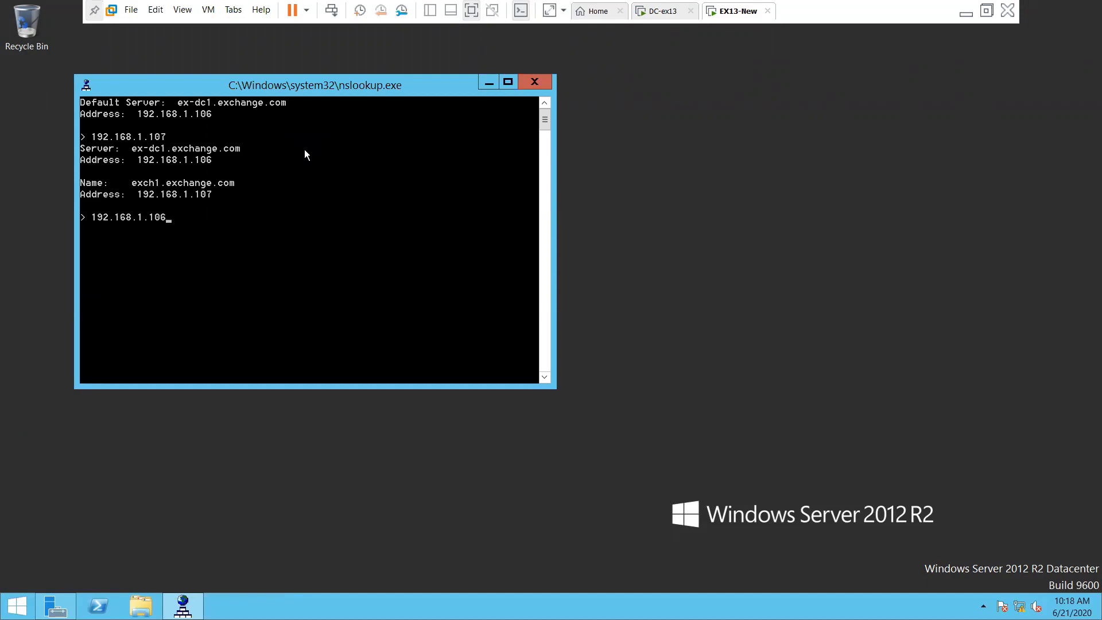
{"action": "key", "text": "Return"}
Exit nslookup, refresh the desktop, and open File Explorer on This PC
{"action": "type", "text": "exit"}
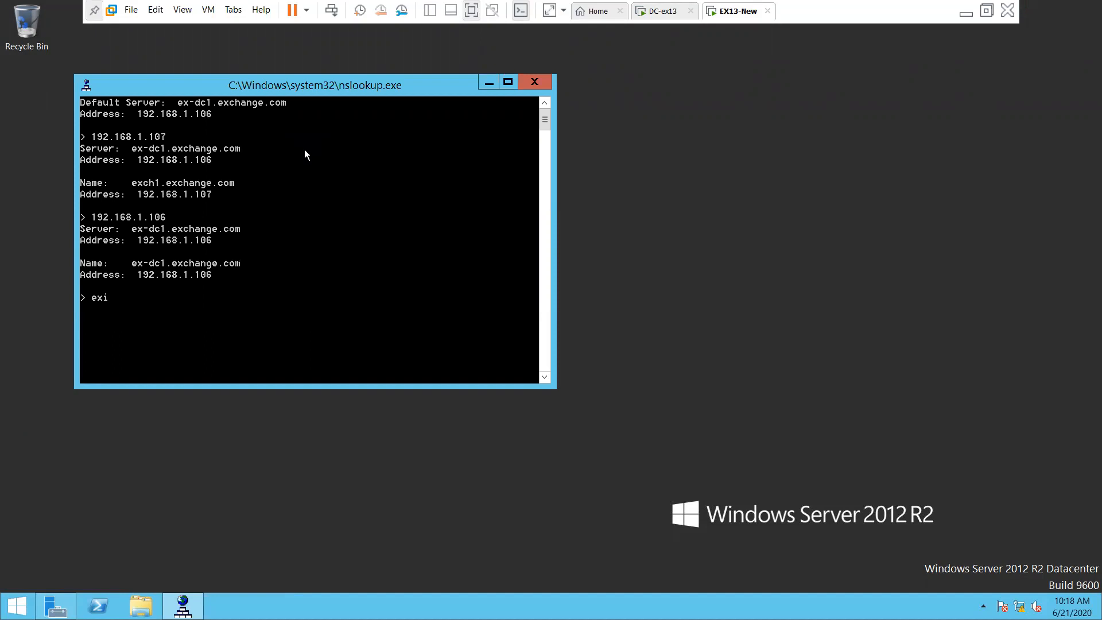
{"action": "key", "text": "Return"}
{"action": "right_click", "coordinate": [399, 320]}
{"action": "left_click", "coordinate": [414, 357]}
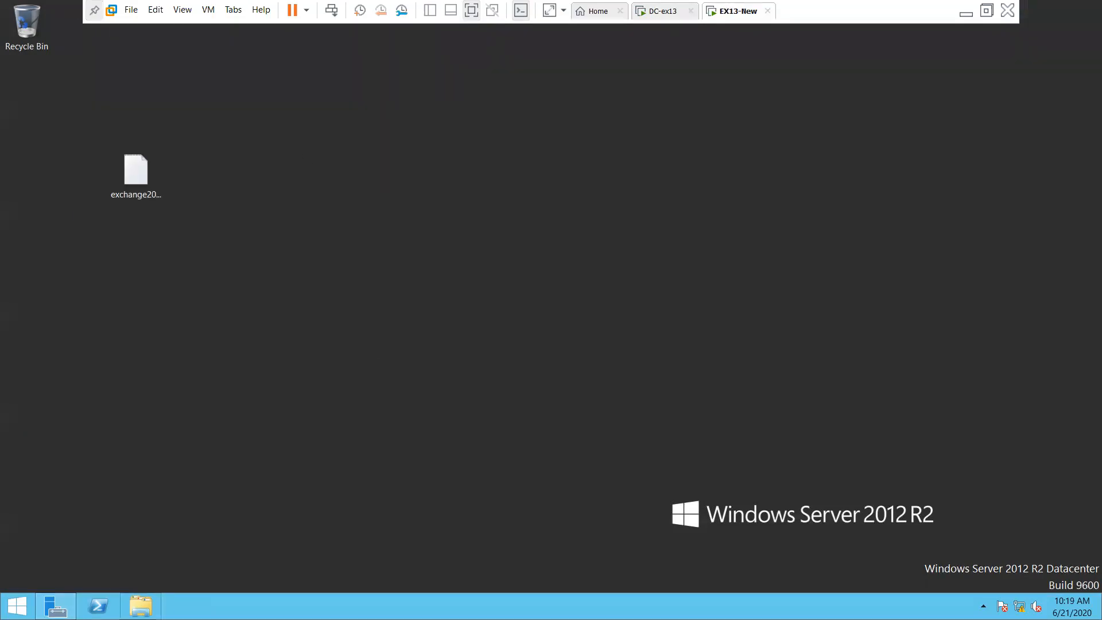
{"action": "key", "text": "super+e"}
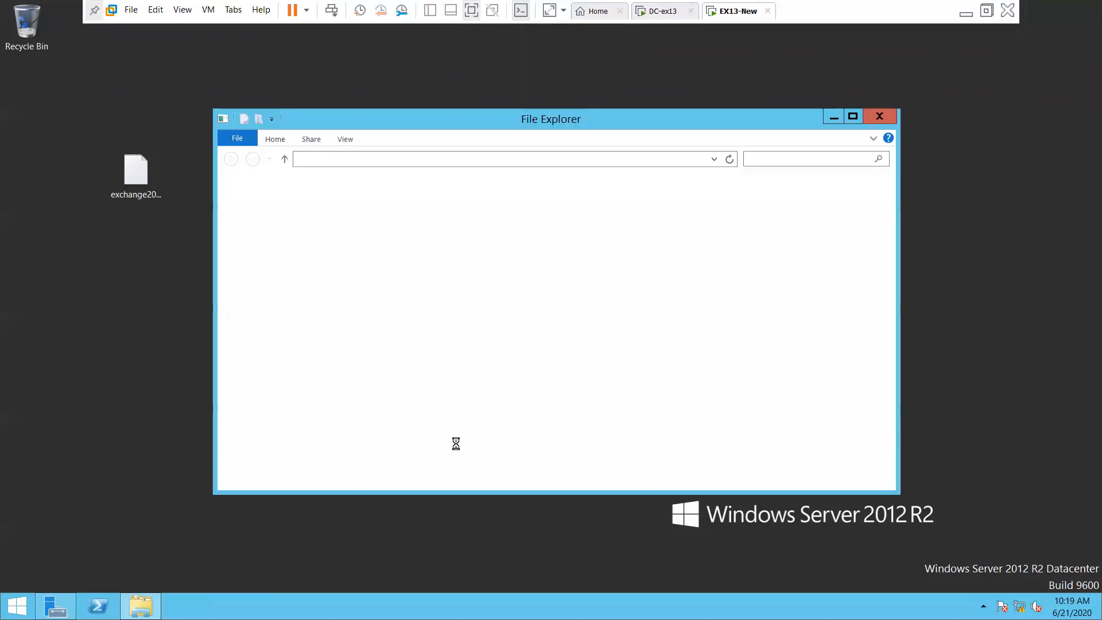
Launch setup from the EXCH2013SP1 DVD drive and continue with 'Don't check for updates right now'
{"action": "left_click", "coordinate": [649, 322]}
{"action": "double_click", "coordinate": [652, 325]}
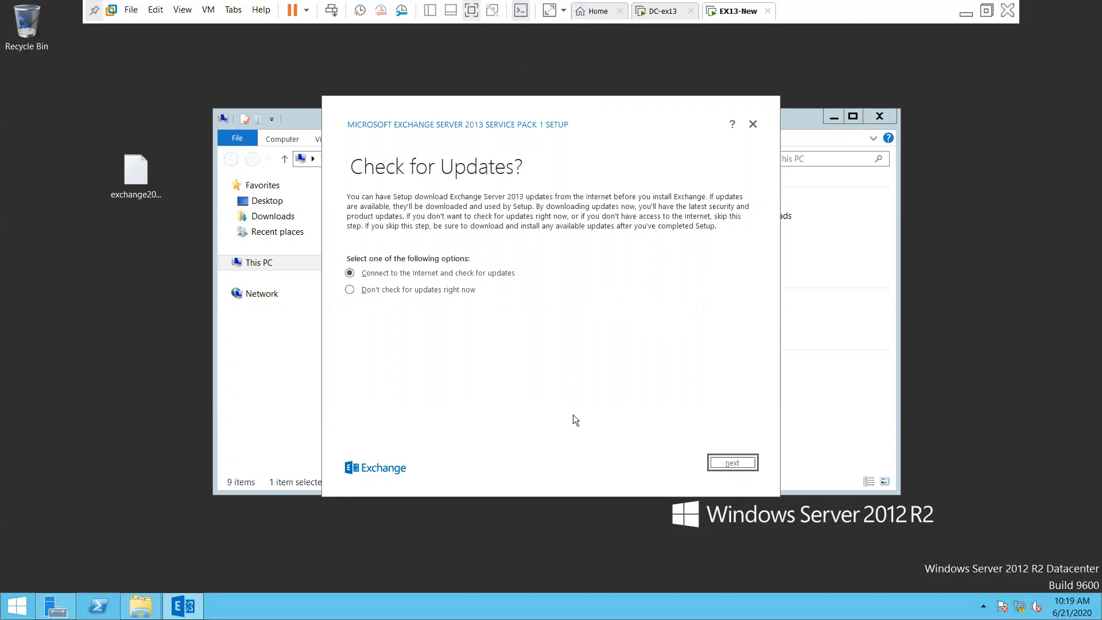
{"action": "left_click", "coordinate": [451, 292]}
{"action": "left_click", "coordinate": [725, 463]}
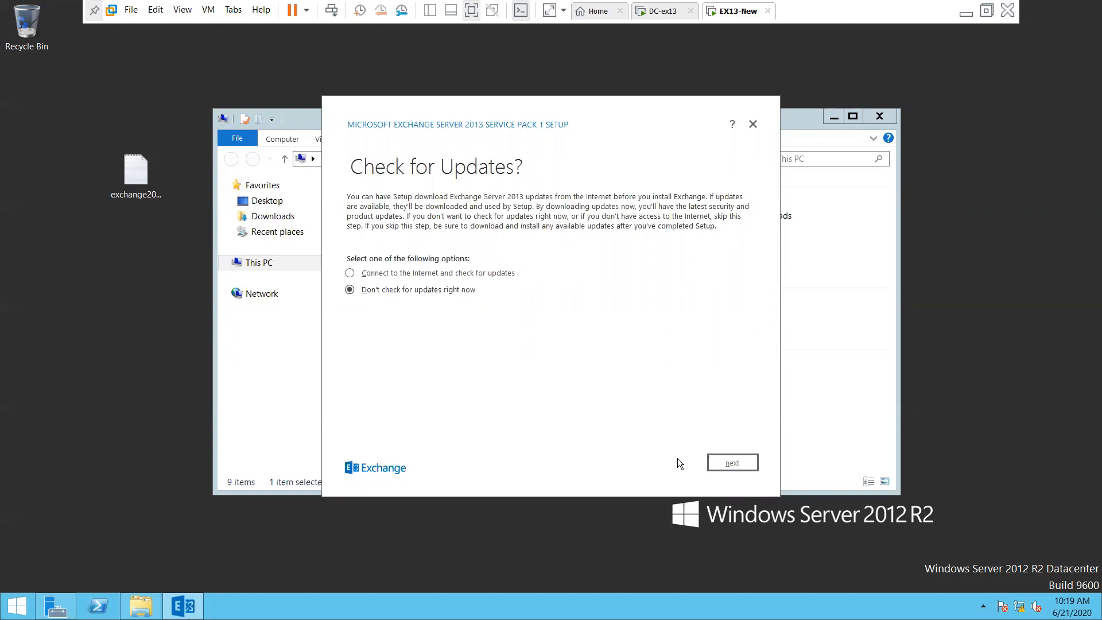
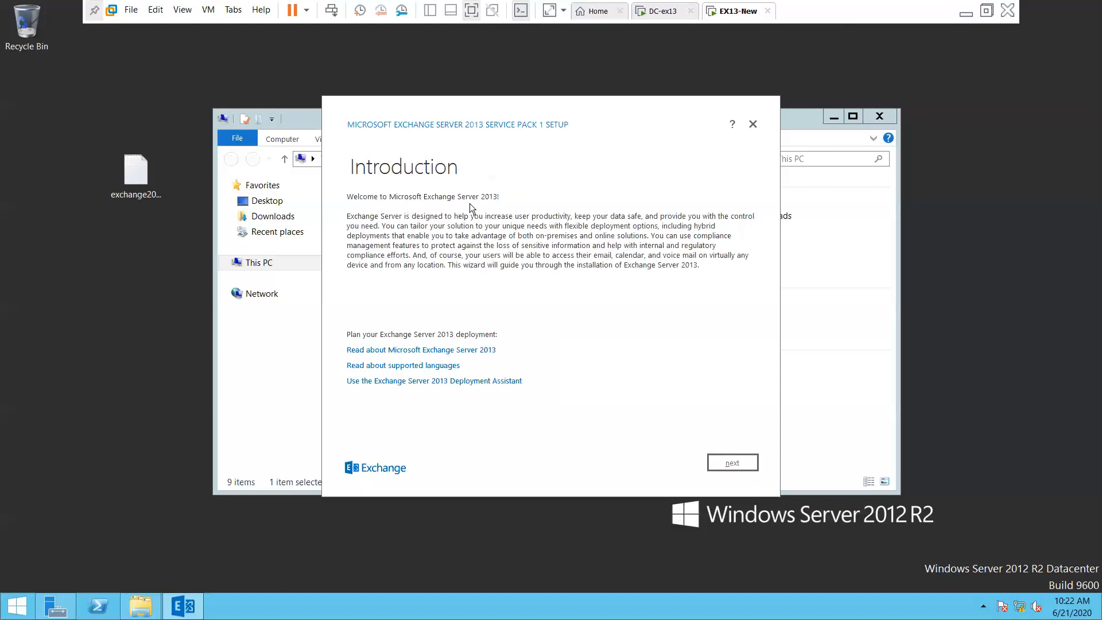
Move past the introduction, accept the Exchange license terms, and keep the recommended settings
{"action": "left_click", "coordinate": [726, 467]}
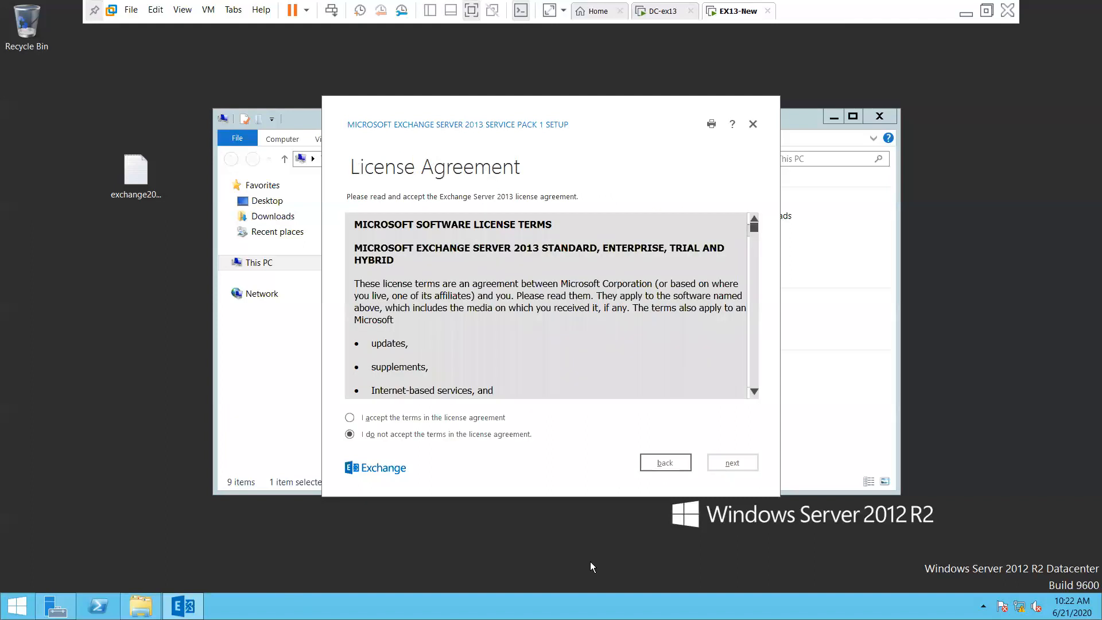
{"action": "left_click", "coordinate": [361, 414]}
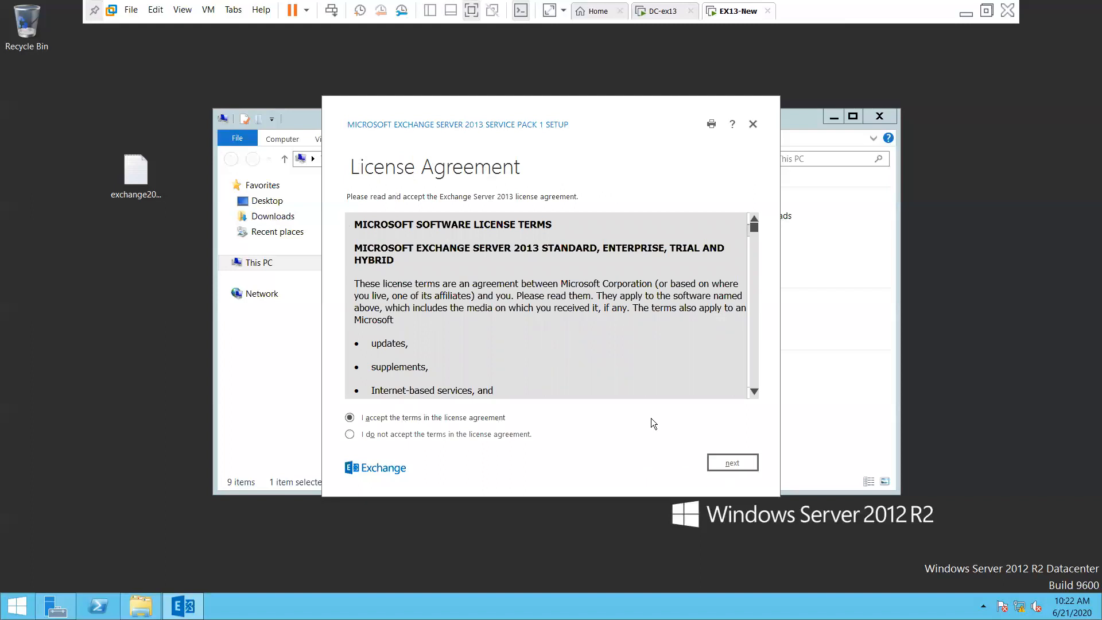
{"action": "left_click", "coordinate": [732, 463]}
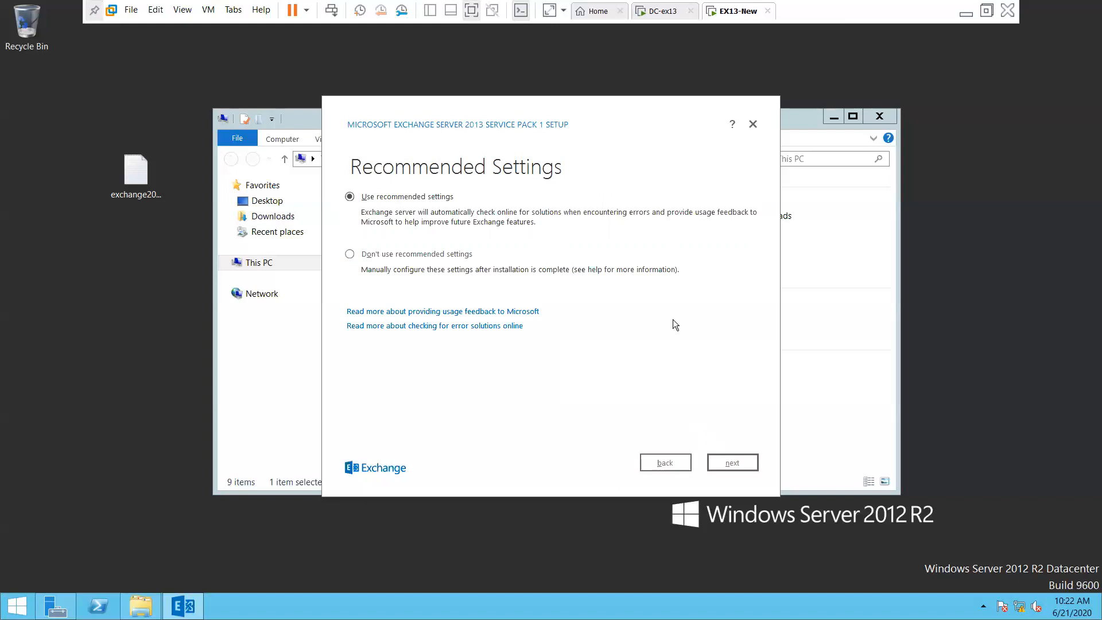
{"action": "left_click", "coordinate": [730, 466]}
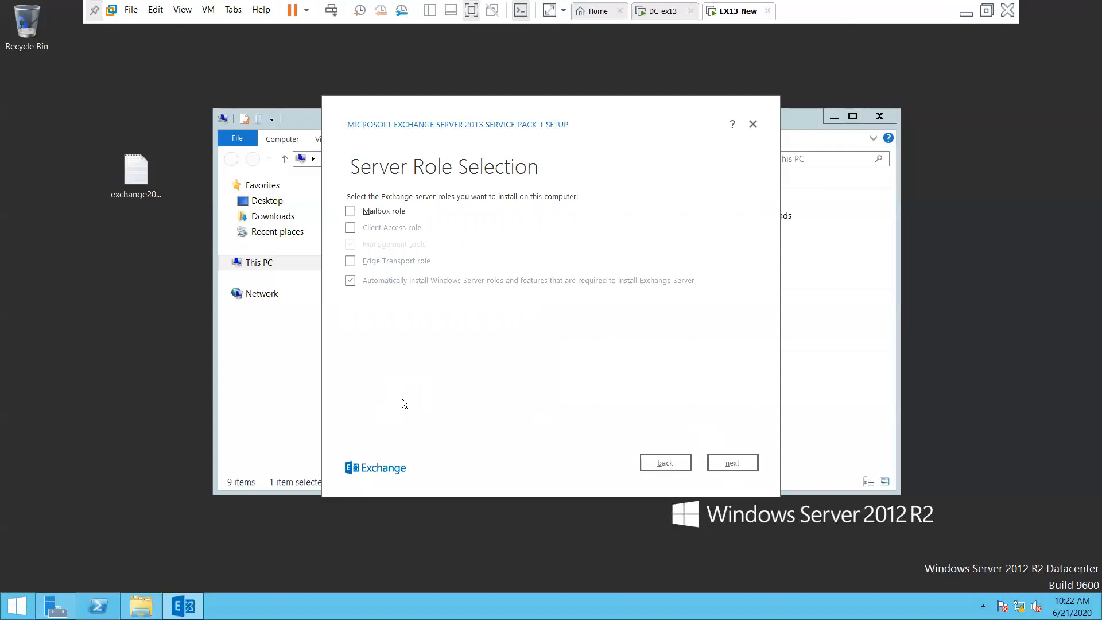
Select the Mailbox and Client Access roles, continue, and check the installation path field
{"action": "left_click", "coordinate": [350, 211]}
{"action": "left_click", "coordinate": [349, 228]}
{"action": "left_click", "coordinate": [737, 464]}
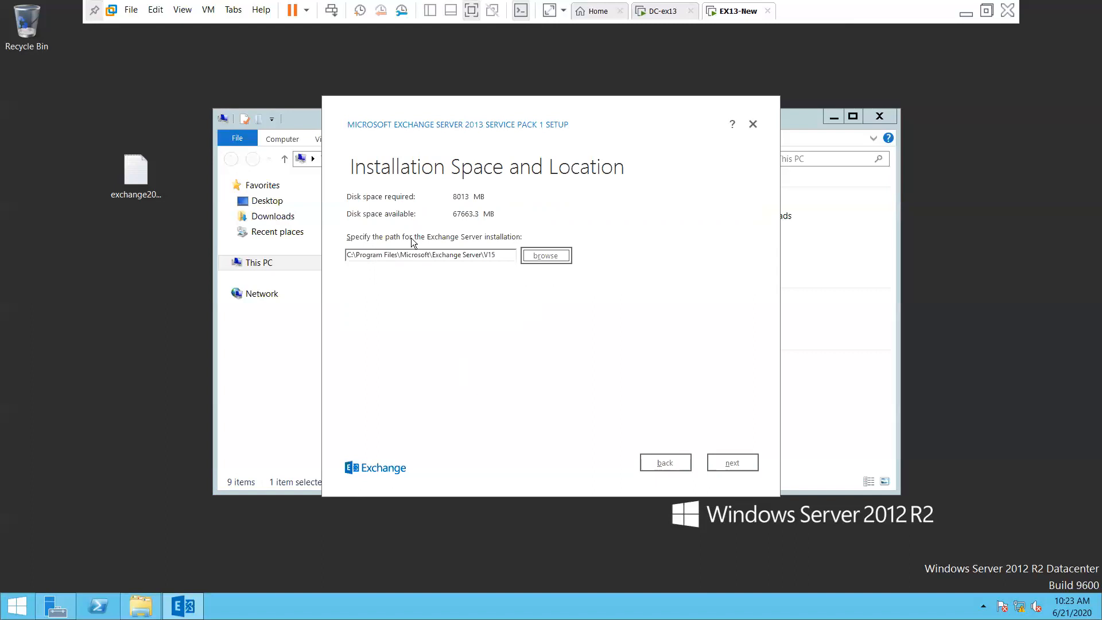
{"action": "left_click", "coordinate": [505, 257]}
Keep the default installation path and leave malware scanning enabled to run readiness checks
{"action": "left_click", "coordinate": [733, 466]}
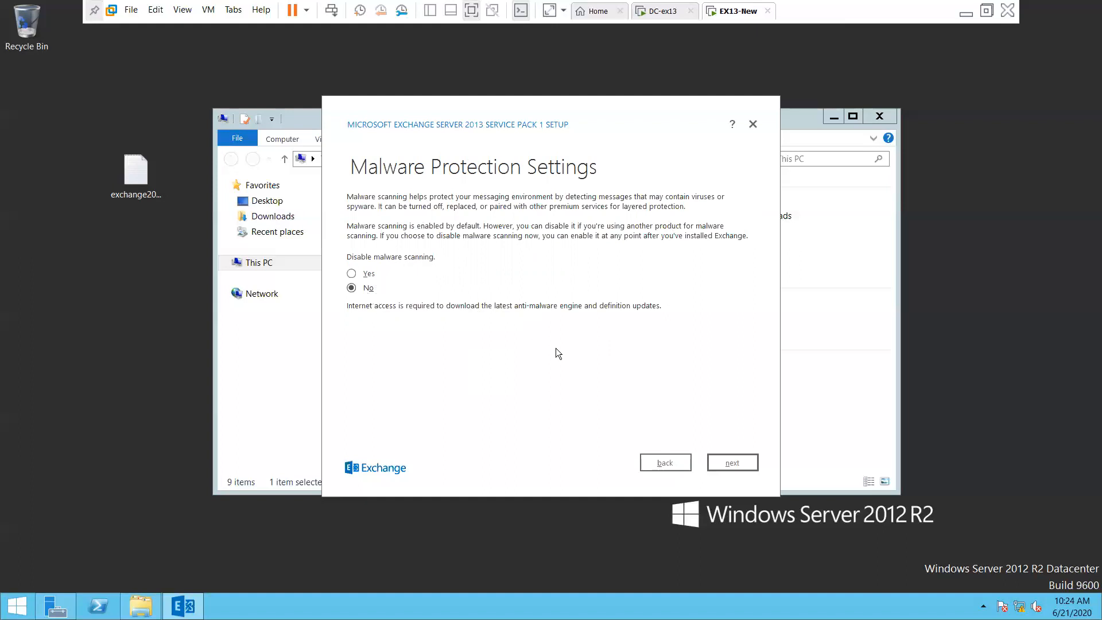
{"action": "left_click", "coordinate": [733, 464]}
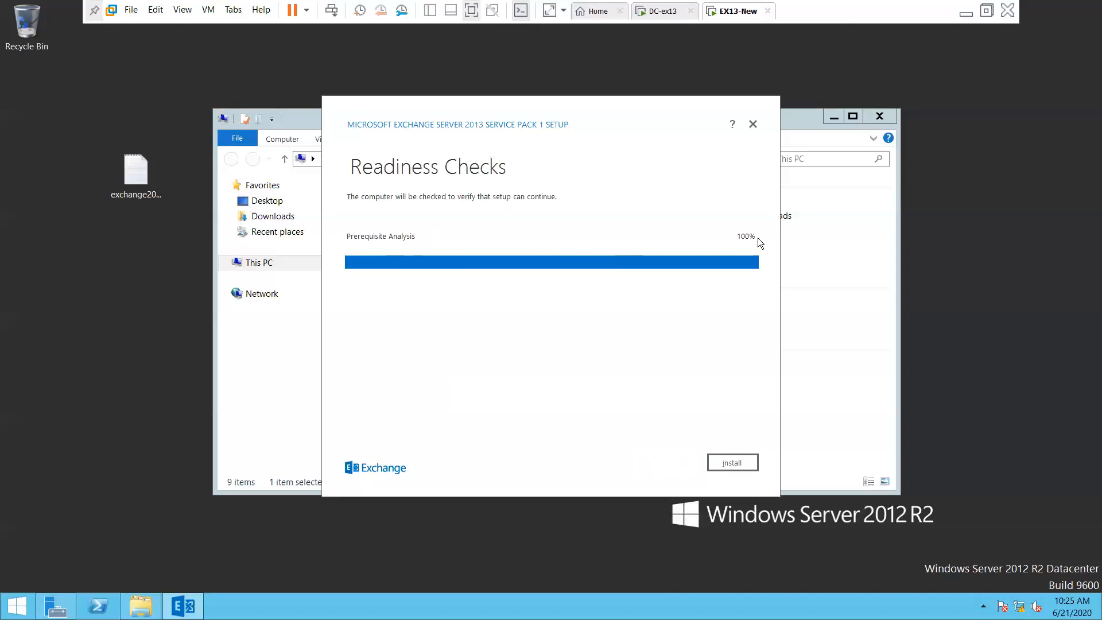
Start the Exchange installation once the prerequisite analysis reaches 100%
{"action": "left_click", "coordinate": [745, 466]}
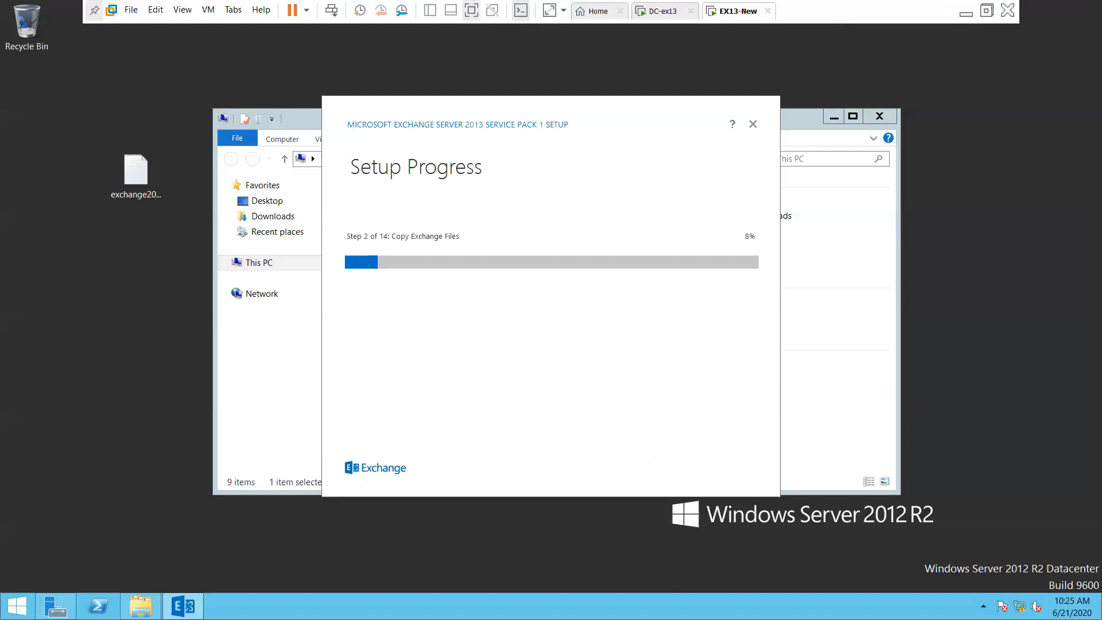
Bring the This PC File Explorer window in front of the setup
{"action": "left_click", "coordinate": [141, 606]}
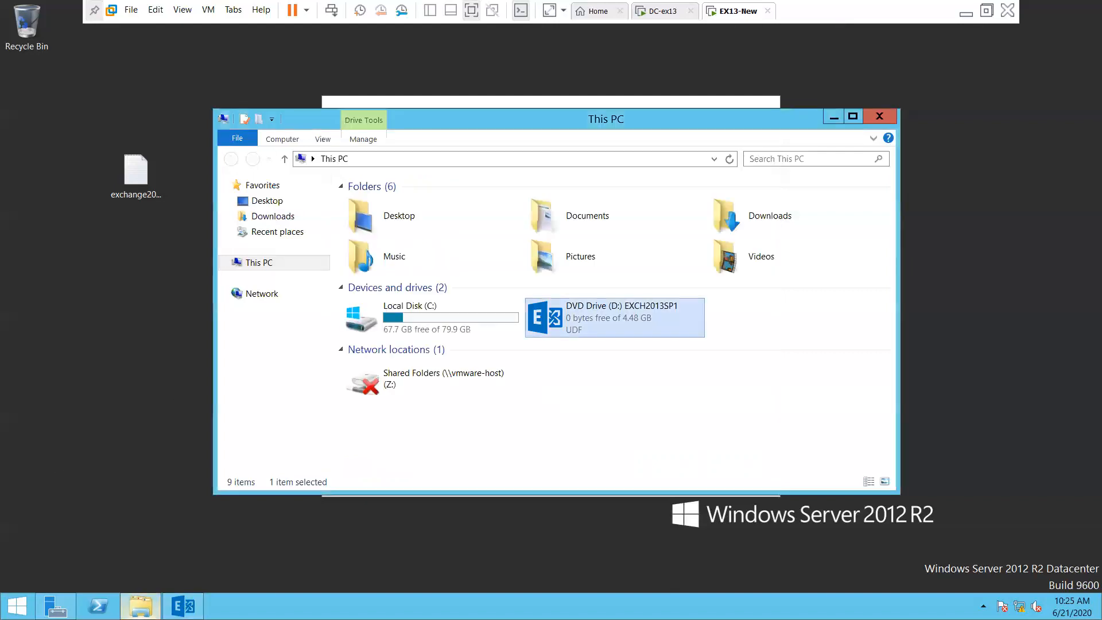
Open Local Disk (C:), look inside Program Files, and return to the C: listing
{"action": "left_click", "coordinate": [426, 316]}
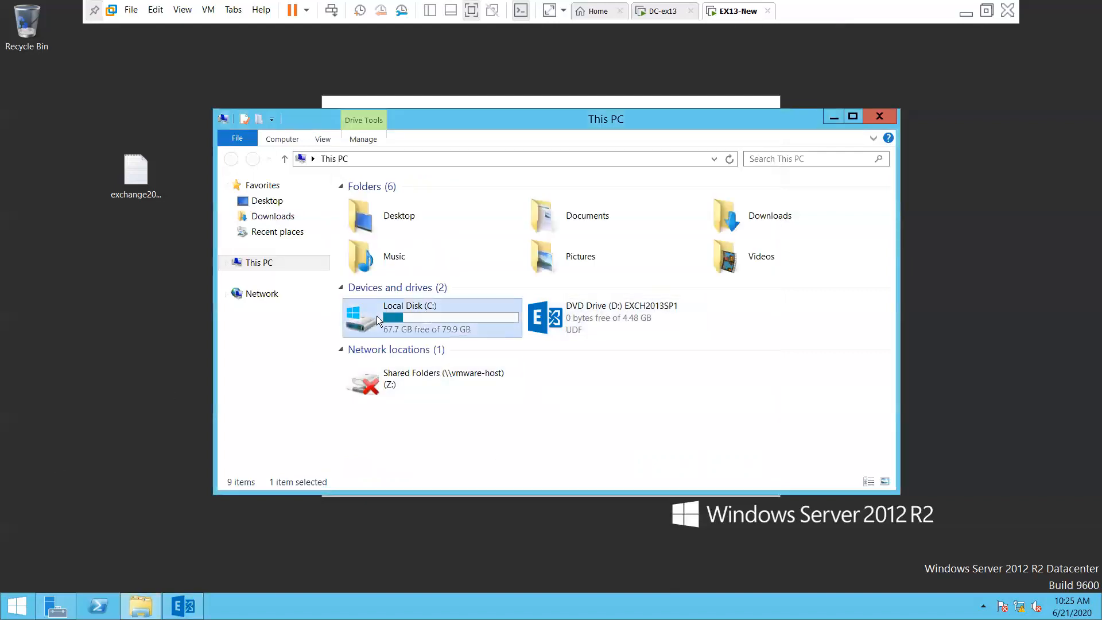
{"action": "double_click", "coordinate": [419, 314]}
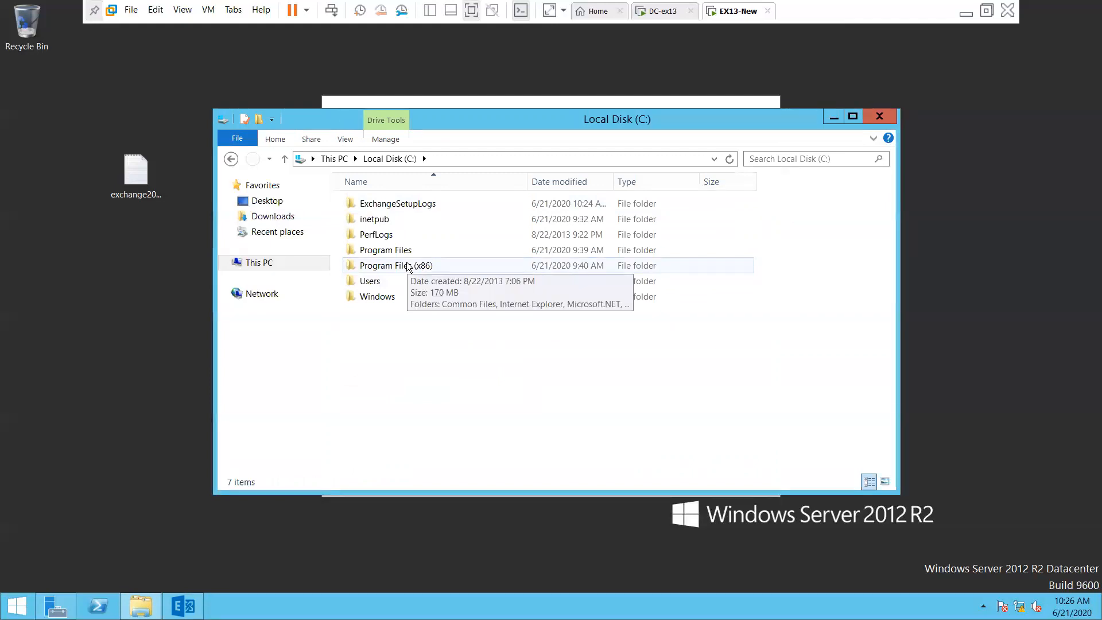
{"action": "double_click", "coordinate": [424, 251]}
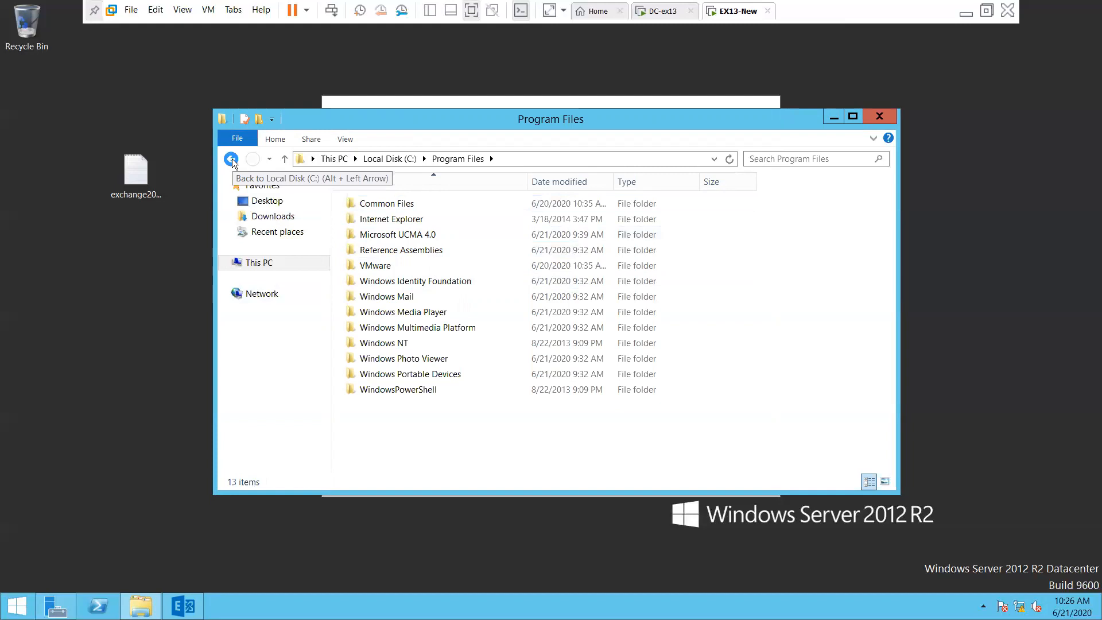
{"action": "left_click", "coordinate": [231, 160]}
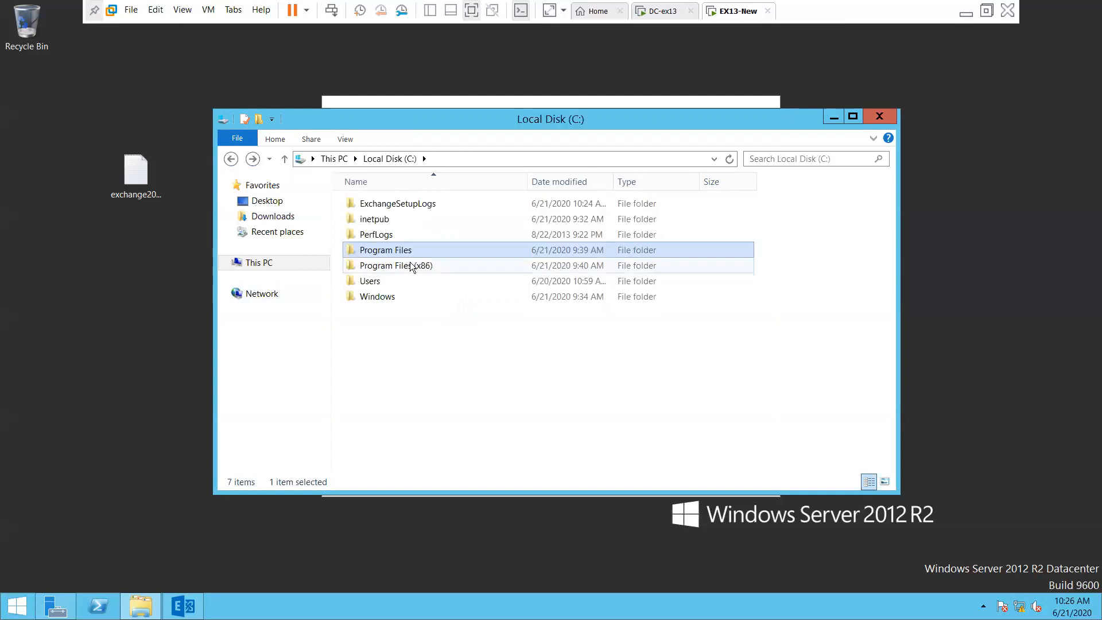
Inspect Program Files (x86), dismiss the low-battery warning, and close Explorer
{"action": "double_click", "coordinate": [412, 266]}
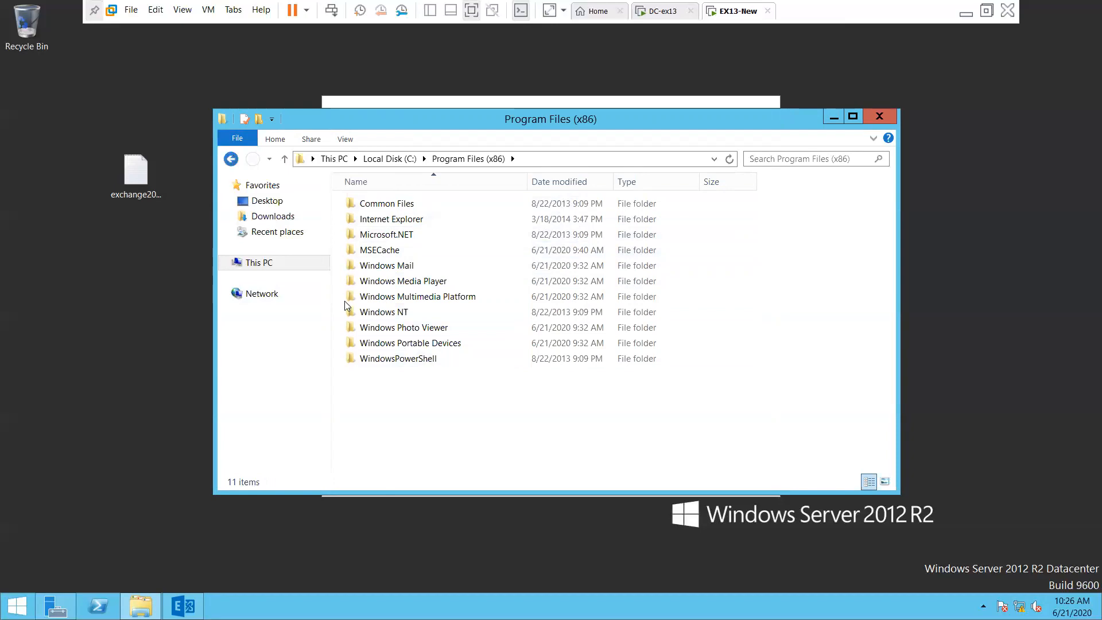
{"action": "key", "text": "BackSpace"}
{"action": "left_click", "coordinate": [737, 324]}
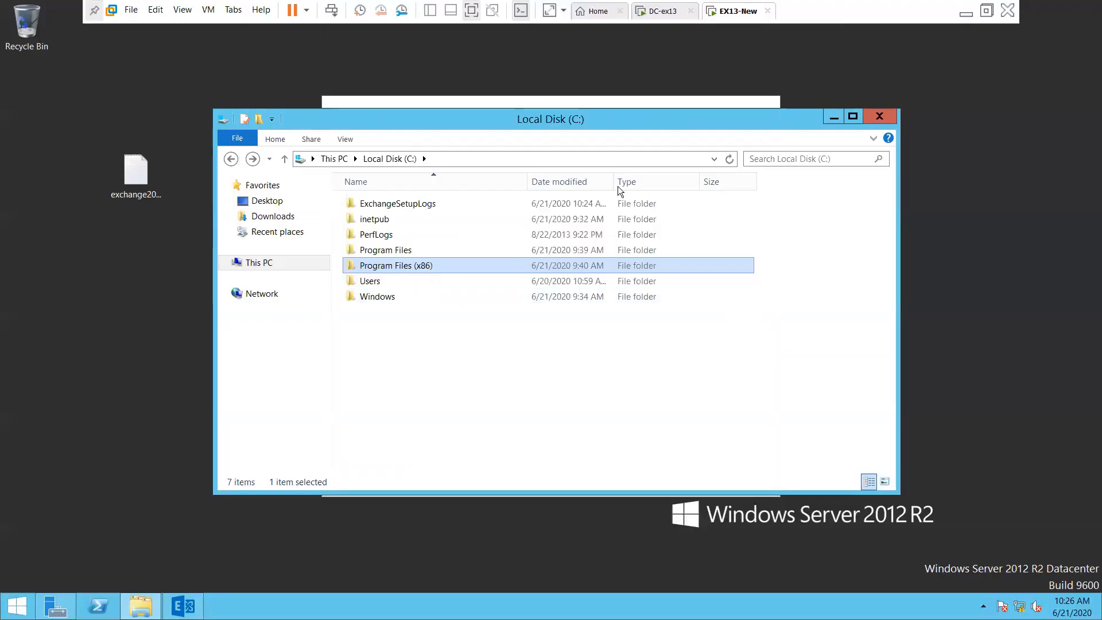
{"action": "left_click", "coordinate": [879, 117]}
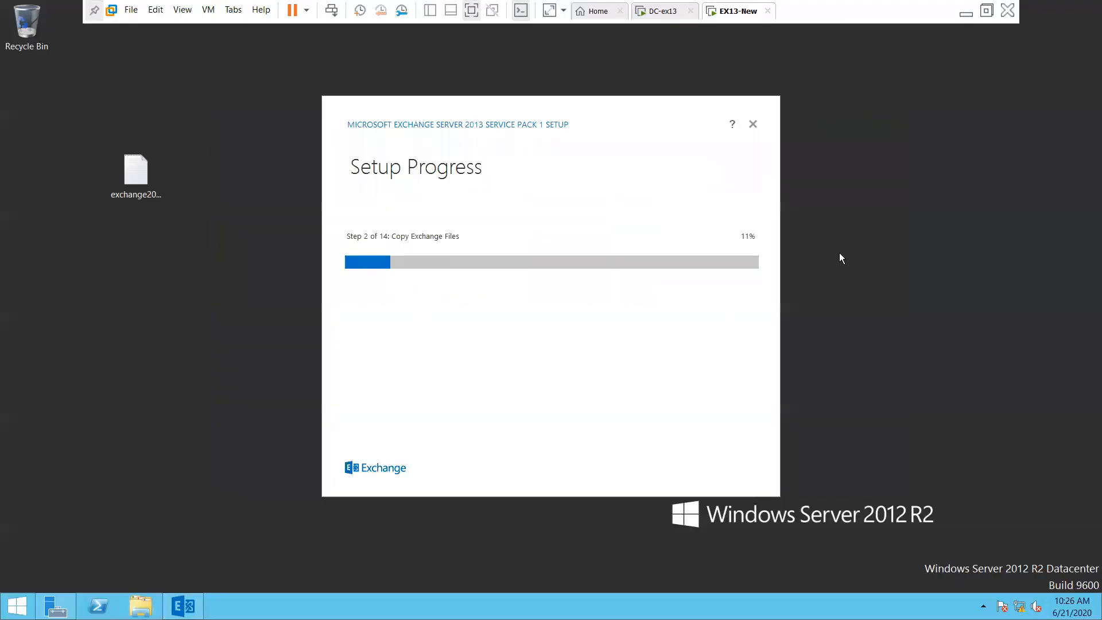
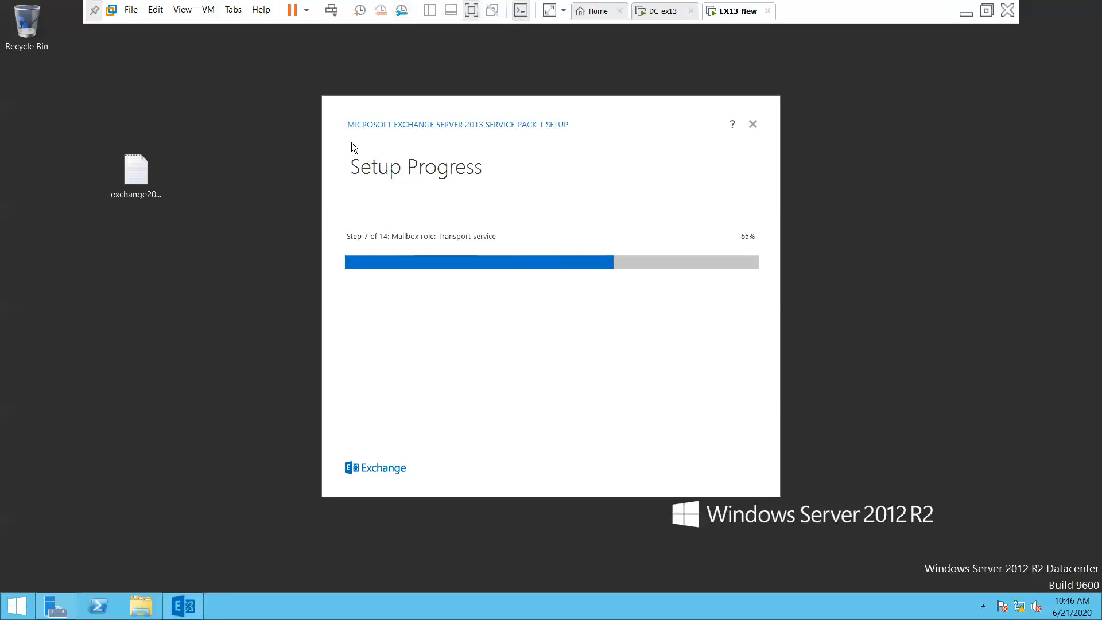
Move the Exchange setup progress window up and left, then wait until it reaches step 9 of 14 at 82%
{"action": "left_click_drag", "start_coordinate": [442, 102], "coordinate": [418, 82]}
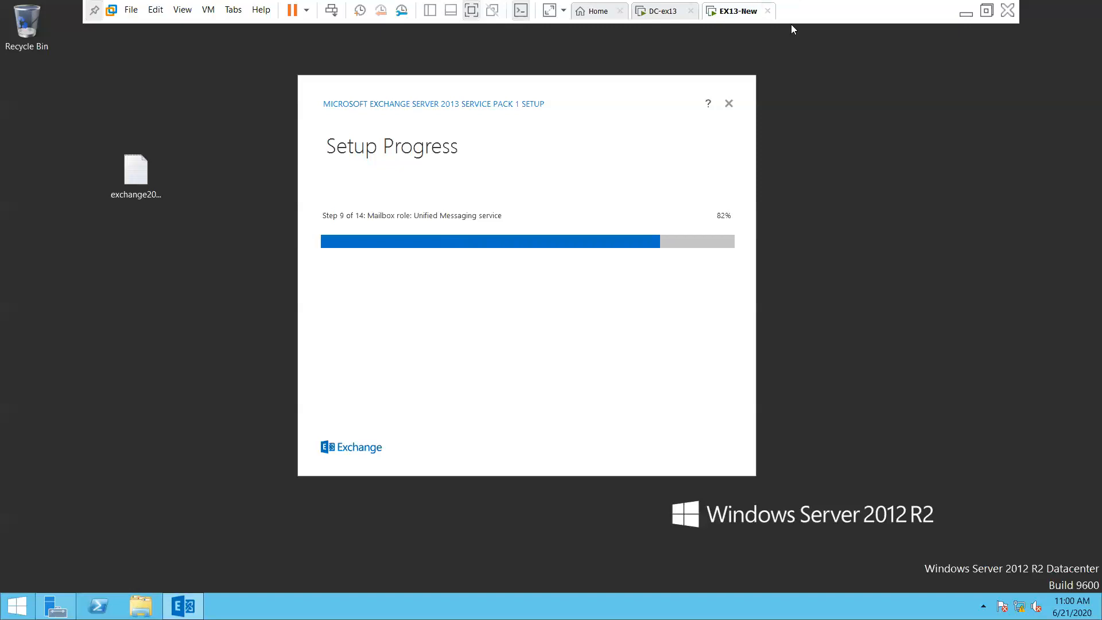
Toggle EX13-New in and out of full screen, glance at DC-ex13, and release input with Ctrl+Alt
{"action": "left_click", "coordinate": [987, 12]}
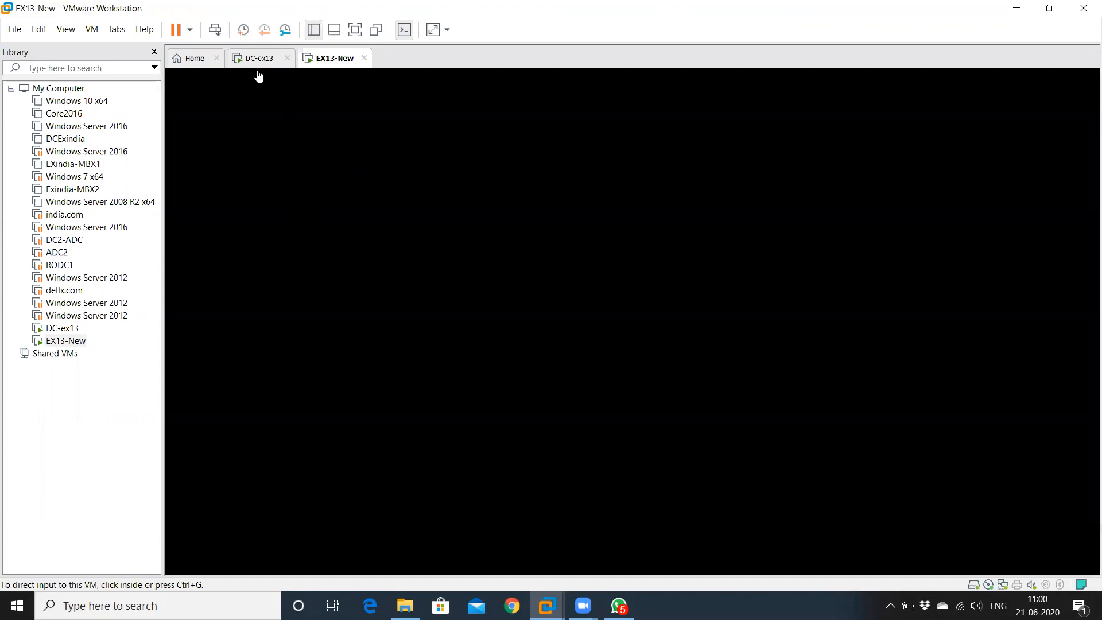
{"action": "key", "text": "ctrl+alt+Return"}
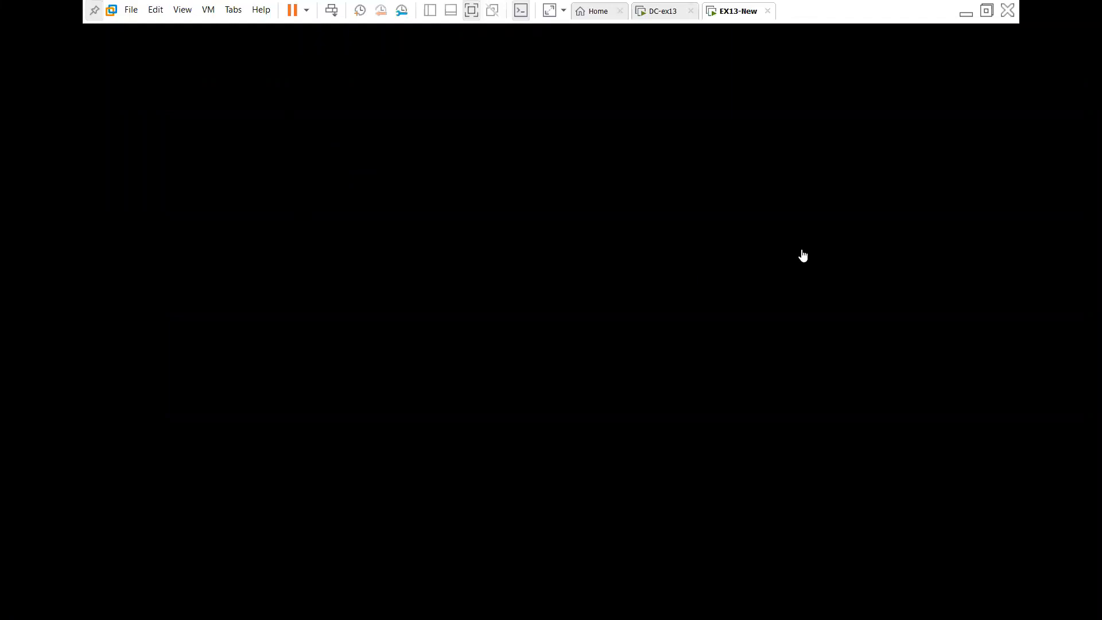
{"action": "left_click", "coordinate": [665, 13]}
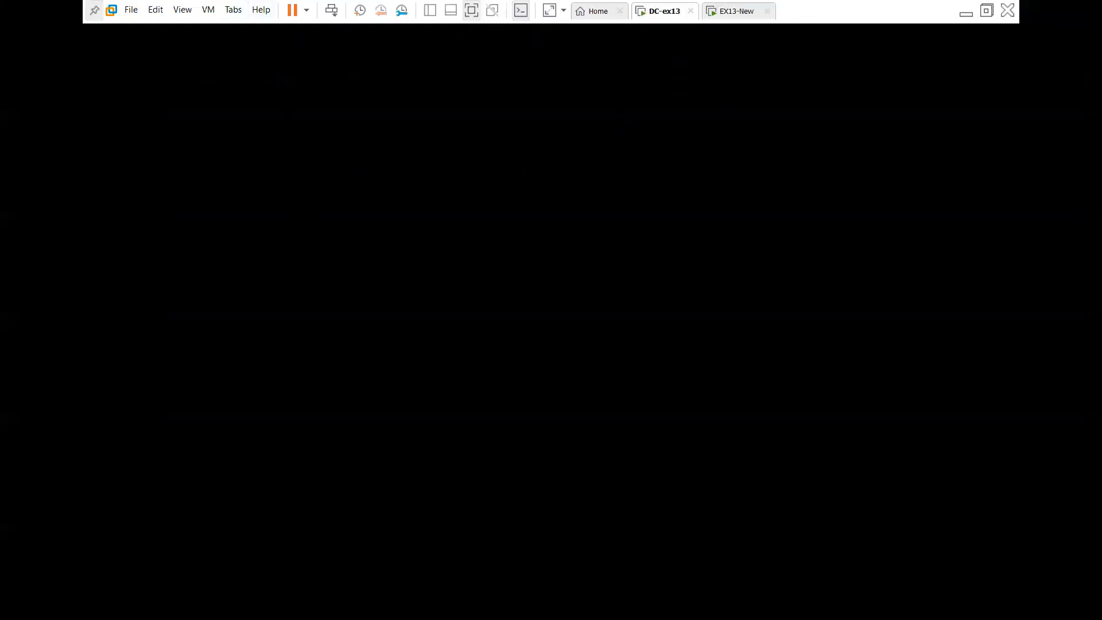
{"action": "left_click", "coordinate": [737, 10]}
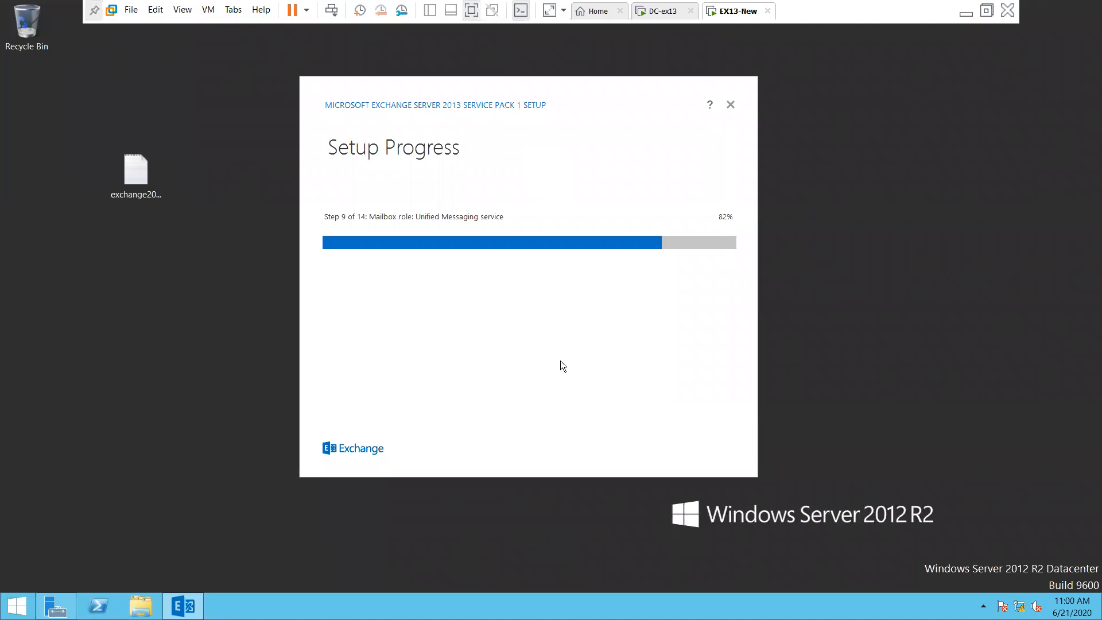
{"action": "left_click", "coordinate": [988, 11]}
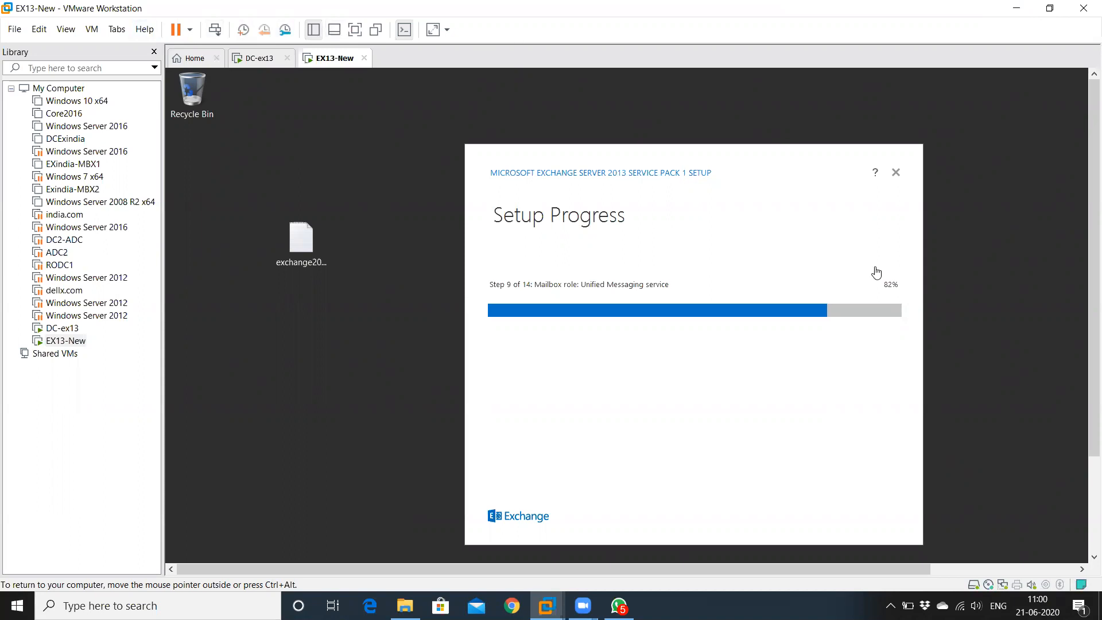
{"action": "key", "text": "ctrl+alt"}
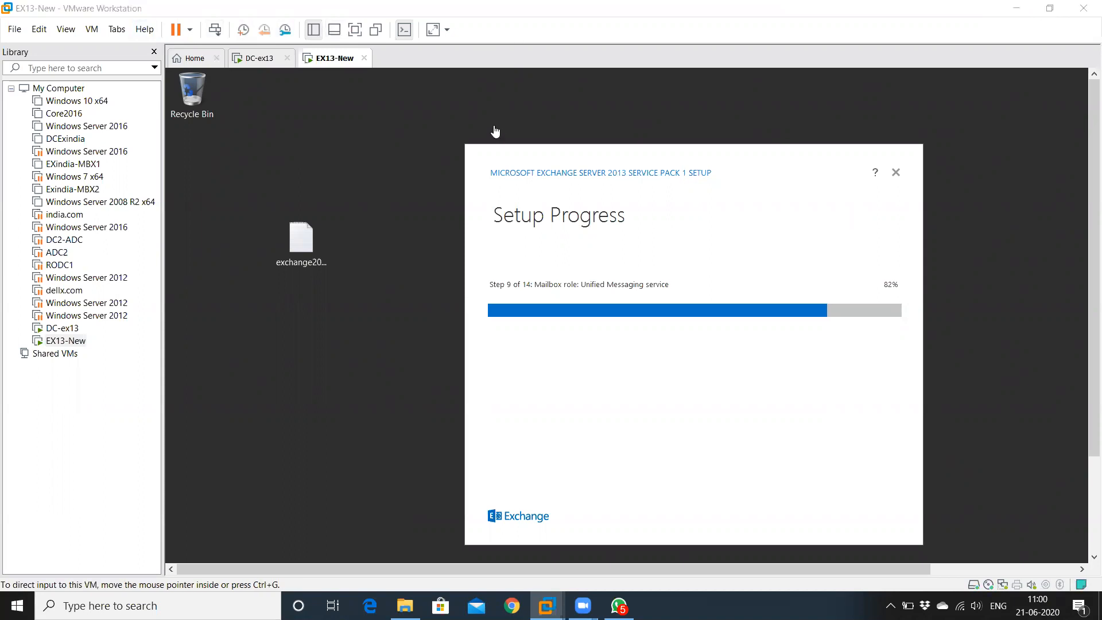
{"action": "left_click", "coordinate": [355, 30]}
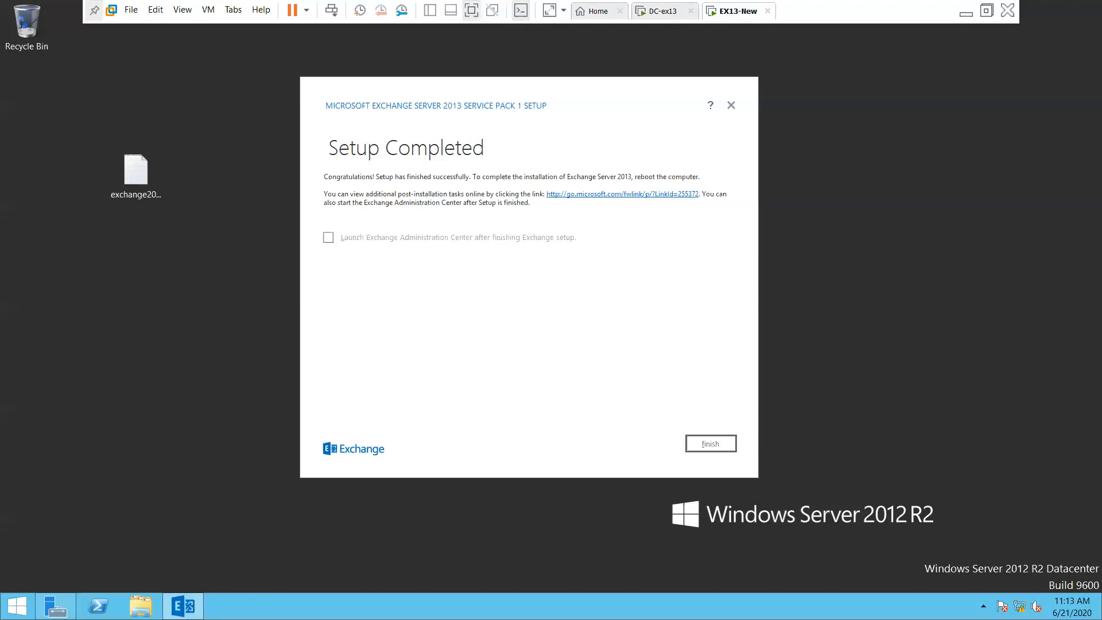
Tick 'Launch Exchange Administration Center after finishing Exchange setup', finish the wizard, and restore full screen
{"action": "left_click", "coordinate": [986, 13]}
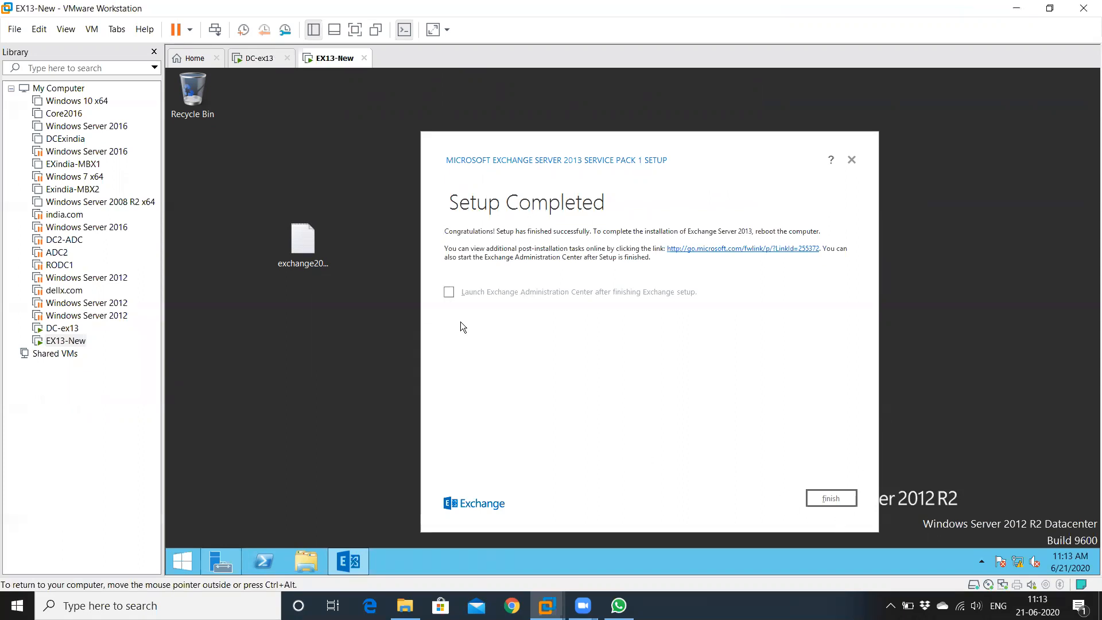
{"action": "left_click", "coordinate": [449, 292]}
{"action": "left_click", "coordinate": [831, 498]}
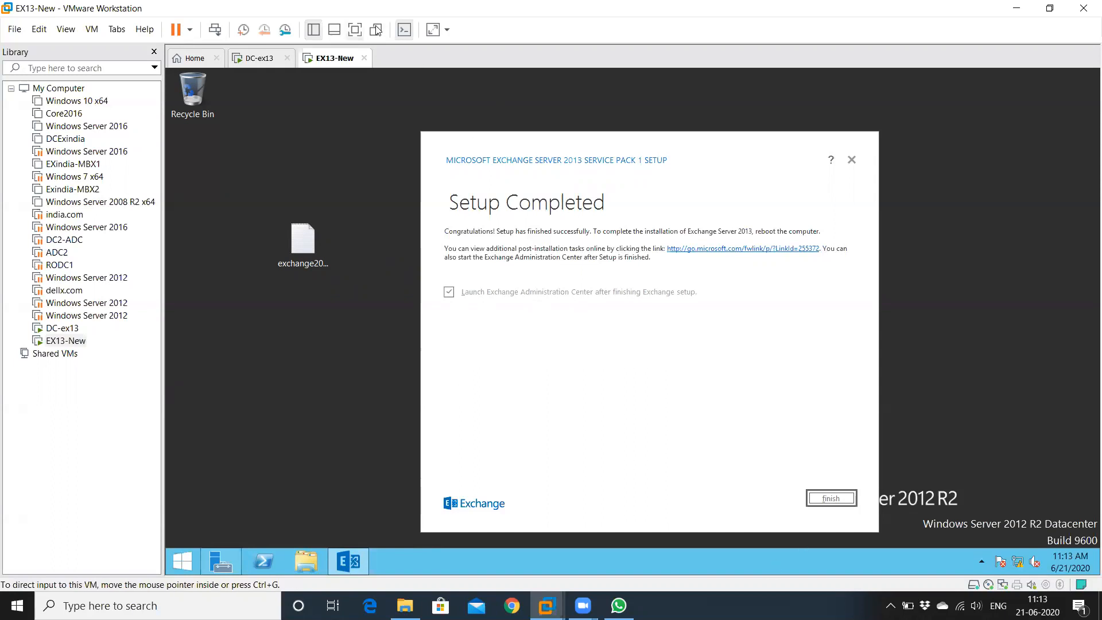
{"action": "left_click", "coordinate": [355, 29]}
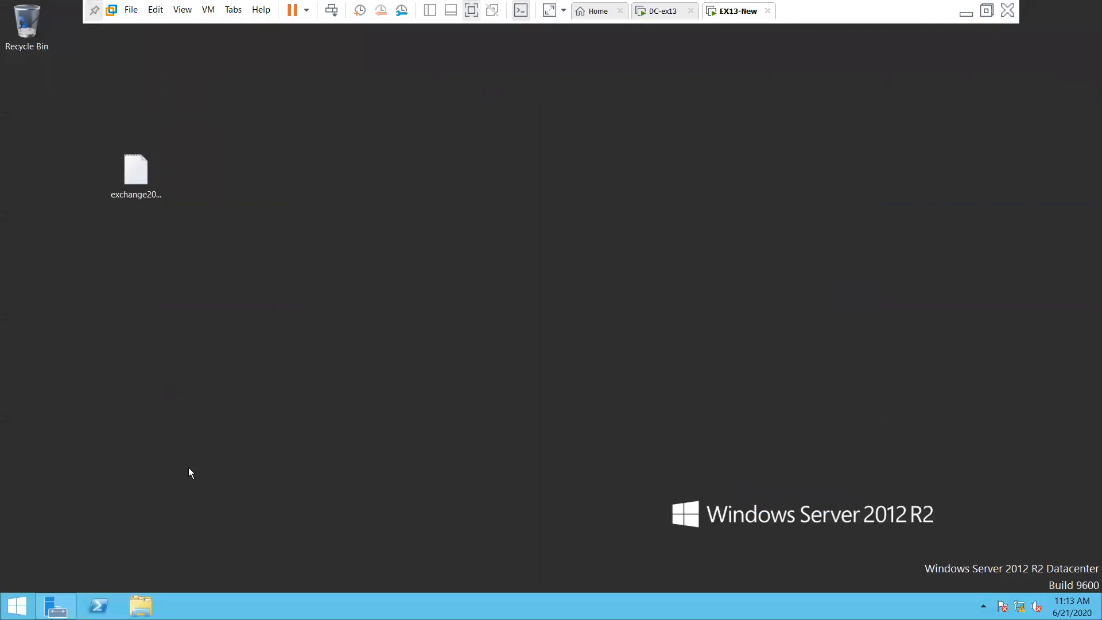
Launch Server Manager from the EX13-New taskbar and return Workstation to its windowed view
{"action": "left_click", "coordinate": [55, 607]}
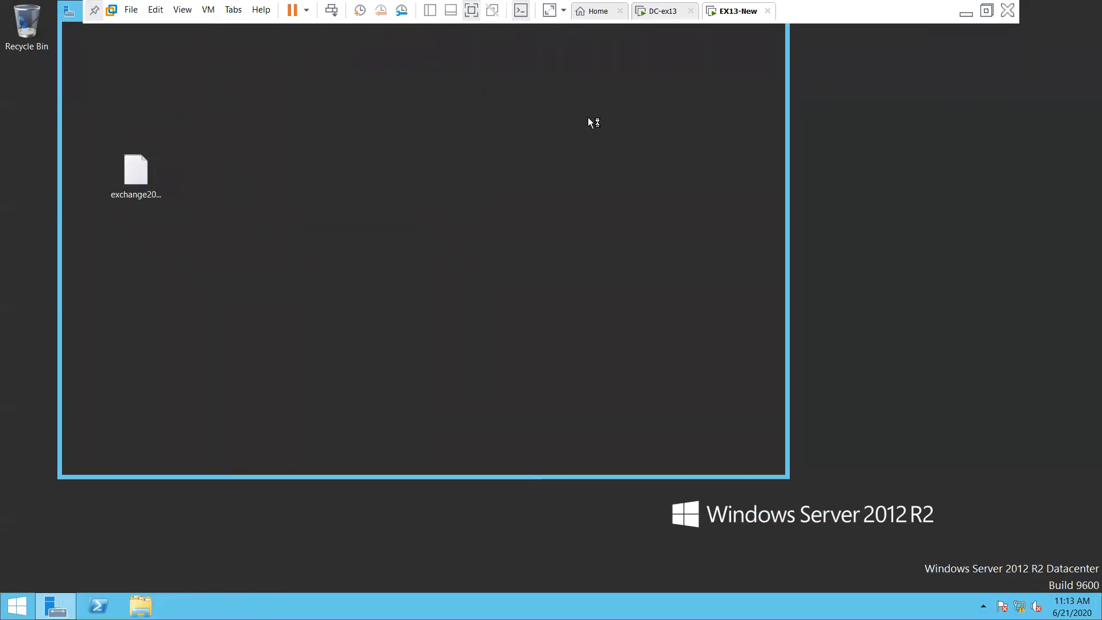
{"action": "left_click", "coordinate": [987, 10]}
{"action": "left_click", "coordinate": [576, 182]}
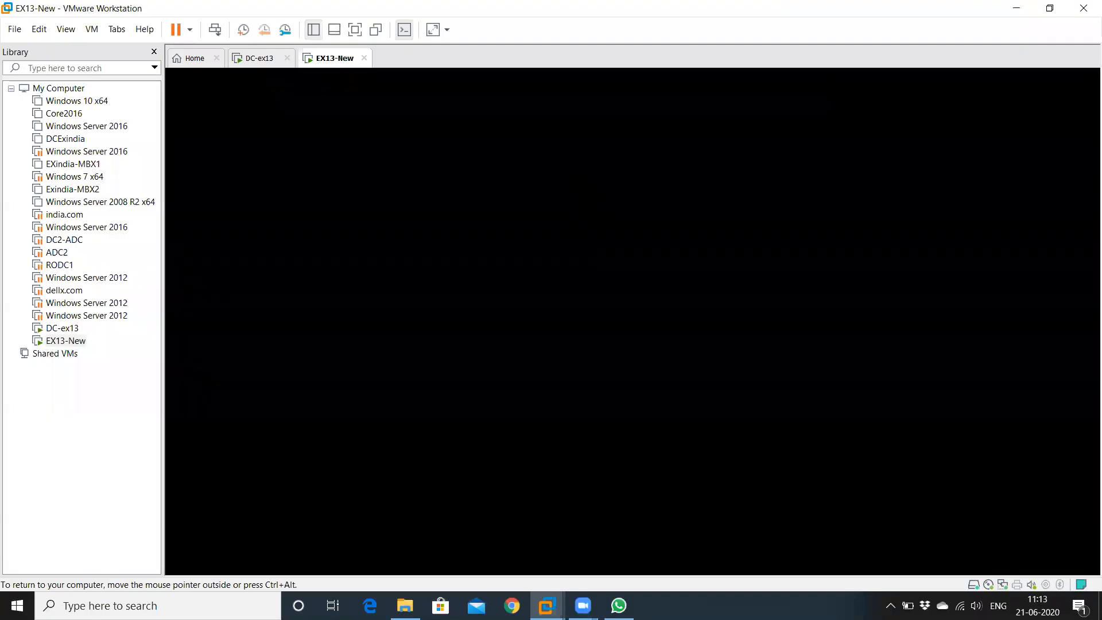
Put EX13-New back in full screen and flip between the DC-ex13 and EX13-New machines
{"action": "key", "text": "ctrl+alt"}
{"action": "left_click", "coordinate": [355, 30]}
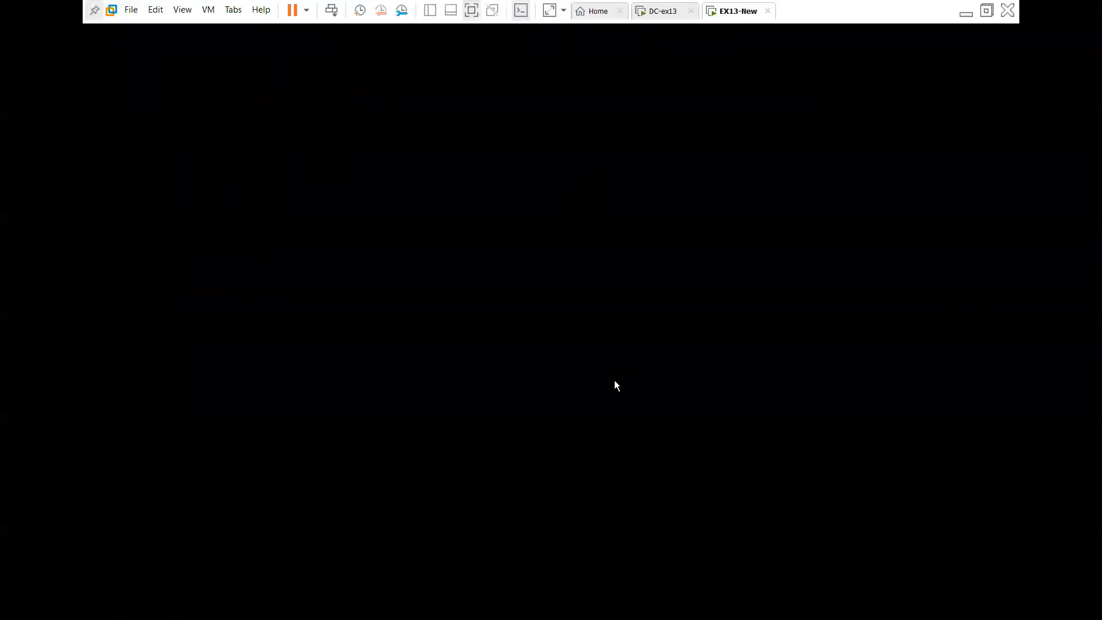
{"action": "left_click", "coordinate": [661, 15]}
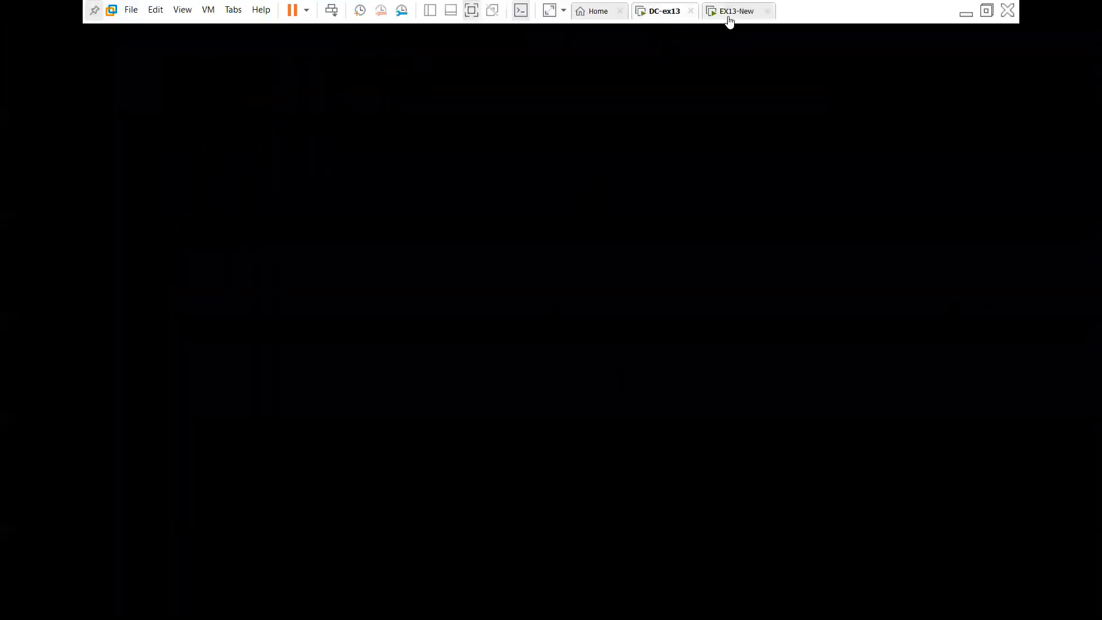
{"action": "left_click", "coordinate": [729, 17]}
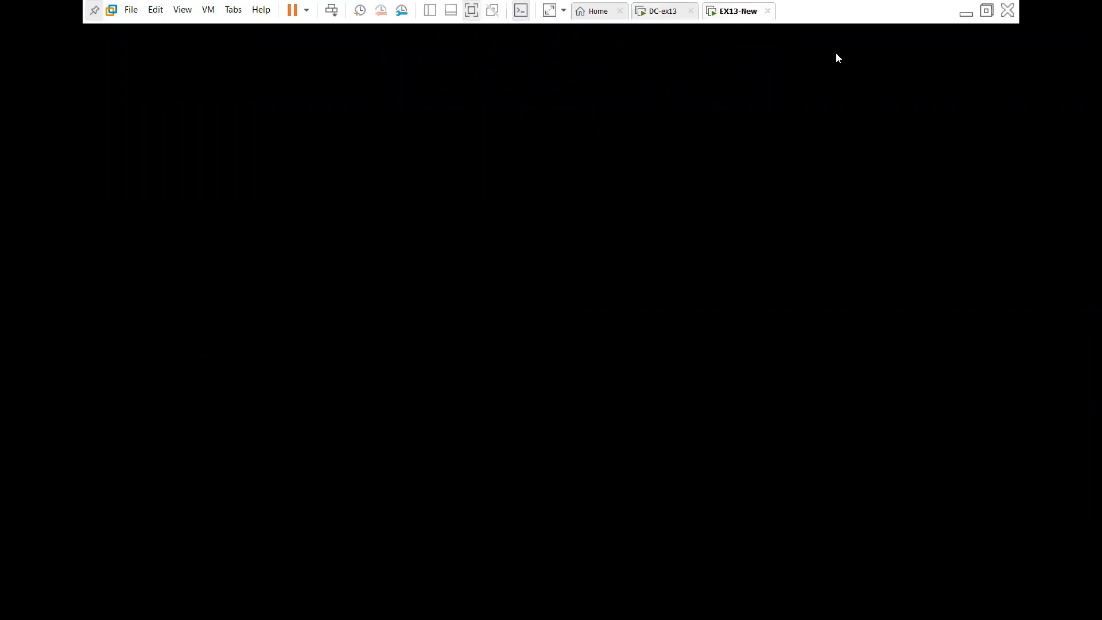
{"action": "left_click", "coordinate": [670, 17]}
{"action": "left_click", "coordinate": [732, 17]}
Re-enter full screen and send Ctrl+Alt+Insert to bring up the Windows security options screen
{"action": "left_click", "coordinate": [986, 11]}
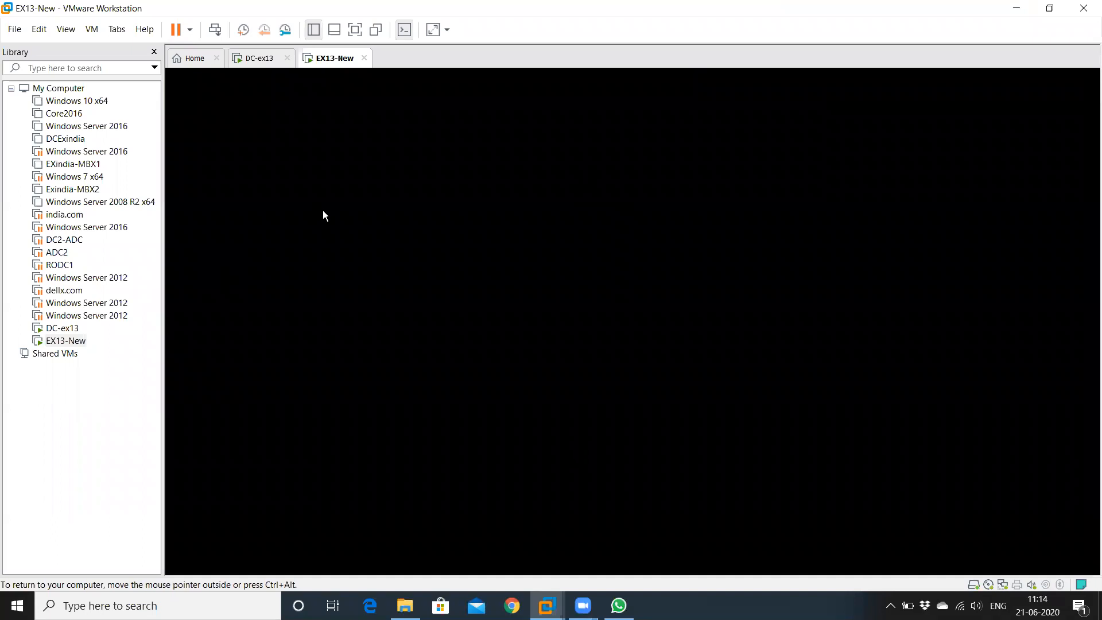
{"action": "left_click", "coordinate": [219, 33]}
{"action": "key", "text": "ctrl+alt"}
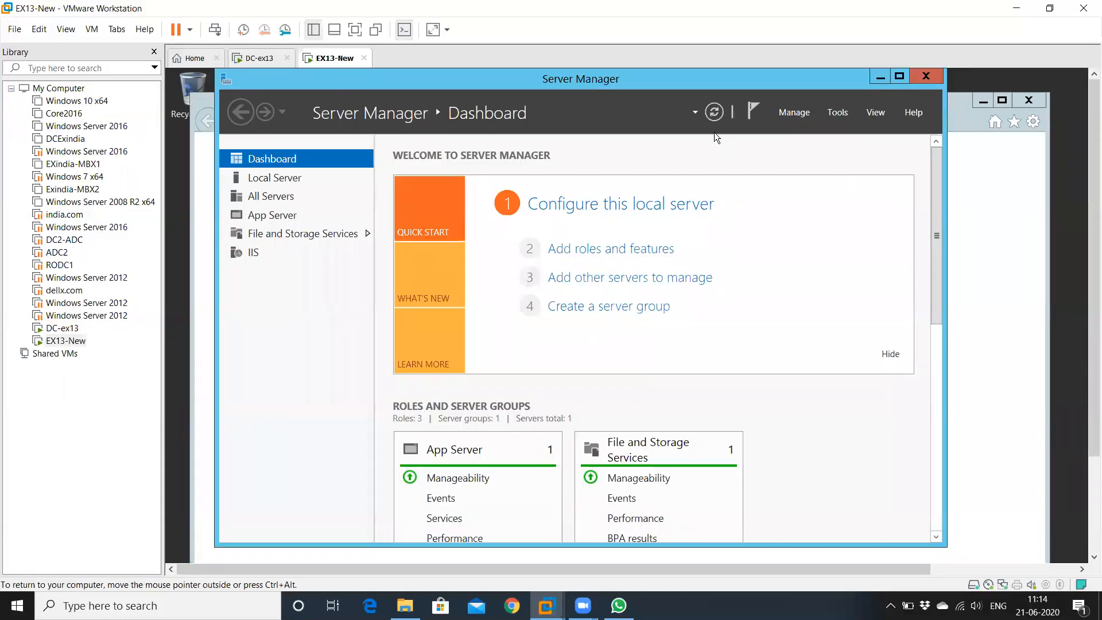
{"action": "left_click", "coordinate": [355, 29]}
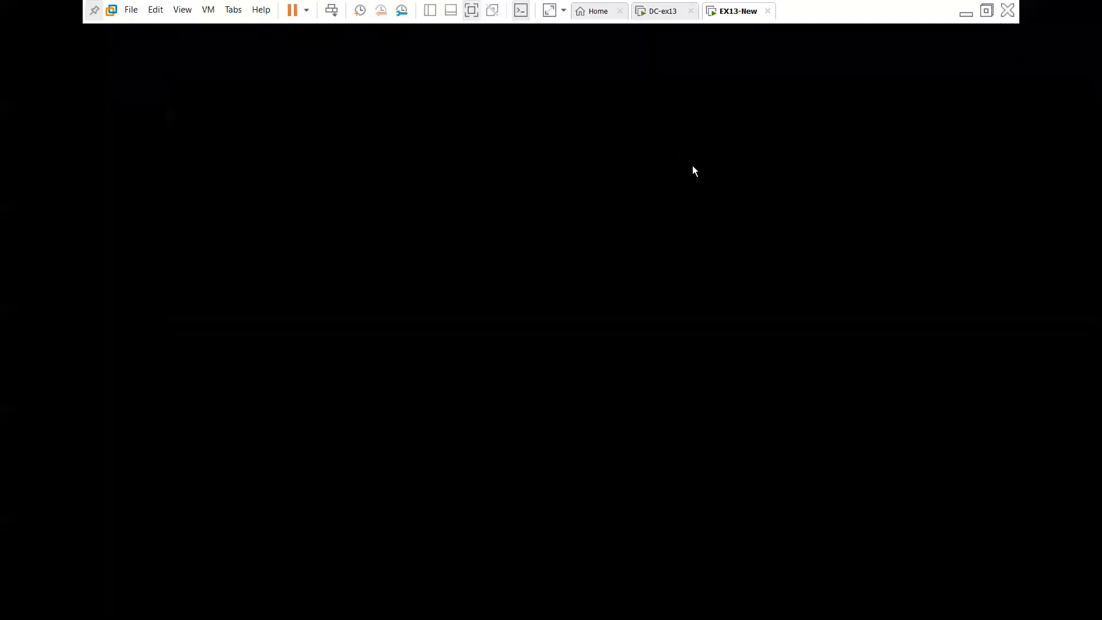
{"action": "key", "text": "ctrl+alt+Insert"}
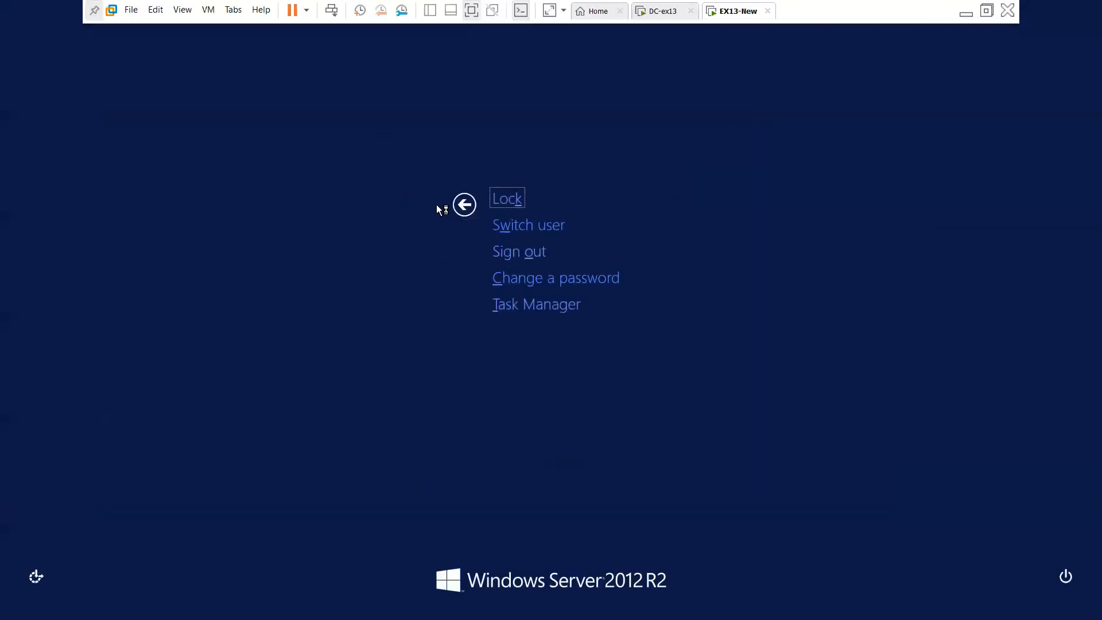
{"action": "left_click", "coordinate": [464, 204]}
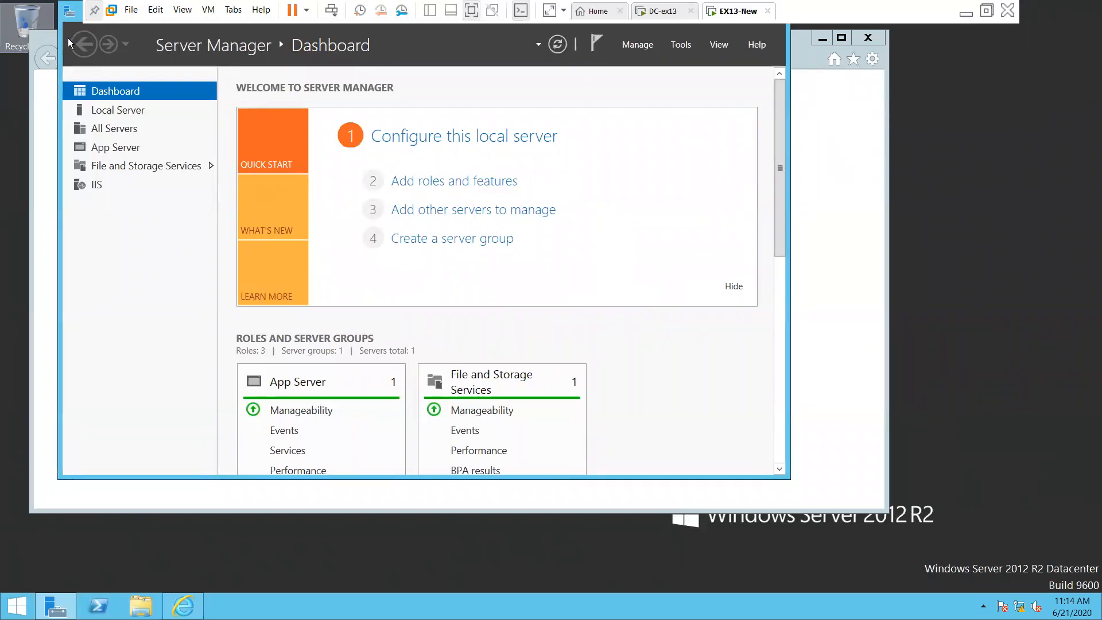
Exit full screen so the VM library shows beside EX13-New's Server Manager Dashboard
{"action": "double_click", "coordinate": [72, 16]}
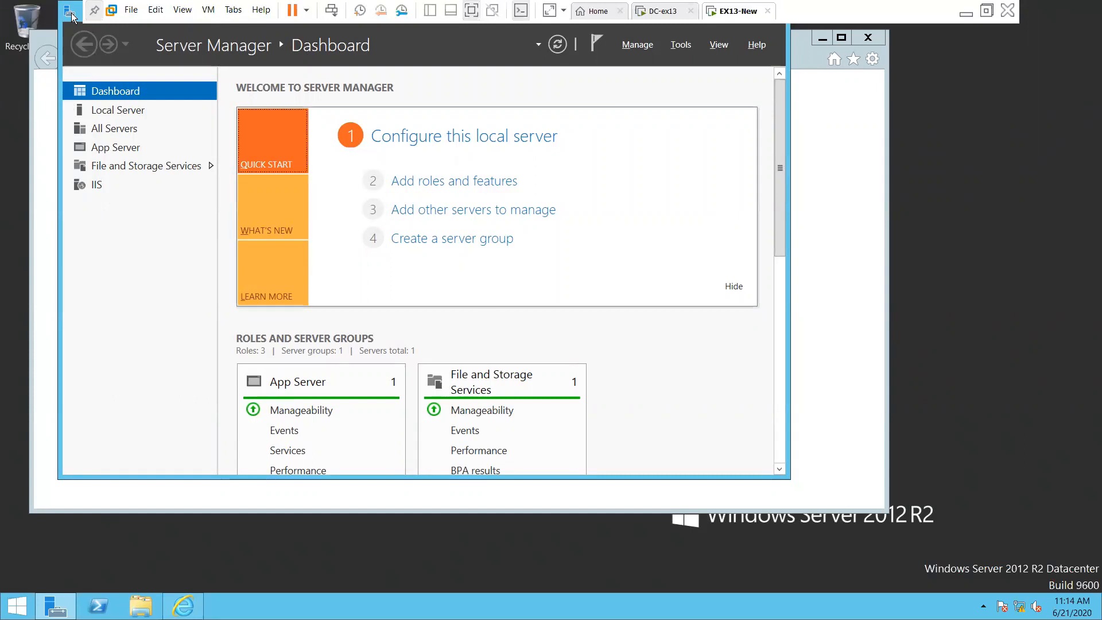
{"action": "key", "text": "alt+space"}
{"action": "left_click", "coordinate": [987, 10]}
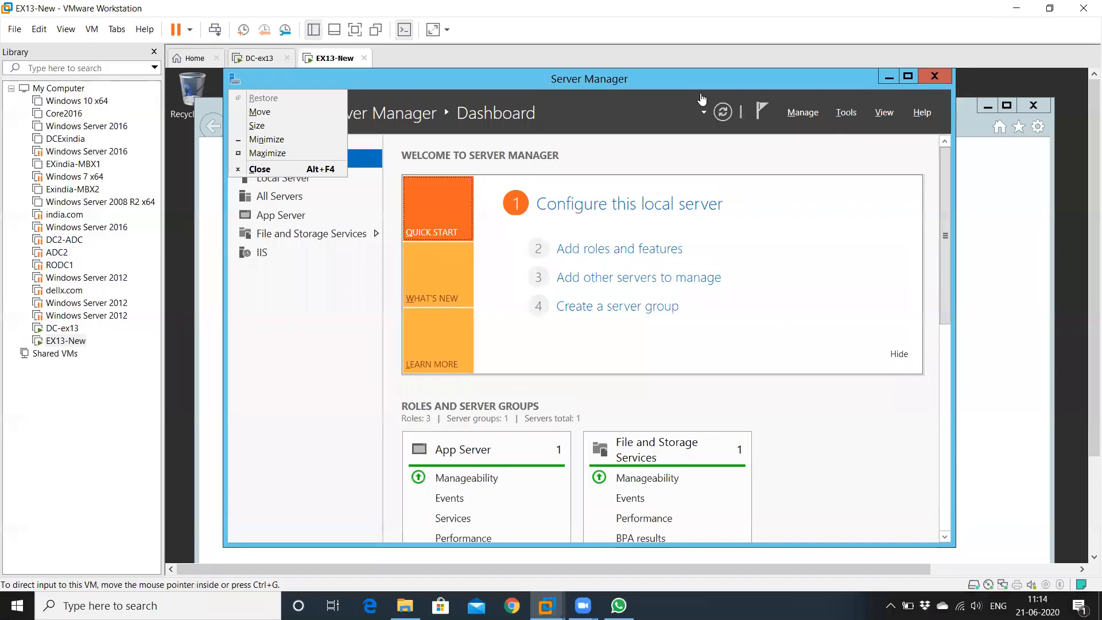
{"action": "left_click", "coordinate": [261, 169]}
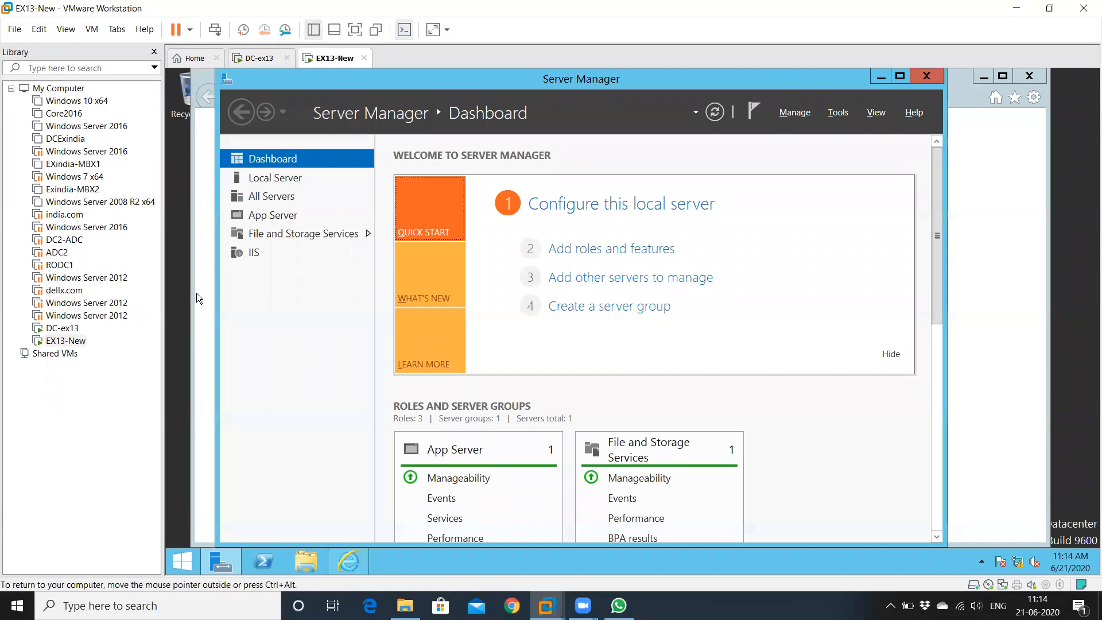
{"action": "left_click", "coordinate": [881, 77]}
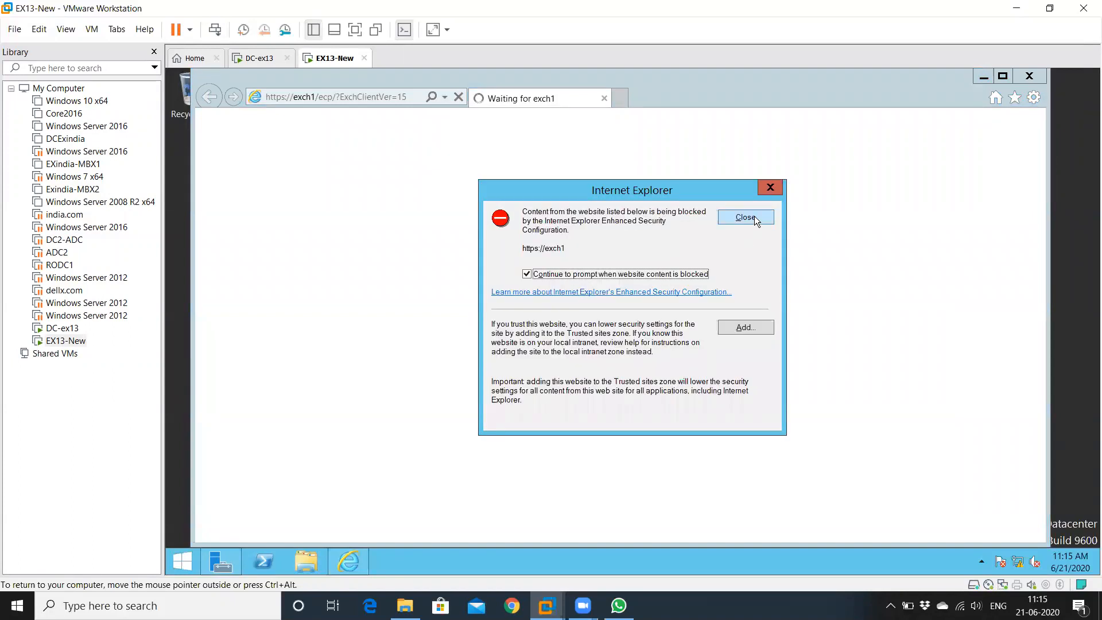
{"action": "left_click", "coordinate": [741, 328]}
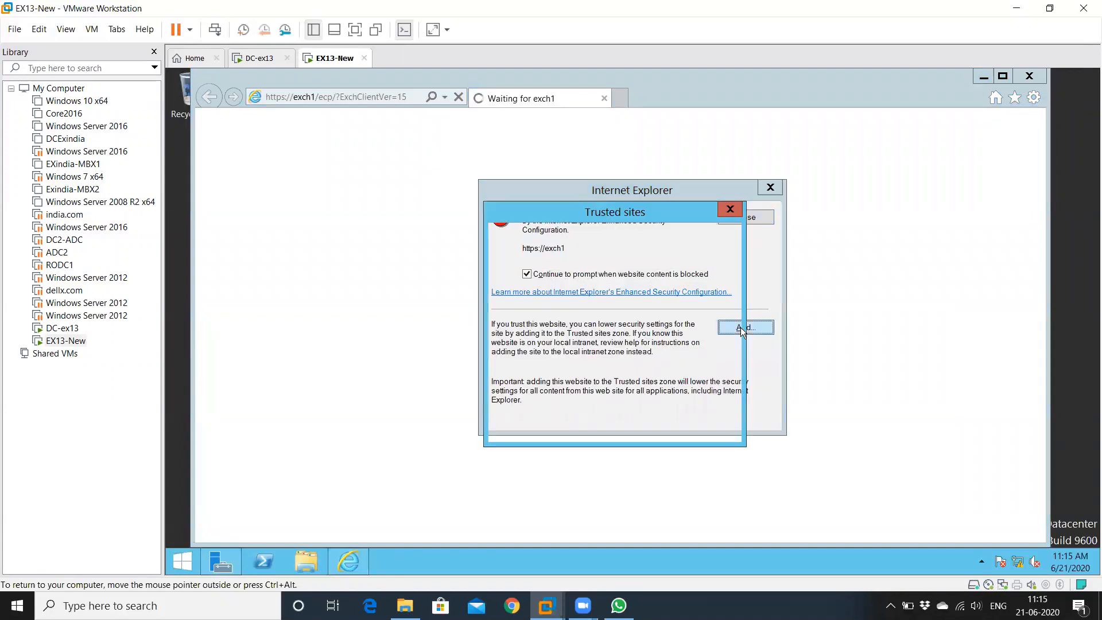
{"action": "left_click", "coordinate": [723, 295]}
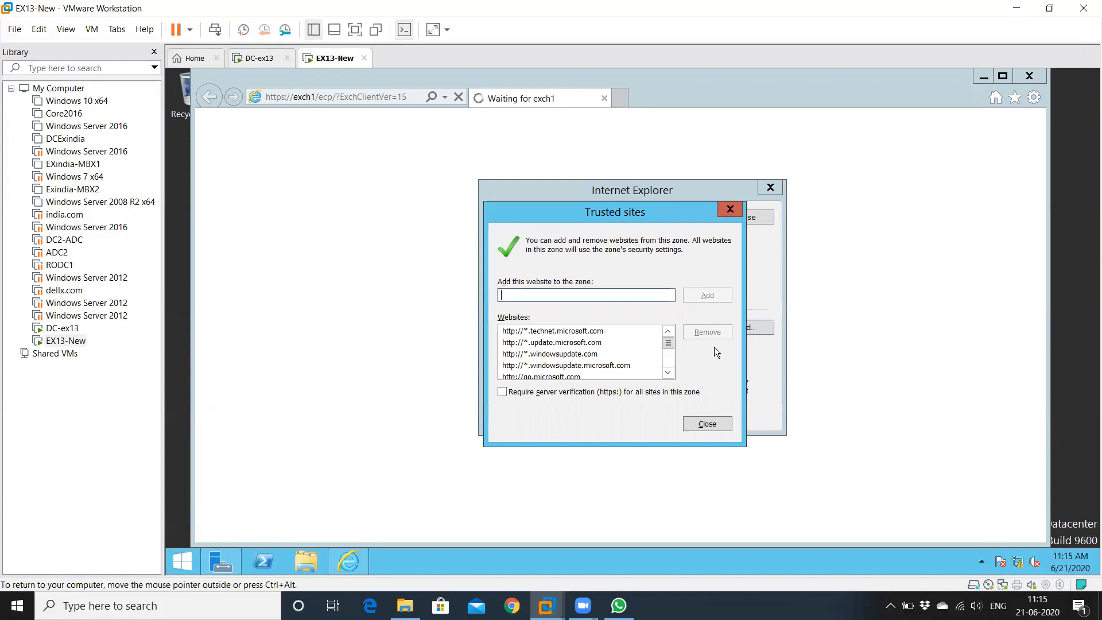
{"action": "left_click", "coordinate": [712, 423]}
{"action": "left_click", "coordinate": [749, 221]}
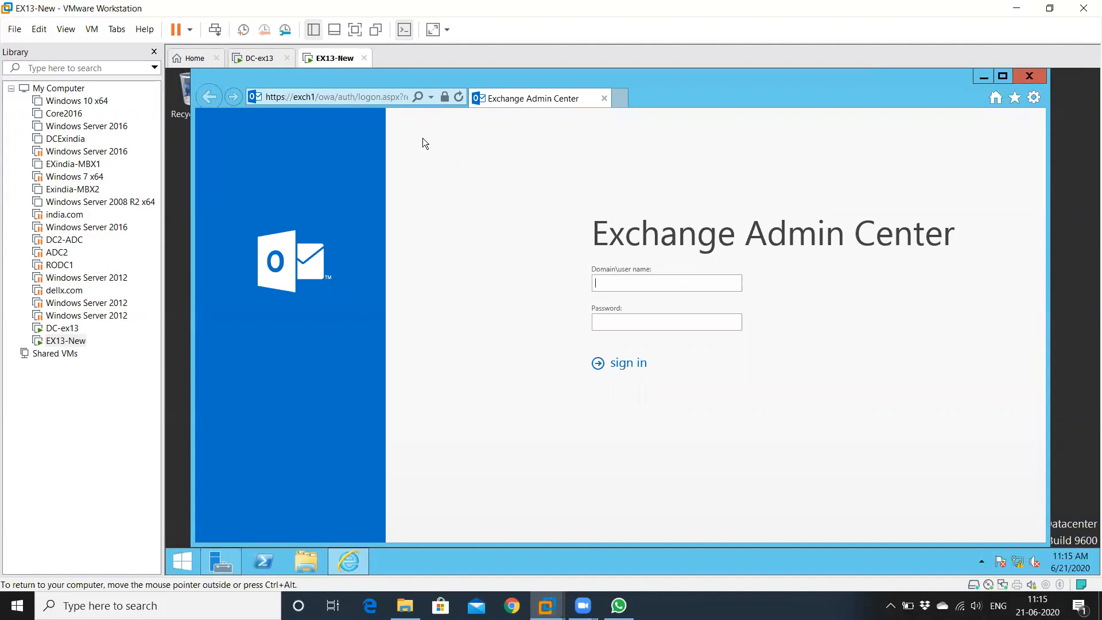
{"action": "left_click", "coordinate": [355, 30]}
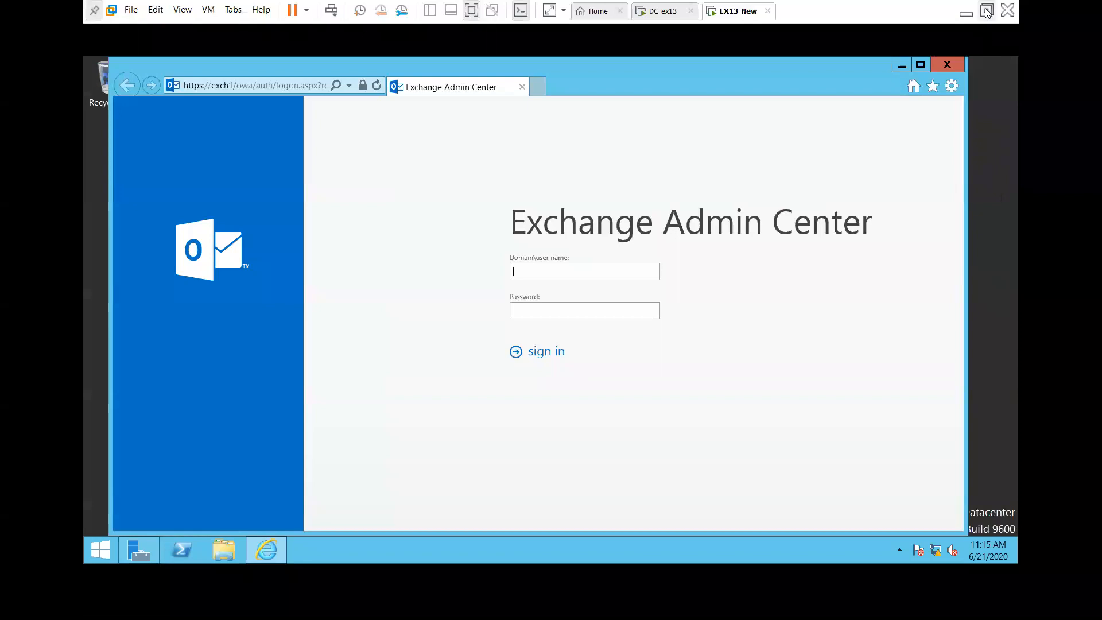
{"action": "left_click", "coordinate": [987, 11]}
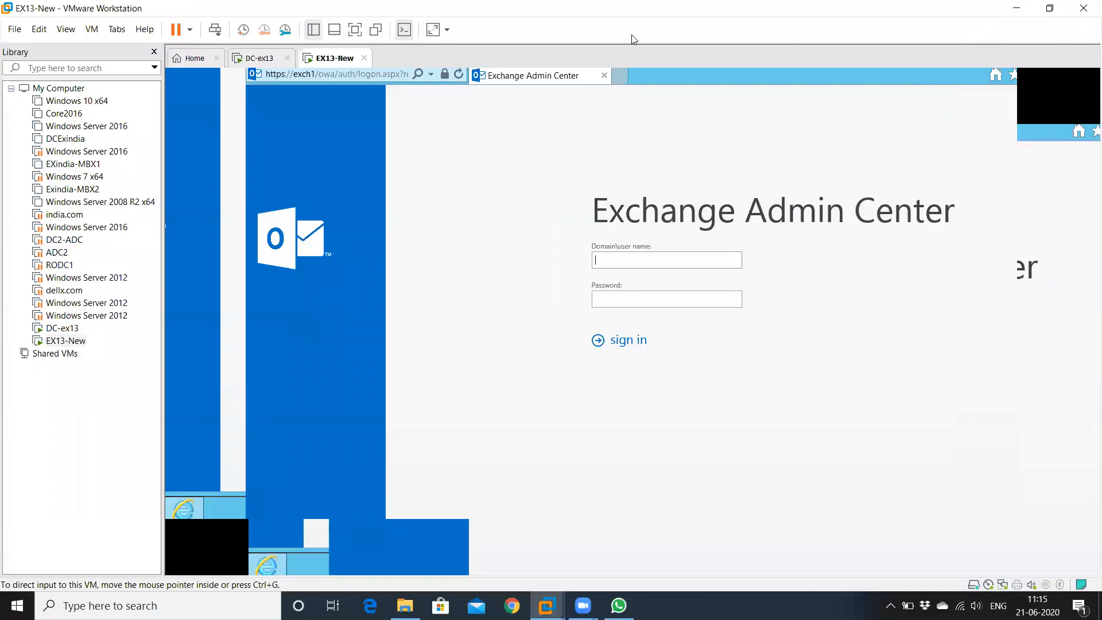